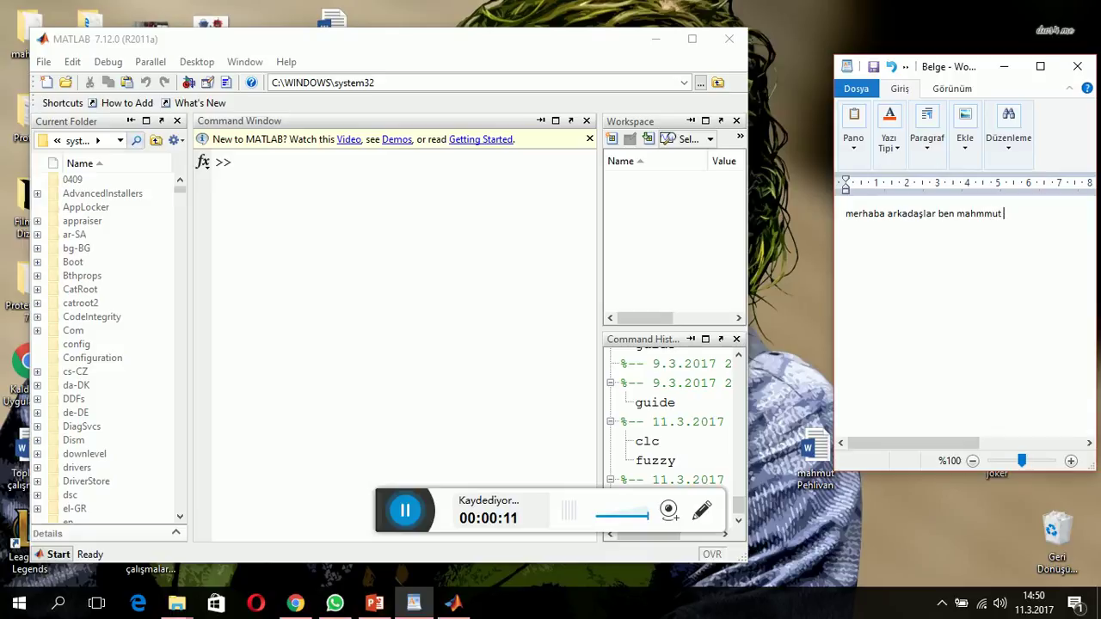
Step: Correct the misspelled name in the greeting line and start a new line reading "bugun matlab ile fuzzy lojik kullanarak"
key(BackSpace)
key(BackSpace)
key(End)
text(bugun matlab ile fu)
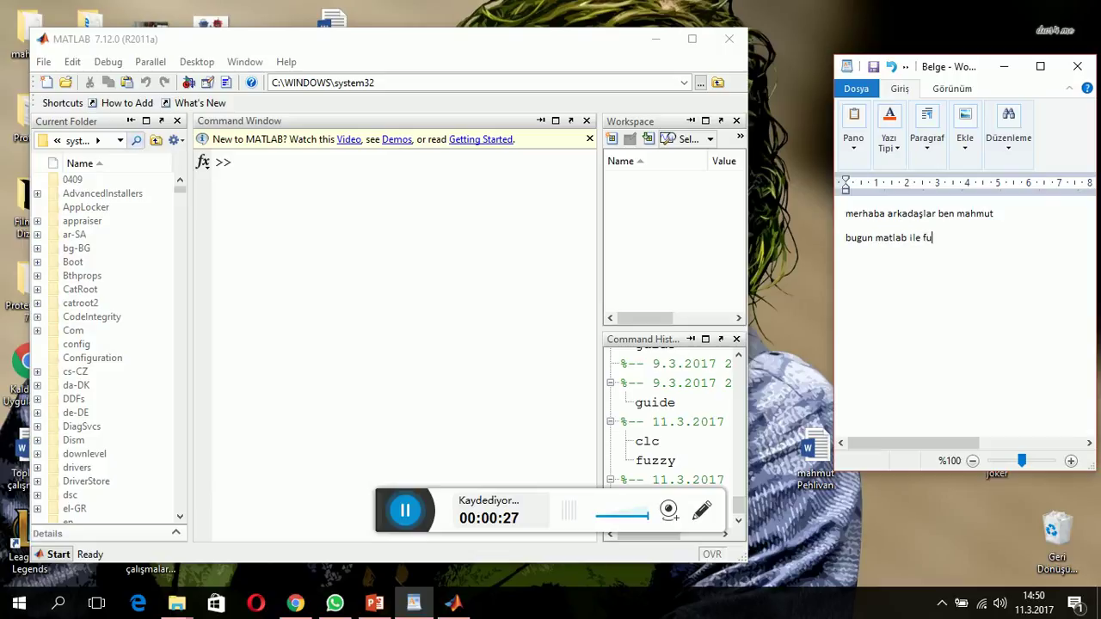
text(zzy )
text(lo)
text(j)
text(ik )
text(kav)
key(BackSpace)
key(BackSpace)
key(BackSpace)
text(kullanarak )
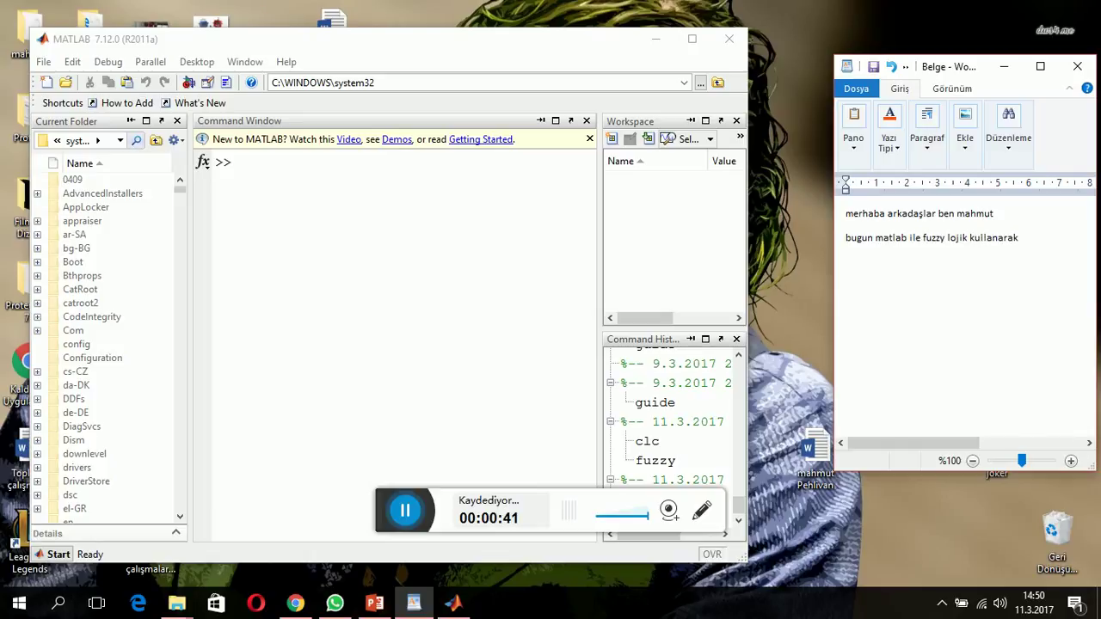
Step: Continue the note with "çamaşır makinesinin" and put "çalışma yöntemini göstereceğim" on its own line
text(çamaşır makinesini)
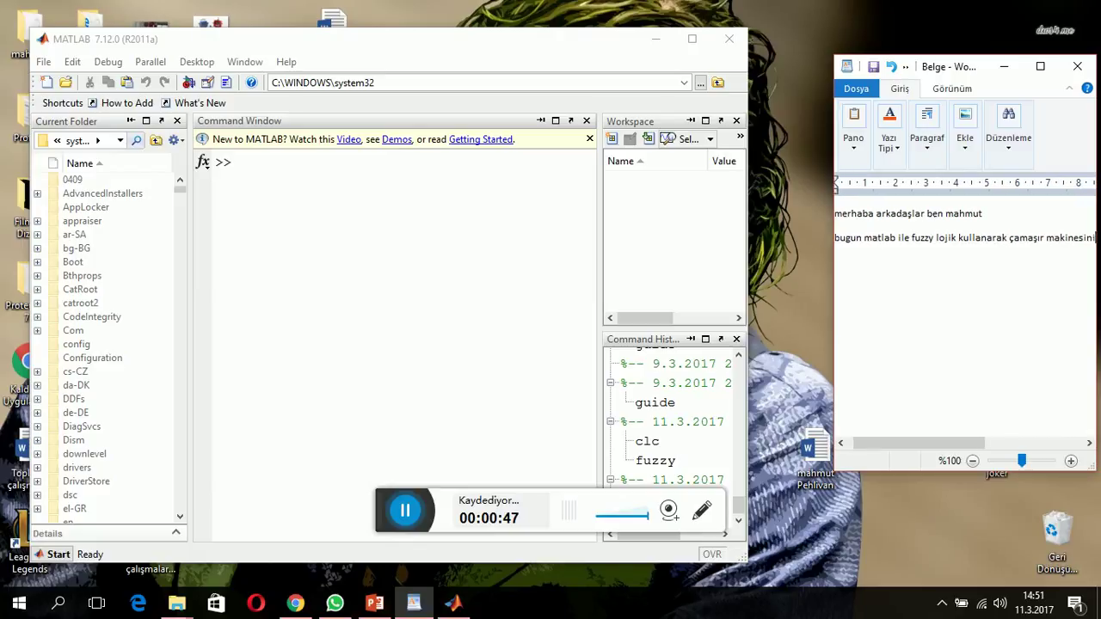
text(n çalı)
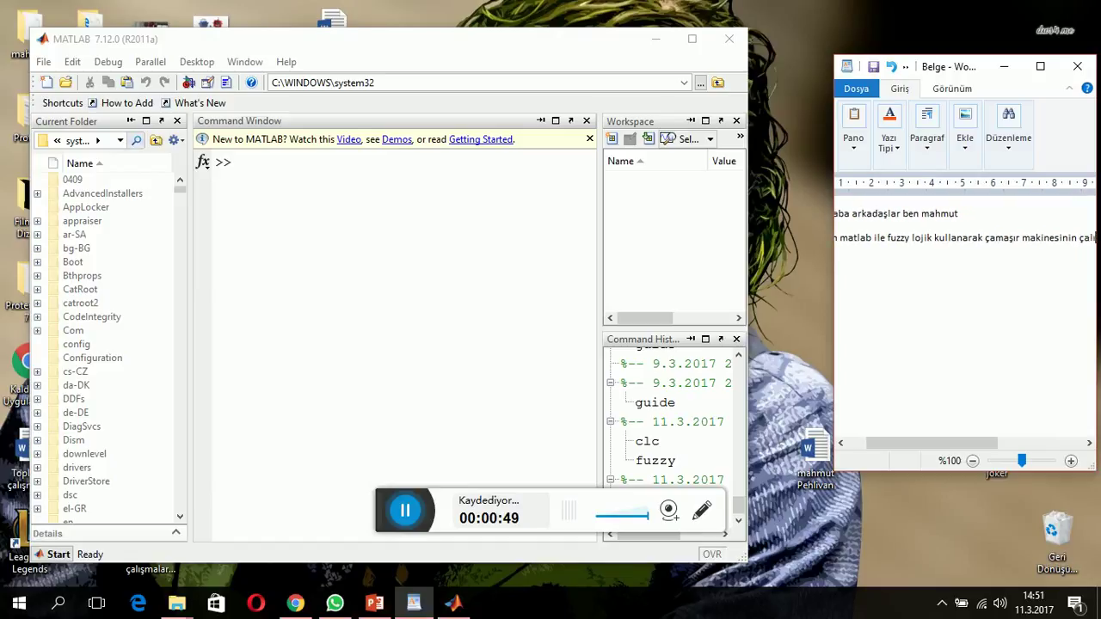
text(şma)
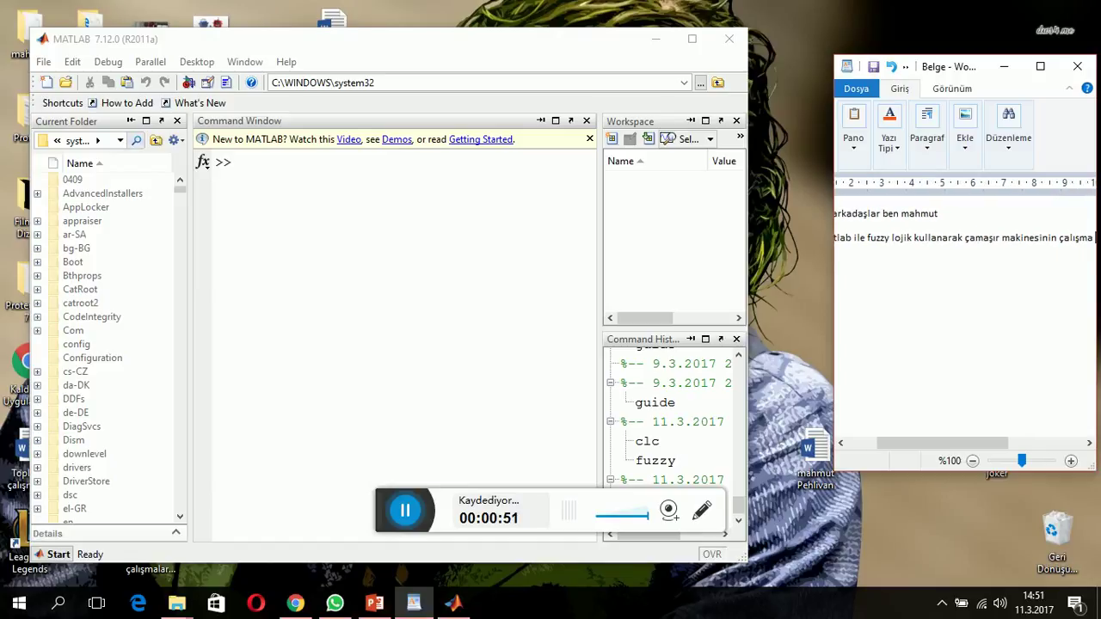
text( yö)
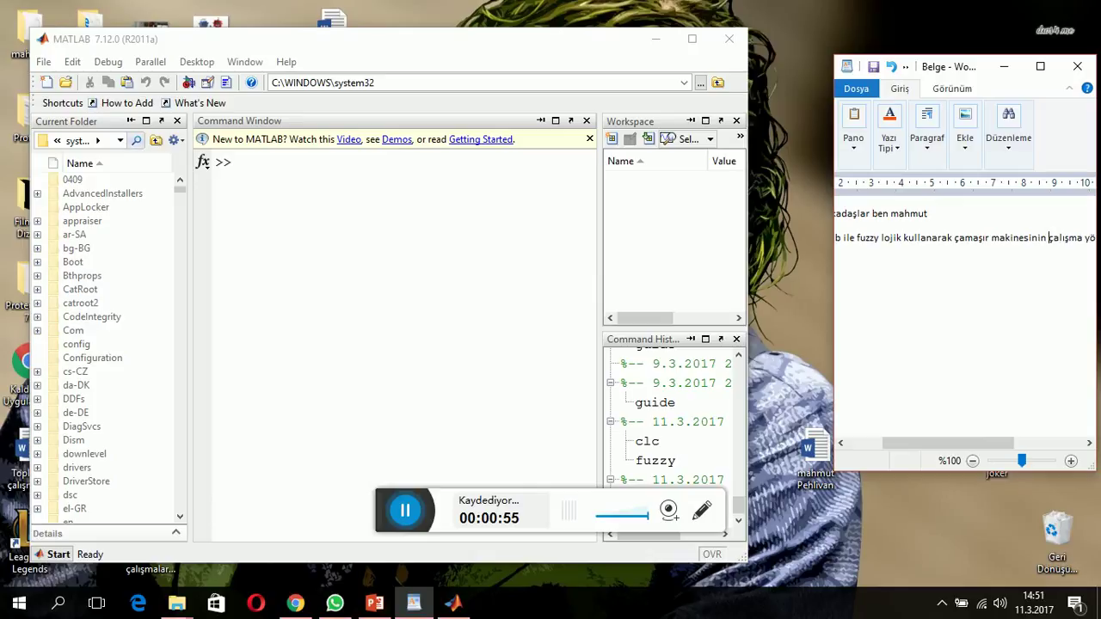
key(Return)
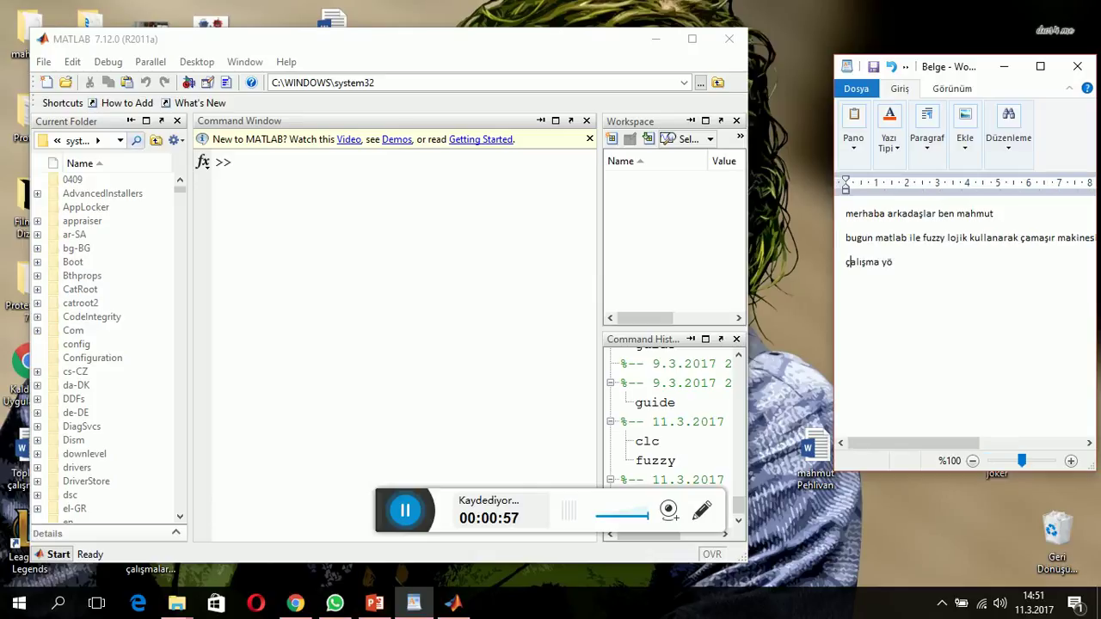
key(End)
text(ntemini gösterece)
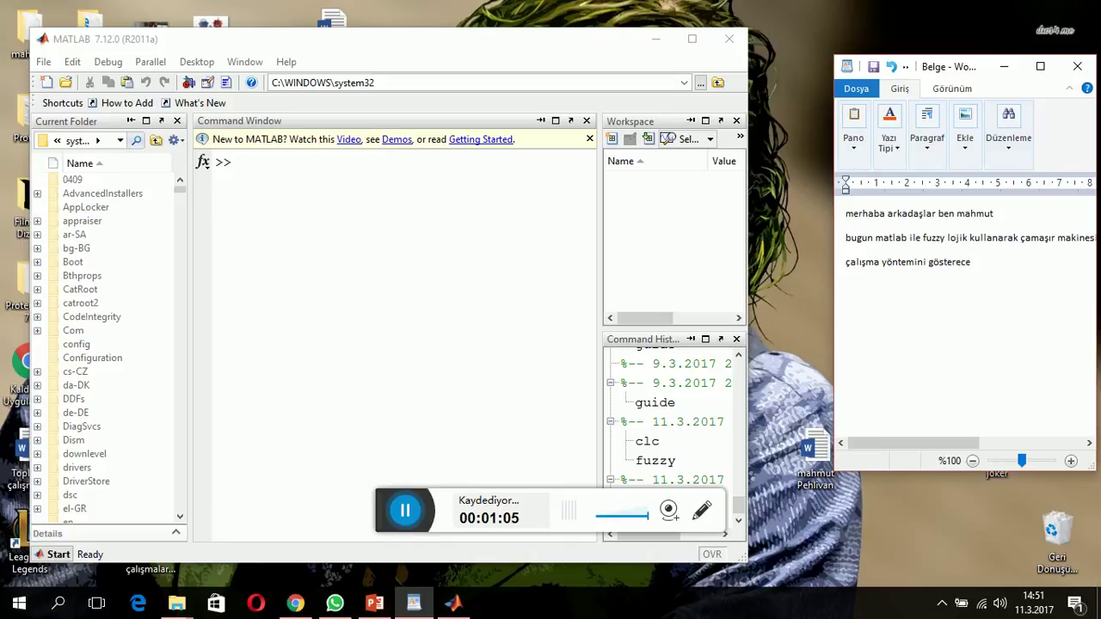
text(ğim )
Step: Write the line "ilk önce fuzzy yazarak geçiş sağlıyoruz" in the note and start an empty line below it
text(ilk)
text( ö)
text(nce)
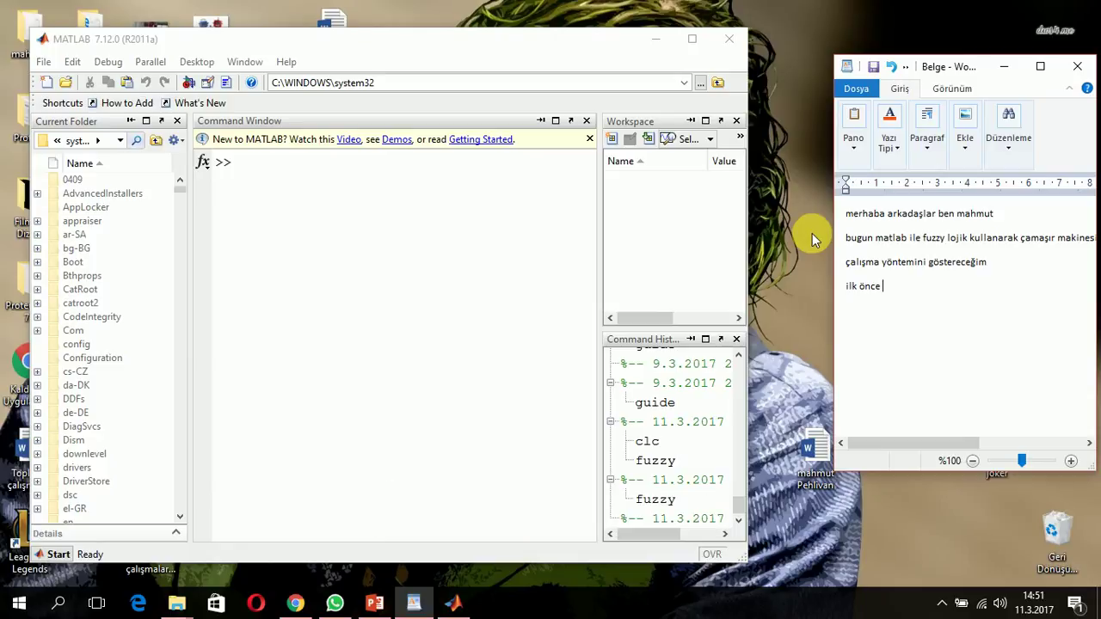
text(fuzzy yazarak geçiş sağlıyp)
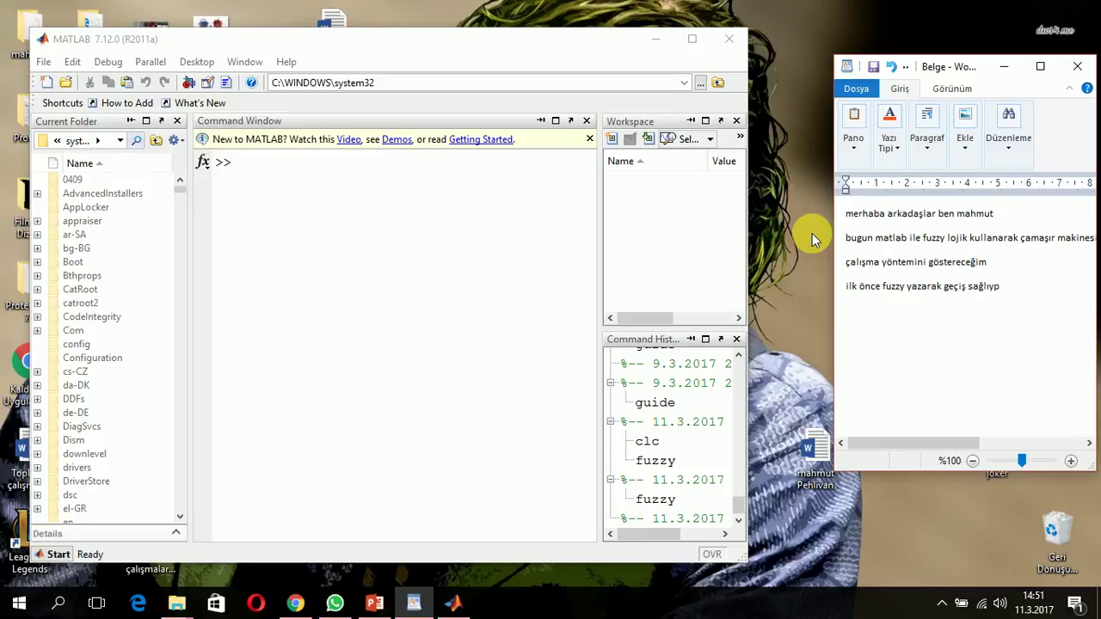
key(BackSpace)
text(oruz)
key(Return)
Step: Switch to MATLAB and run the fuzzy command to open the FIS Editor
click(441, 193)
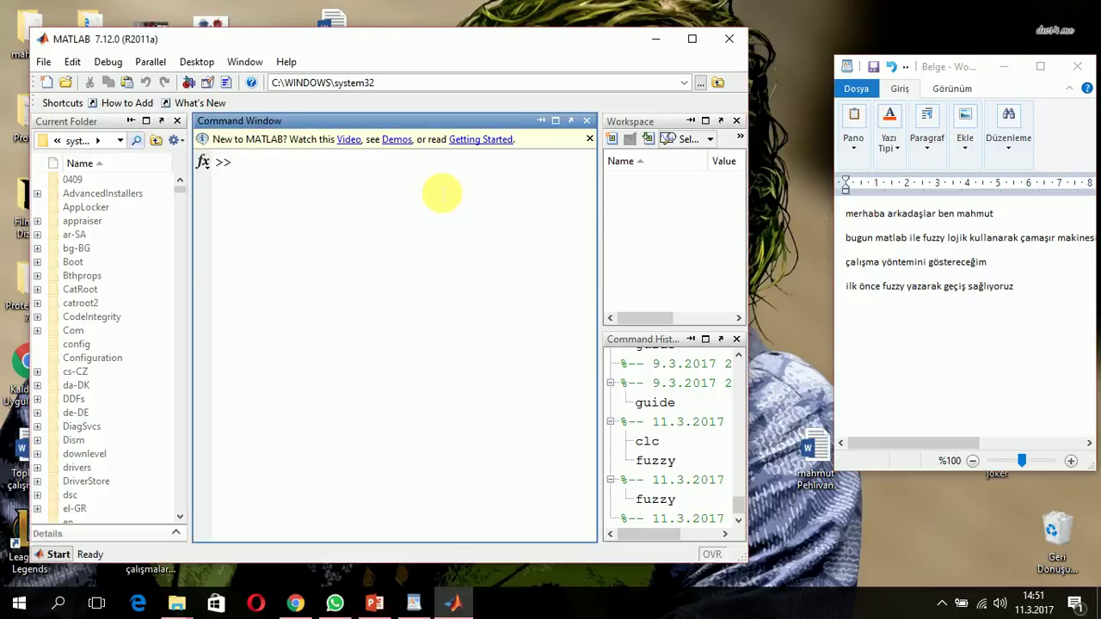
text(fuzzy)
key(Return)
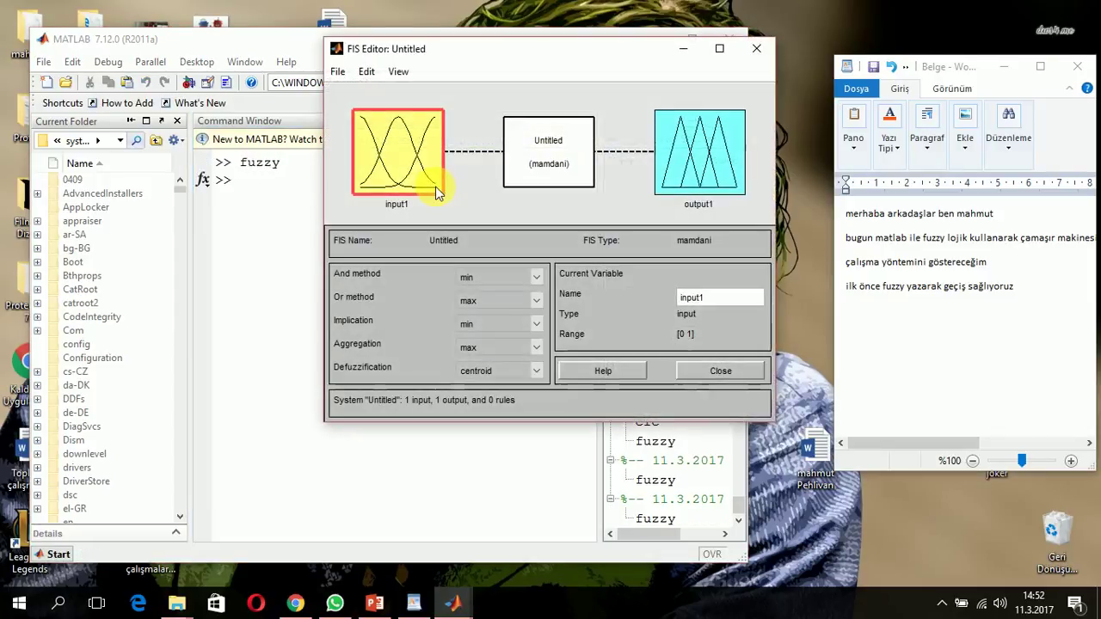
Step: Switch back to the WordPad note and write "ve karşımıza matlab in fuzzy" on the empty line
click(935, 343)
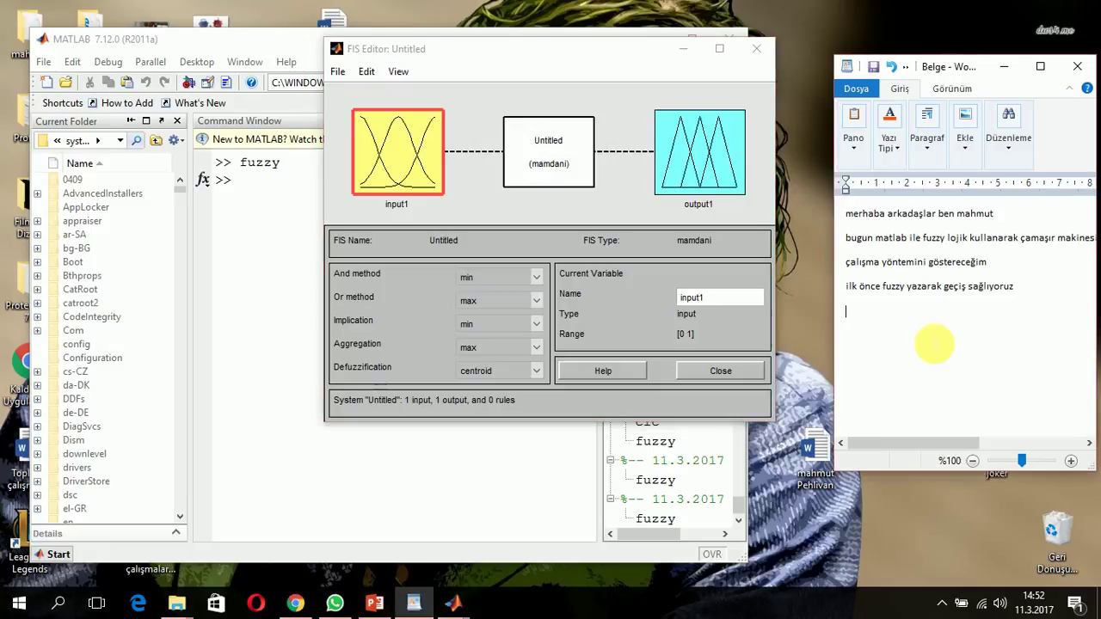
text(ve kar)
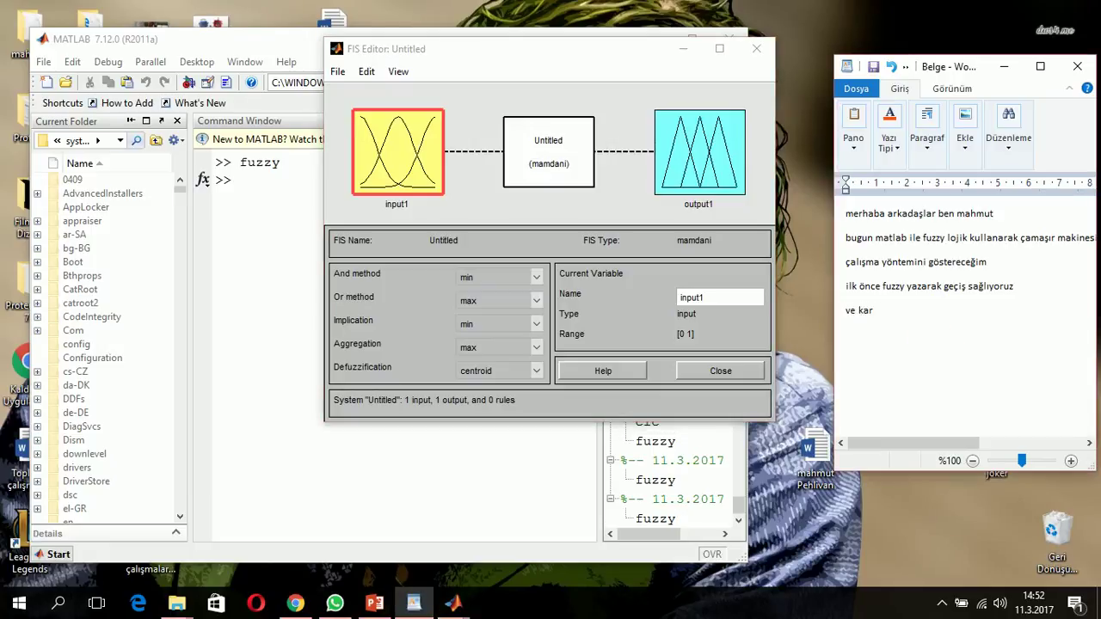
text(şımıza ge)
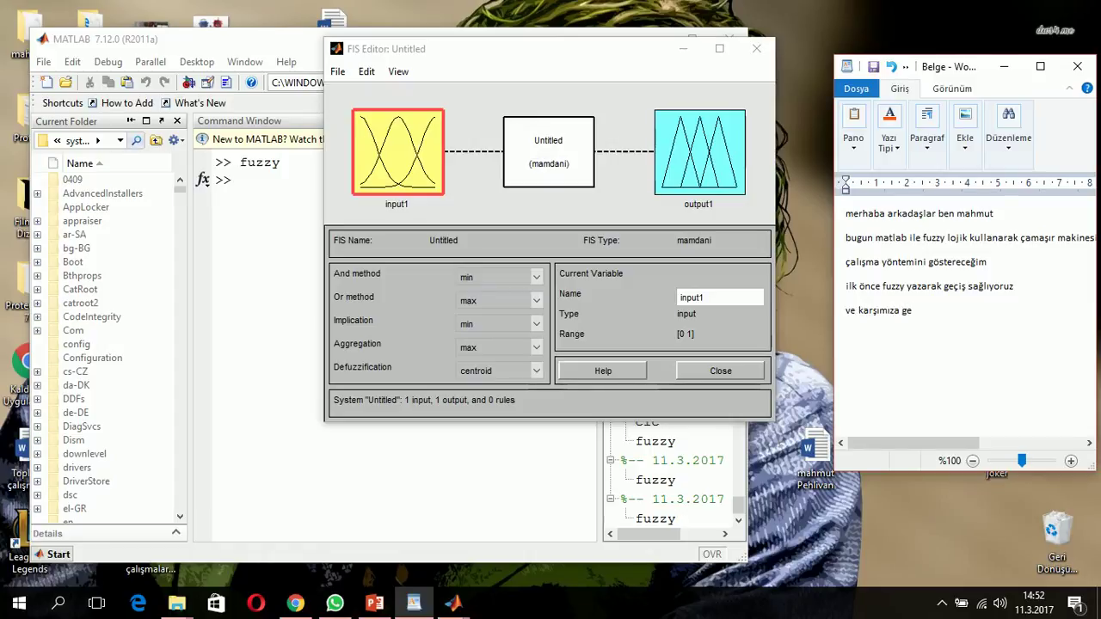
key(BackSpace)
key(BackSpace)
text(fuzzy)
key(Left)
key(Left)
key(Left)
key(Left)
key(Left)
key(Left)
text(matlab )
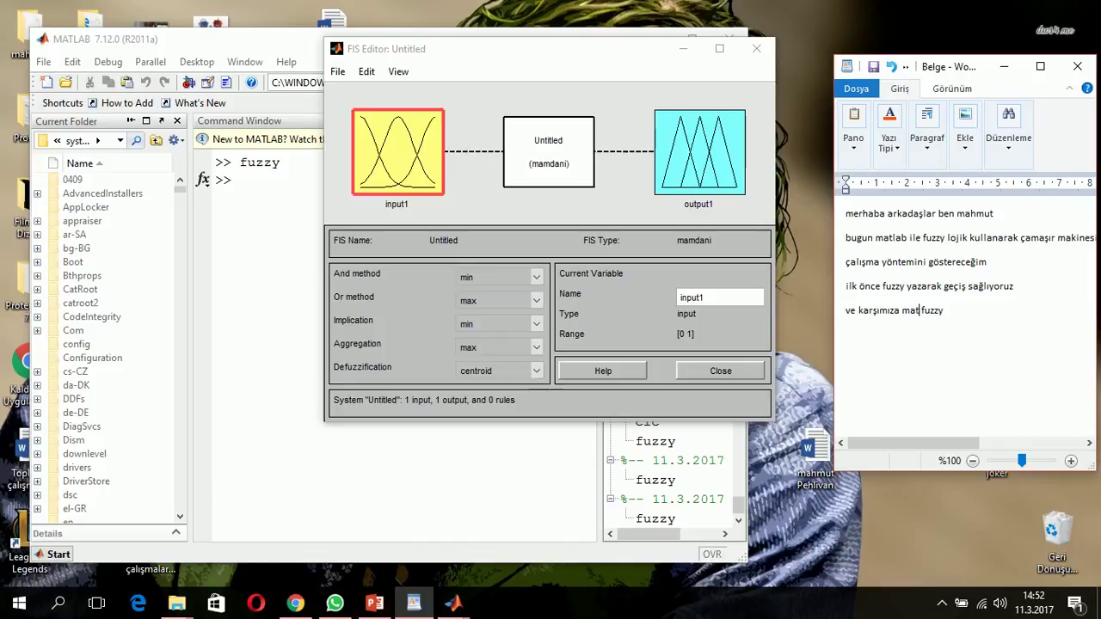
text(in)
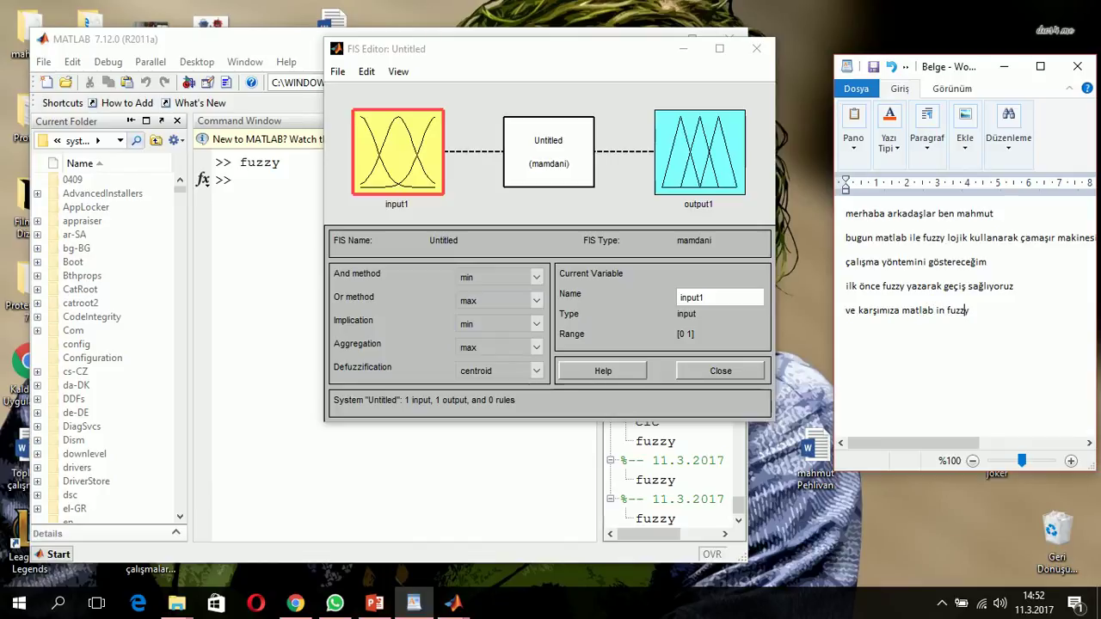
Step: Complete the current line with "llojik kkısmı geldi" and start a new line
key(End)
text(llojik kkısmı gel)
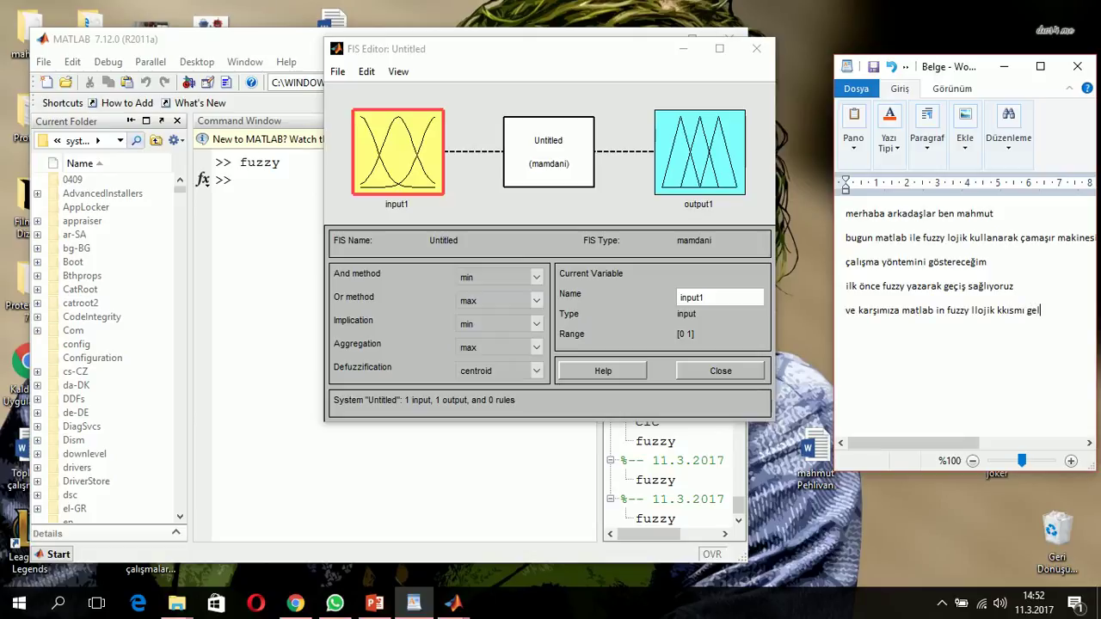
text(di)
key(Return)
Step: Add the sentence "buradan çamaşır makinemiz için giriş yani input ve çıkış yani output larımızı düzenleyeceğiz" to the note
text(buradan çamaşır )
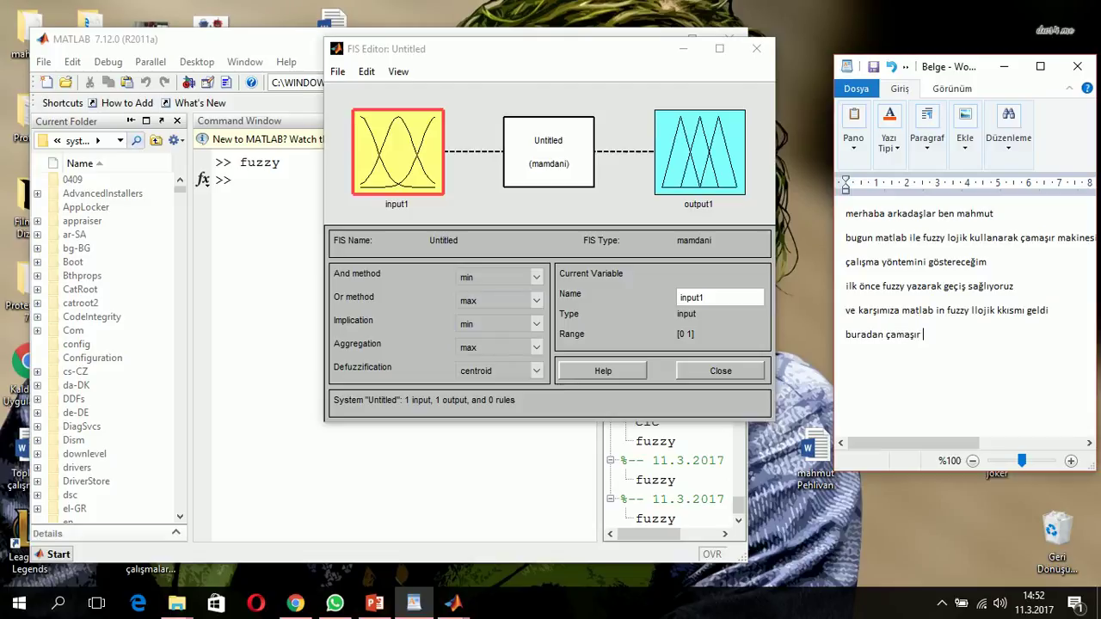
text(makinemiz için giriş )
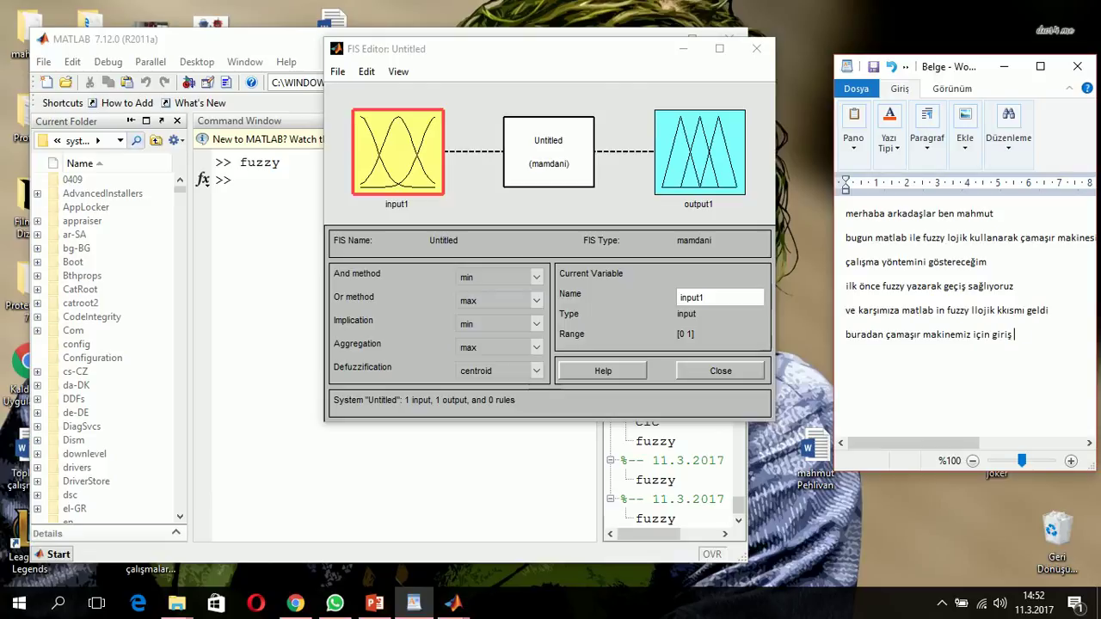
text(yani input ve çıkış )
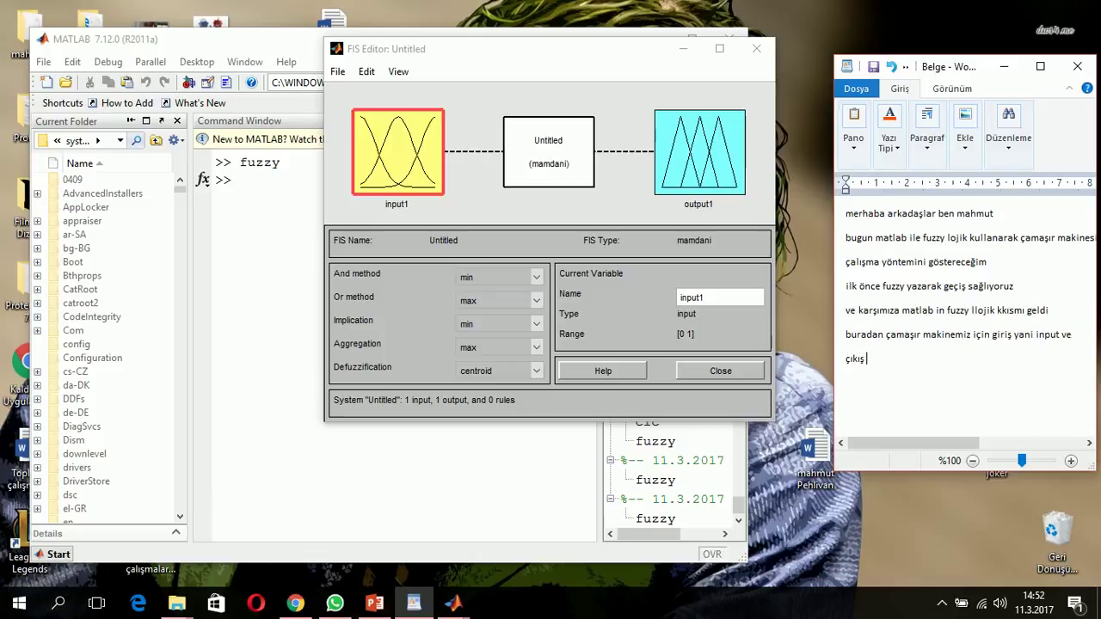
text(yani output larımızı )
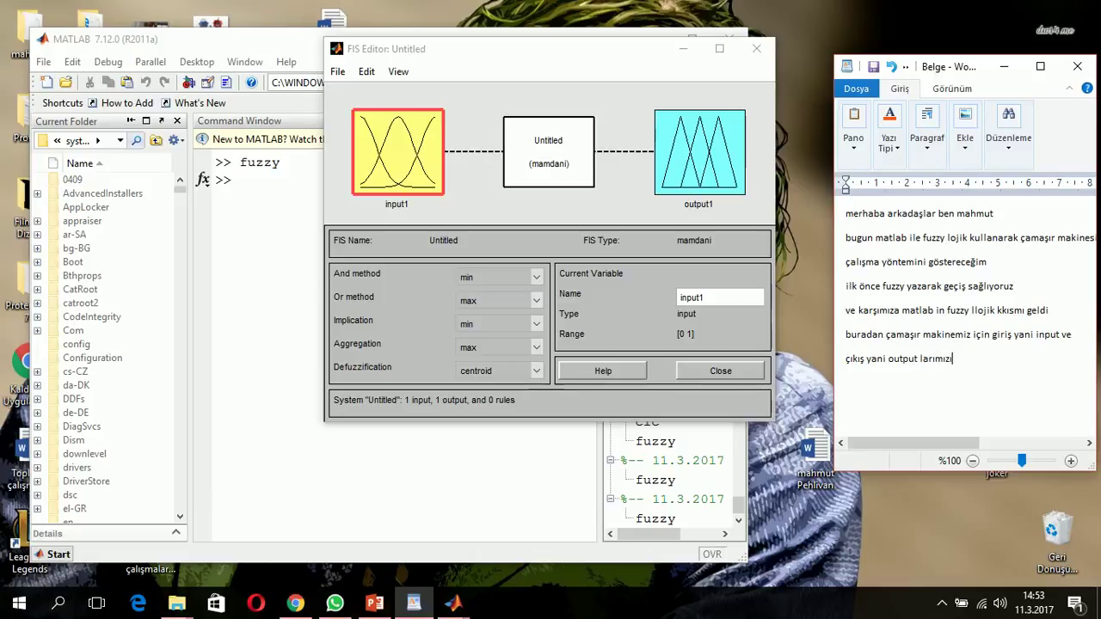
text(düzen)
text(leyece)
text(ğiz )
Step: Add the sentence "ben çamaşıır makinemin 3 giriş ve 2 çıkış üzeerinde çalışacağını düşündüm" on a new line of the note
text(ben )
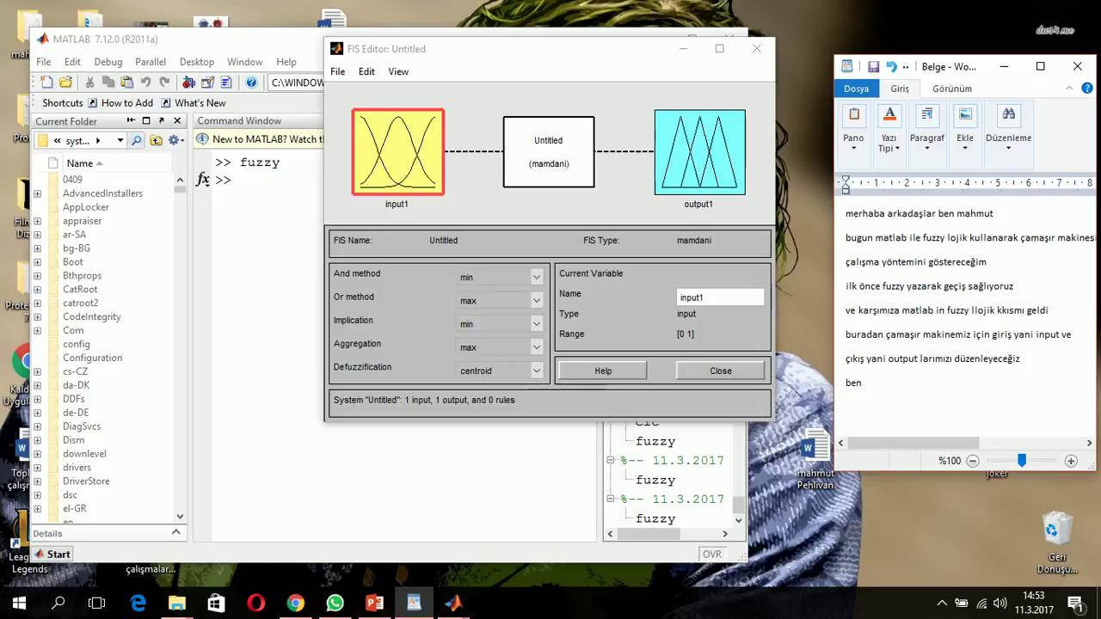
text(çamaşır makinem)
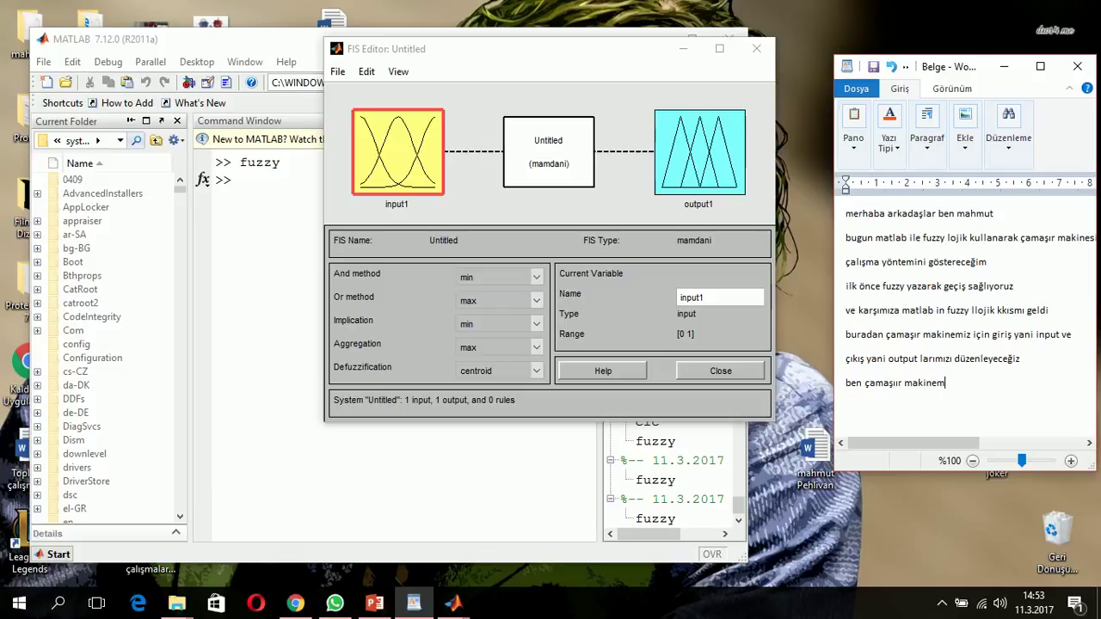
text(in 3 giriş ve 2 çıkış)
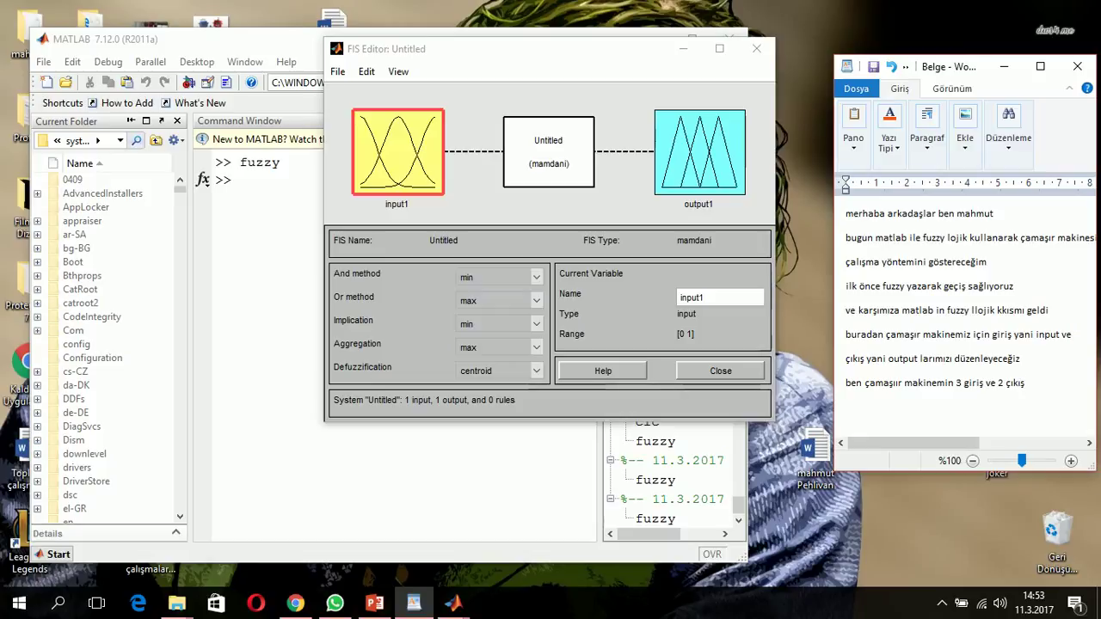
text( üzeerinde )
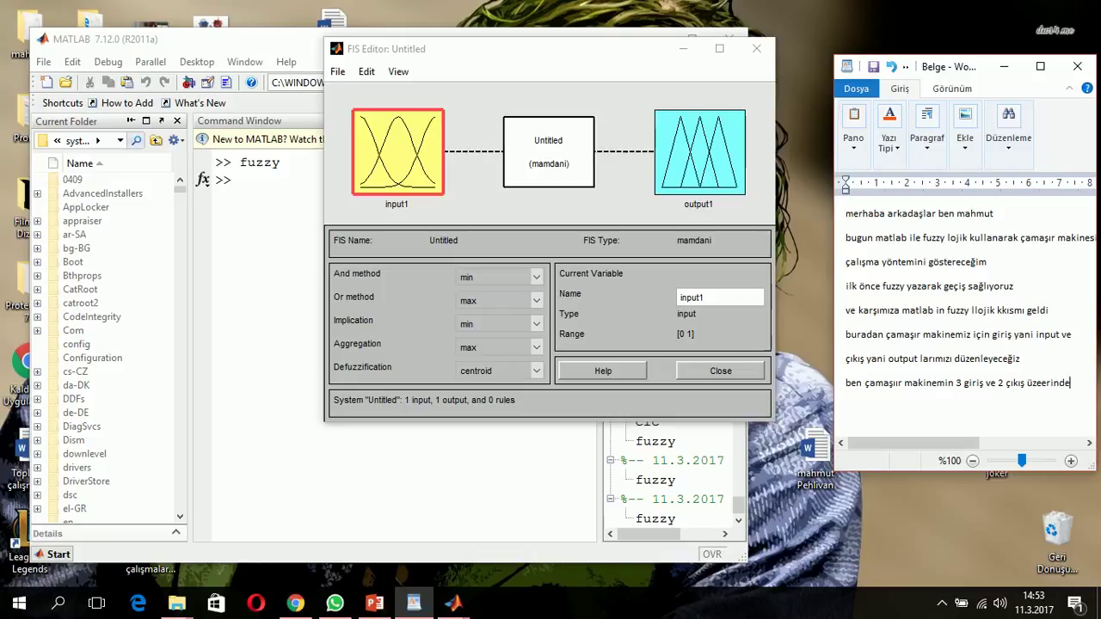
text(çalışaca)
text(ğını dü)
text(şüm)
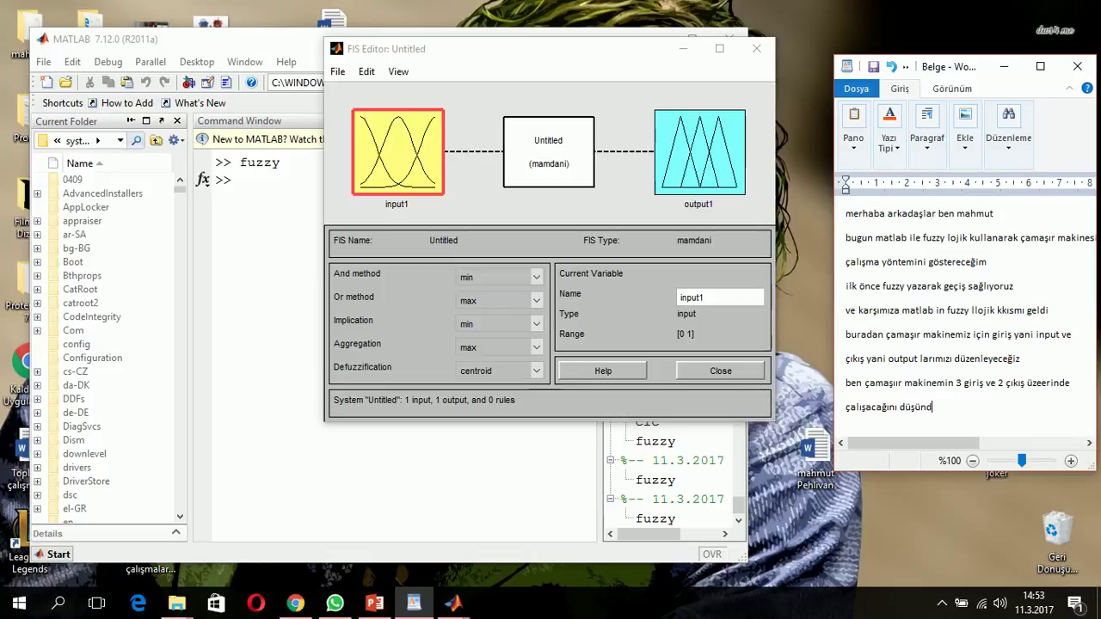
text(üm)
Step: Continue the sentence with the inputs, "ve girişler hassaslık kirlilik", and start a new line
text( ve gü)
text(iri)
text(şler )
text(hassasl)
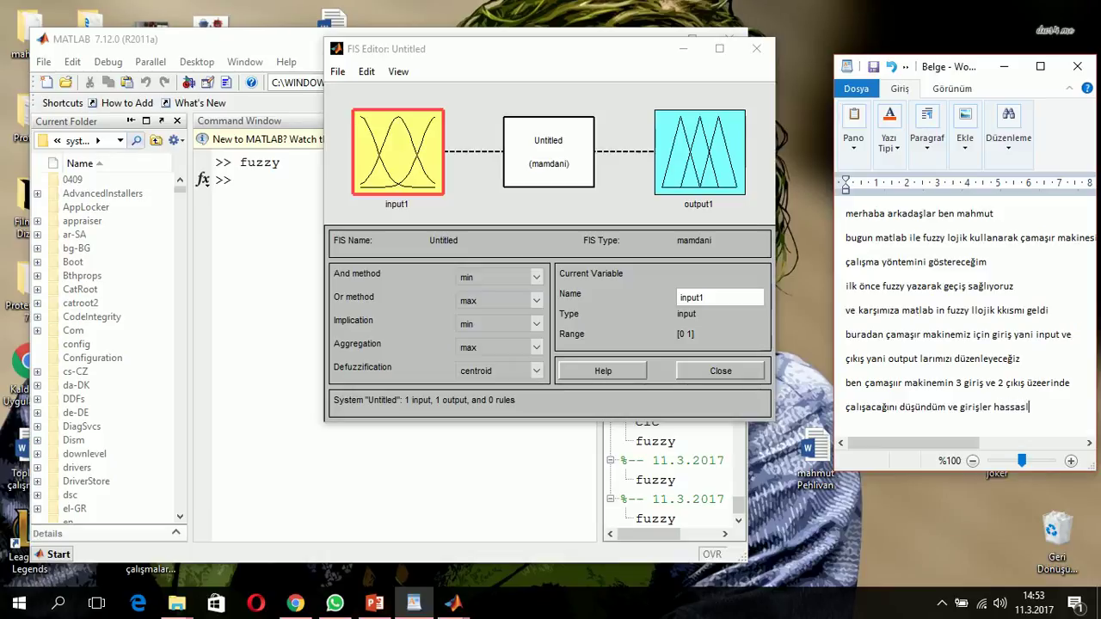
text(ık kirlilik)
key(Return)
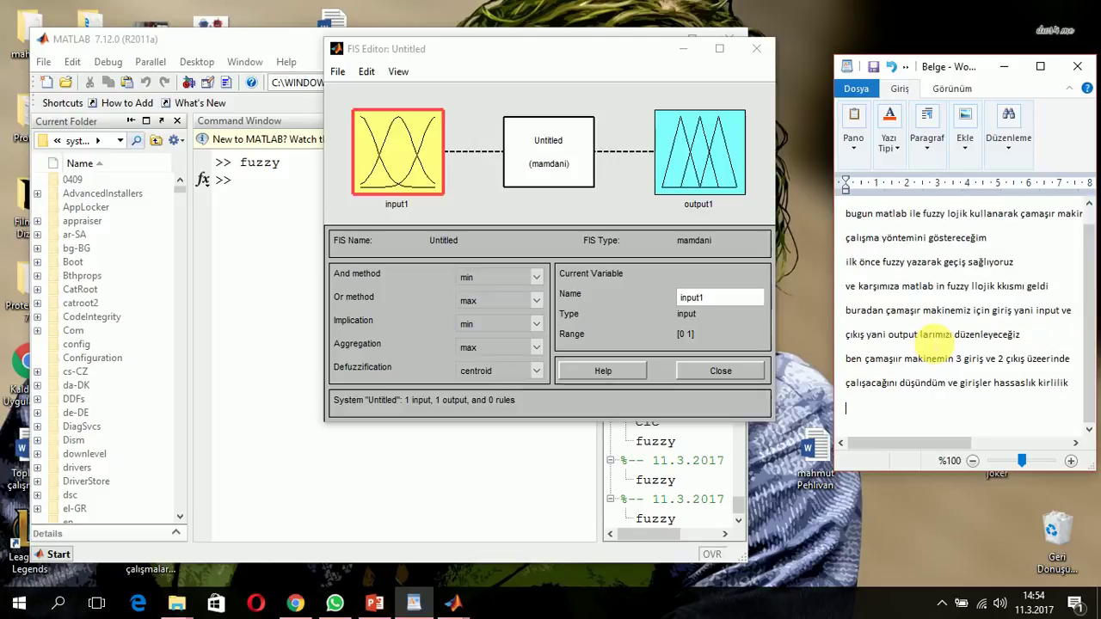
Step: Write "ve miktar olurken çıkışlar devir ve süre olacak hadi başlayalım" as the note's closing line and start a new line
text(v)
key(BackSpace)
key(BackSpace)
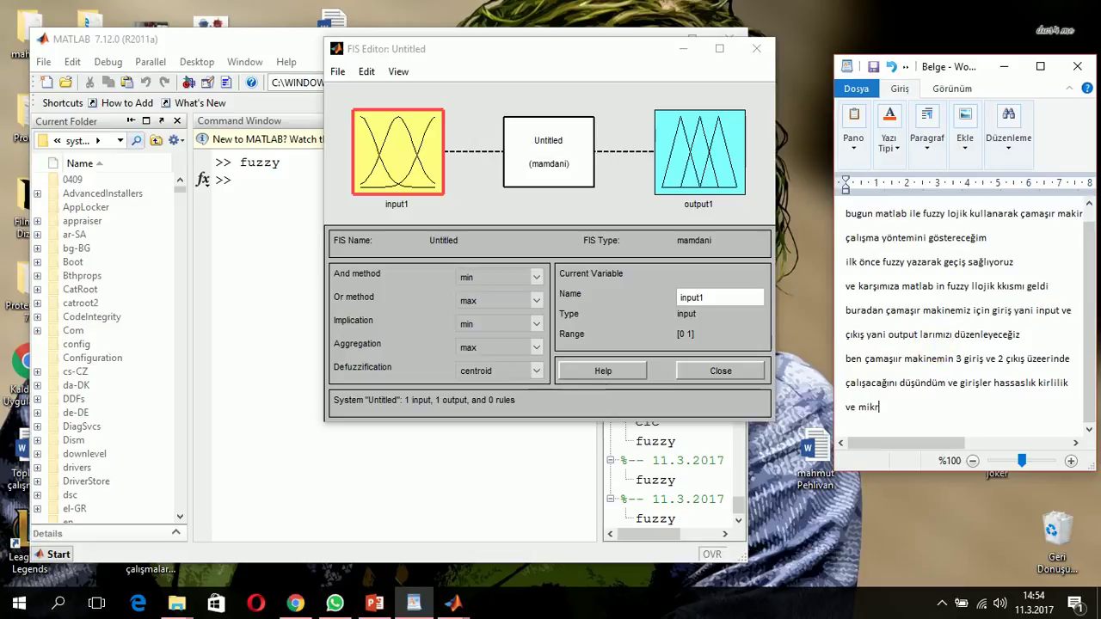
key(BackSpace)
text(tar olurken çıkış)
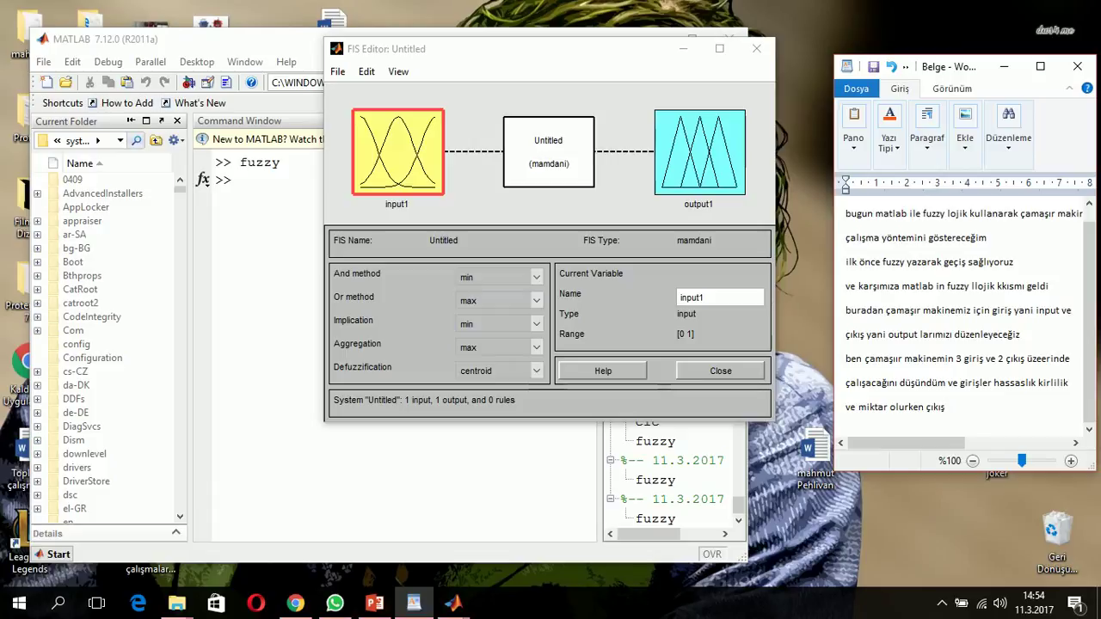
text(lar devir ve süre olacak )
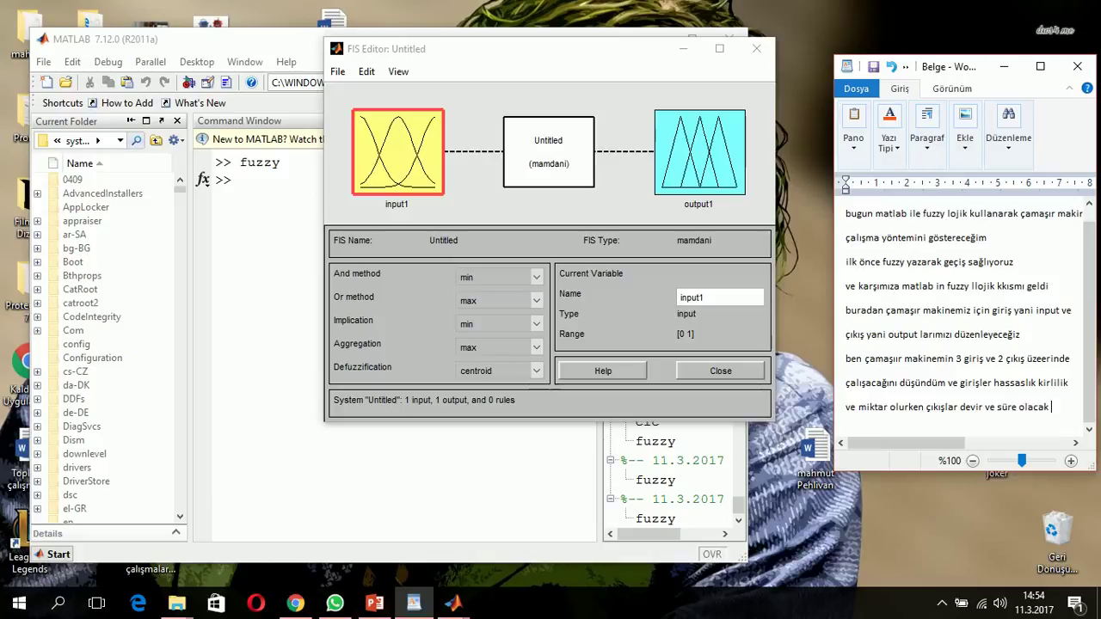
text(hadi ba)
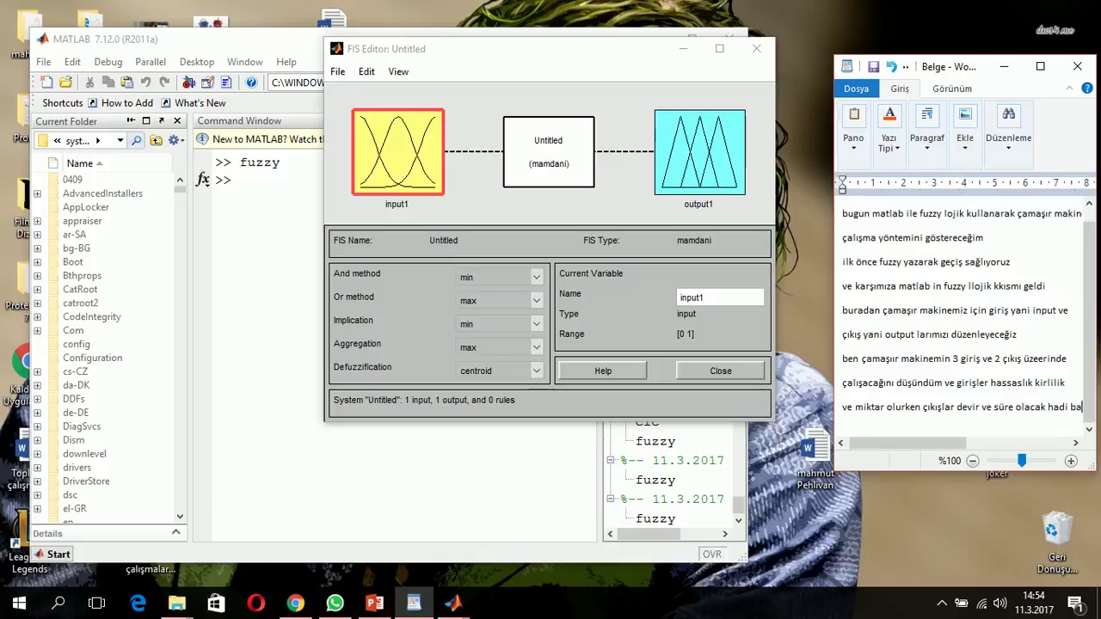
text(şlayalım)
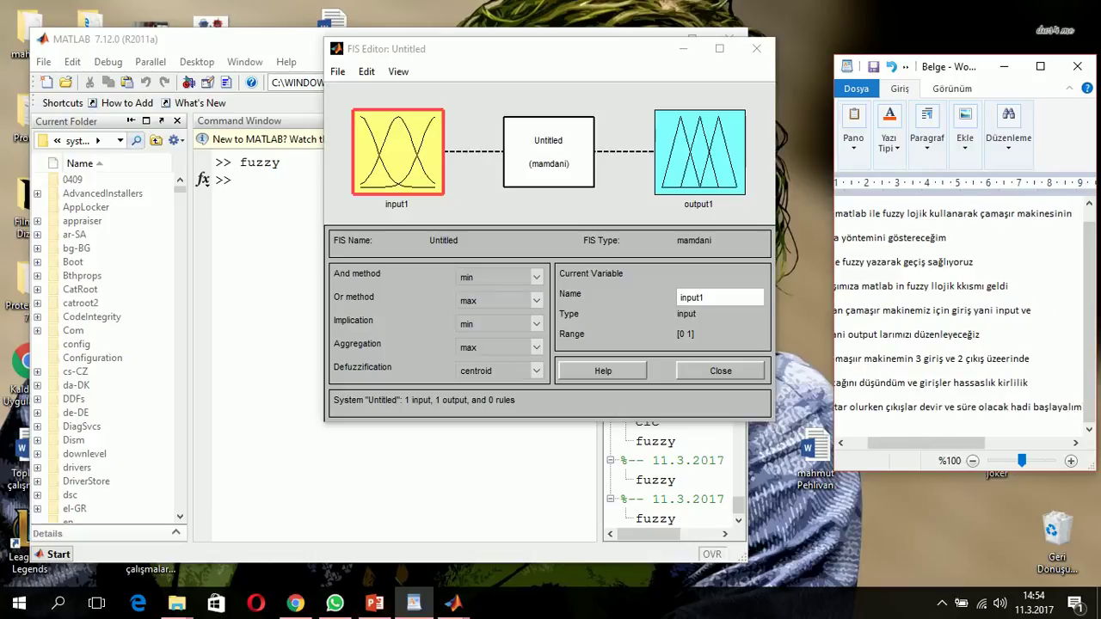
key(Return)
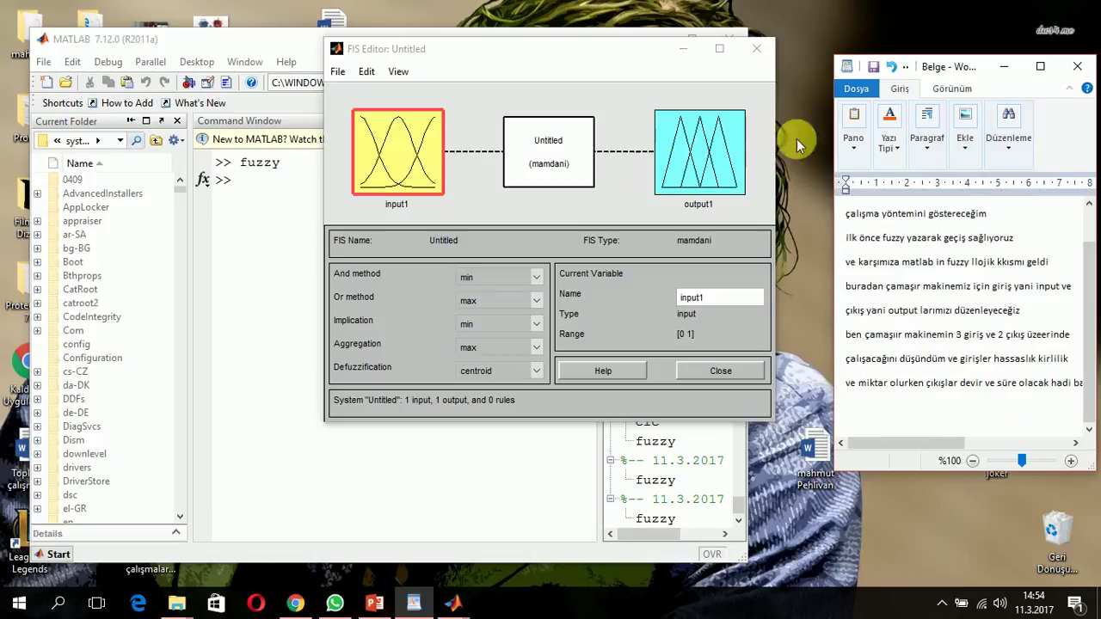
Step: Add two more input variables to the fuzzy system so that it has three inputs
click(366, 70)
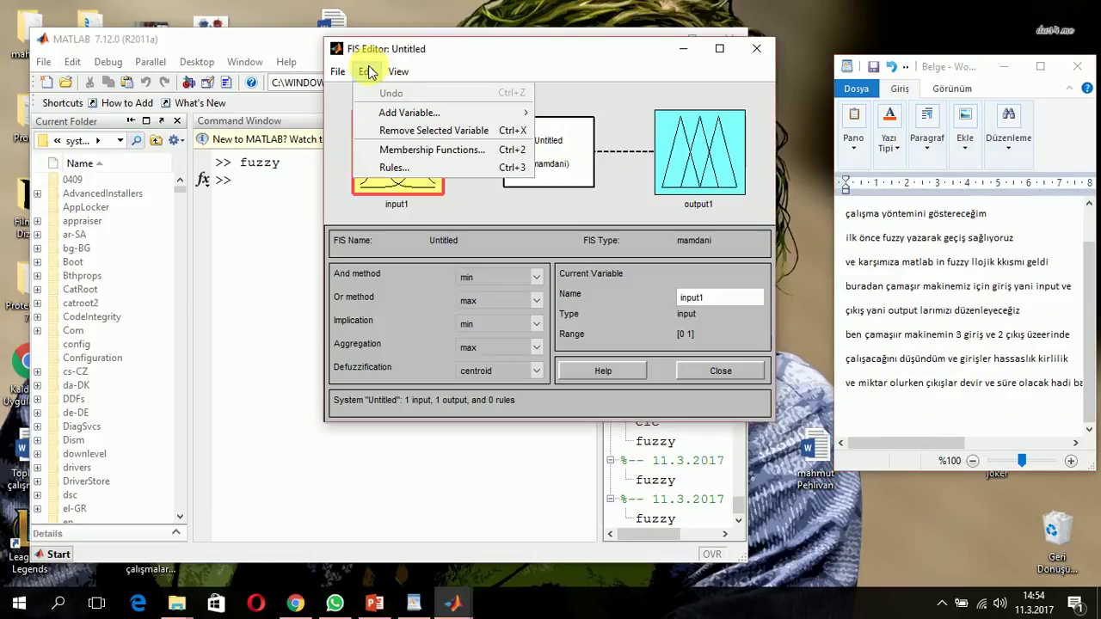
mouse_move(393, 113)
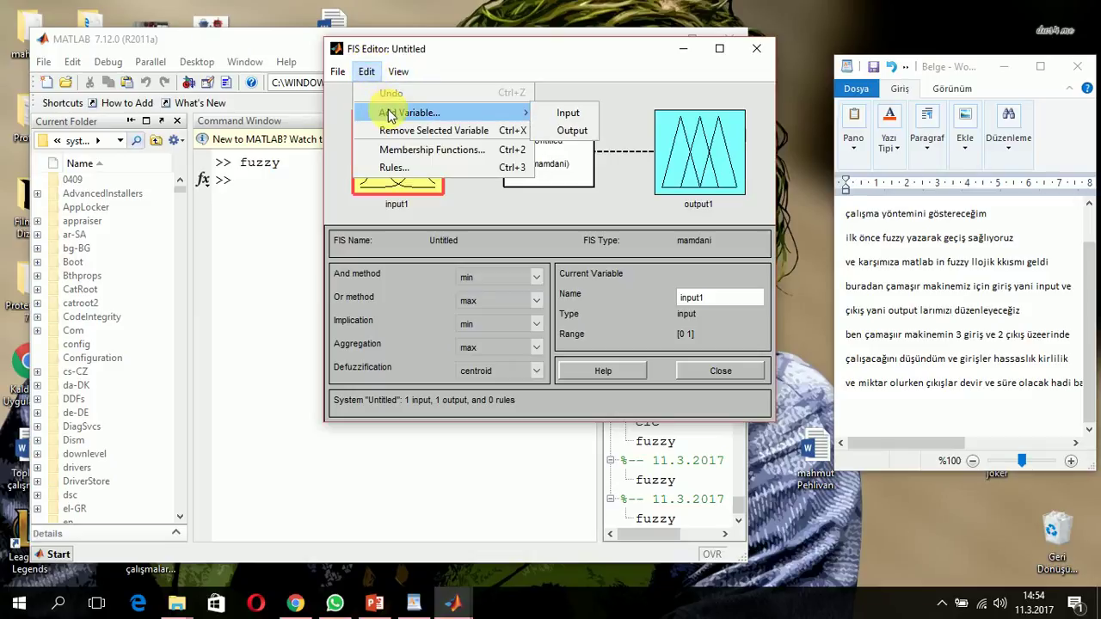
click(572, 116)
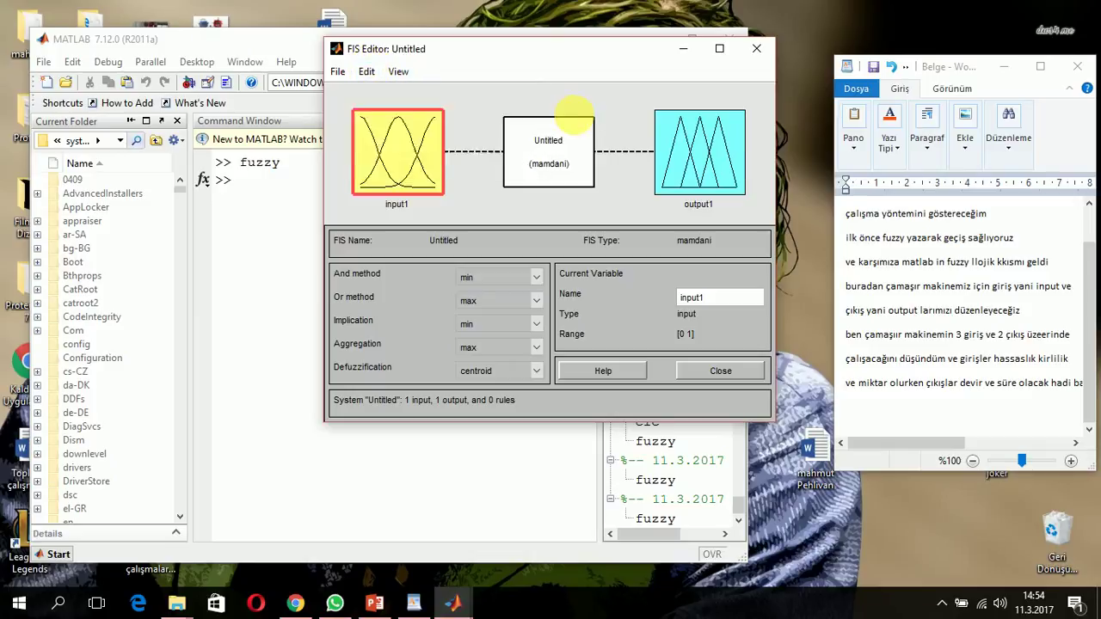
click(366, 72)
mouse_move(414, 114)
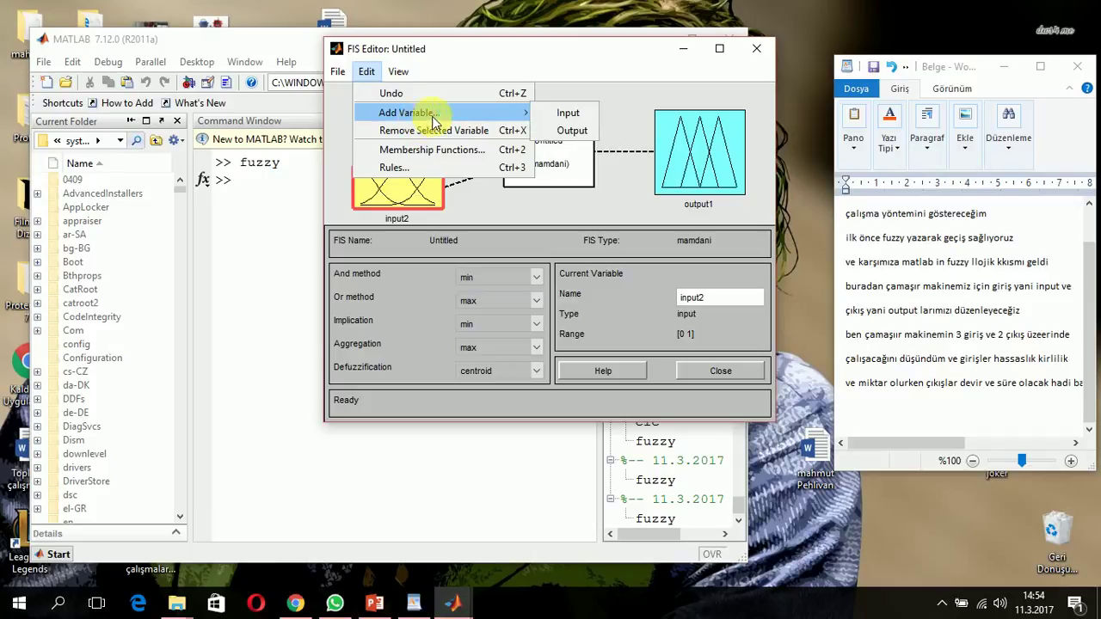
click(555, 112)
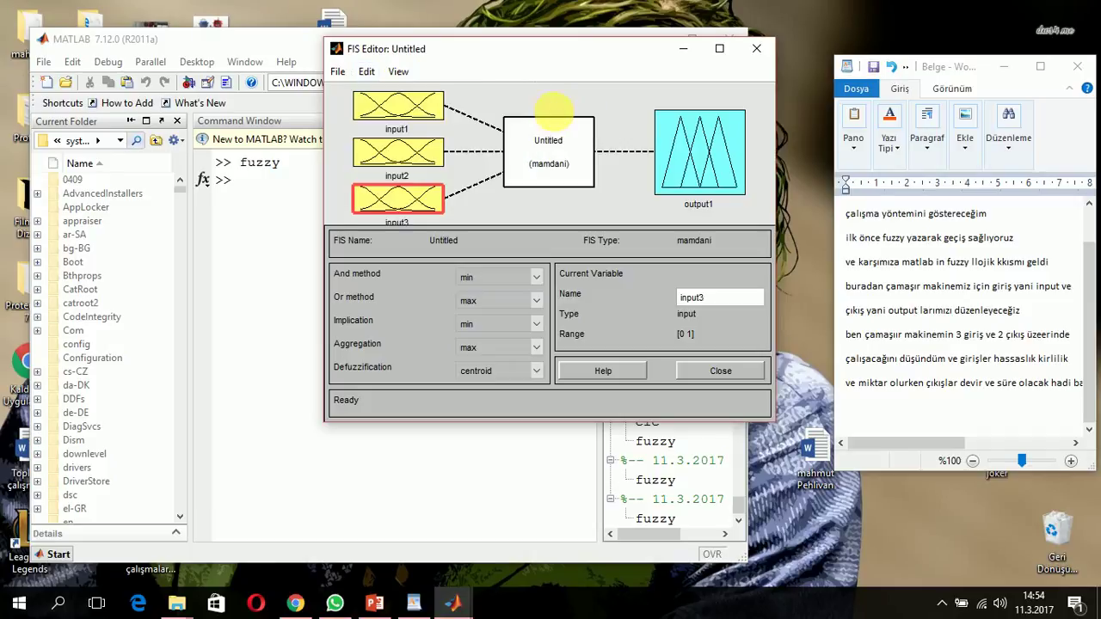
Step: Add a second output variable to the fuzzy system
click(367, 72)
mouse_move(398, 72)
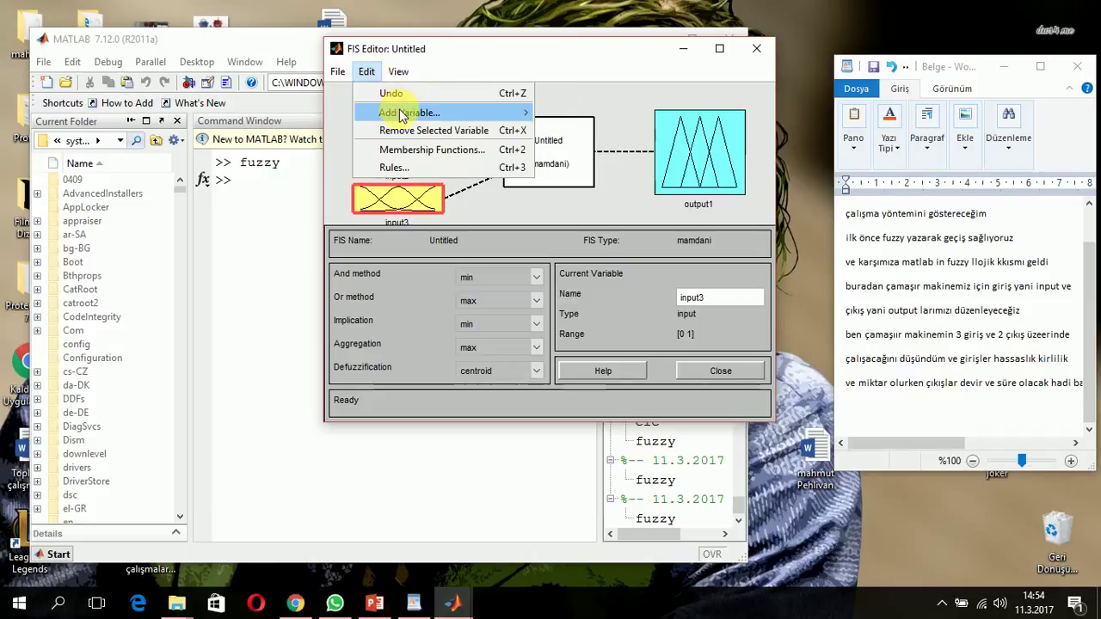
mouse_move(520, 113)
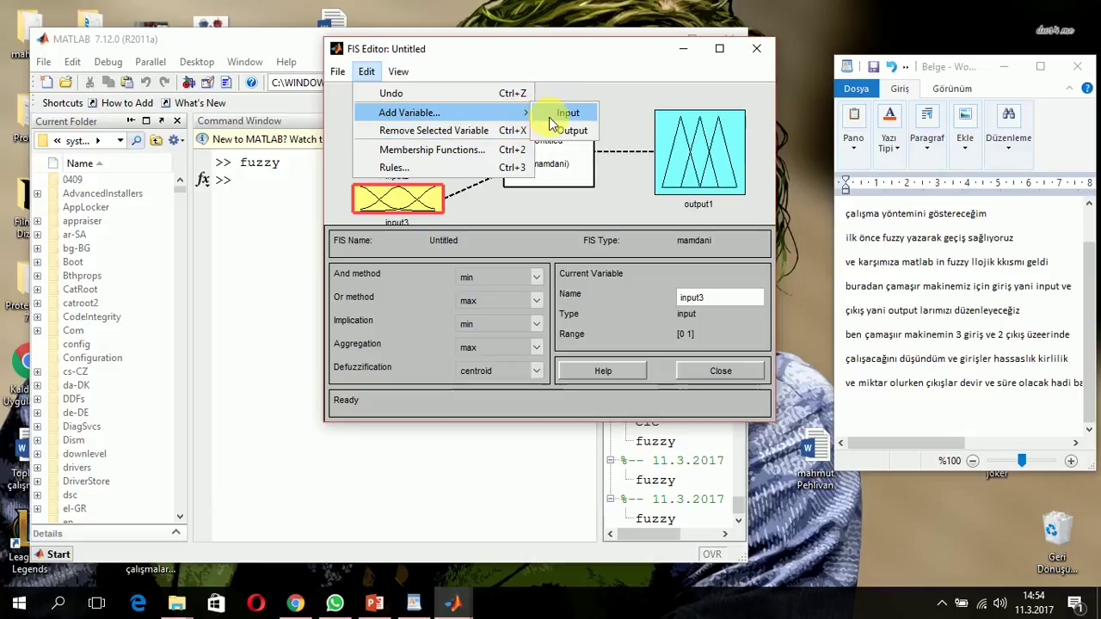
click(552, 129)
Step: Rename the first input variable to "Camaşır__hassaslık"
click(411, 110)
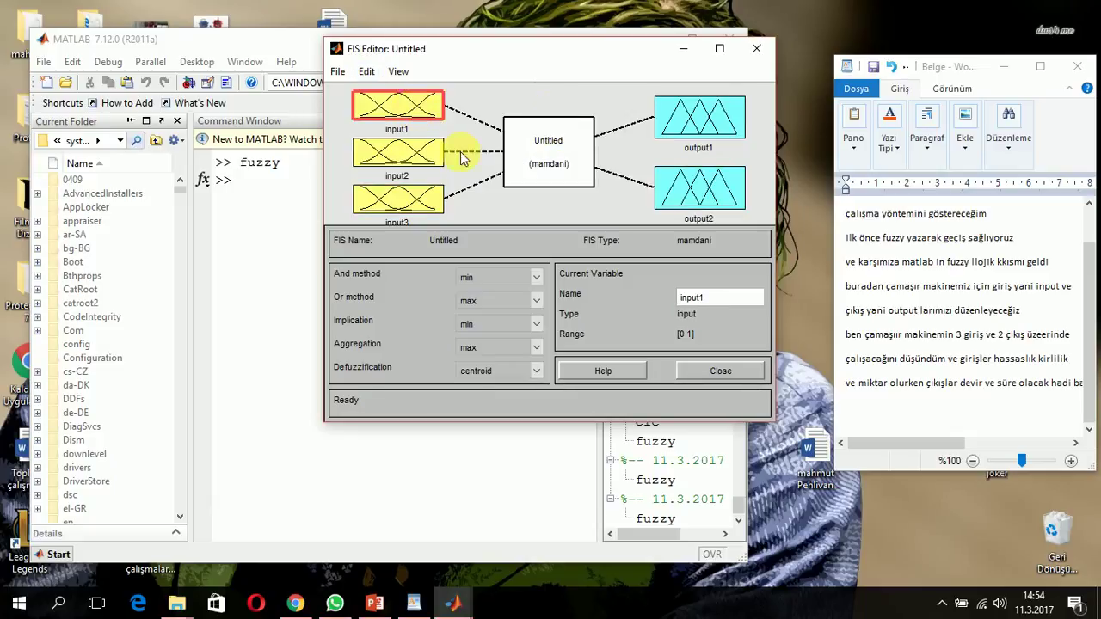
double_click(715, 297)
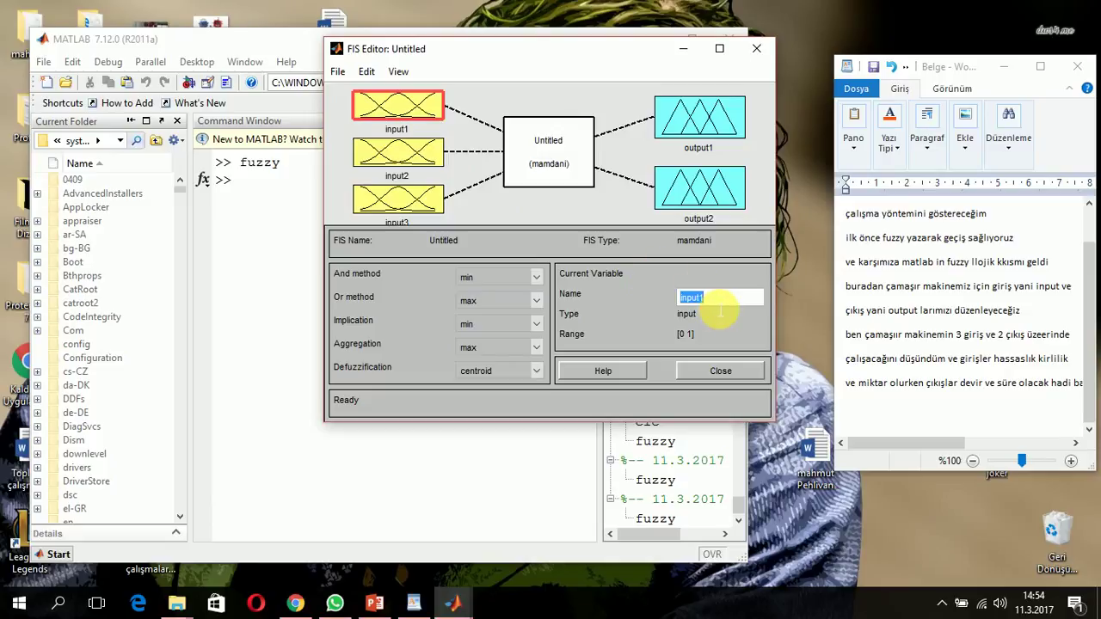
text(Hassaslık)
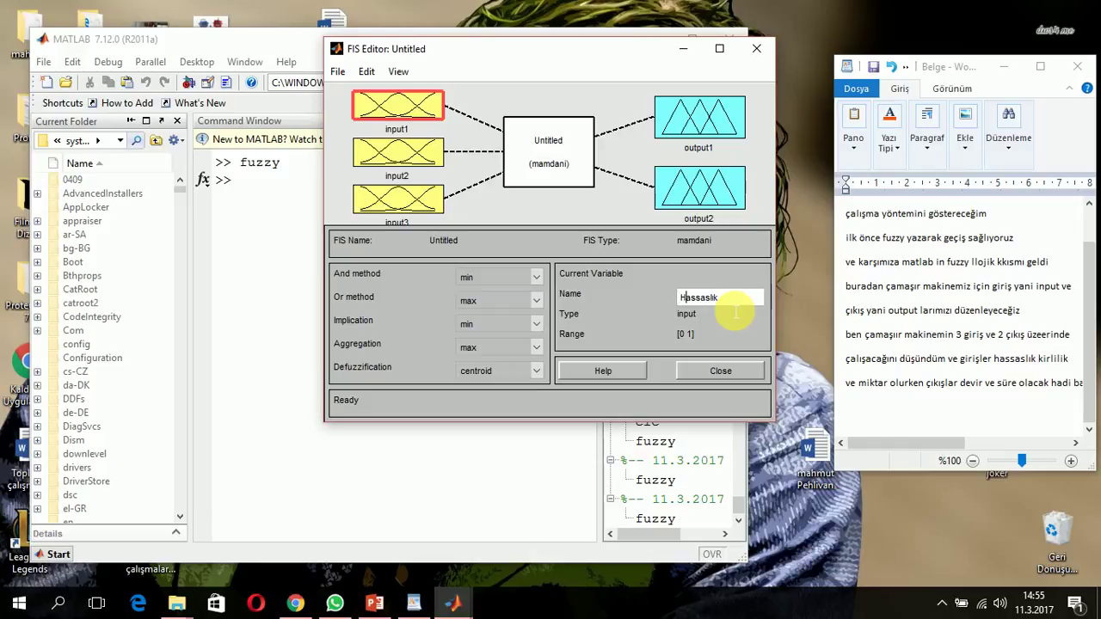
key(BackSpace)
text(c)
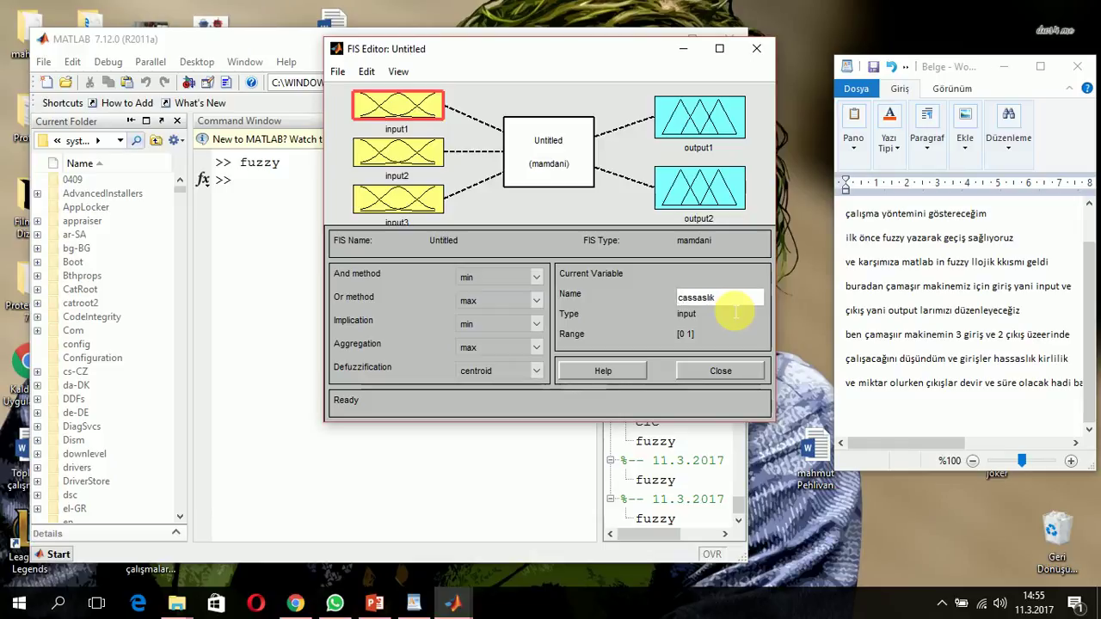
key(BackSpace)
text(Cama)
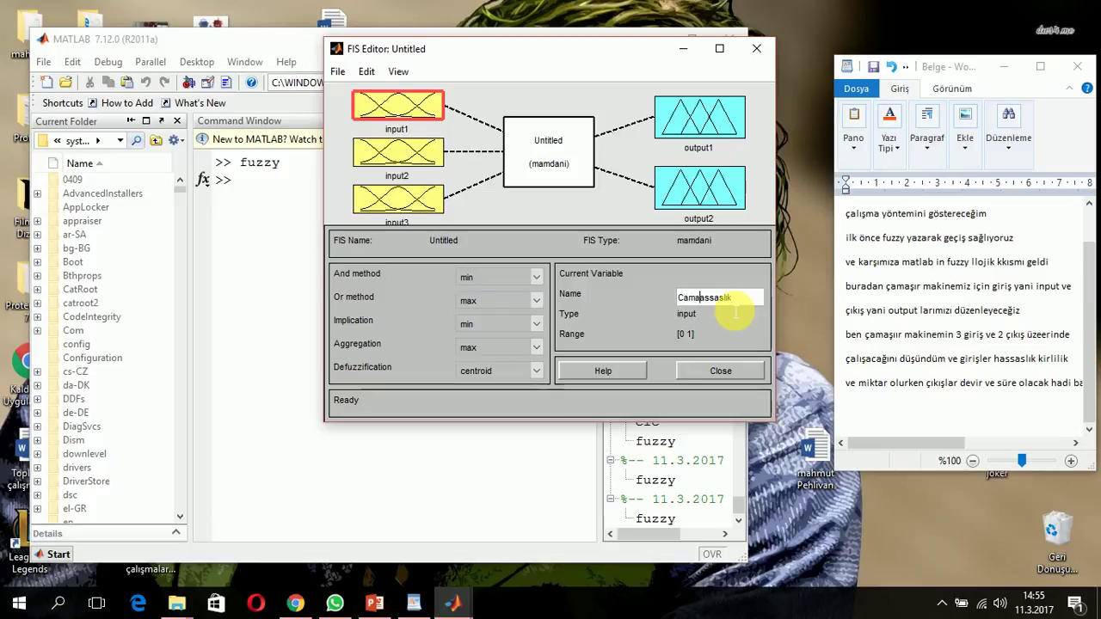
text(sır)
text(__)
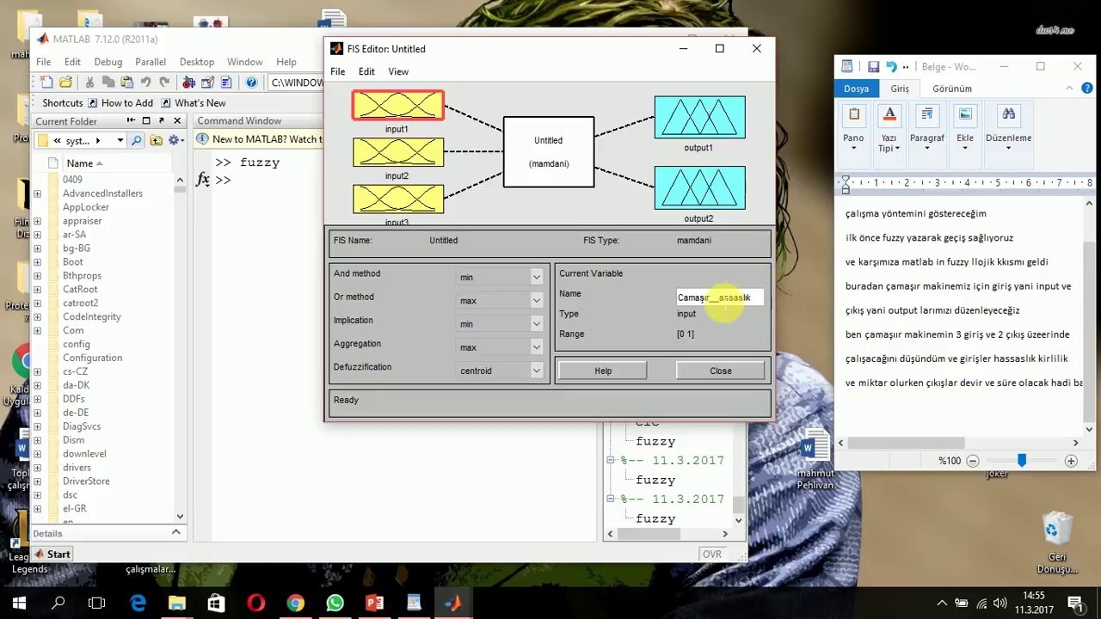
text(h)
Step: Rename the second input variable to "Camaşır__miktarı"
click(423, 155)
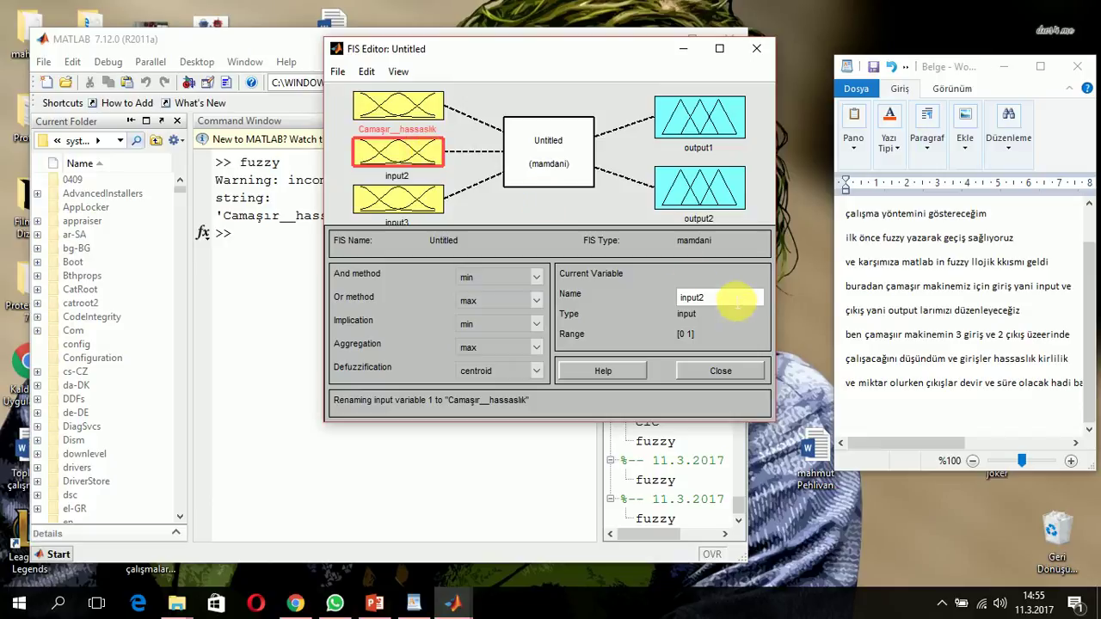
double_click(736, 301)
key(BackSpace)
text(Camaşır__miktarı)
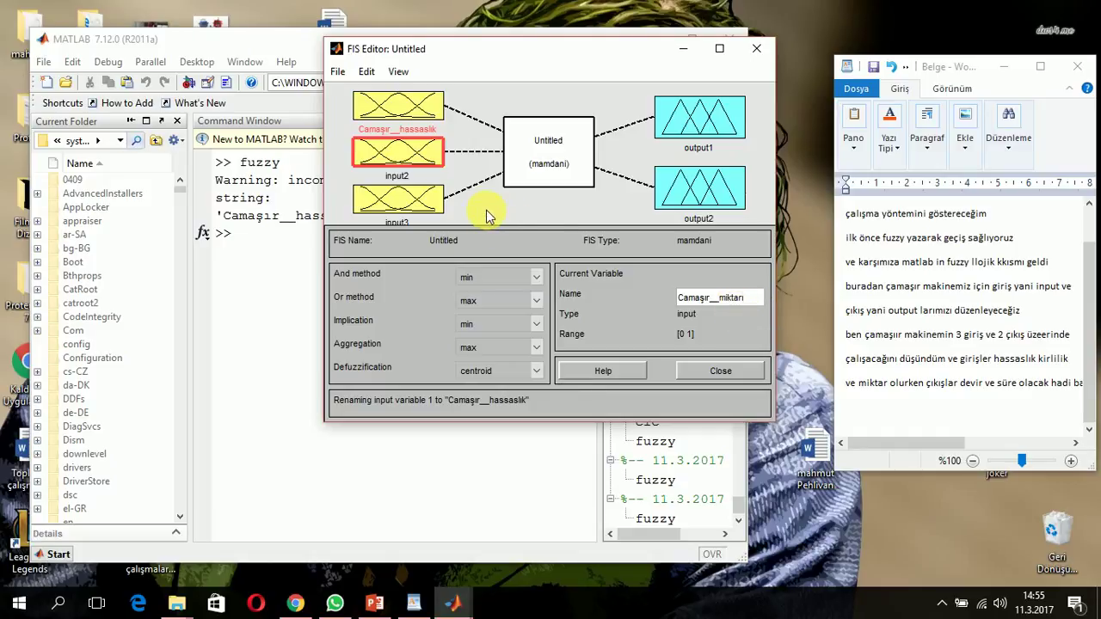
Step: Rename the third input variable to "Camaşır__kirliliği", closing the Membership Function Editor first
double_click(434, 201)
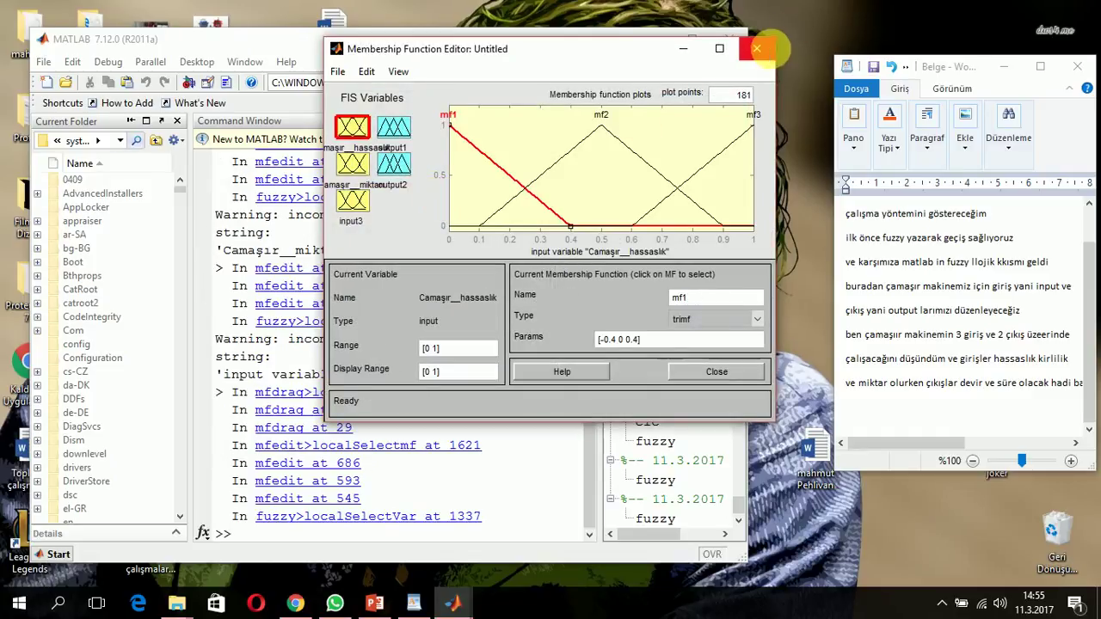
click(761, 49)
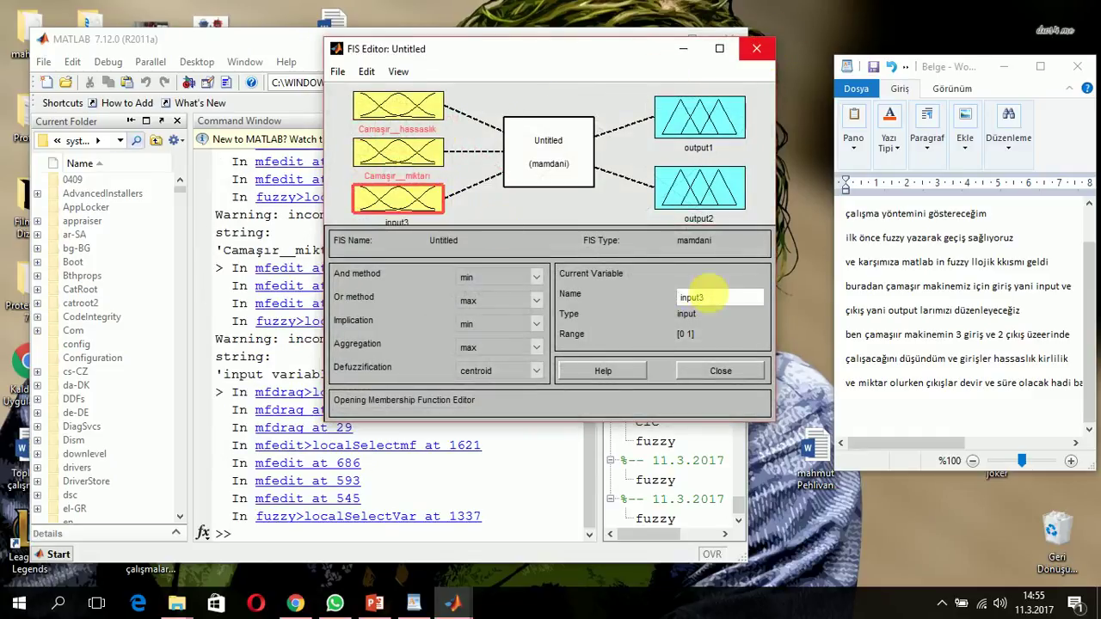
double_click(705, 296)
key(BackSpace)
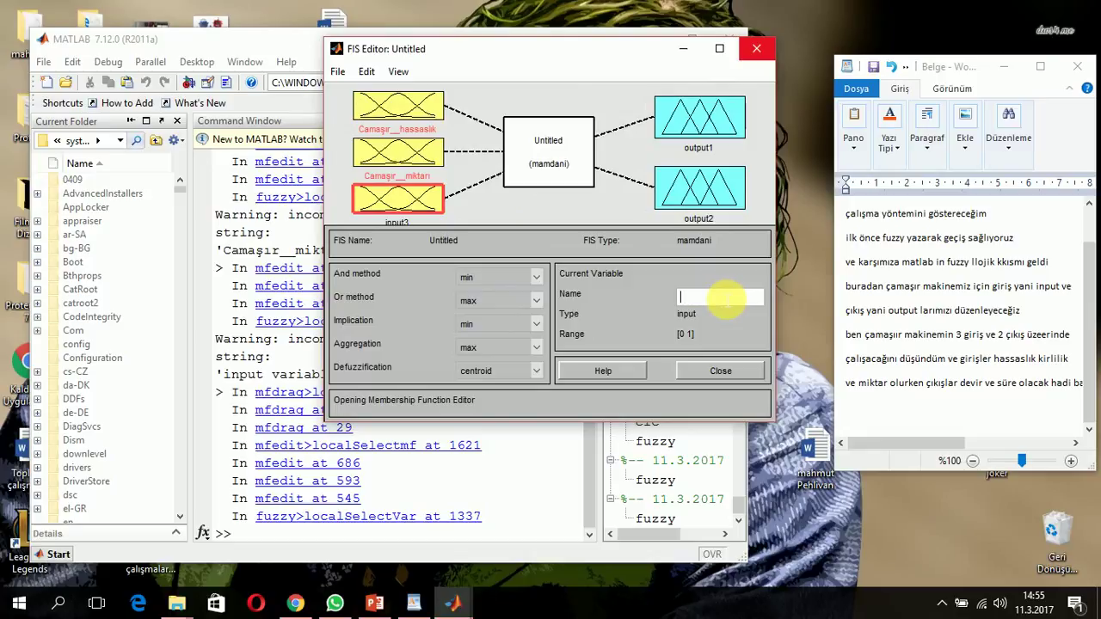
text(Camaşır__kirliliği)
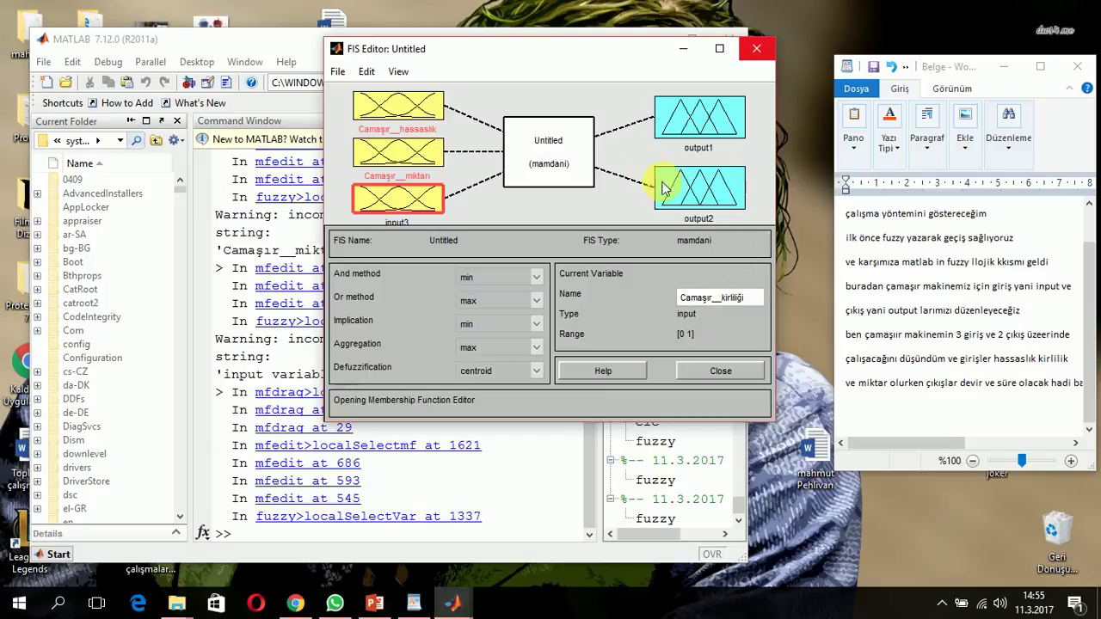
Step: Rename the first output variable to "Devir"
click(698, 127)
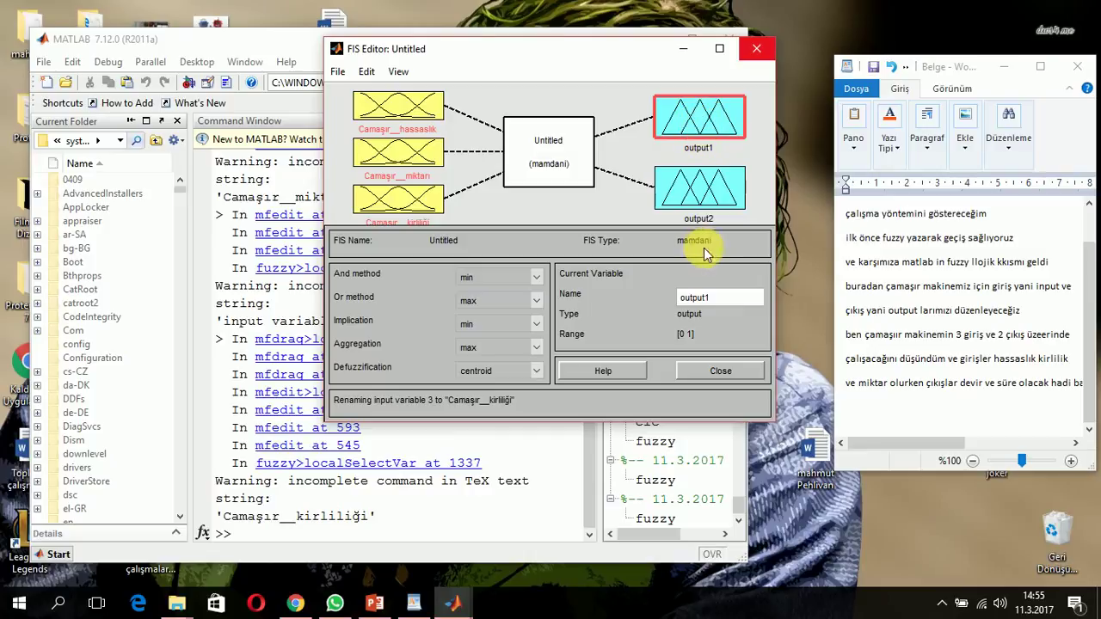
drag(707, 297, 643, 300)
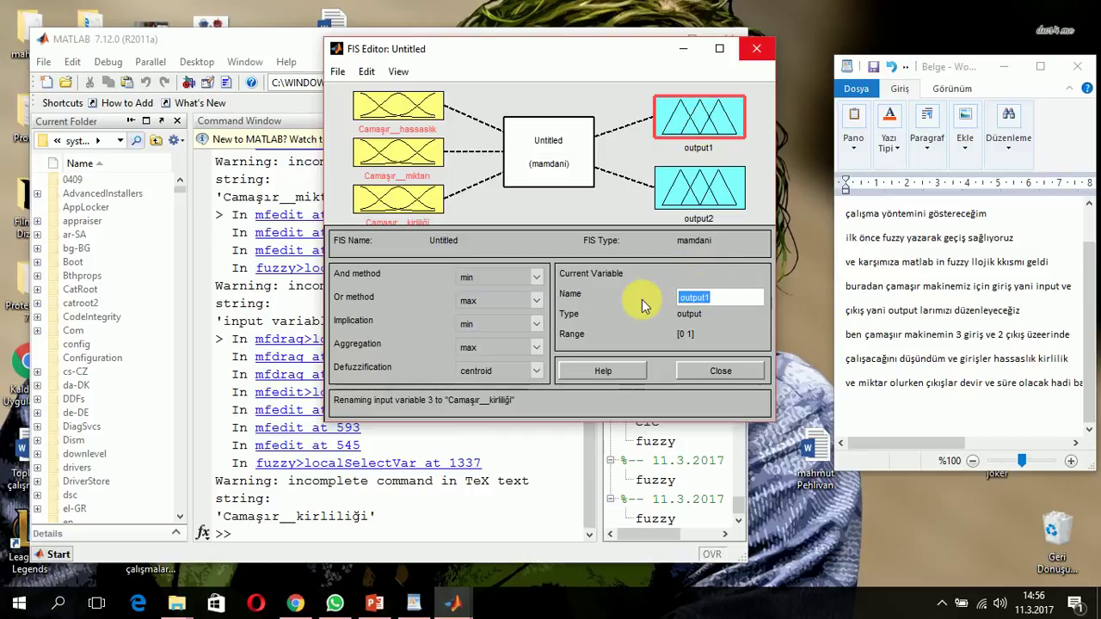
text(D)
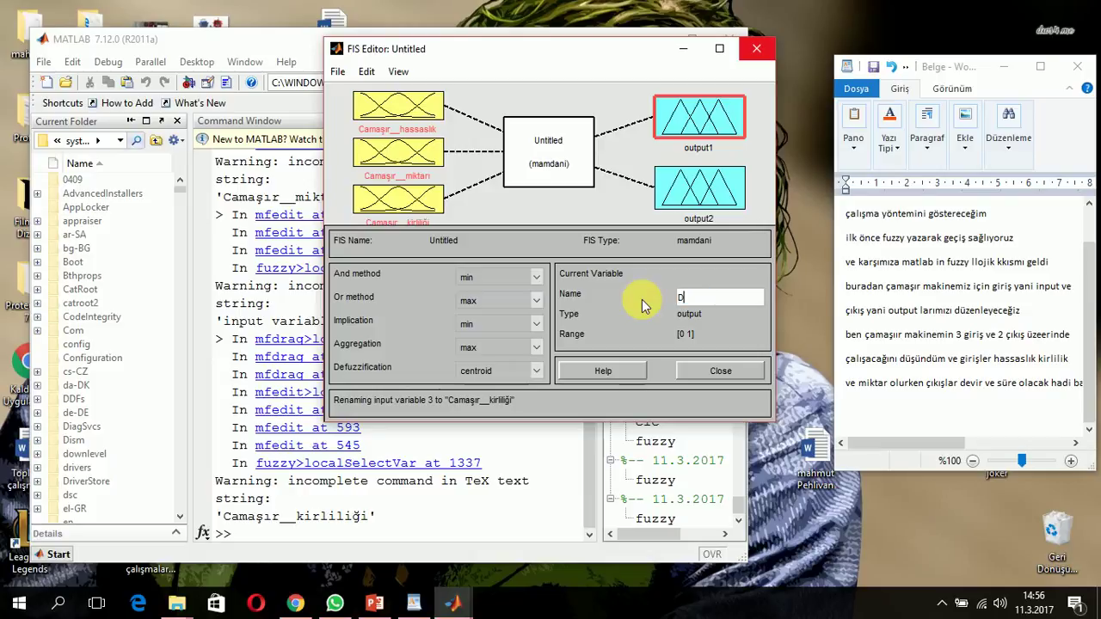
text(evir)
key(Return)
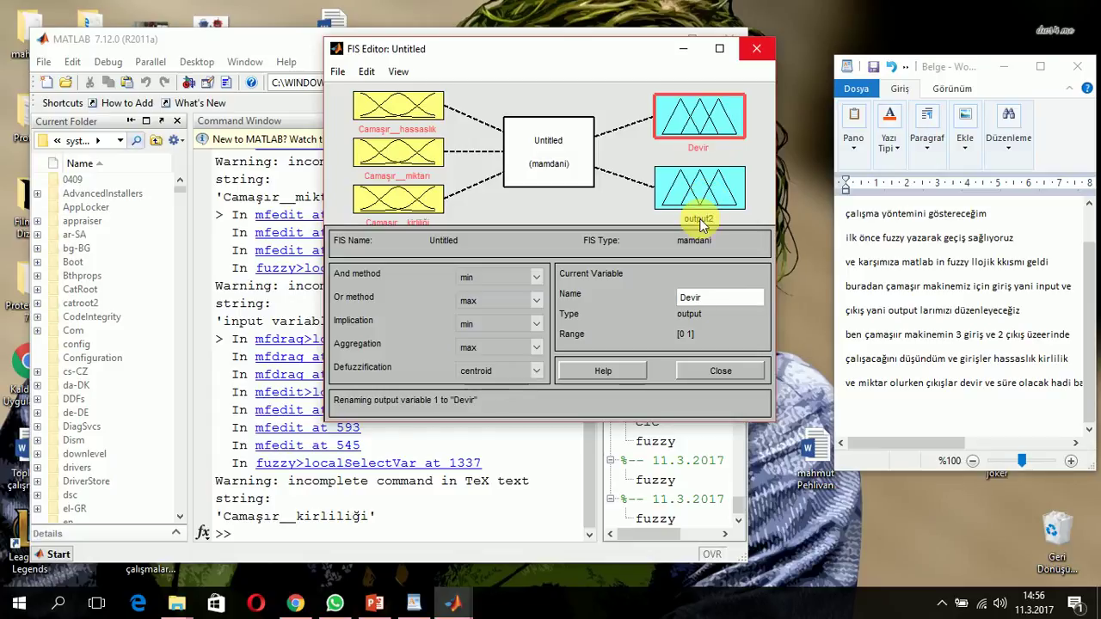
Step: Rename the first output variable to "Süre" and return to the empty last line of the note in WordPad
drag(696, 296, 659, 301)
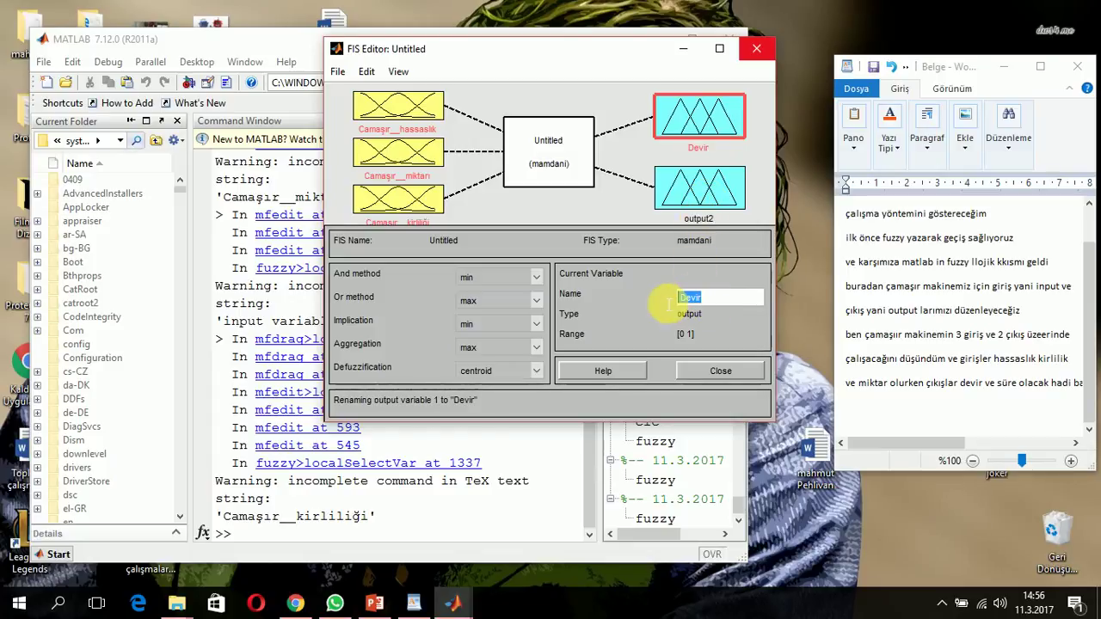
text(S)
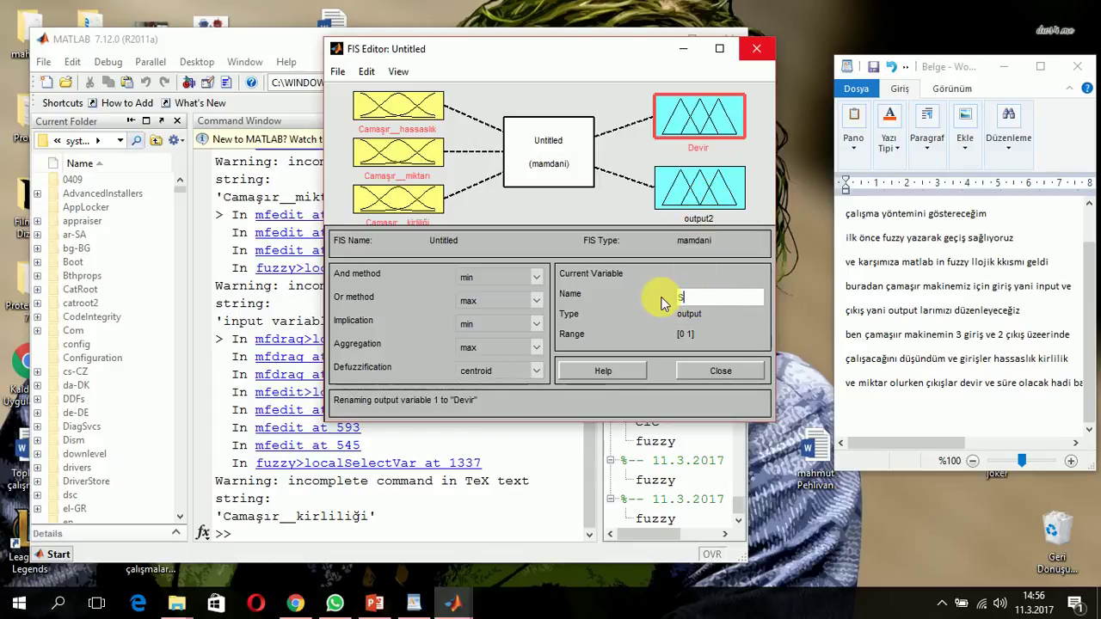
text(üüre)
key(BackSpace)
click(879, 415)
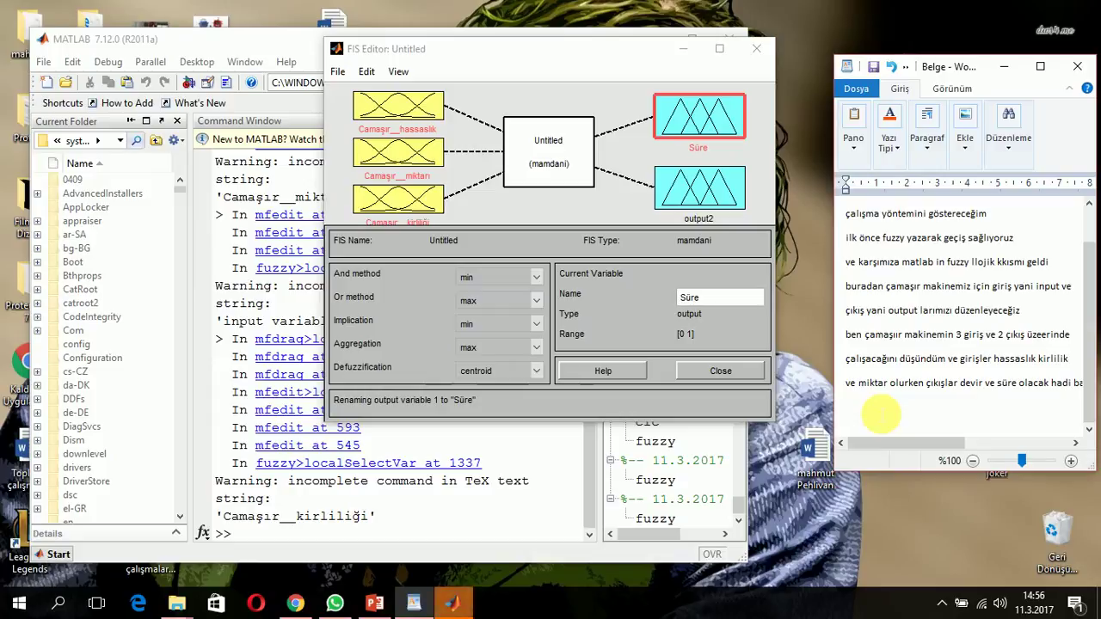
text(tanım)
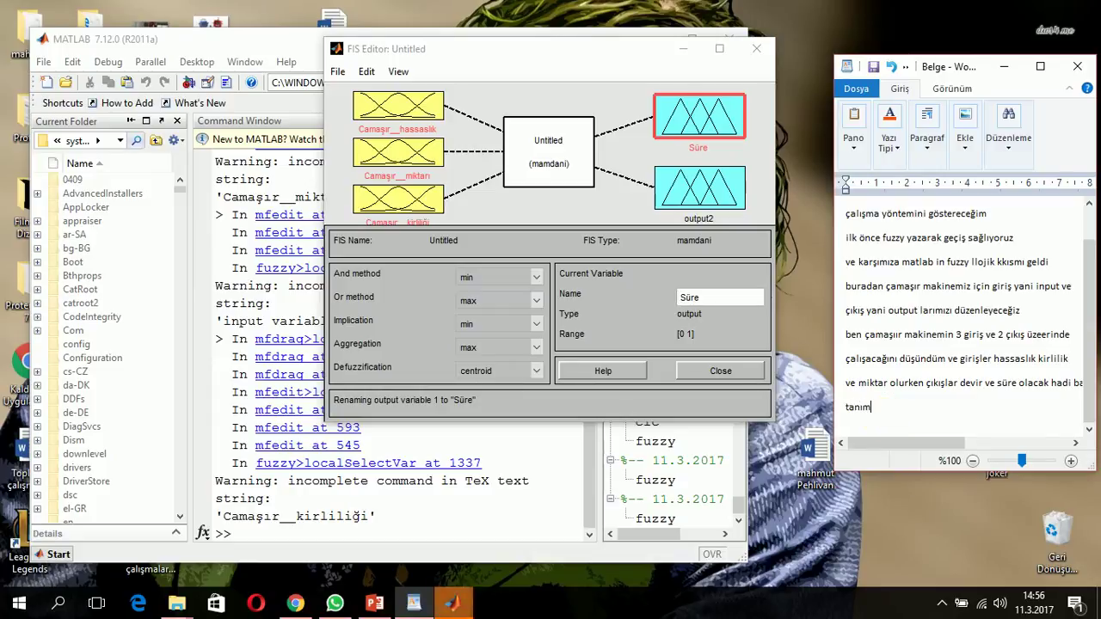
text(lamay)
text(ı)
key(BackSpace)
key(BackSpace)
key(BackSpace)
key(BackSpace)
key(BackSpace)
key(BackSpace)
key(BackSpace)
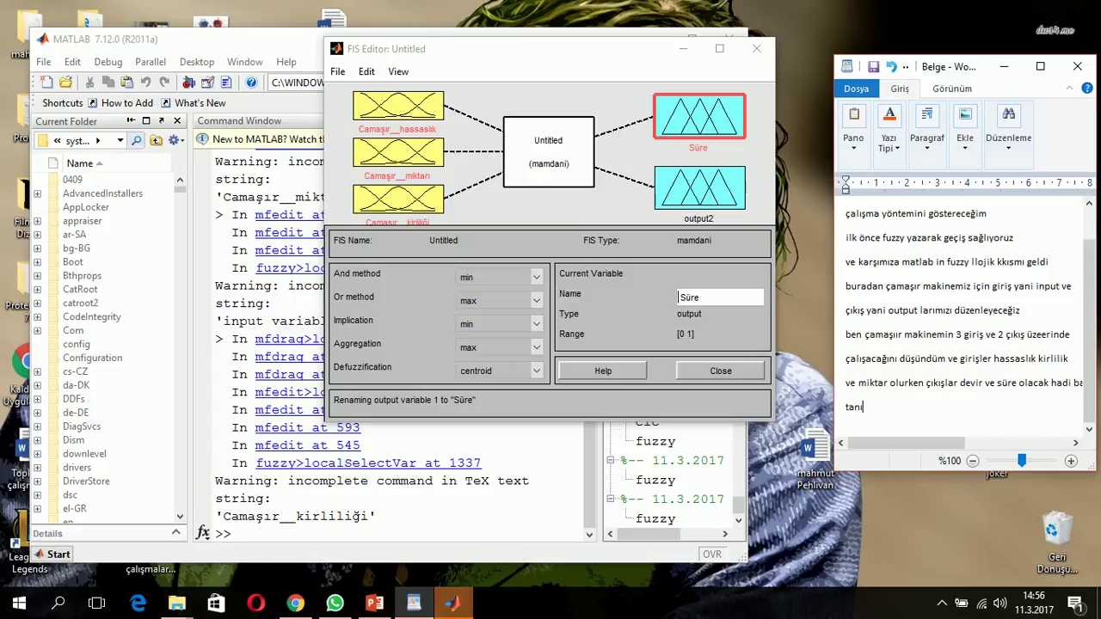
key(BackSpace)
key(BackSpace)
key(BackSpace)
key(BackSpace)
Step: Write "isimlendirmemizi yaptık şimdi bu girişleri belirleyeceğiz" on the last line of the note
text(is)
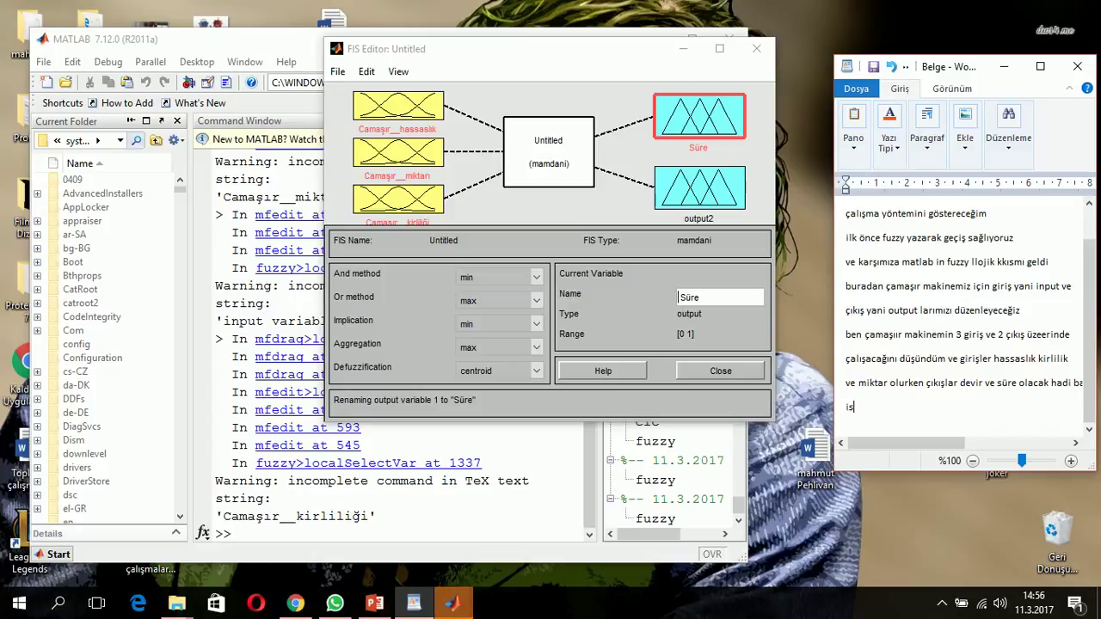
text(imlendi)
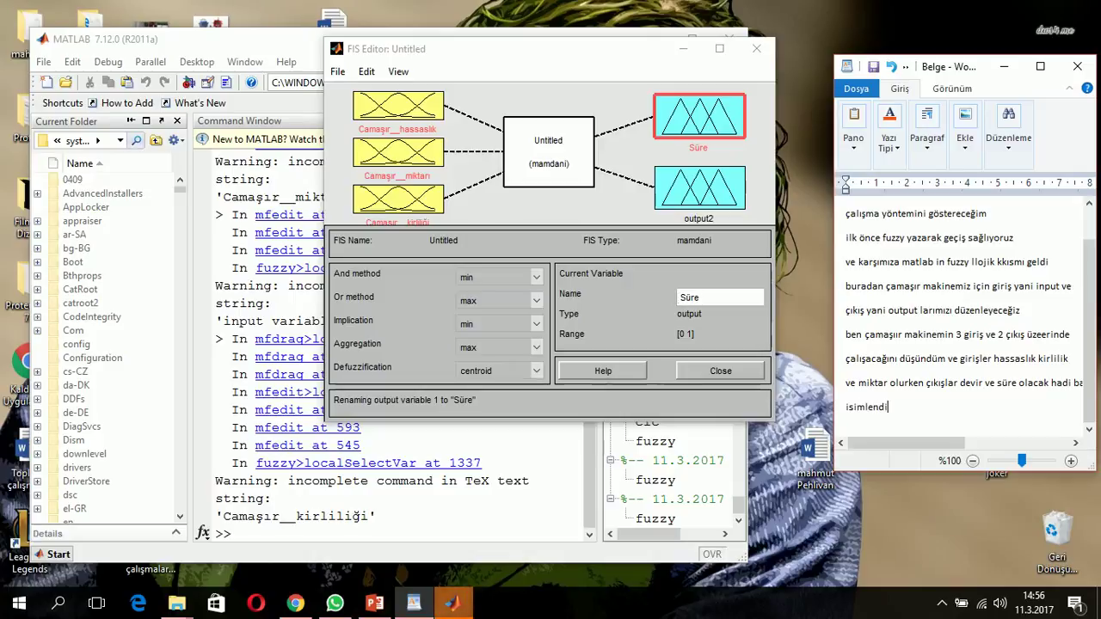
text(rmemizi yap)
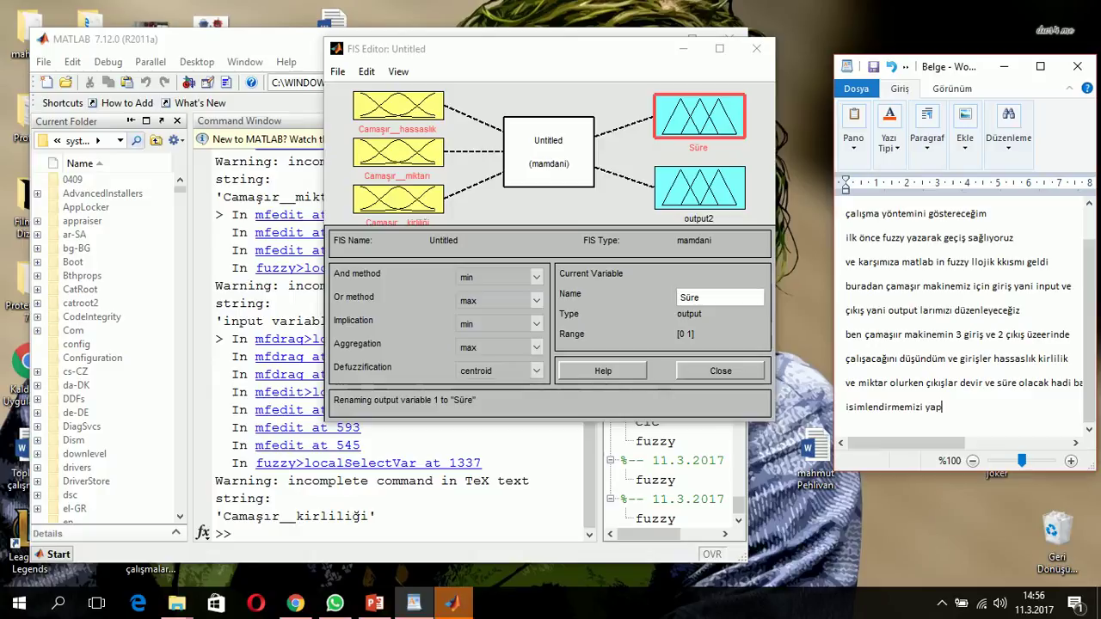
text(tık şimdi bu girişleri)
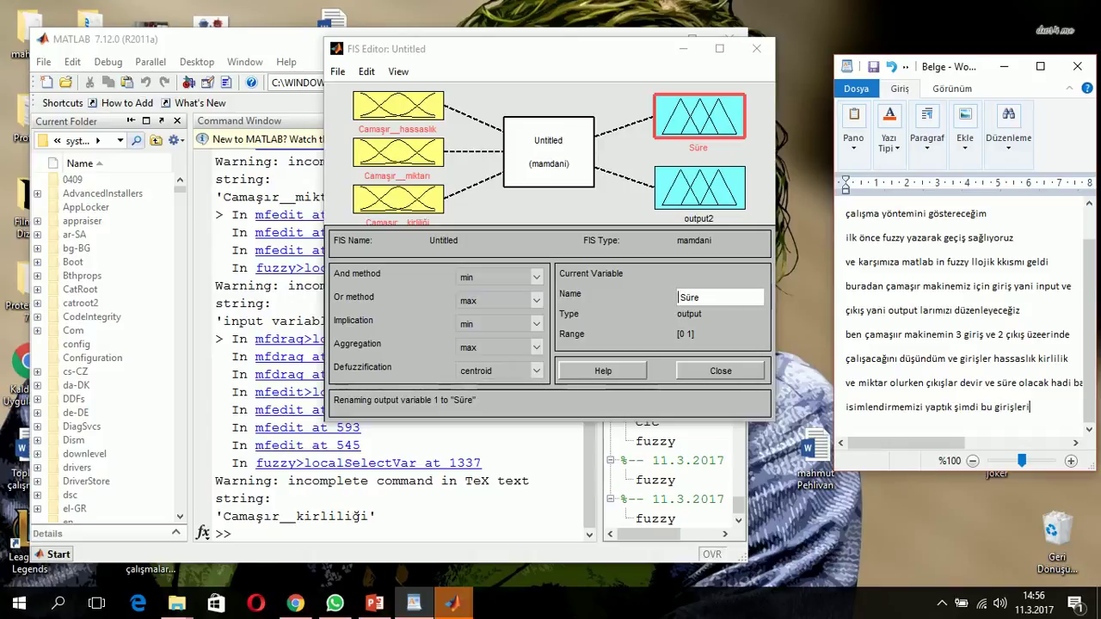
text(n)
key(BackSpace)
key(BackSpace)
key(BackSpace)
key(BackSpace)
text(ri belirleyeceğ)
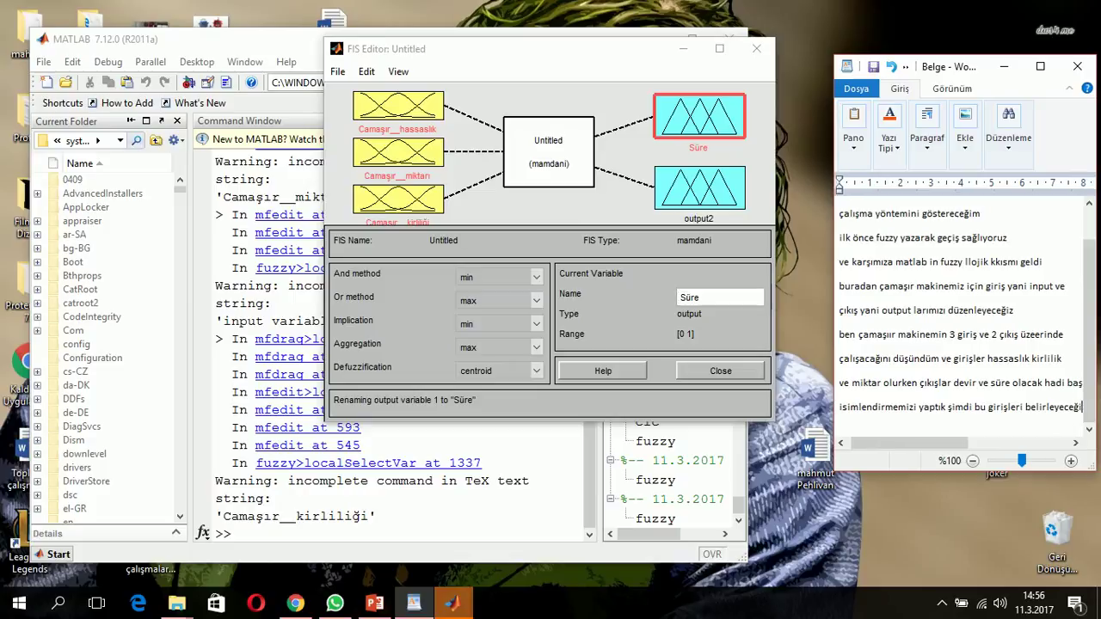
text(iz)
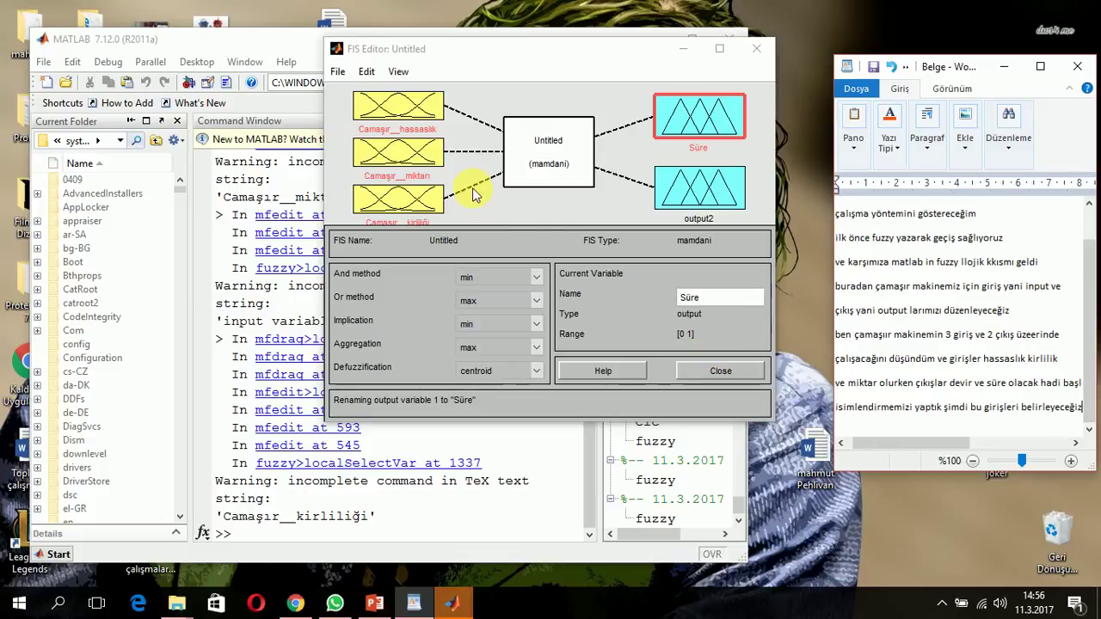
click(407, 116)
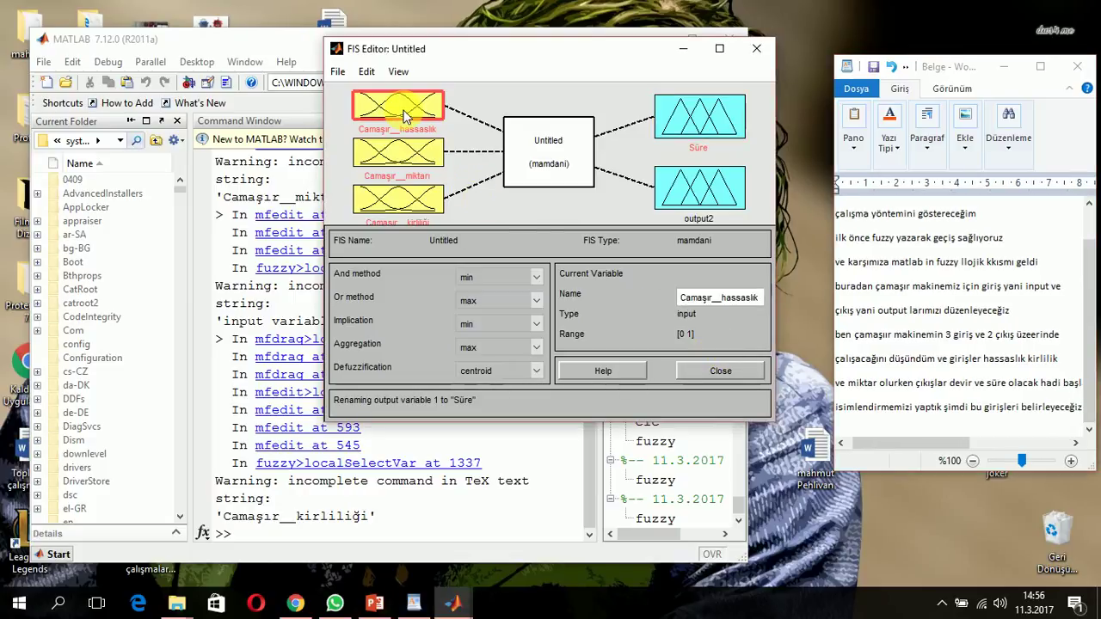
double_click(703, 123)
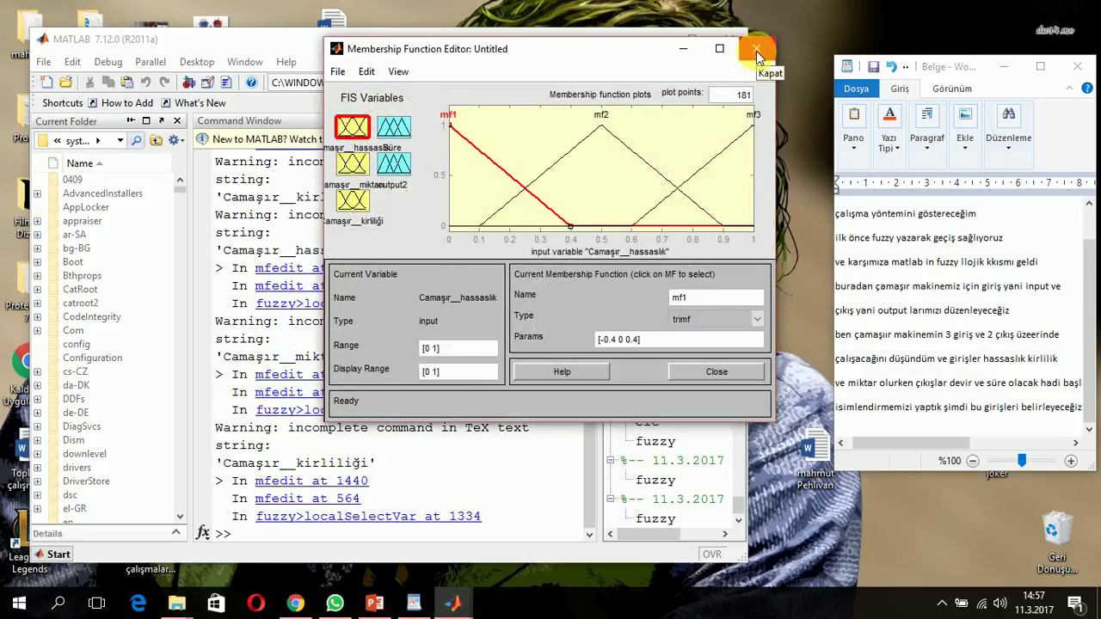
click(756, 50)
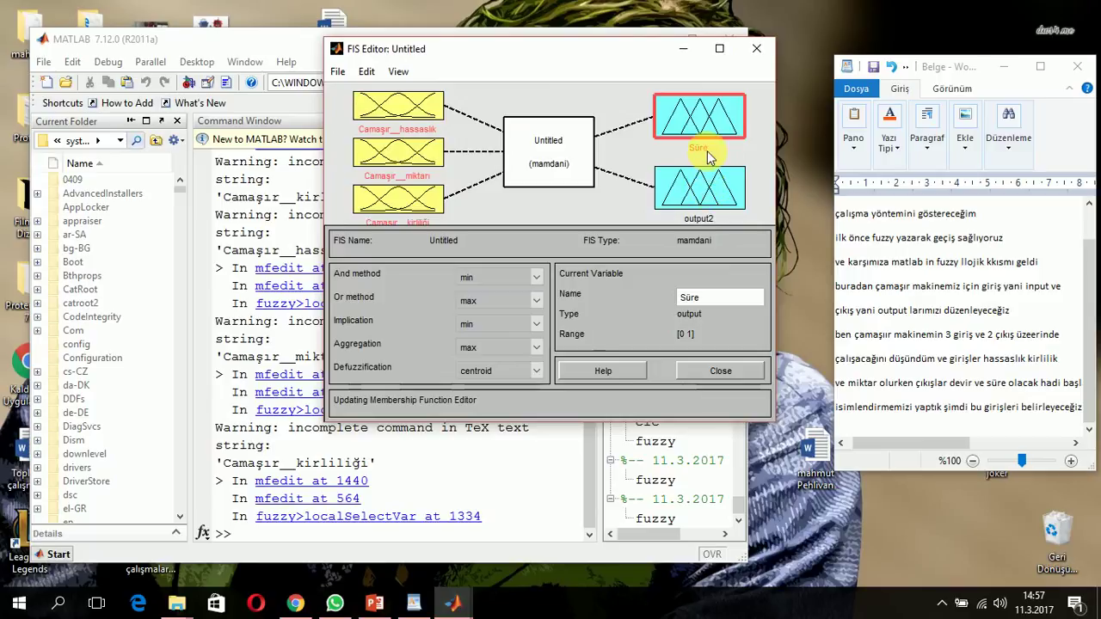
Step: Rename the first output variable from "Süre" to "Devir" in the FIS Editor
click(712, 299)
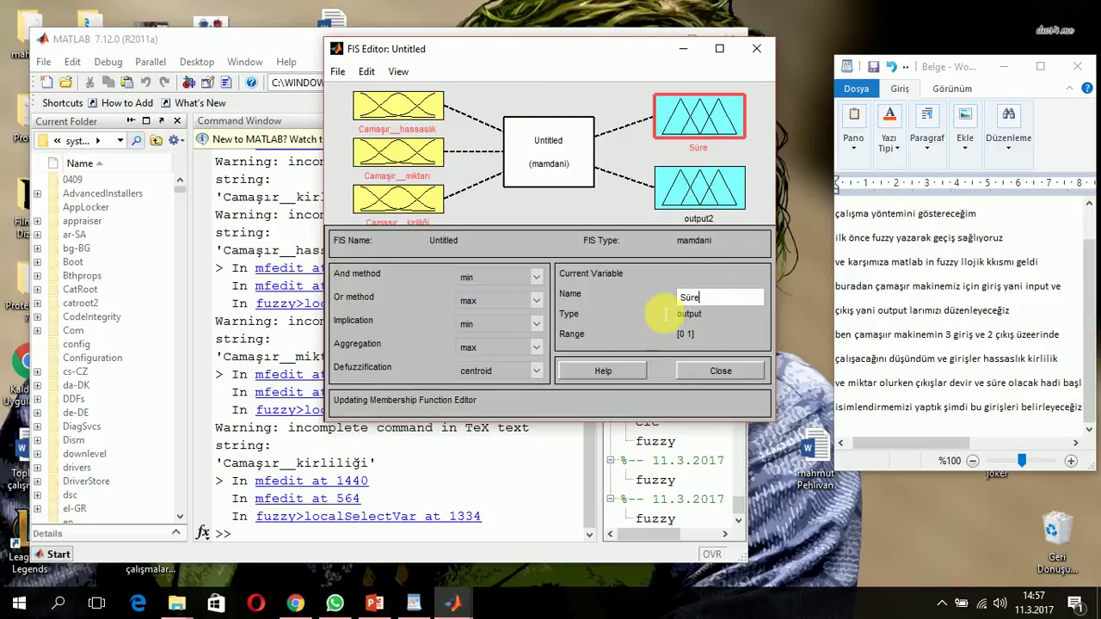
key(BackSpace)
key(BackSpace)
key(BackSpace)
key(BackSpace)
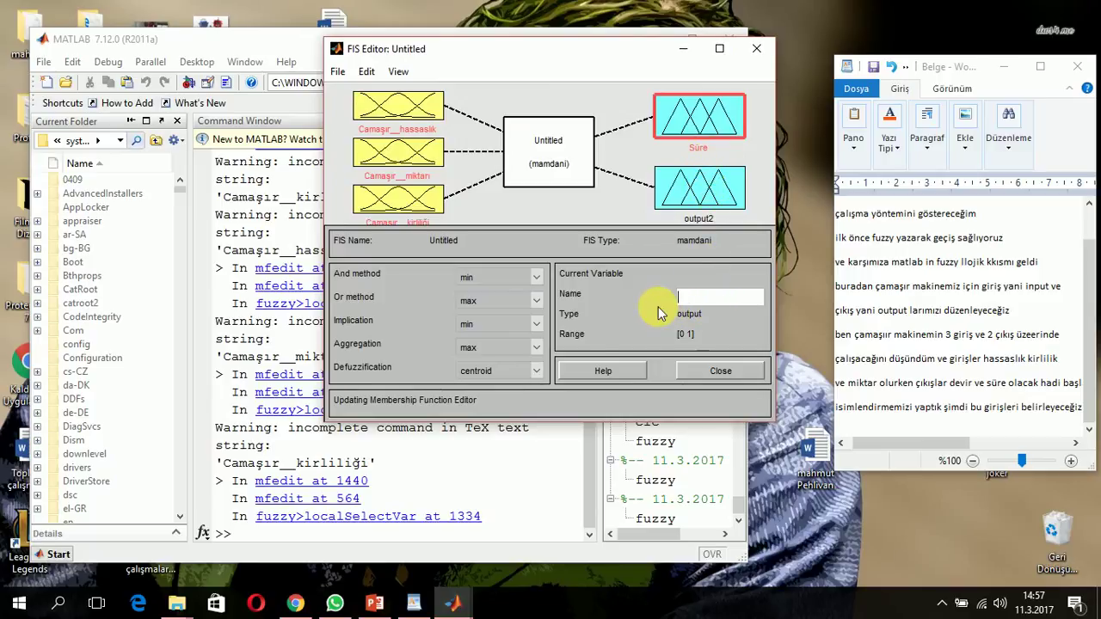
text(D)
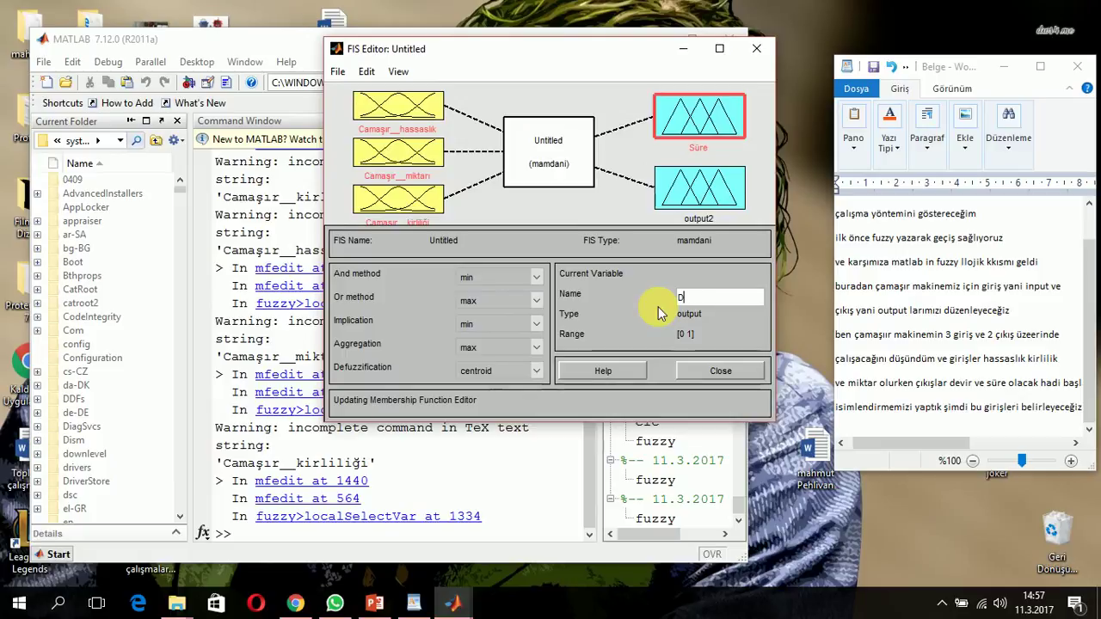
text(evir)
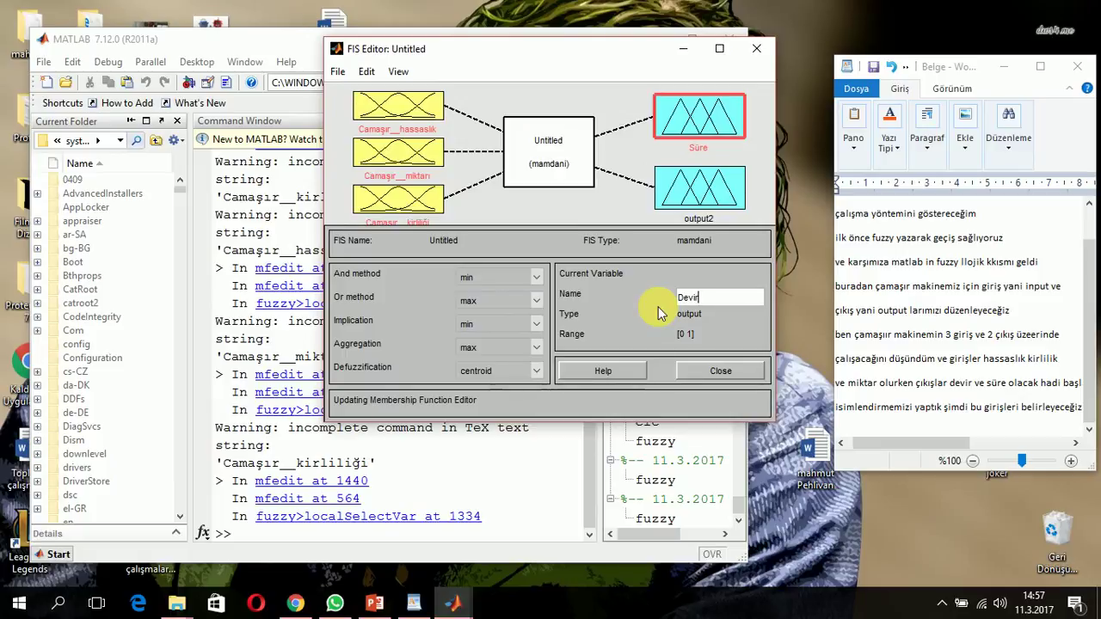
key(Return)
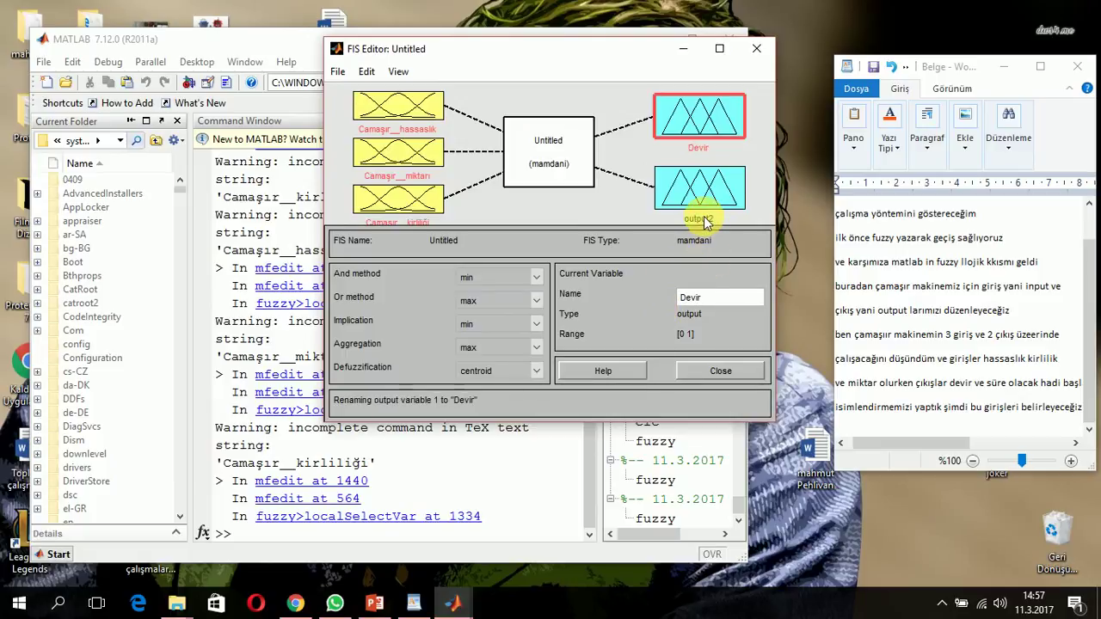
Step: Rename the second output variable to "Süre" and open the Membership Function Editor for the input Camaşır__hassaslık
click(707, 193)
click(710, 298)
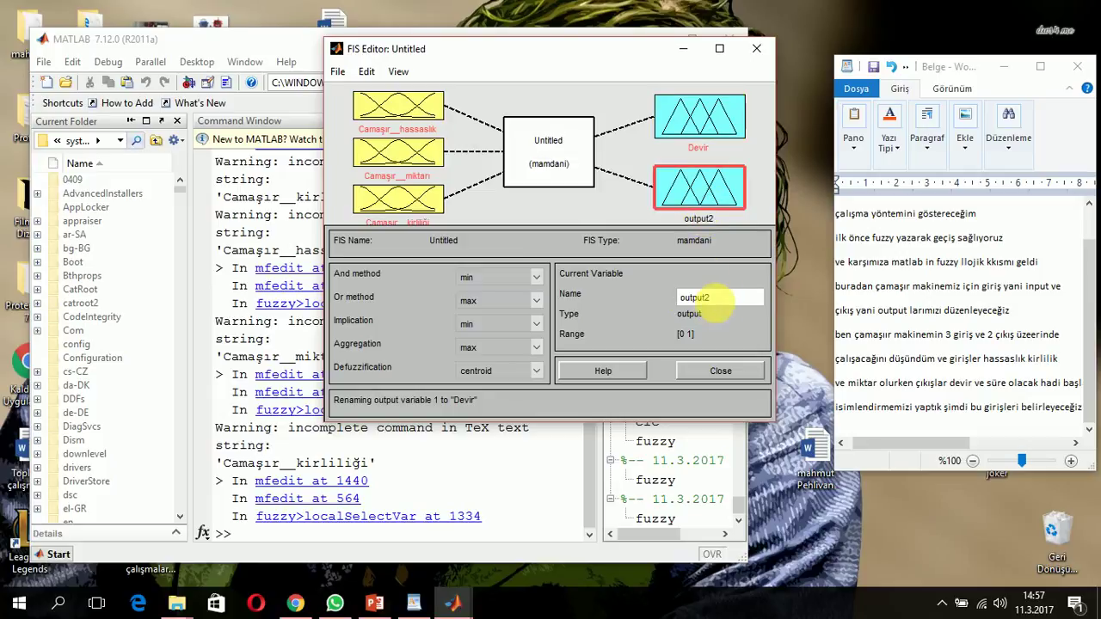
double_click(710, 298)
text(S)
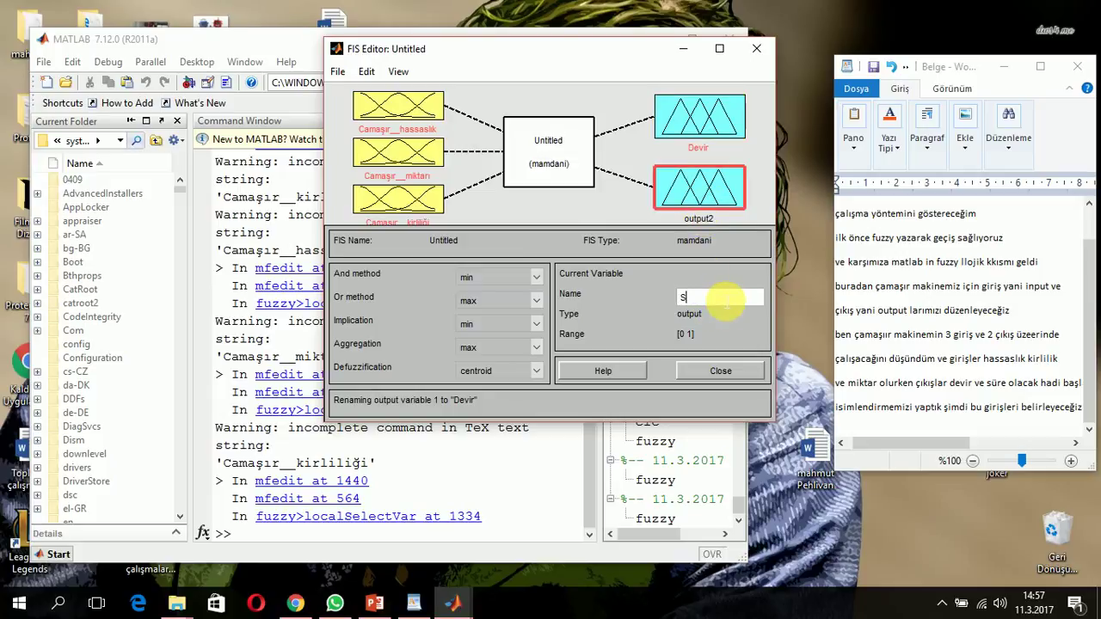
text(üre)
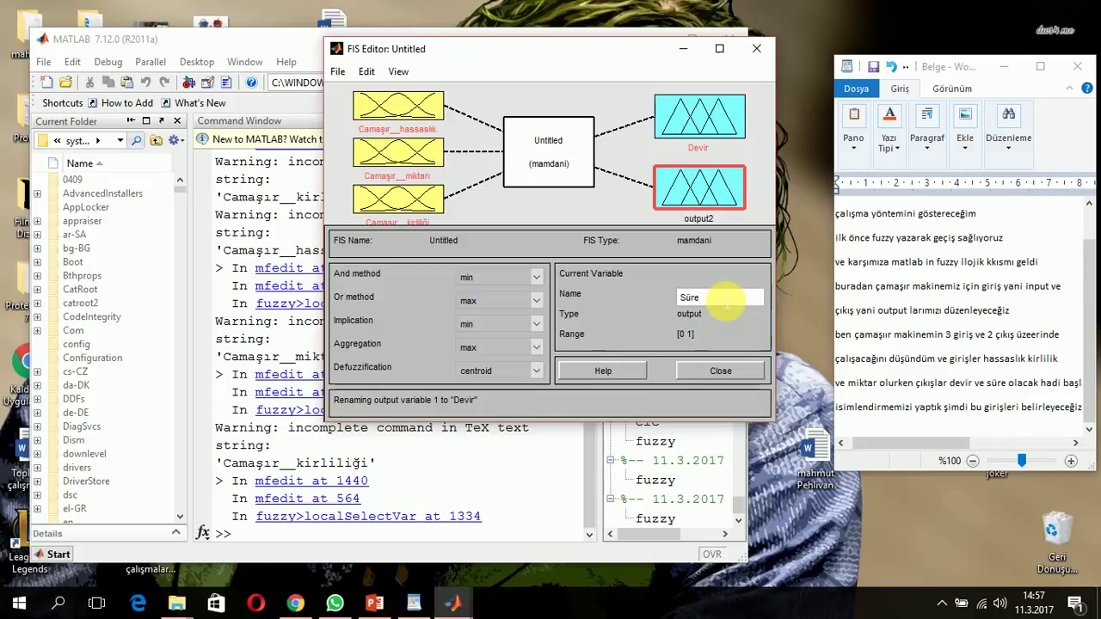
click(589, 215)
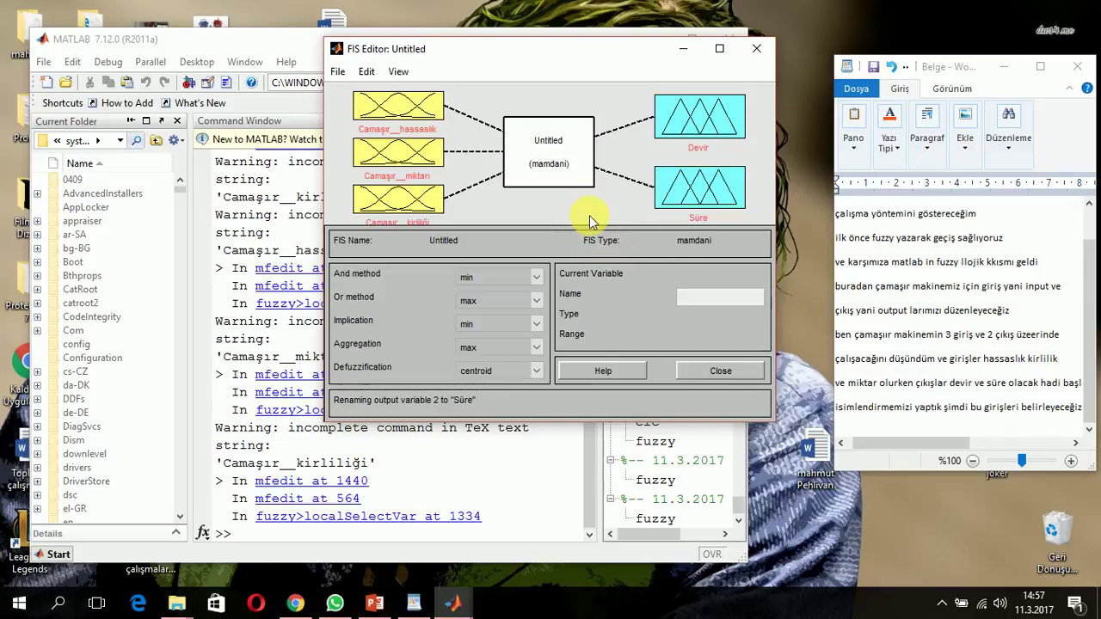
click(383, 102)
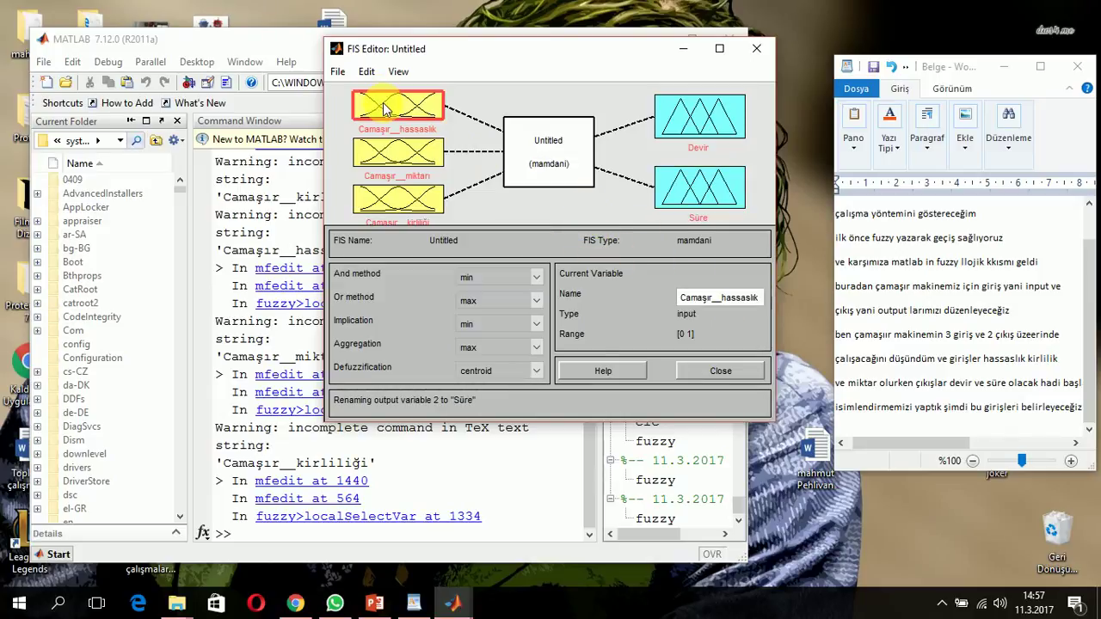
double_click(383, 106)
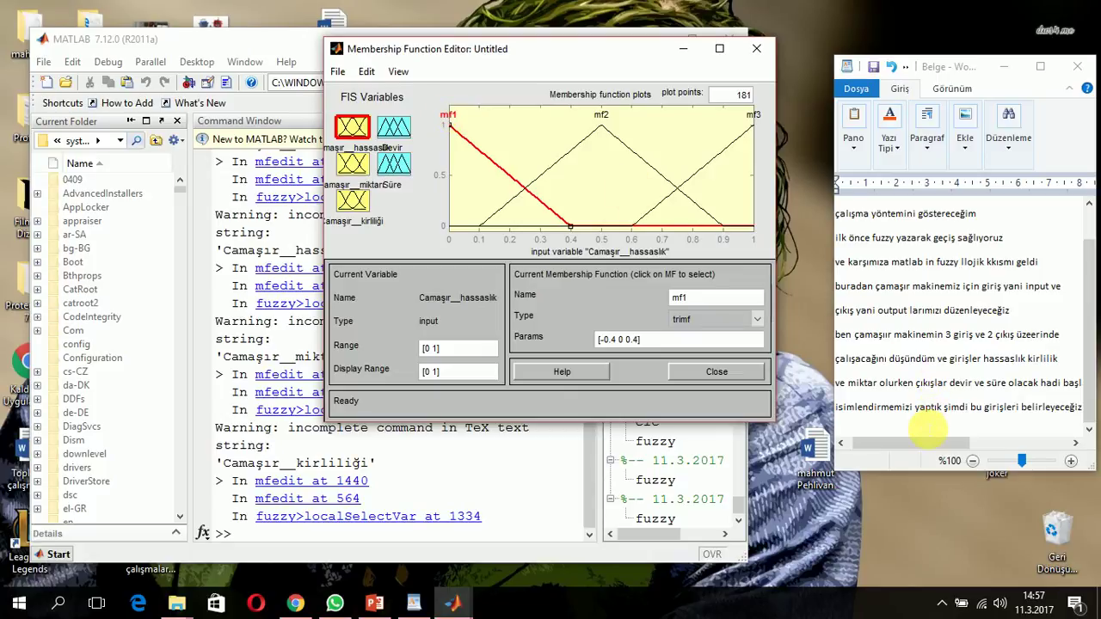
Step: Switch to WordPad and add a new last line to the note reading "çift tıkladığımzda gelen sayfadan aralıklarımızı belirleyece"
click(927, 427)
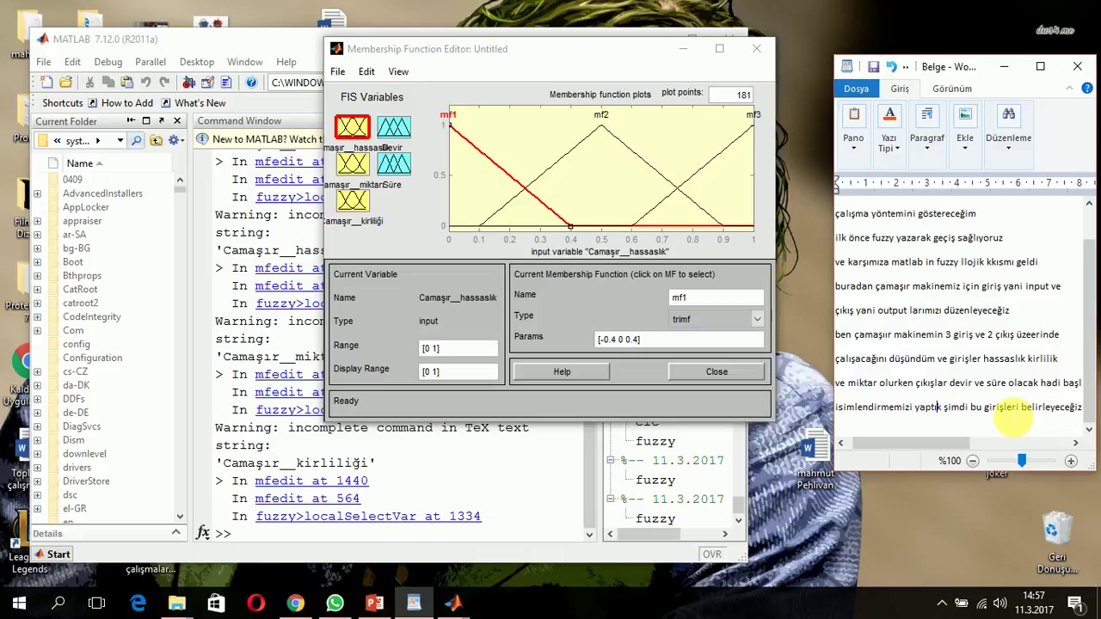
key(End)
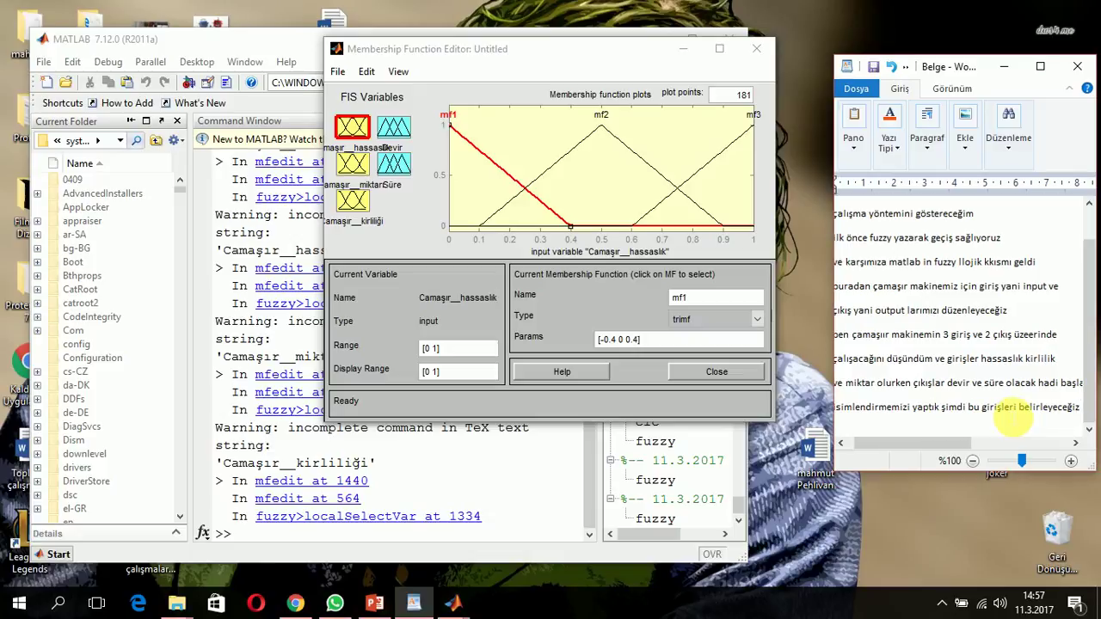
key(Return)
text(çi)
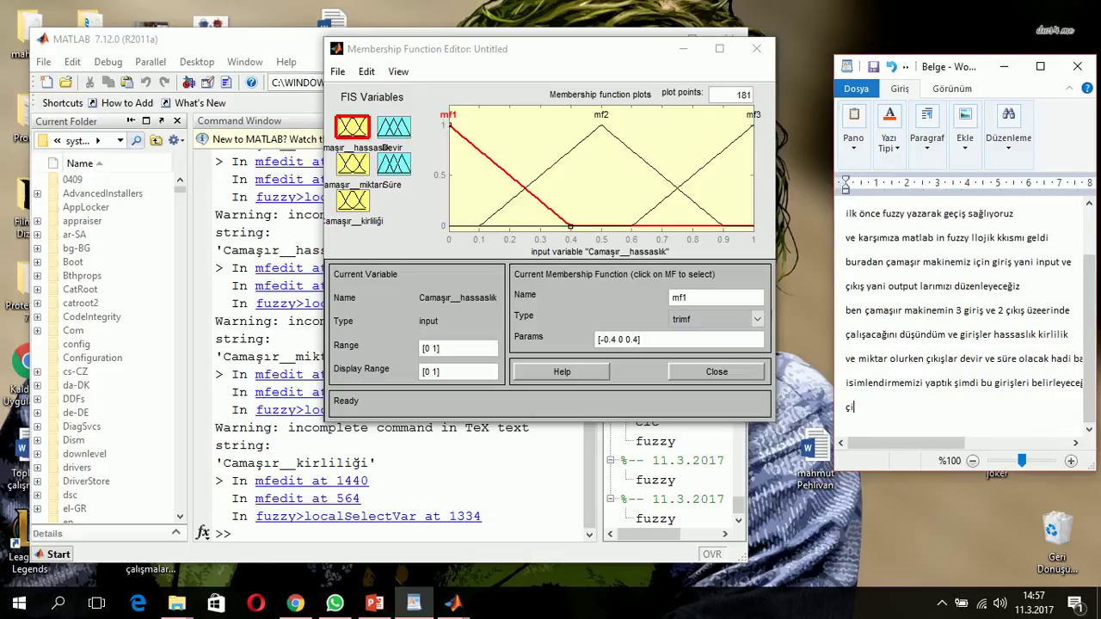
text(ft tıkladığımızda gelen say)
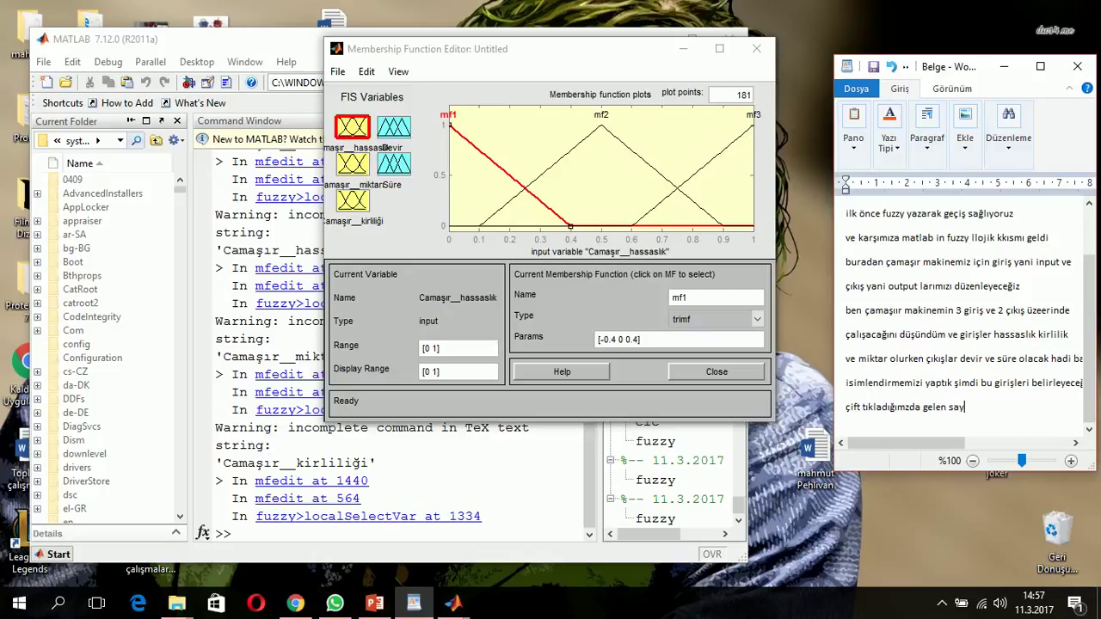
text(fadan a)
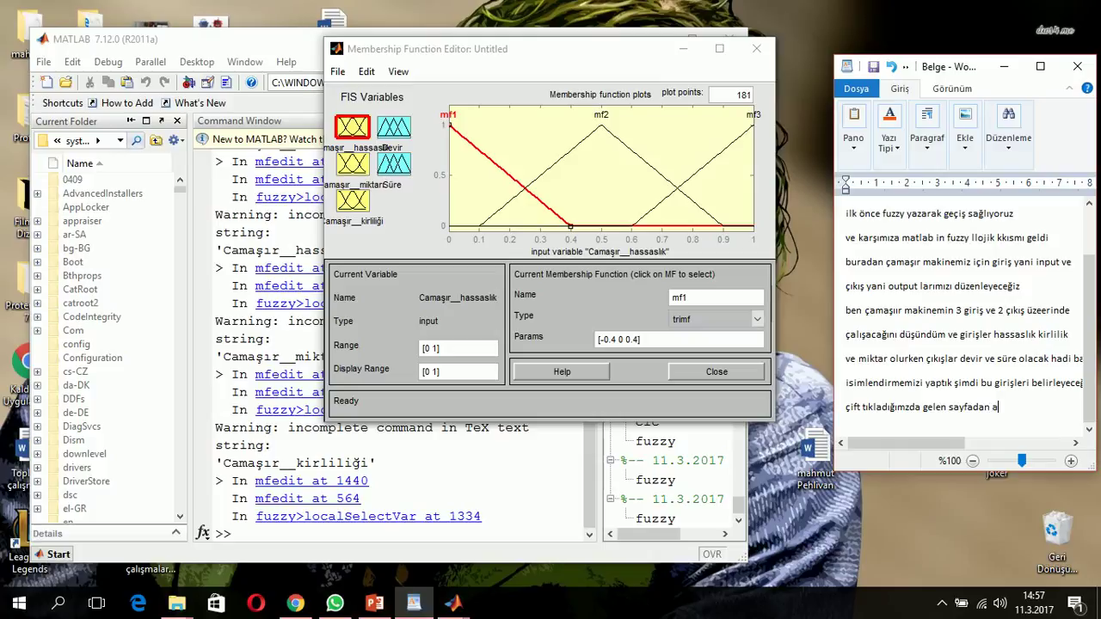
text(ralıklarımızı belirleyece)
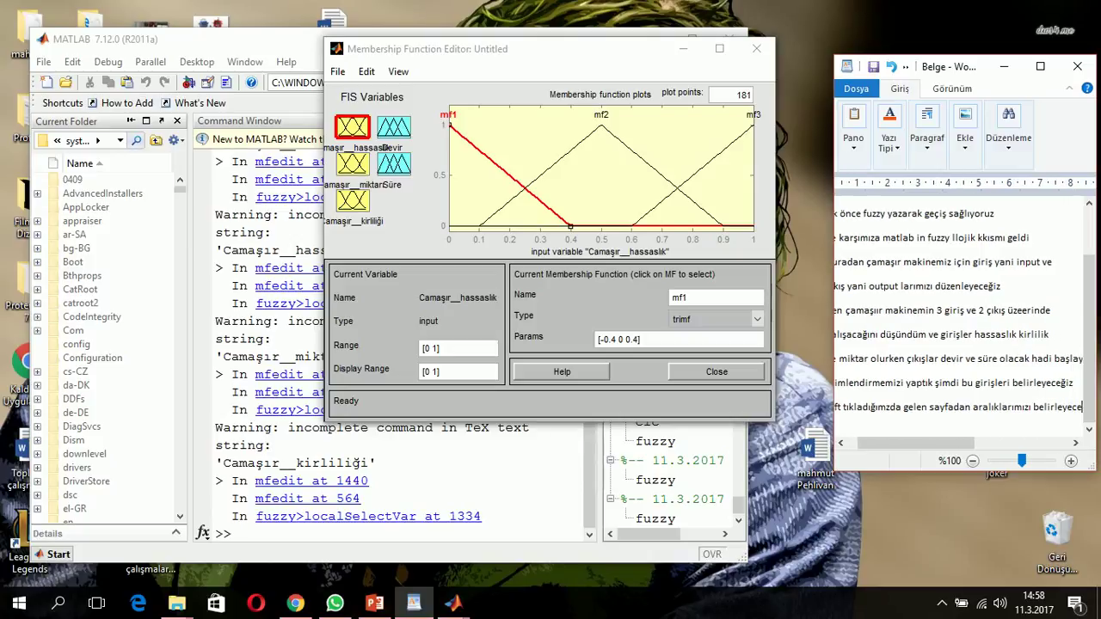
Step: Put the word "belirleyeceğiz" on its own line below "aralıklarımızı" in the note and add an empty line after it
text(ği)
key(BackSpace)
key(BackSpace)
key(BackSpace)
key(BackSpace)
key(BackSpace)
key(BackSpace)
key(BackSpace)
key(BackSpace)
key(BackSpace)
key(BackSpace)
key(BackSpace)
key(BackSpace)
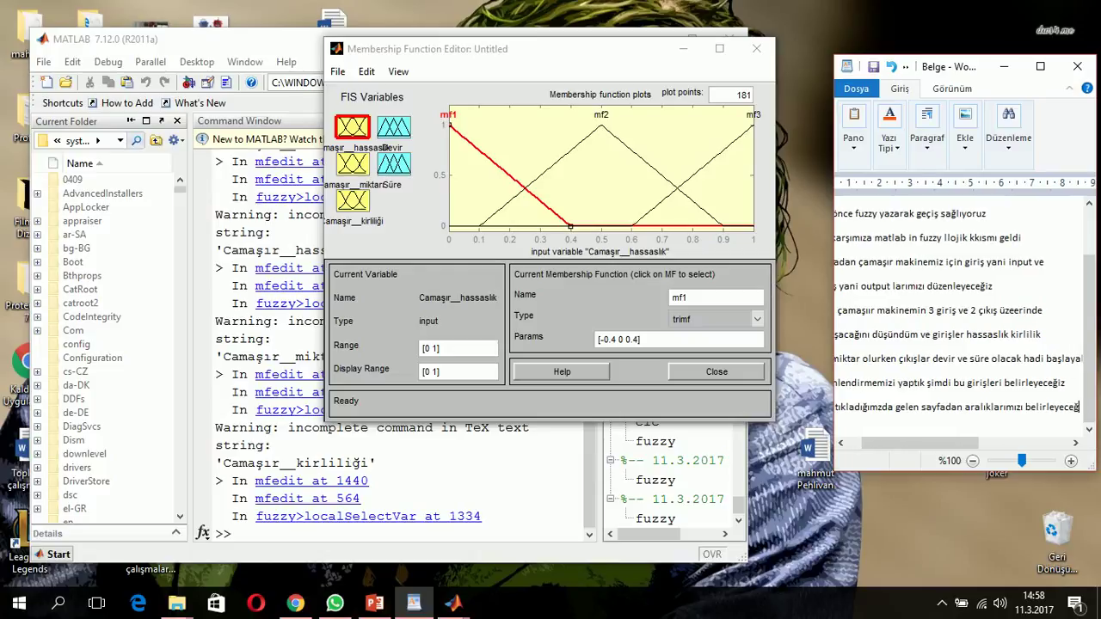
key(BackSpace)
key(Return)
text(be)
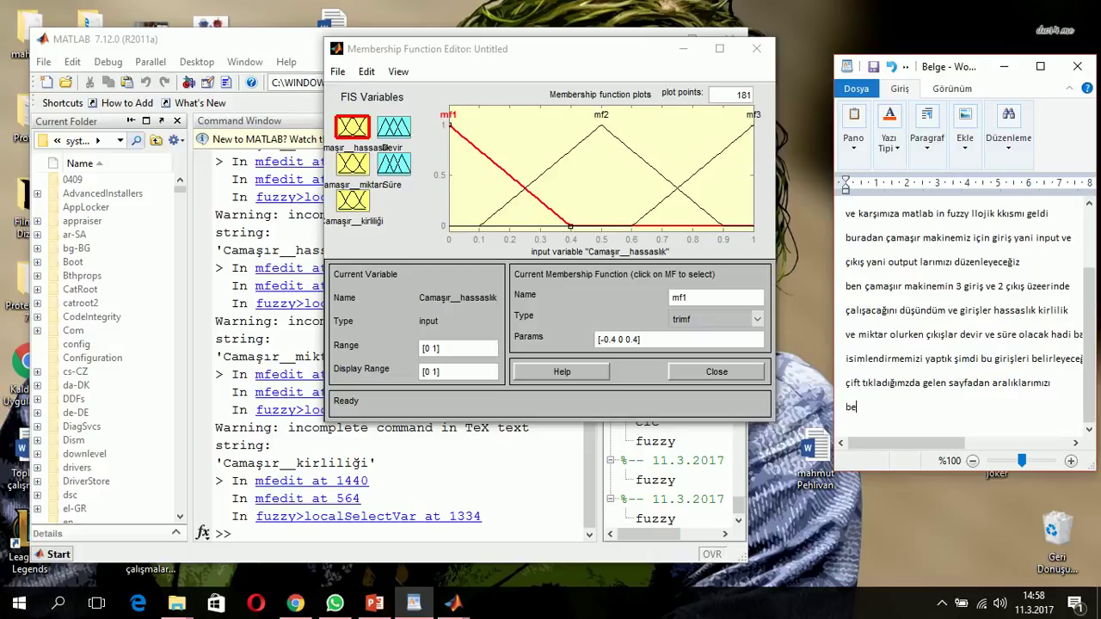
text(lirleyeceğiz)
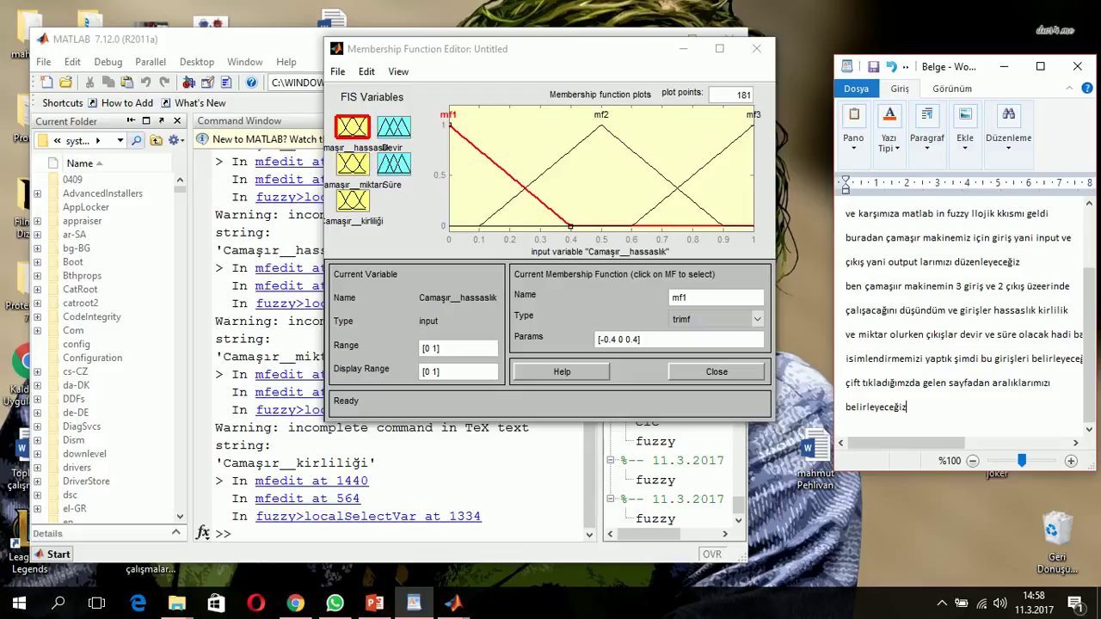
key(Return)
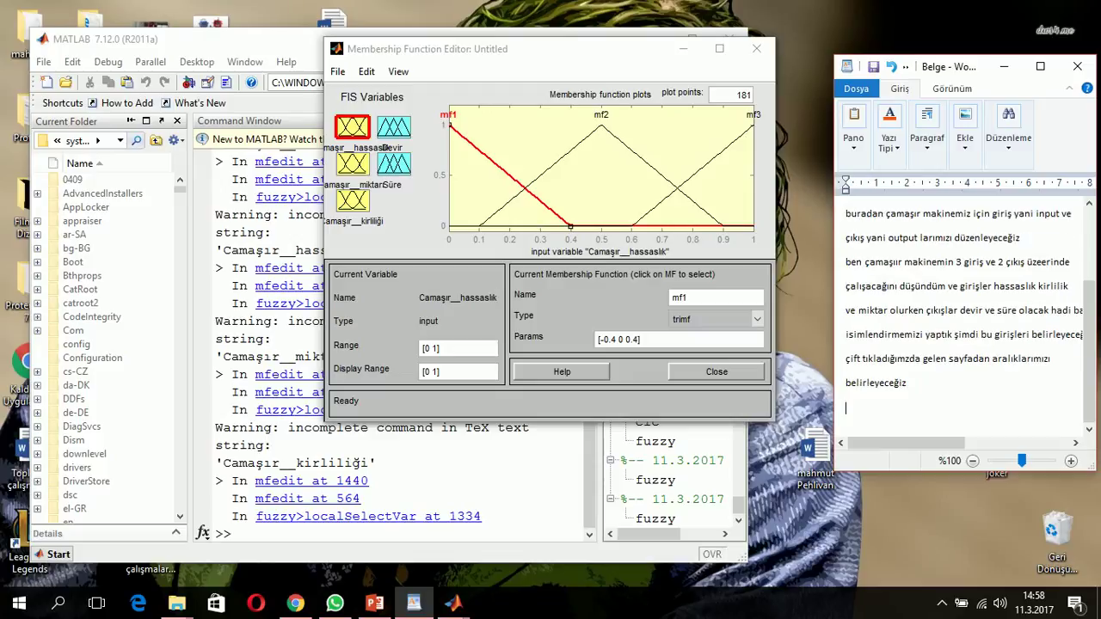
Step: Back in the Membership Function Editor, rename the first membership function of Camaşır__hassaslık to "Sağlam"
click(454, 127)
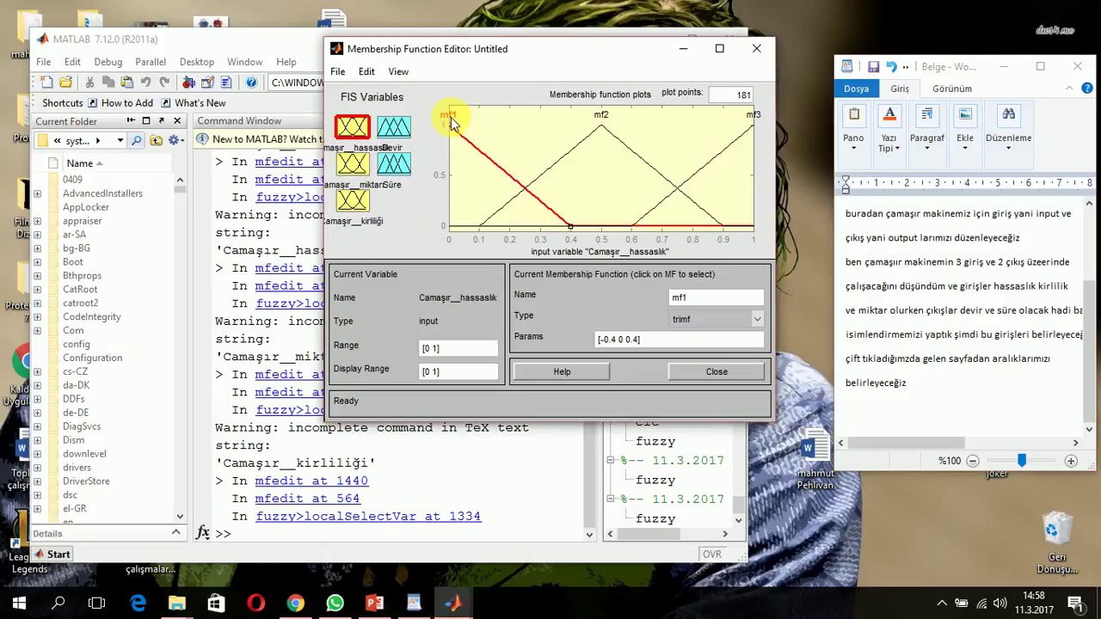
click(452, 124)
click(685, 299)
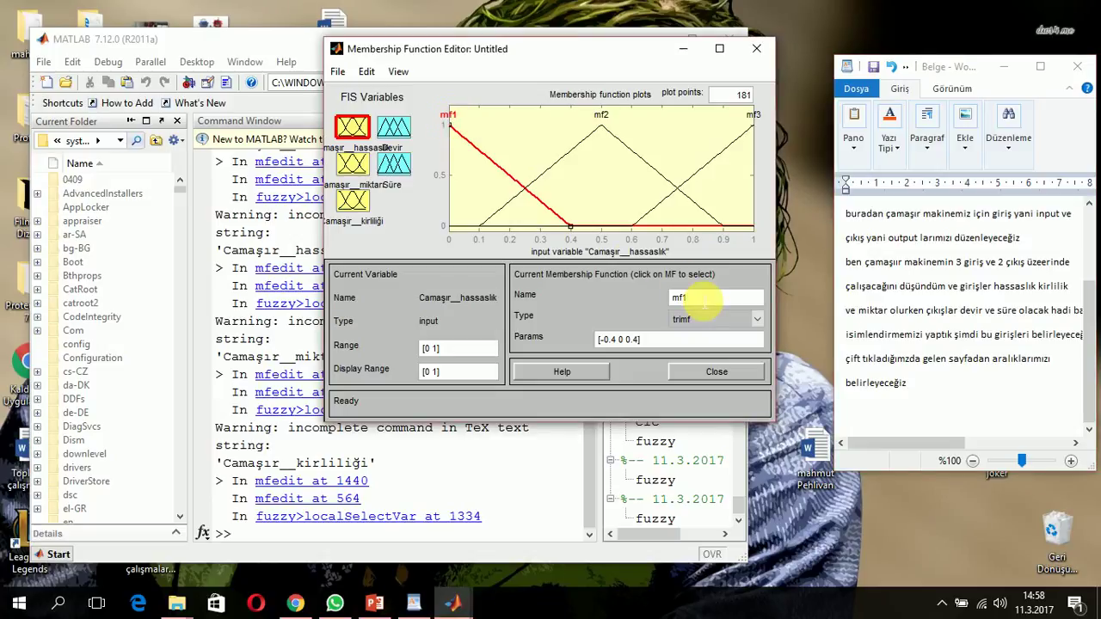
double_click(704, 301)
text(Sağlam)
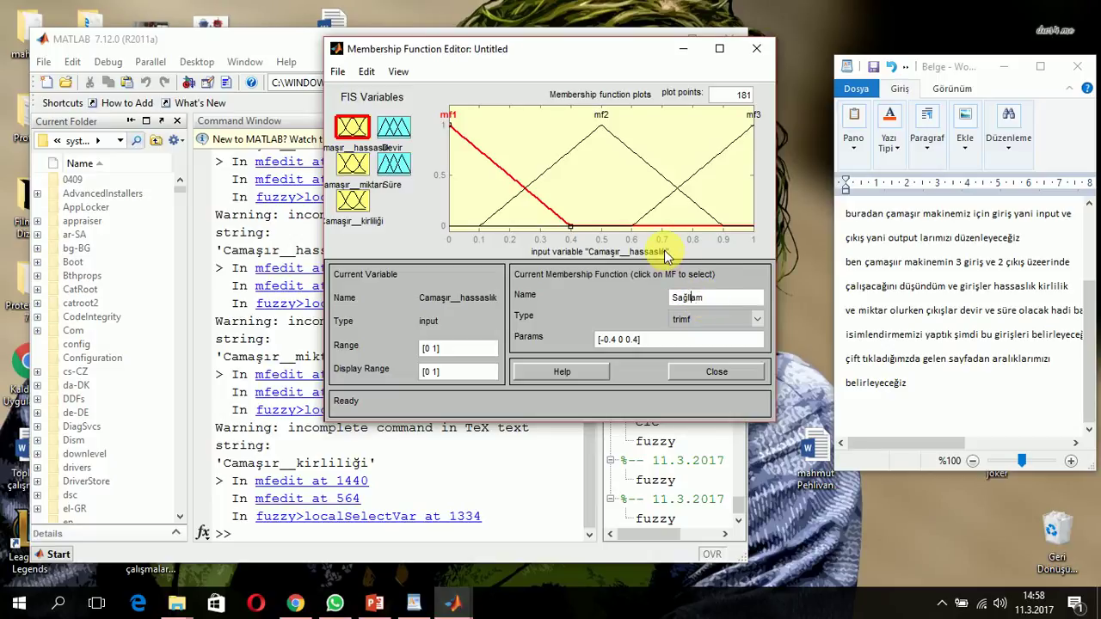
key(BackSpace)
Step: Rename the second membership function of Camaşır__hassaslık to "orta" and the third to "Hassas"
click(607, 121)
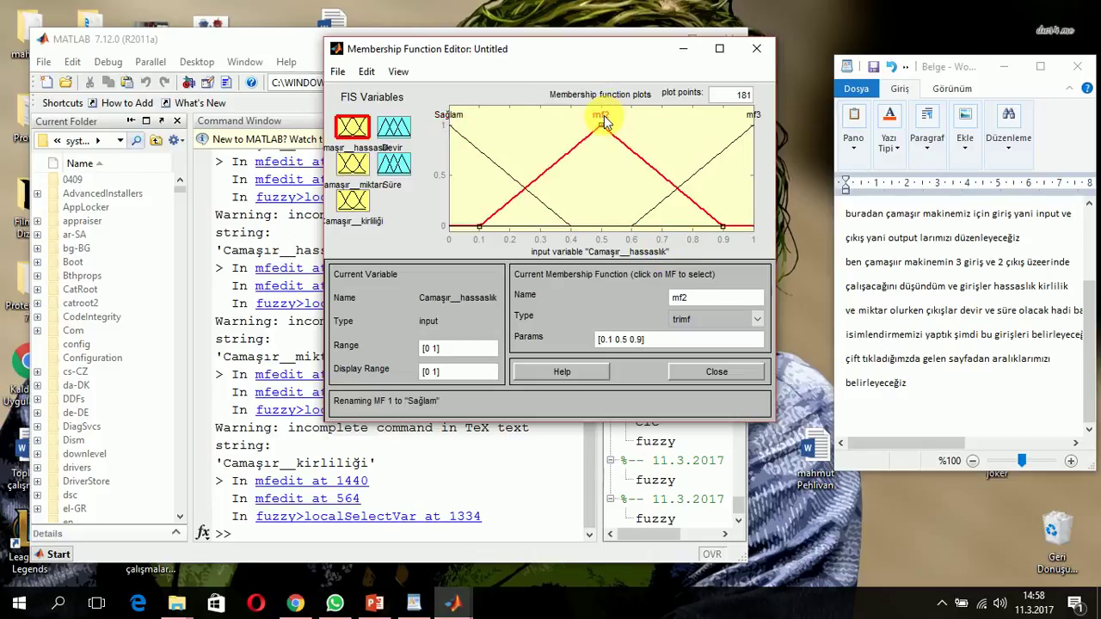
double_click(699, 300)
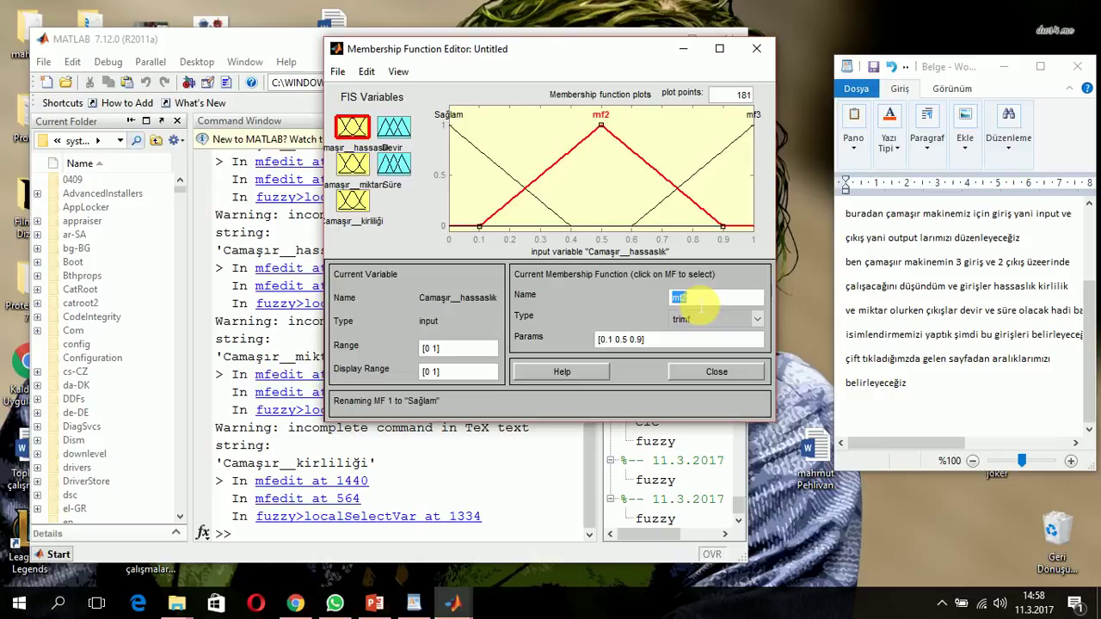
text(orta)
click(757, 110)
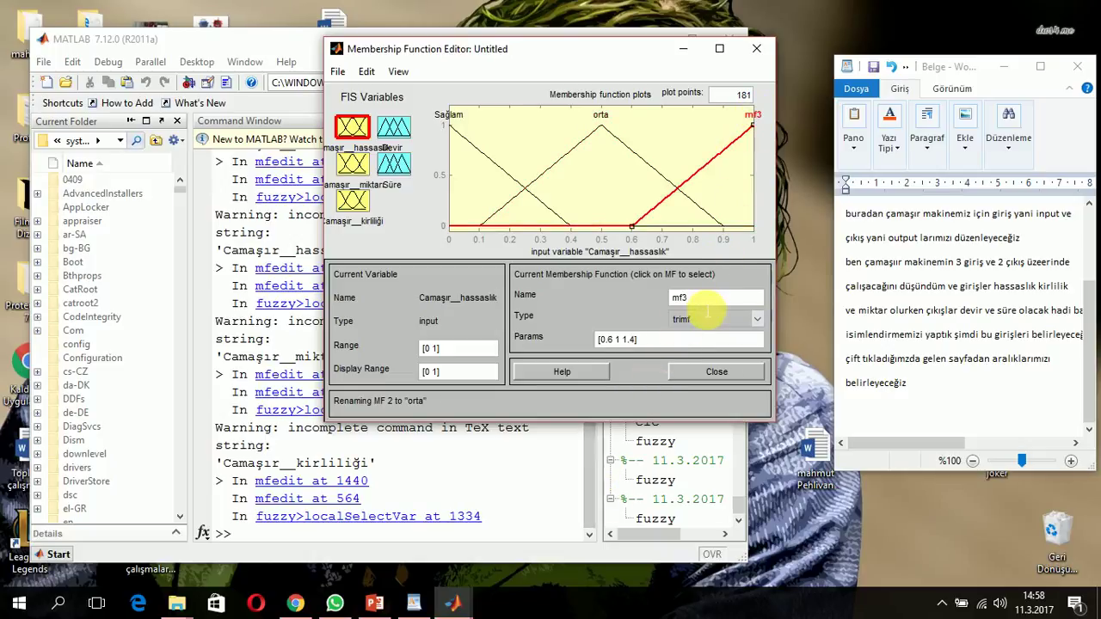
double_click(701, 299)
text(Hassas)
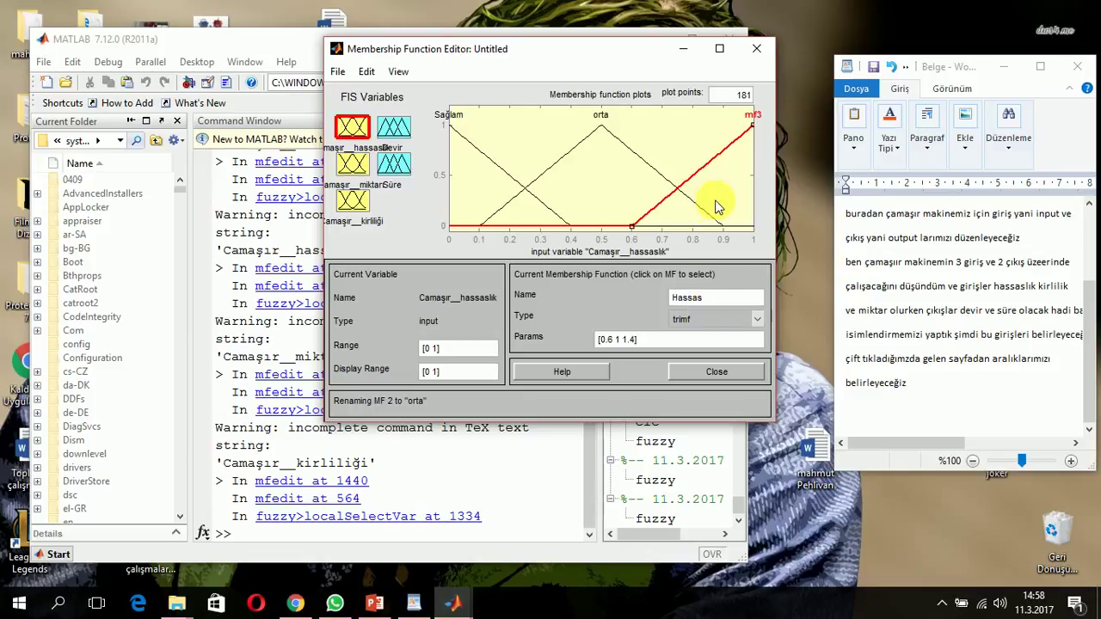
click(680, 180)
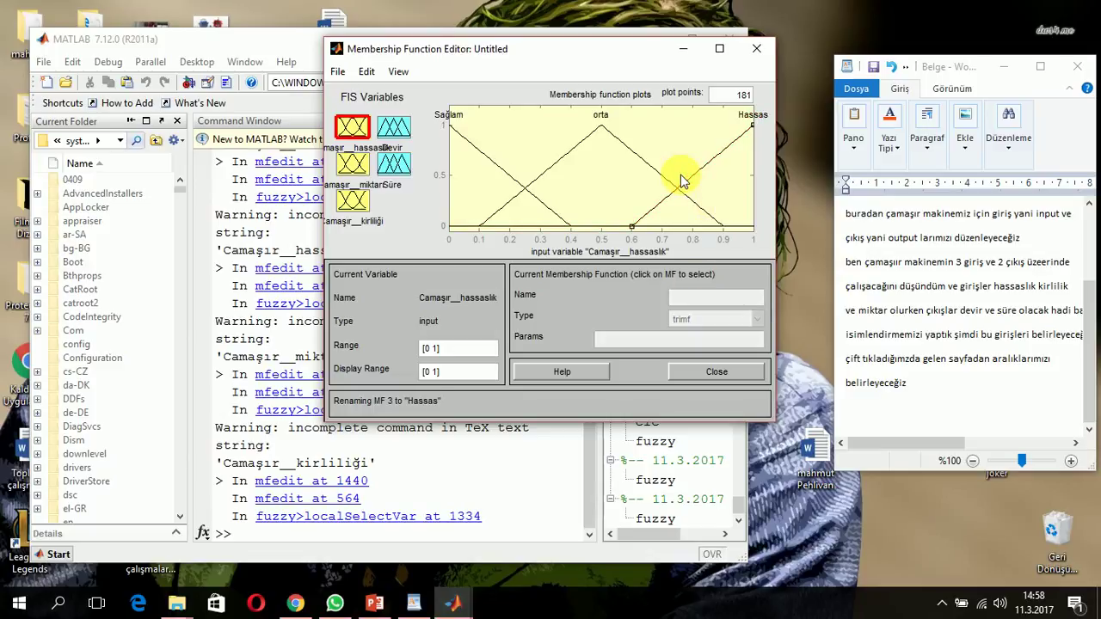
Step: Select the input Camaşır__miktarı and enter "az" as the name of its first membership function
click(353, 163)
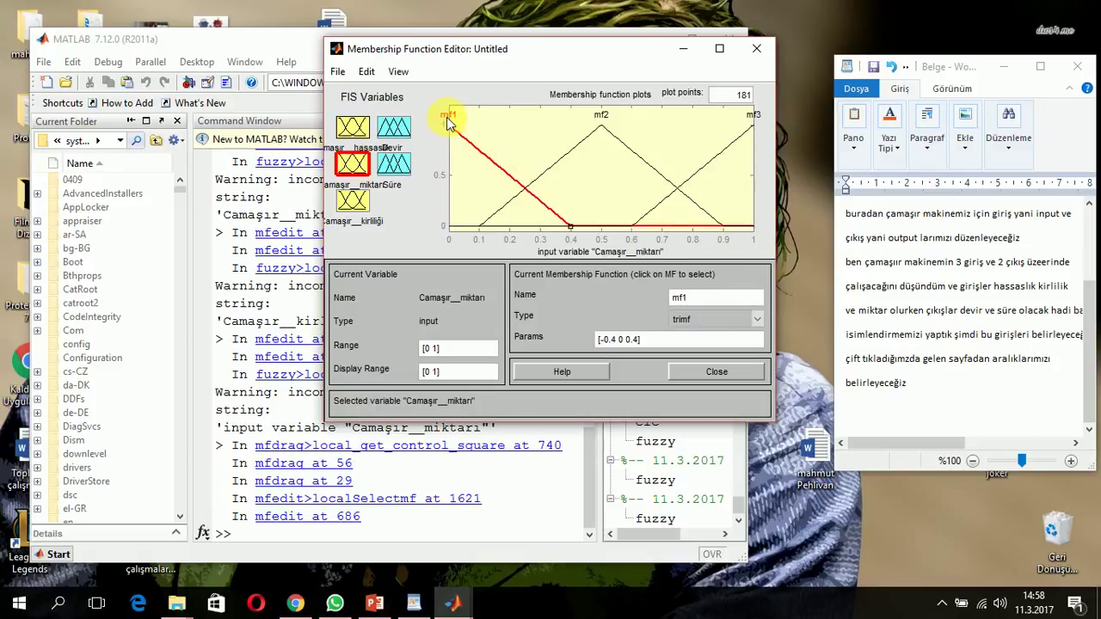
click(712, 298)
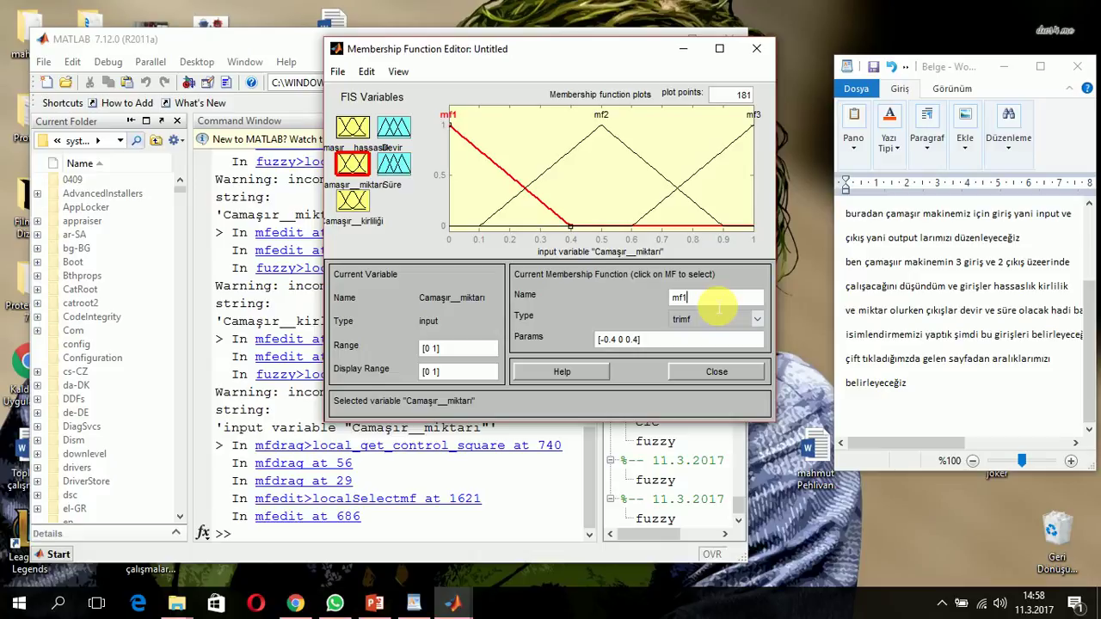
double_click(717, 305)
text(küçü)
key(BackSpace)
key(BackSpace)
key(BackSpace)
key(BackSpace)
text(az)
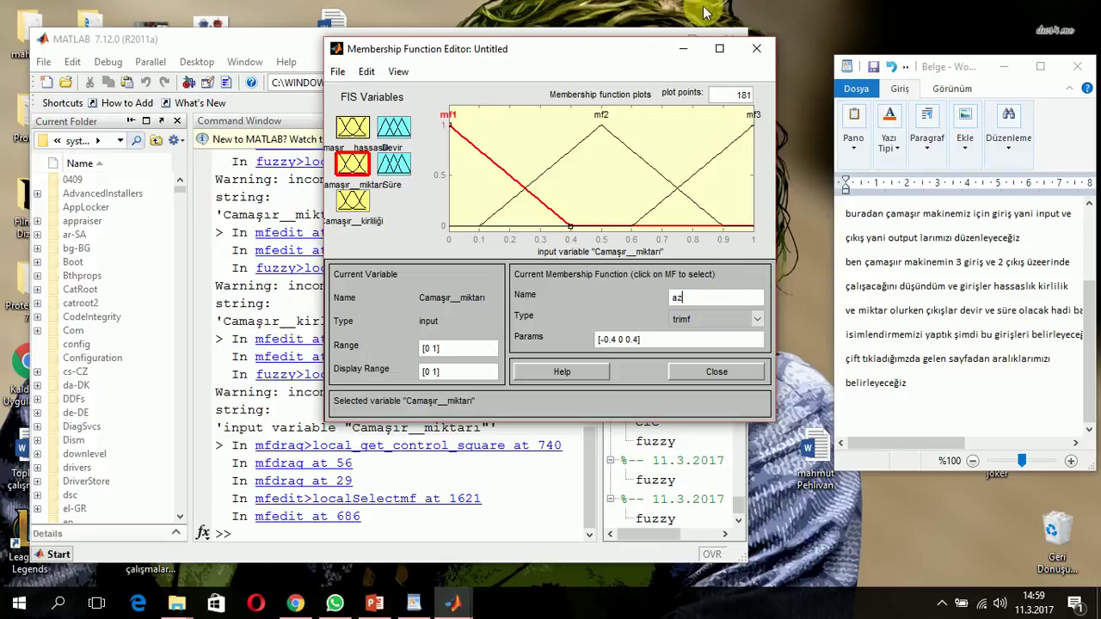
Step: Rename the second membership function of Camaşır__miktarı to "orta" and the third to "çok"
click(601, 119)
click(693, 296)
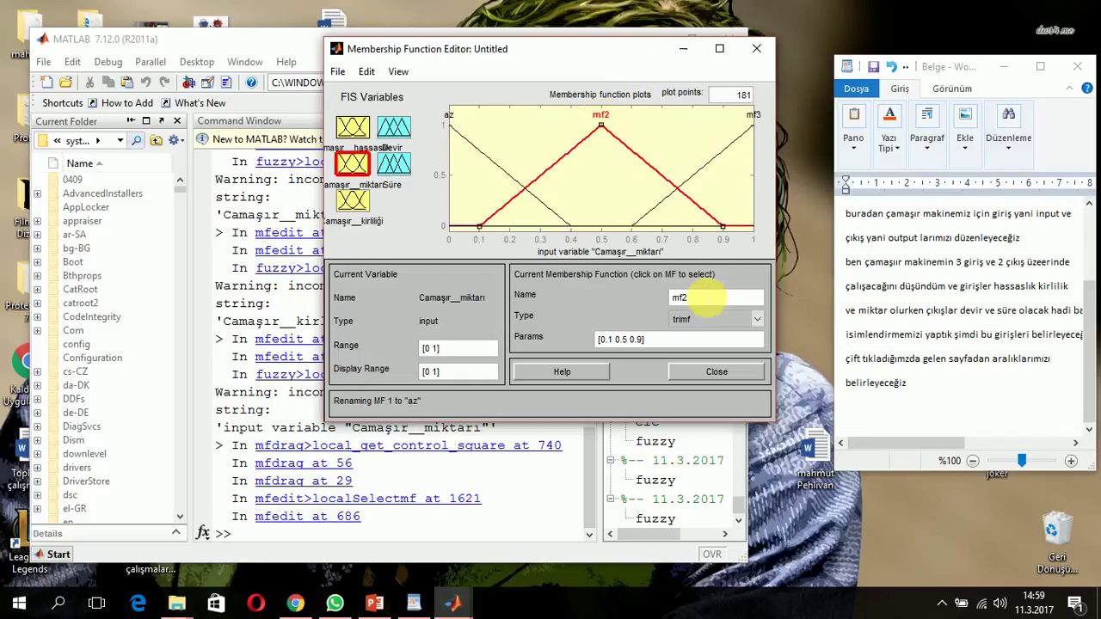
double_click(693, 296)
text(orta)
click(720, 228)
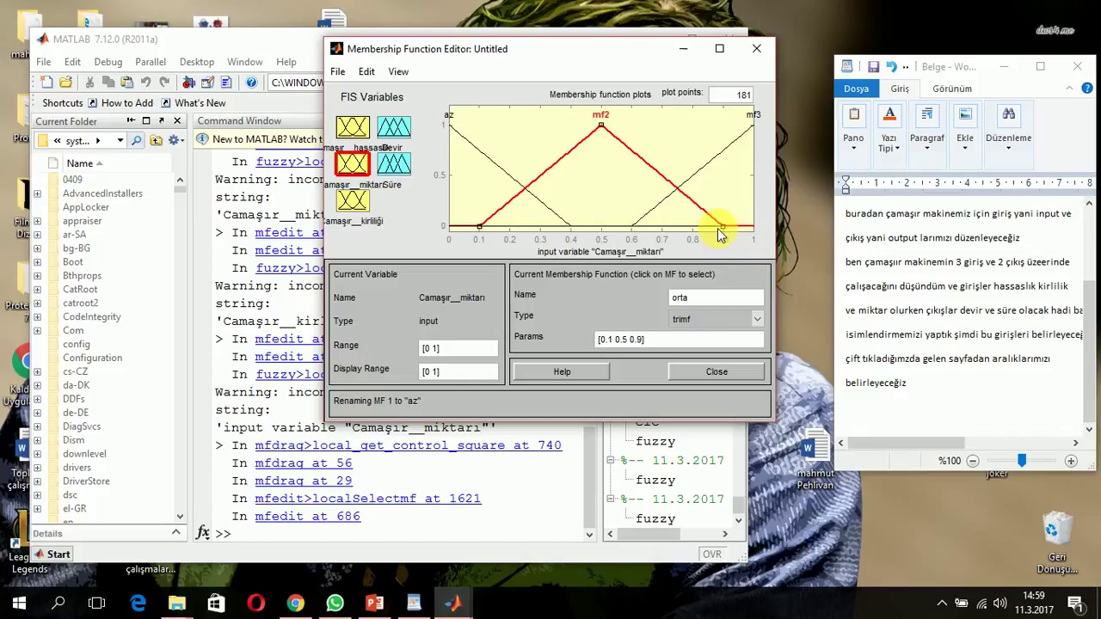
click(751, 119)
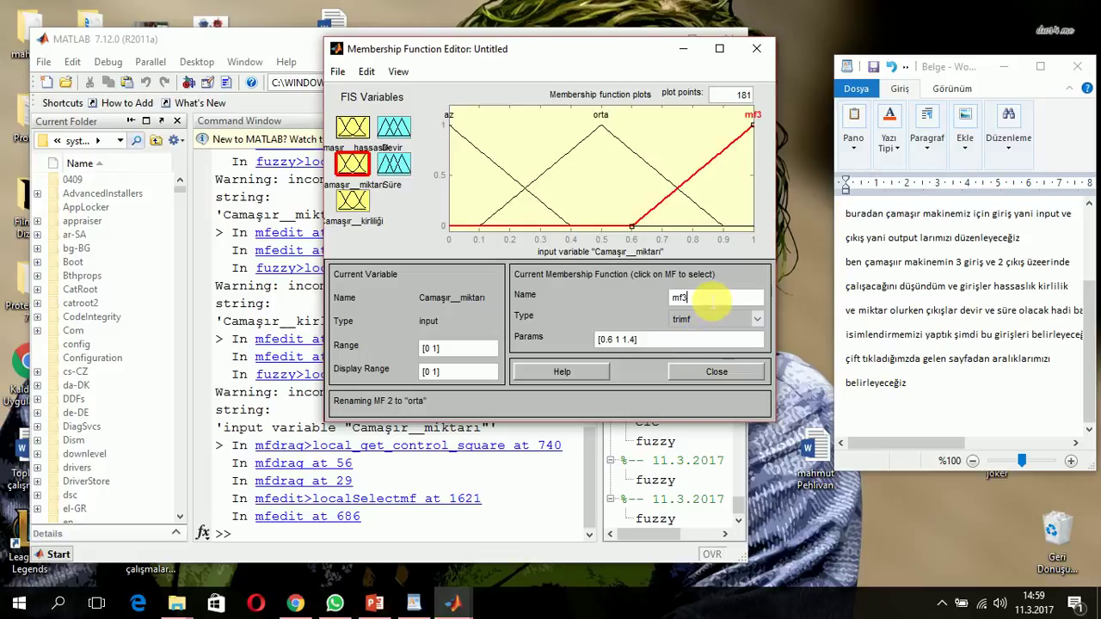
double_click(707, 298)
text(çok)
click(351, 199)
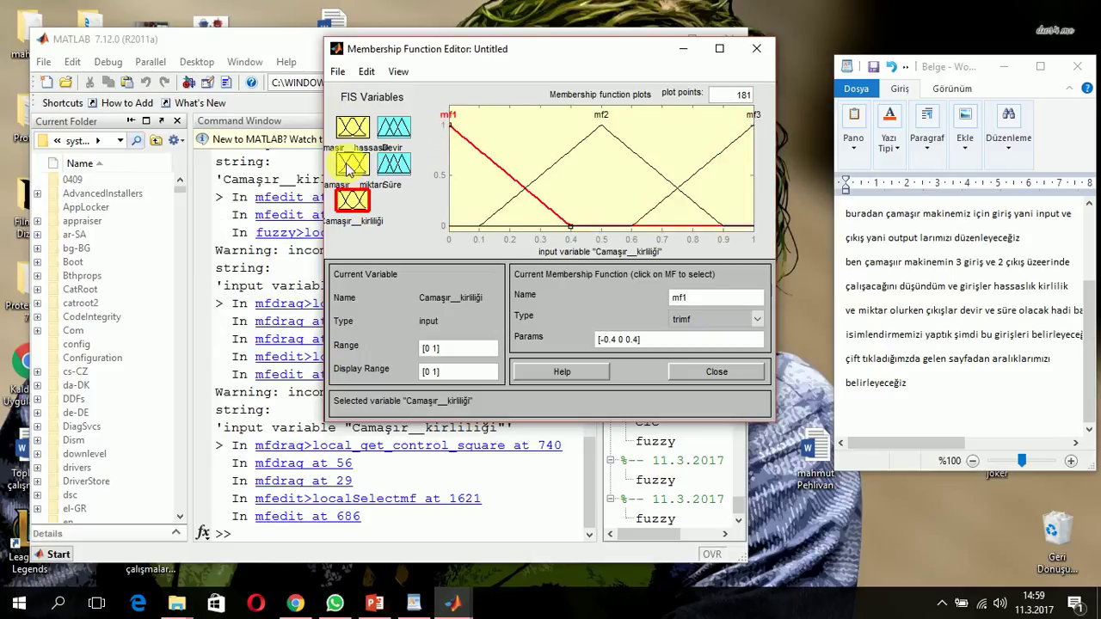
click(353, 164)
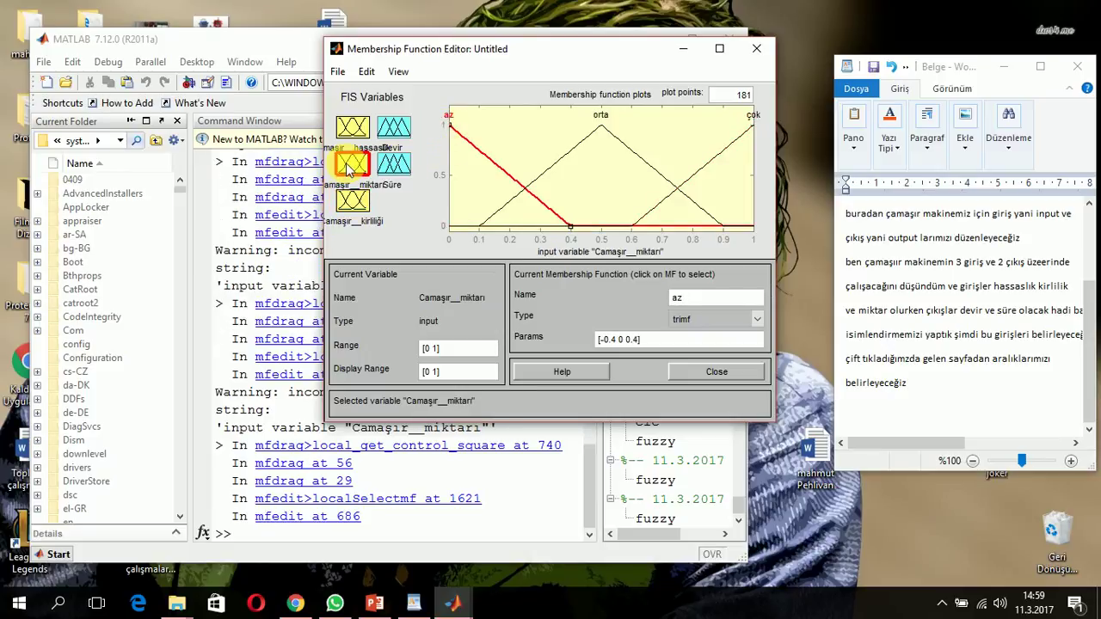
Step: Select the input Camaşır__kirliliği and rename its first membership function to "az__kirli"
click(353, 208)
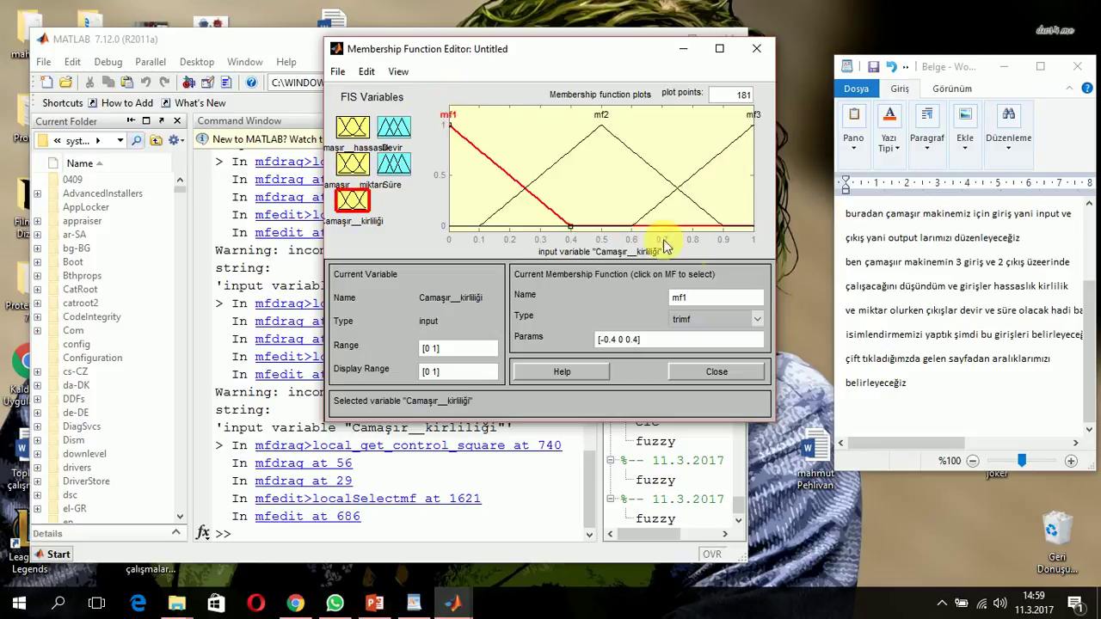
double_click(697, 301)
key(BackSpace)
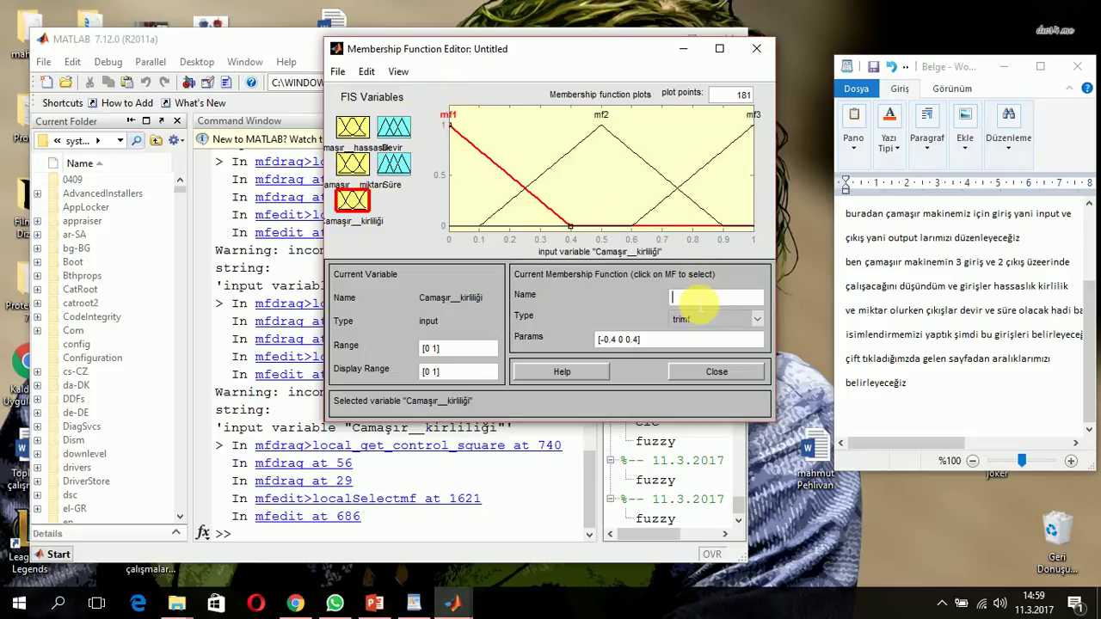
text(az__kirli)
click(650, 155)
Step: Rename the second membership function of Camaşır__kirliliği to "orta" and the third to "çok__kirli"
click(601, 127)
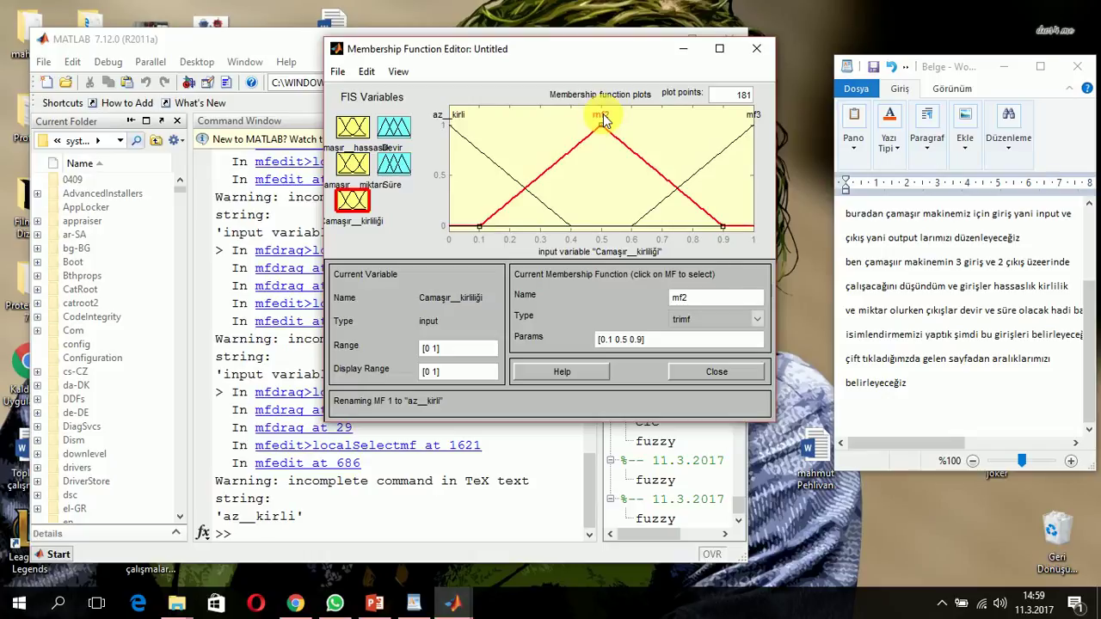
double_click(683, 299)
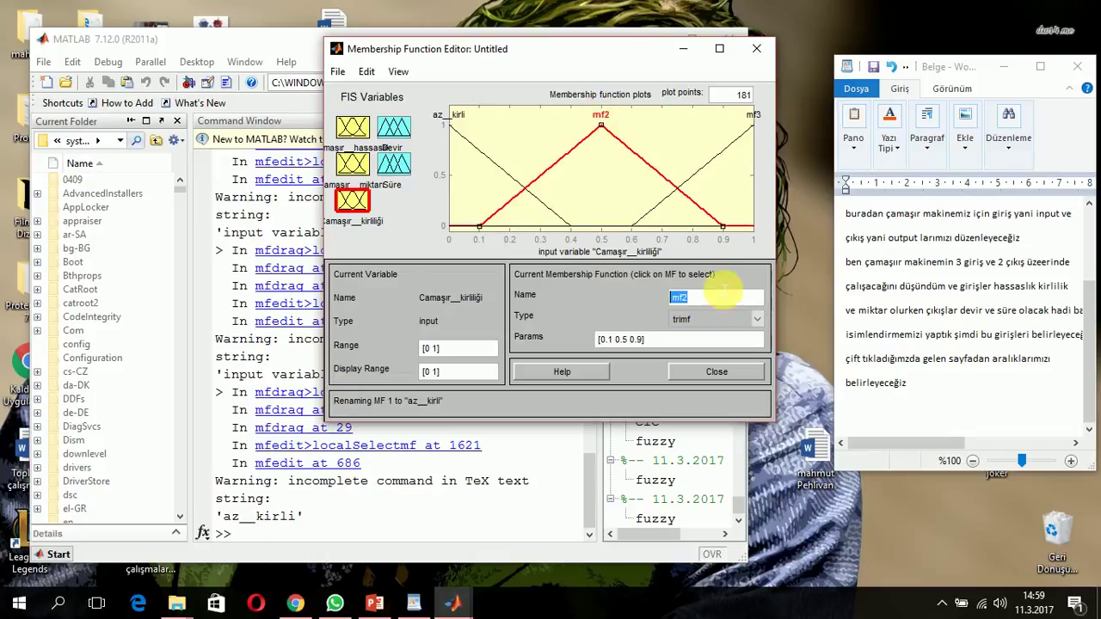
text(orta)
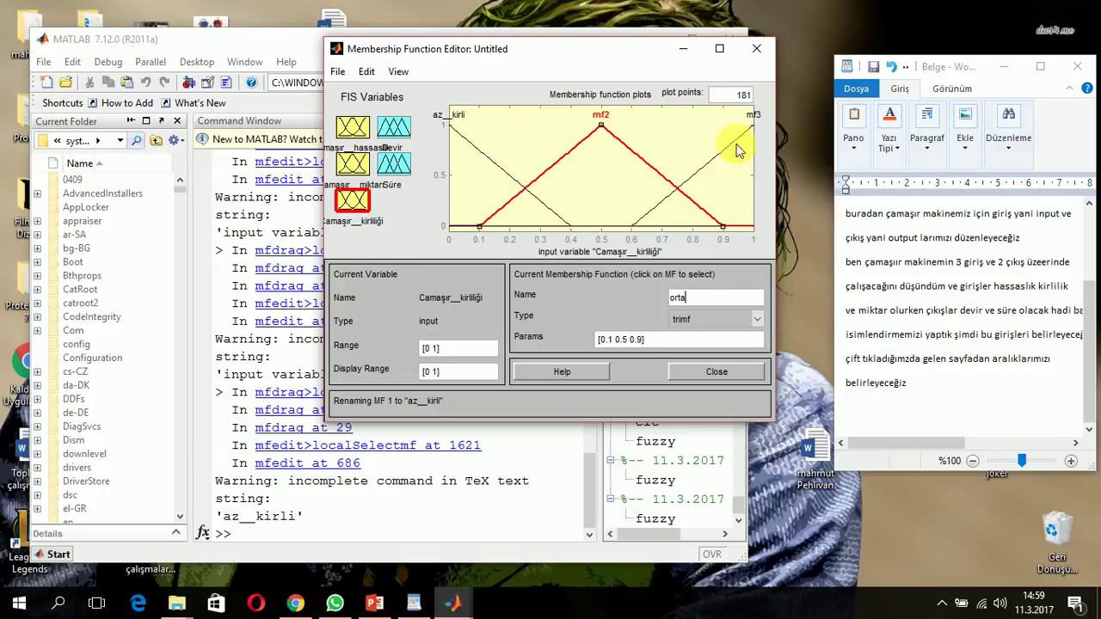
click(750, 116)
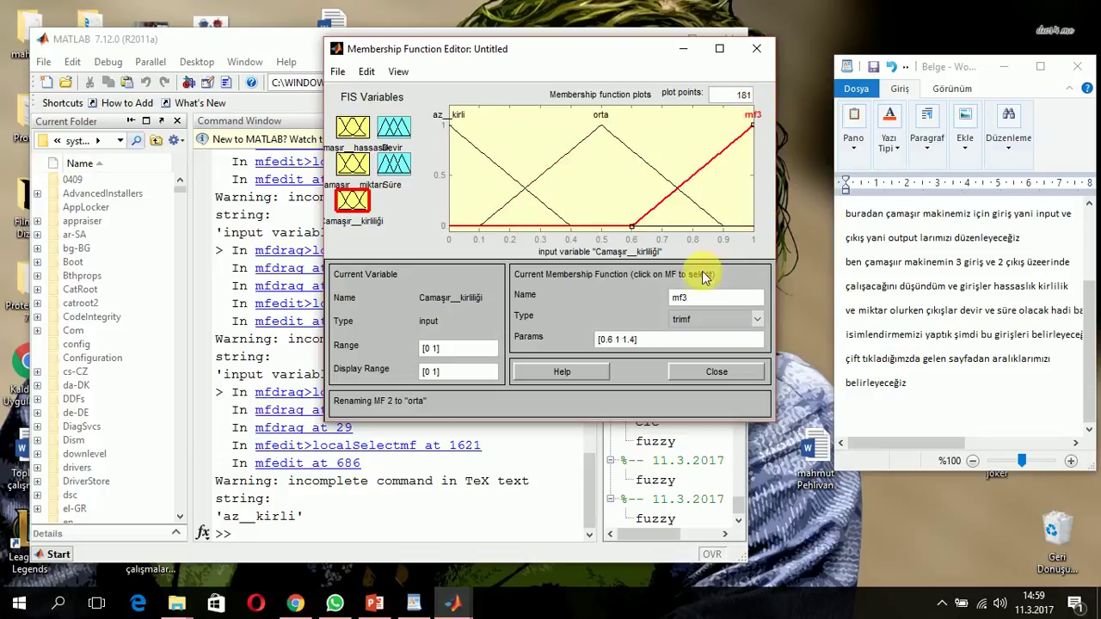
double_click(702, 305)
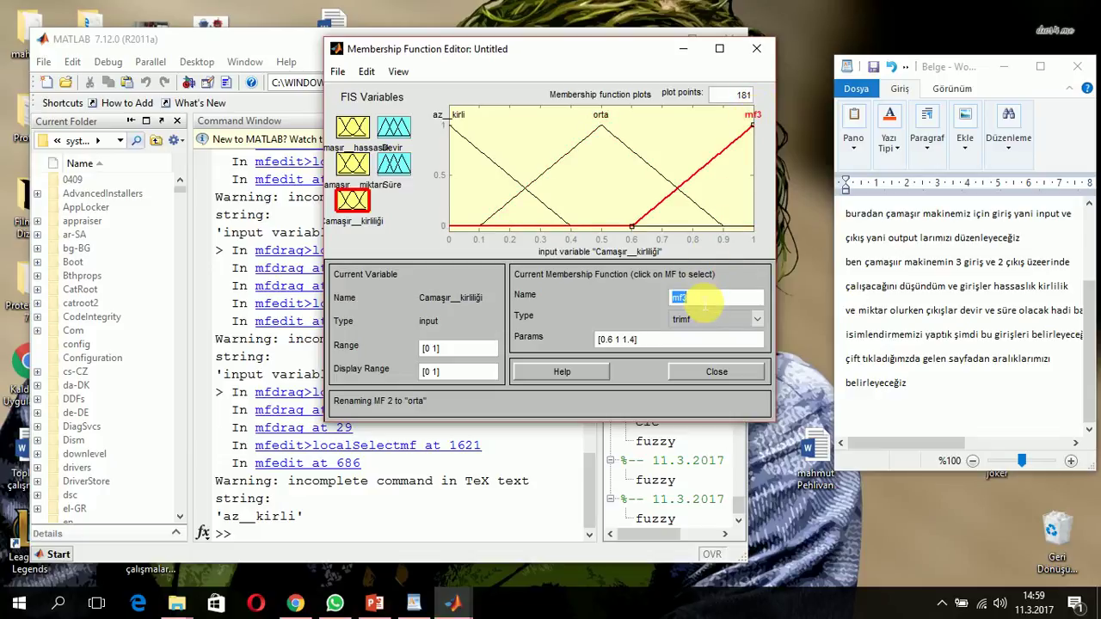
key(BackSpace)
text(çok )
text(kirli)
click(690, 152)
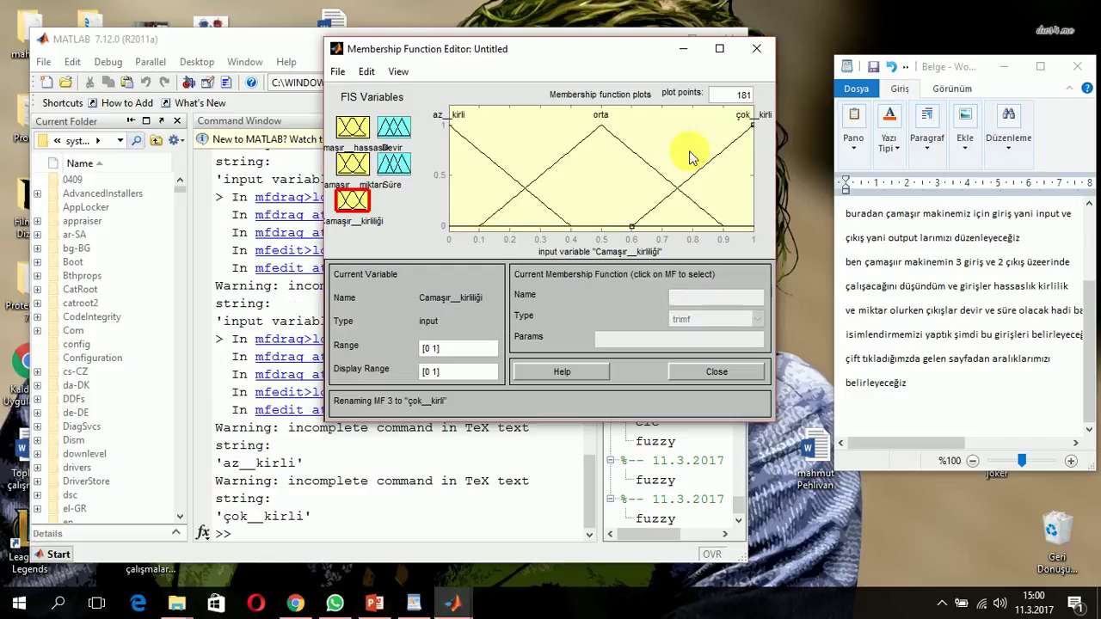
Step: Select the output Devir, and add to the note "girişlerimizi tanımladık çıkışlarımmız için 5 aralık" and, on a new line, "olsun istiyoruz bunun için bu"
click(398, 133)
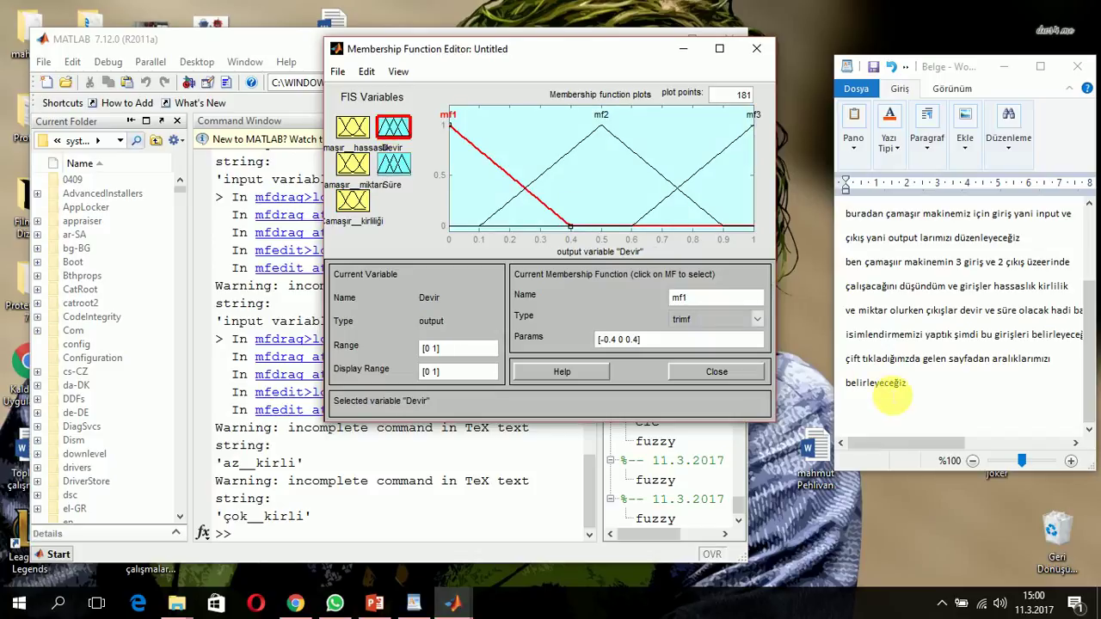
click(922, 400)
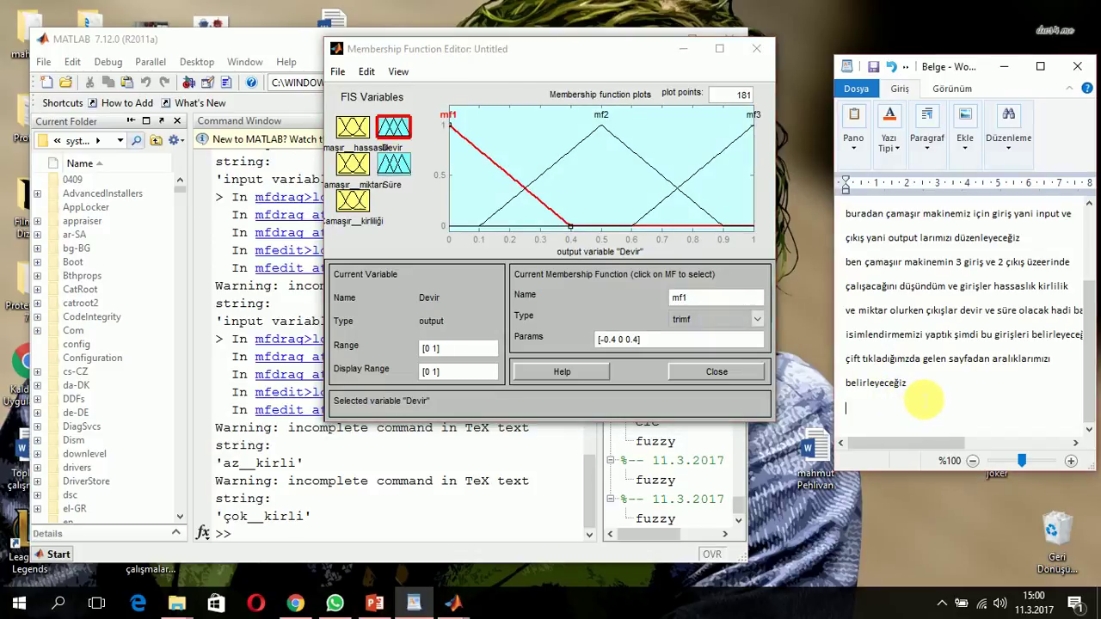
text(giriş)
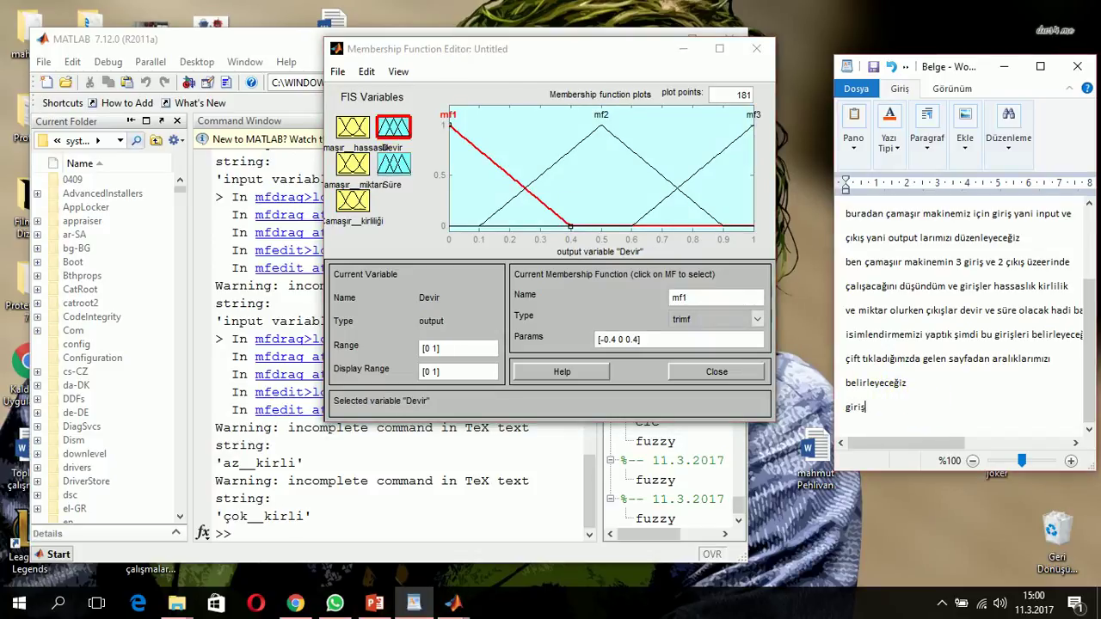
text(lerimizi tanımla)
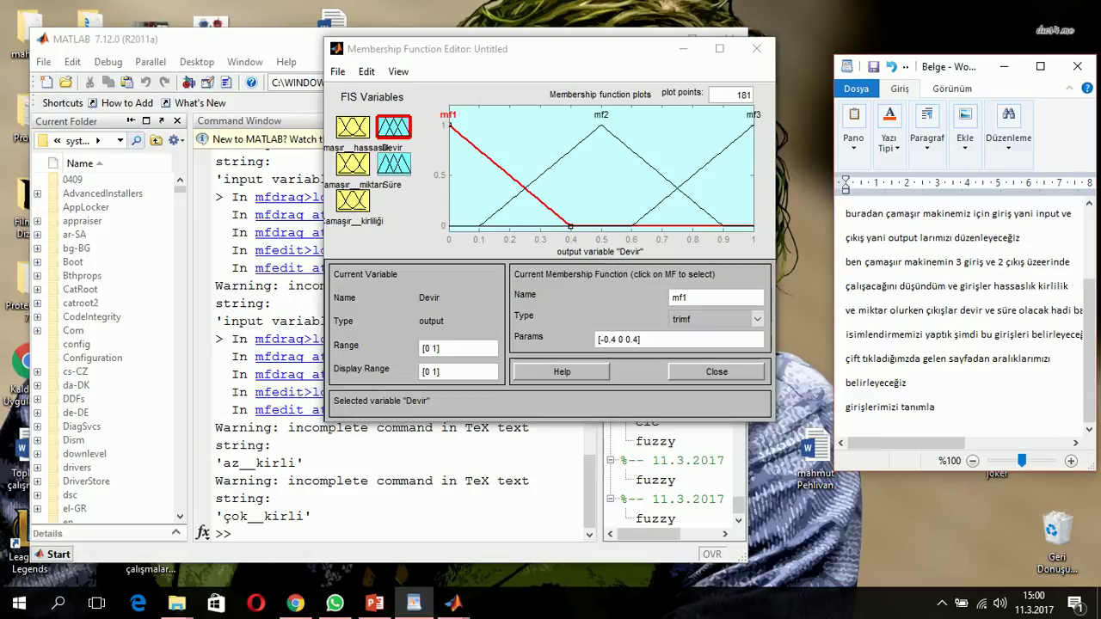
text(dık çıkışla)
text(rımmız için 5)
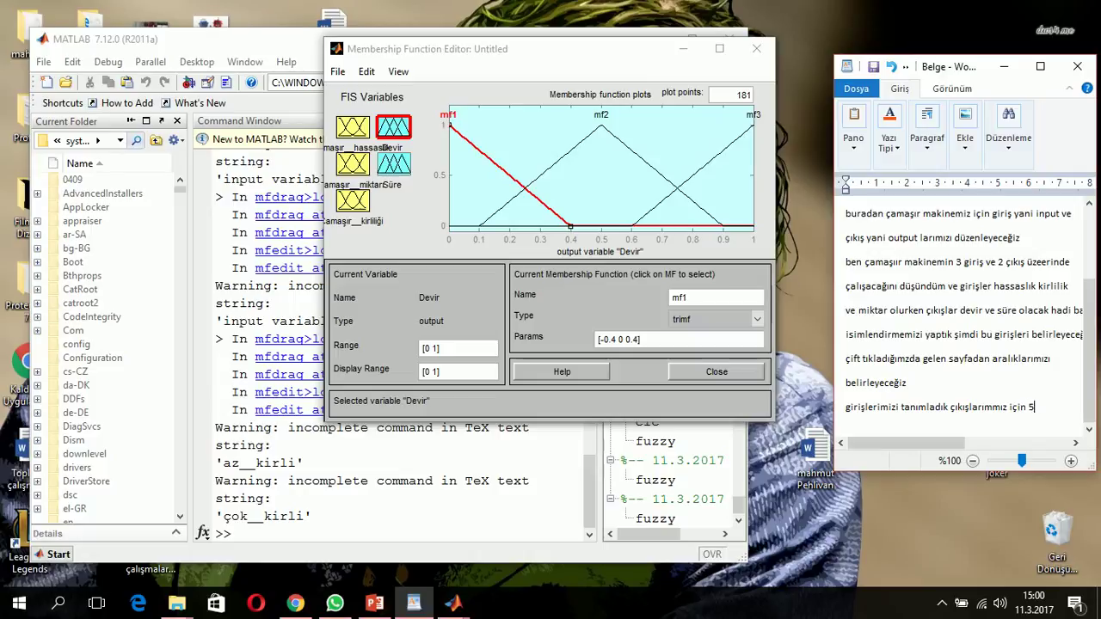
text( aralık)
key(Return)
text(ol)
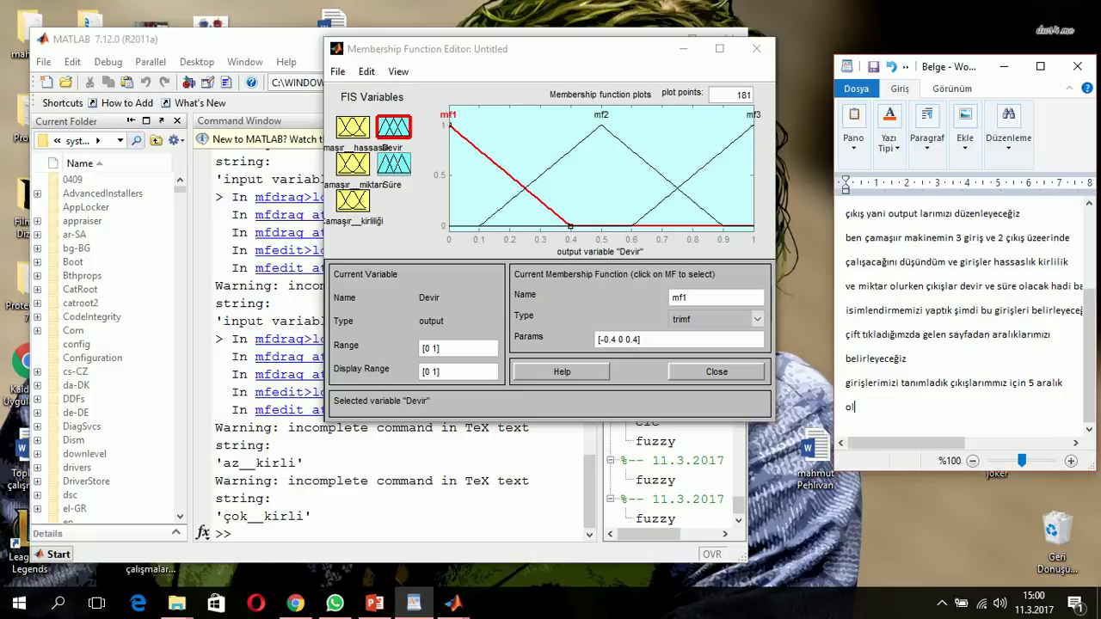
text(sun istiyoruz bunun için bu)
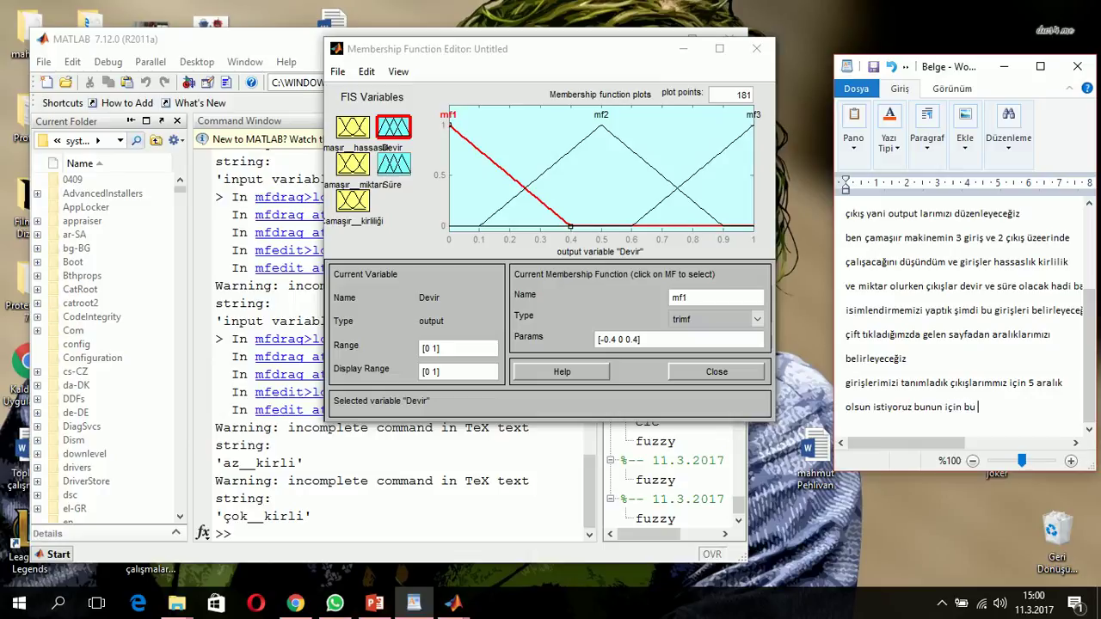
Step: Continue the note's last line with "seçenneği 3 ten 5 e" and put "çıkarmamız gerekiyor" on the line below
text( seçem)
key(BackSpace)
text(nneği 3 ten 5 e)
key(Return)
text(çıkarmam)
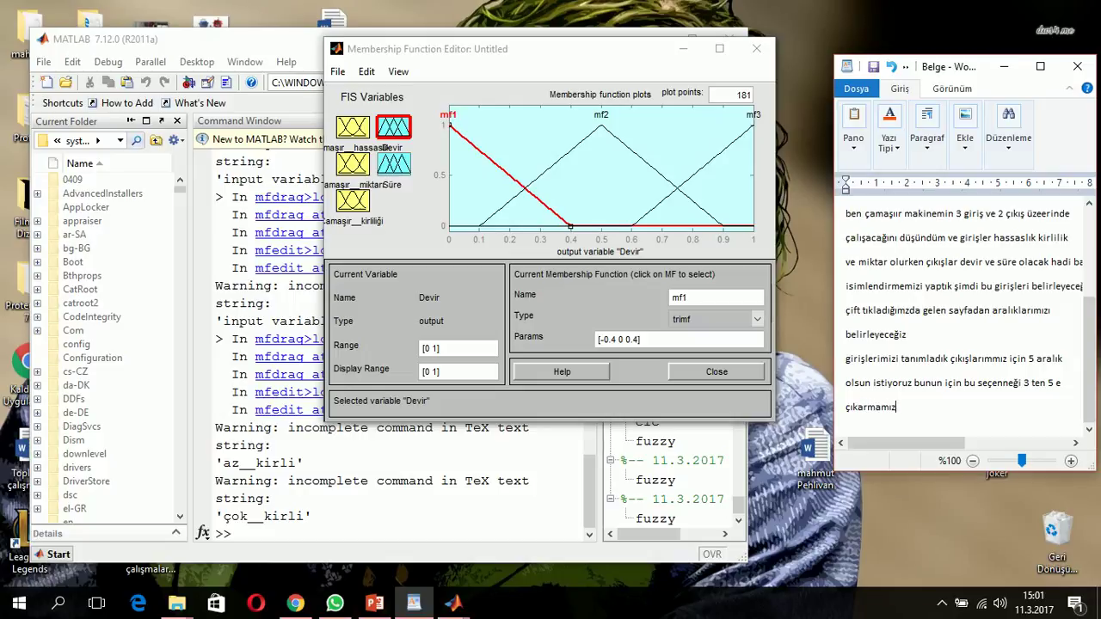
text(ız gerekiyor)
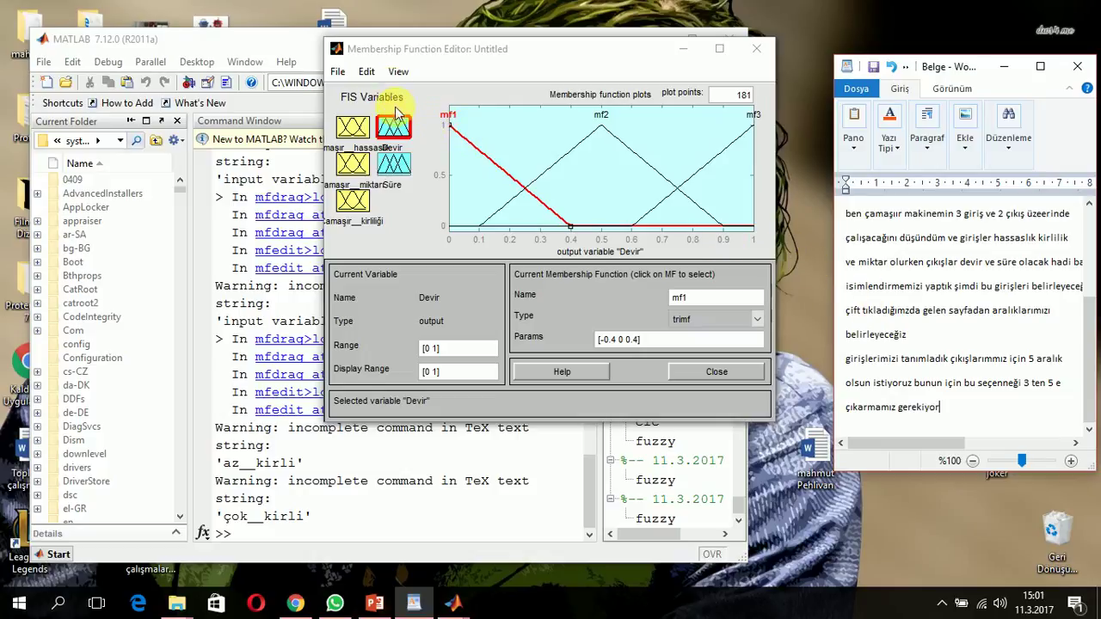
Step: Back in the Membership Function Editor, add five trimf membership functions to the output Devir and select that output again
click(367, 71)
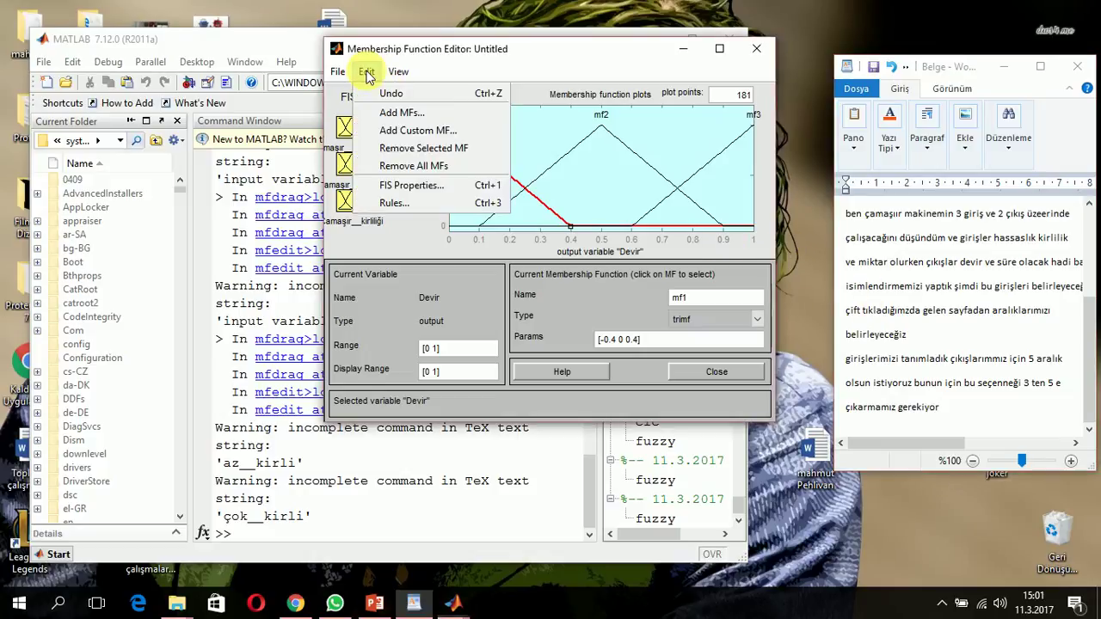
click(419, 118)
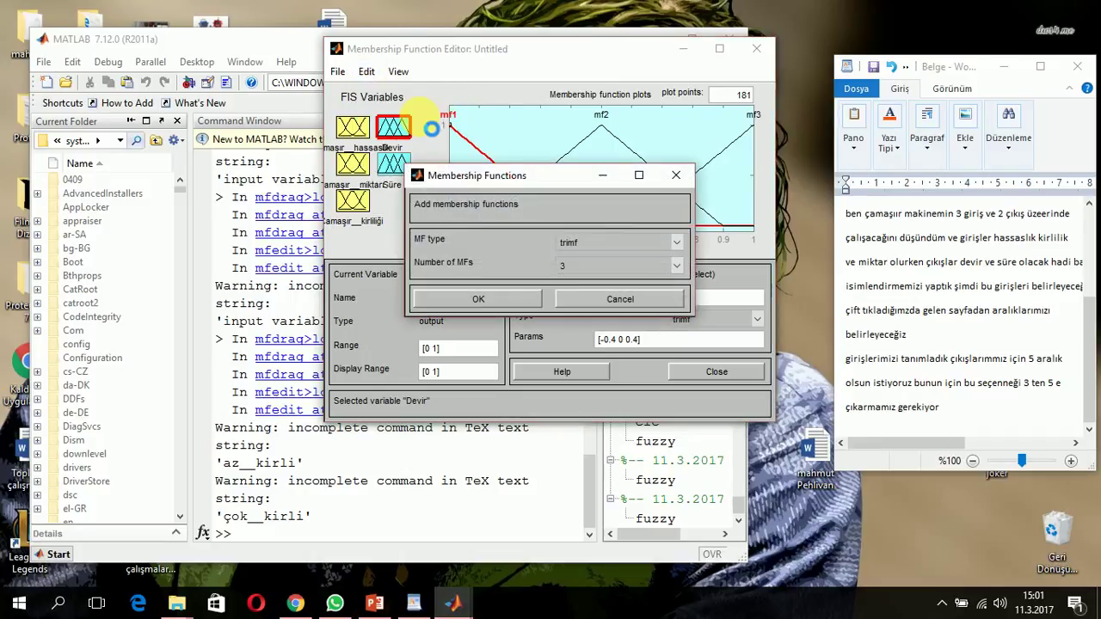
click(676, 265)
click(581, 336)
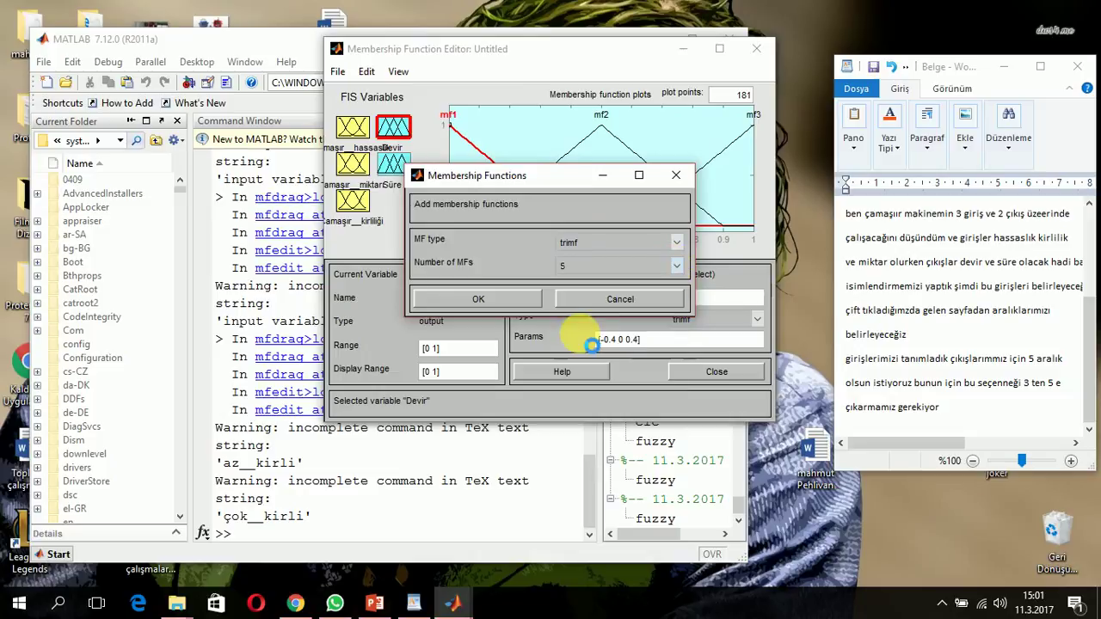
click(510, 299)
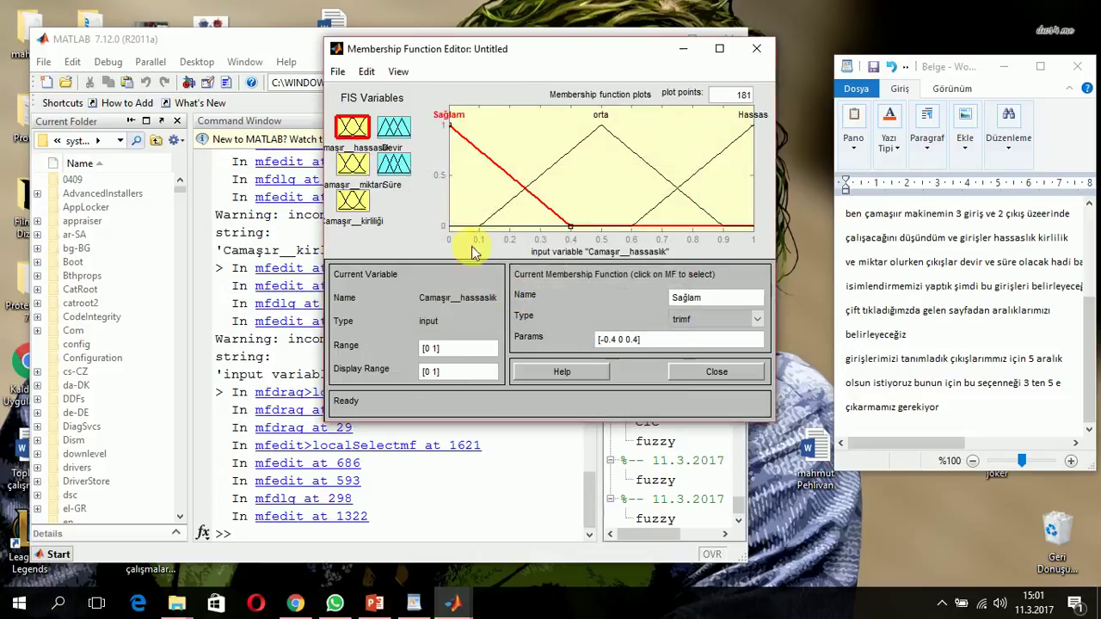
click(400, 134)
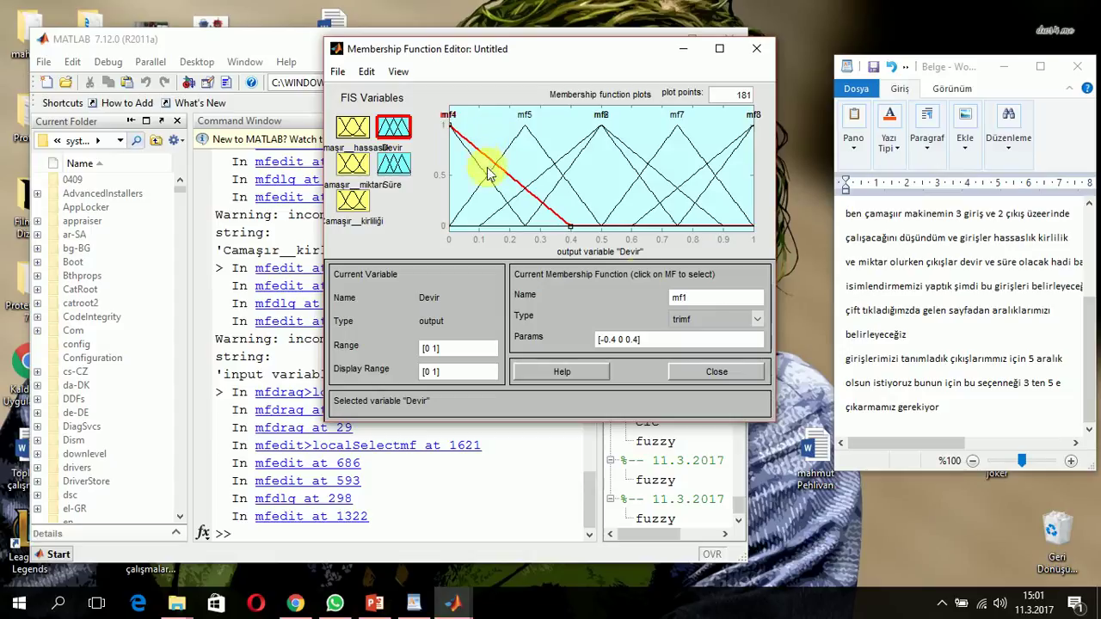
Step: Add the line "iilk temizlememiz gerekiyordu tekrar yapacağım" at the end of the note
click(1001, 418)
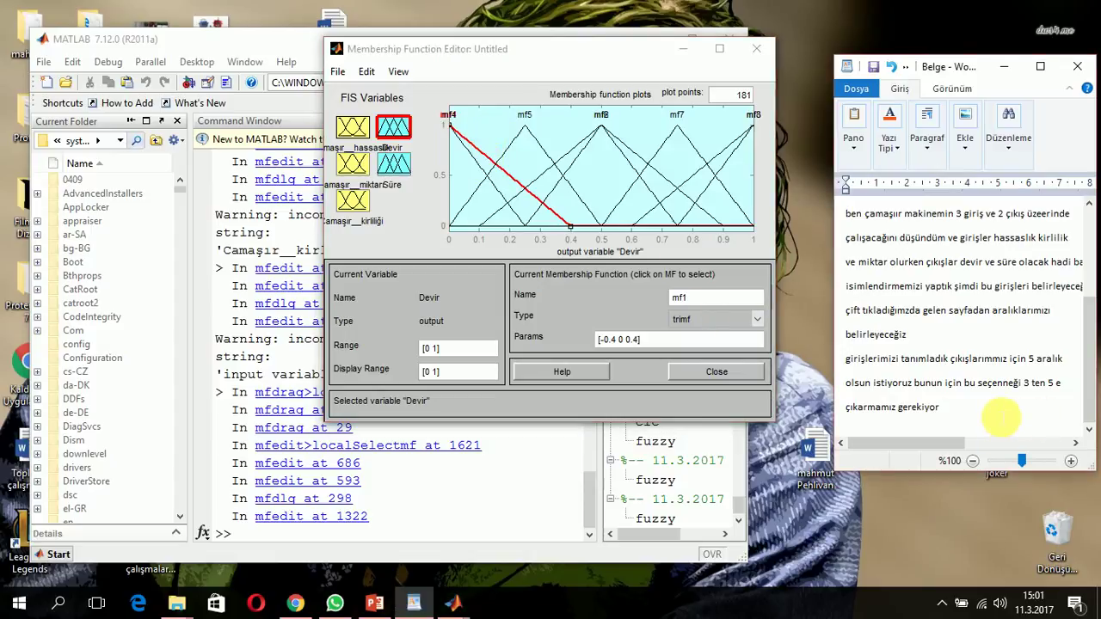
key(Return)
text(iilk )
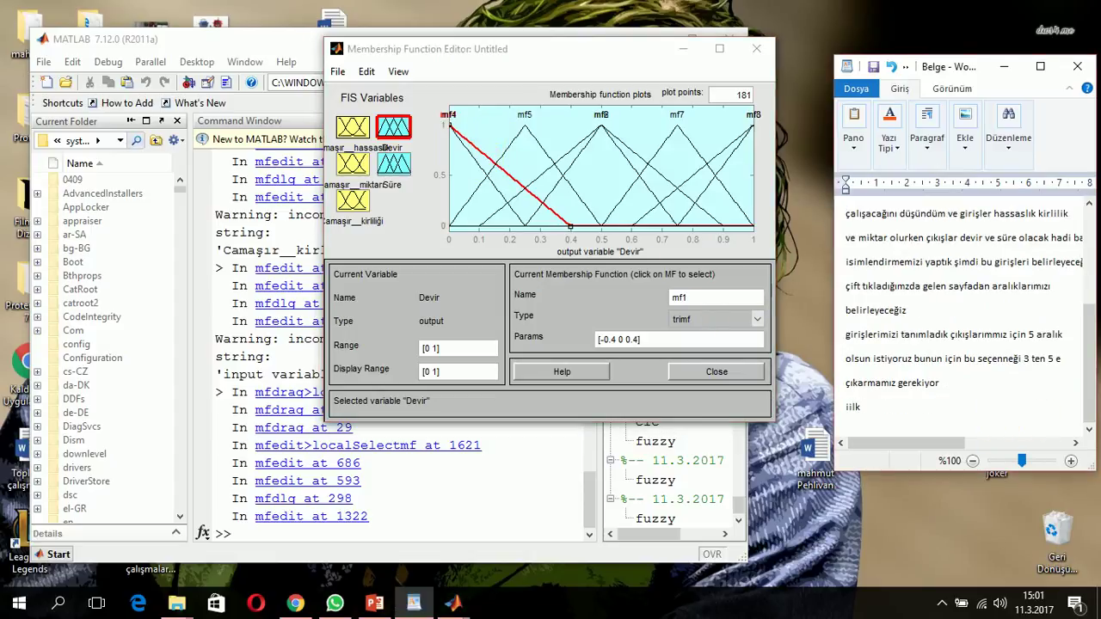
text(temizlememiz gerekiyo)
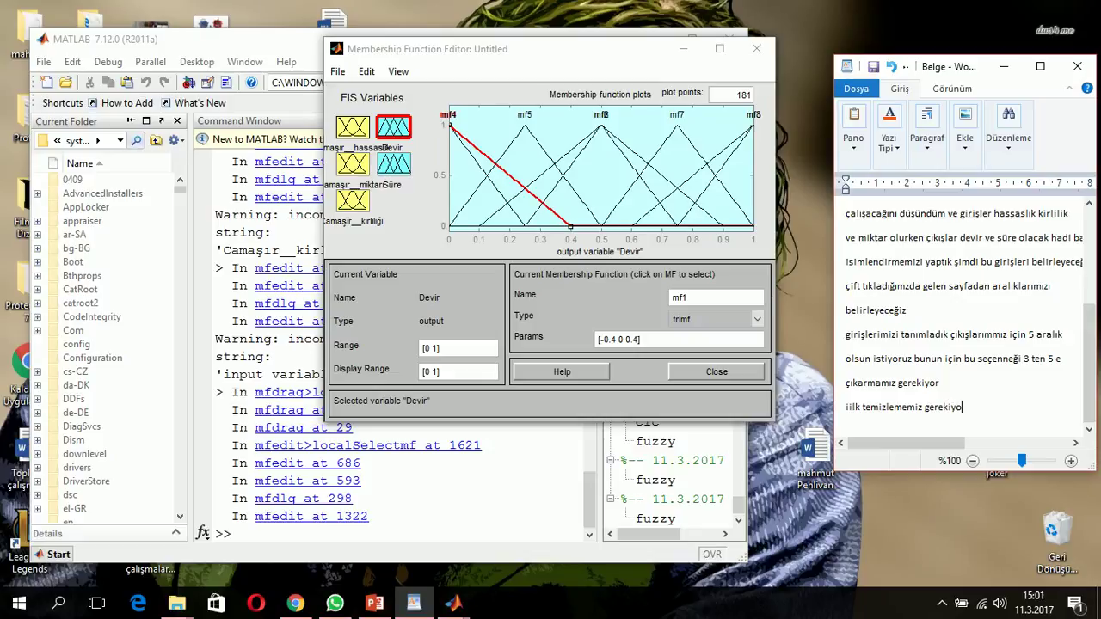
text(rdu te)
text(kt)
text(rar yapa)
text(cağım)
Step: Delete all the existing membership functions of the output Devir one by one
click(497, 196)
click(497, 194)
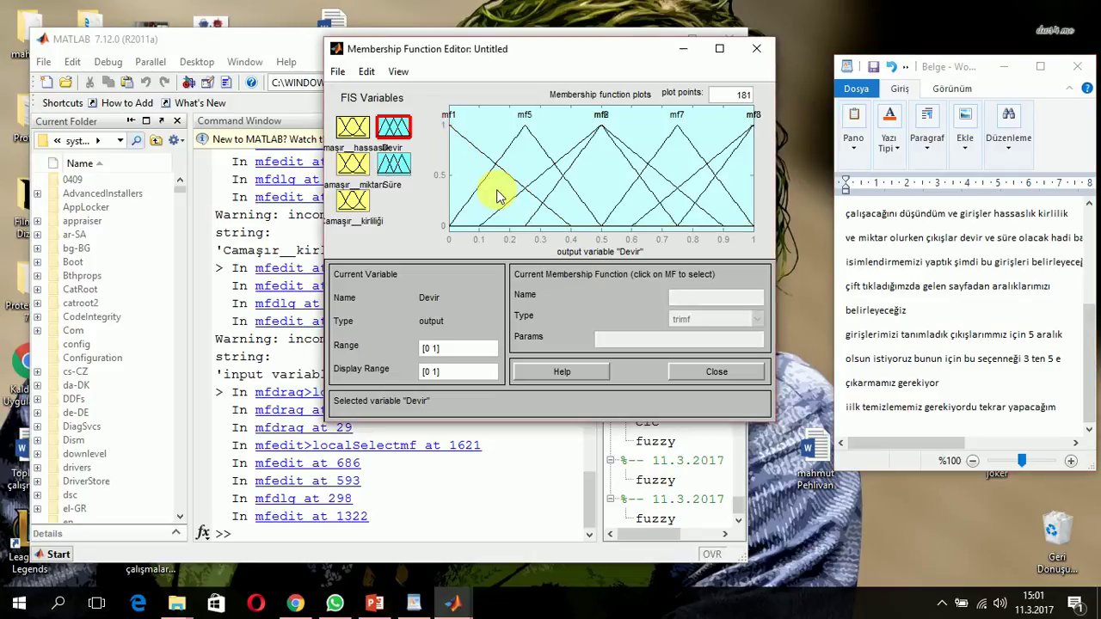
click(488, 177)
click(488, 177)
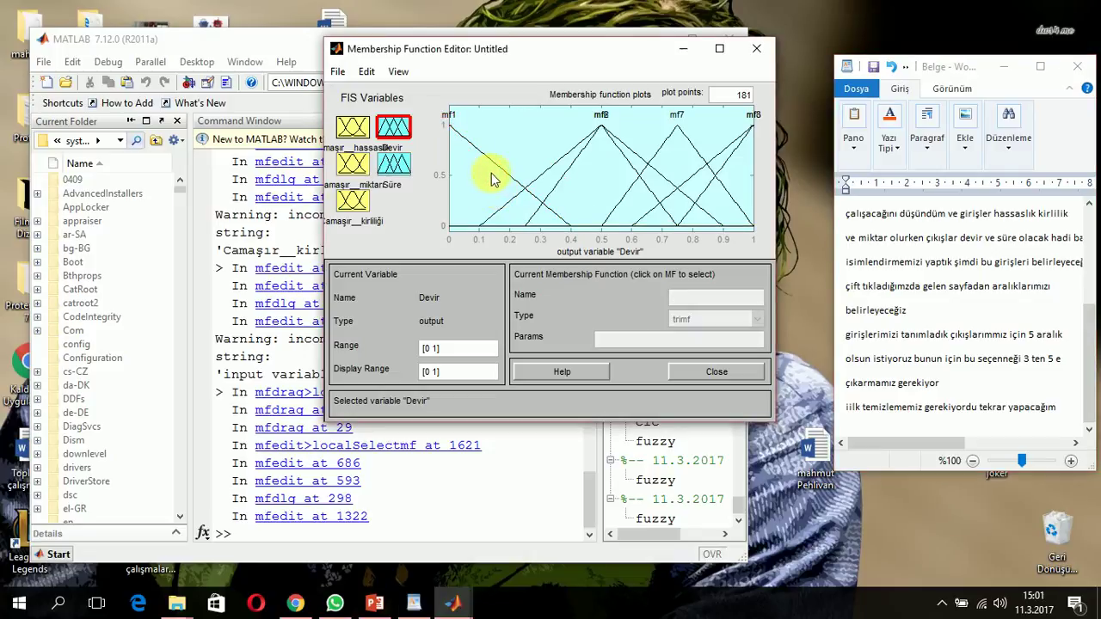
click(503, 175)
key(Delete)
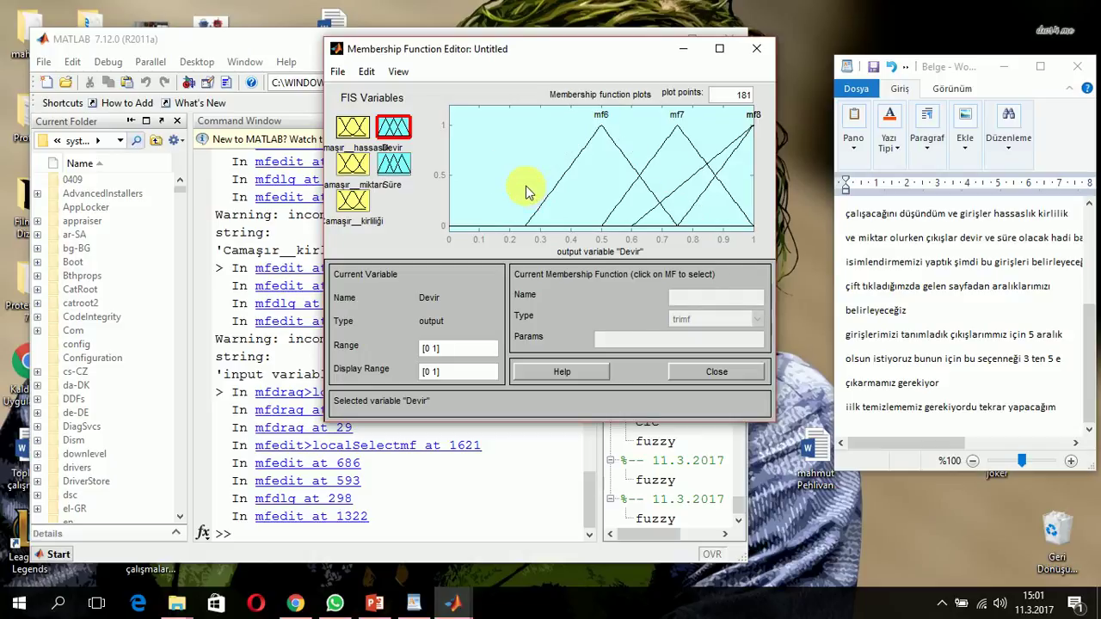
click(554, 187)
key(Delete)
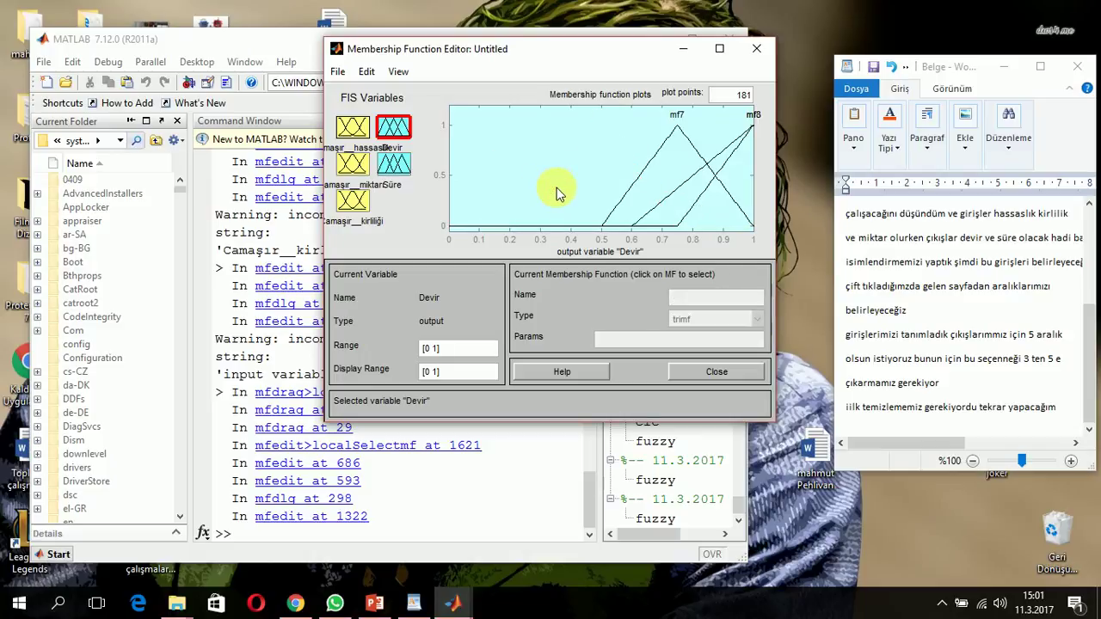
click(638, 185)
key(Delete)
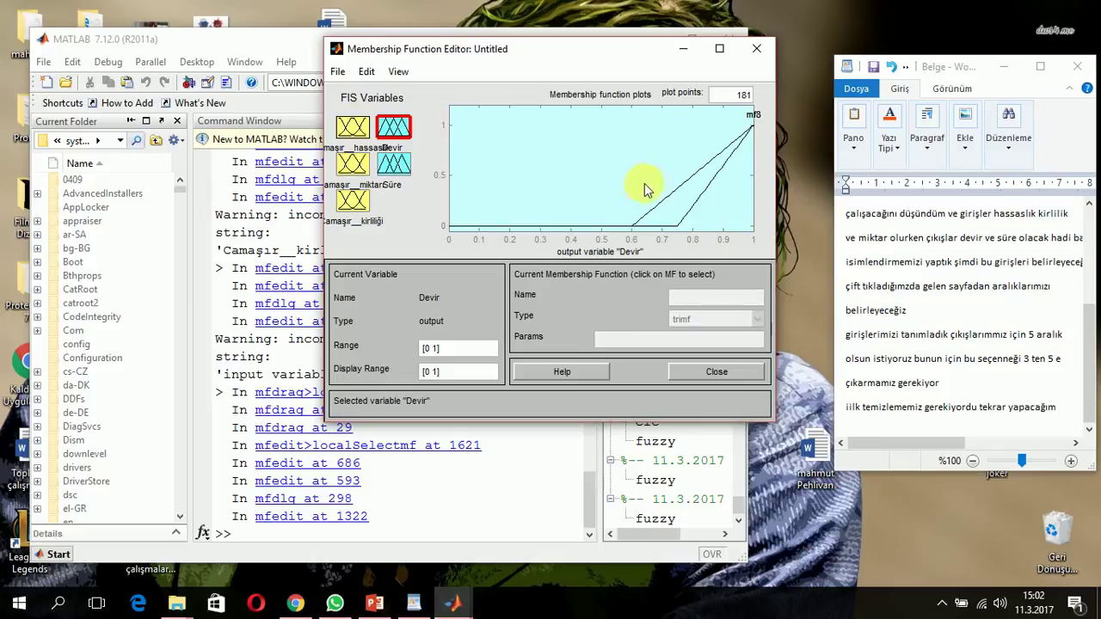
click(676, 194)
key(Delete)
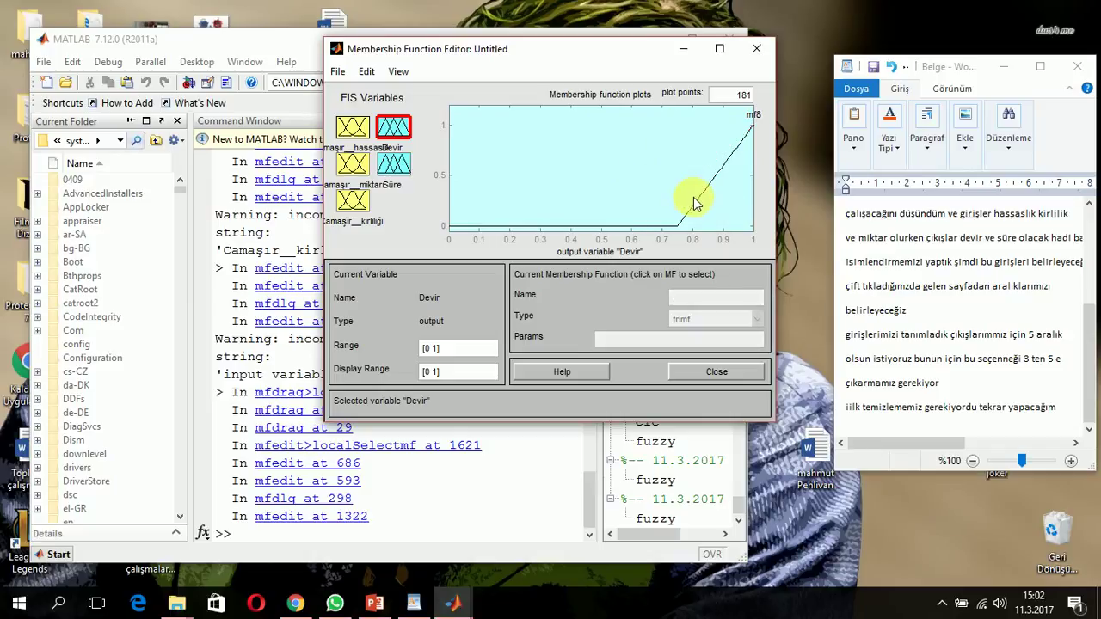
click(698, 203)
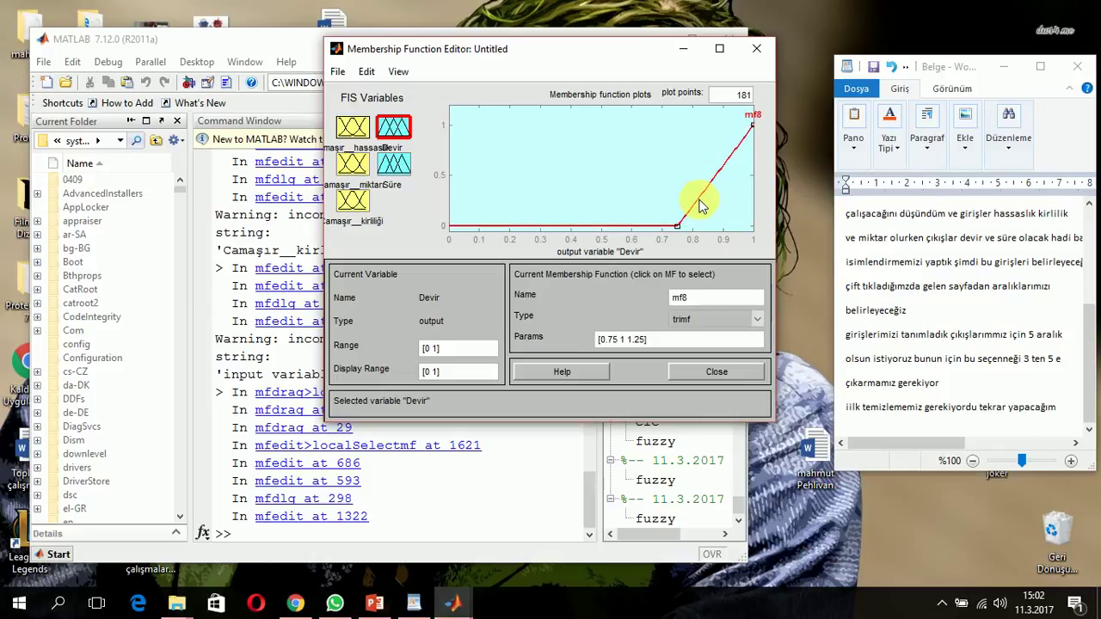
key(Delete)
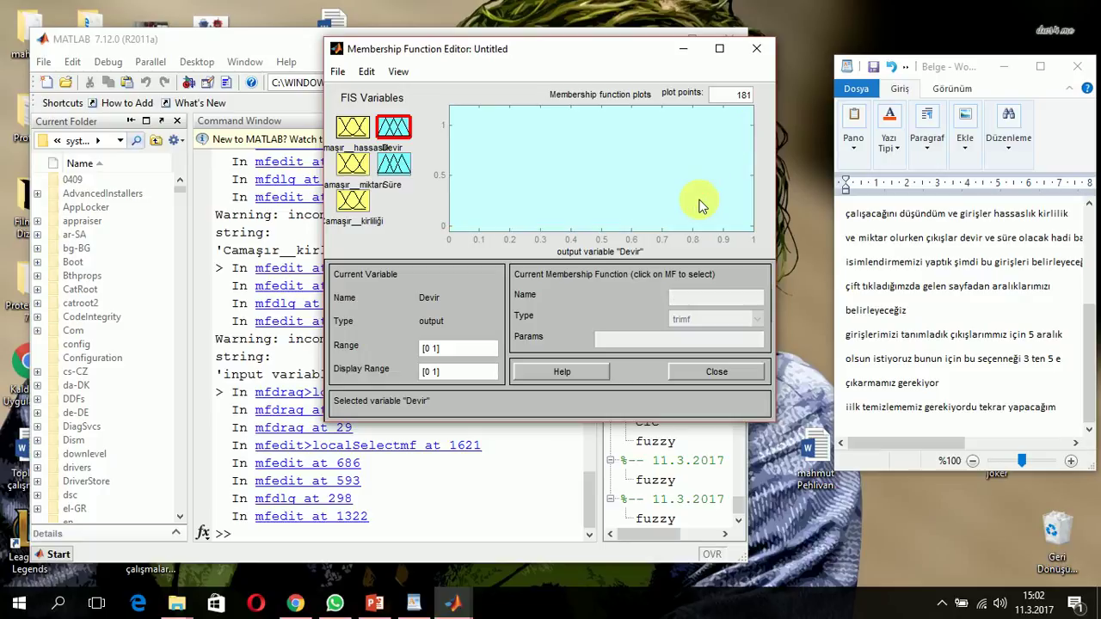
Step: Add five trimf membership functions to the emptied output Devir and select that output again
click(372, 74)
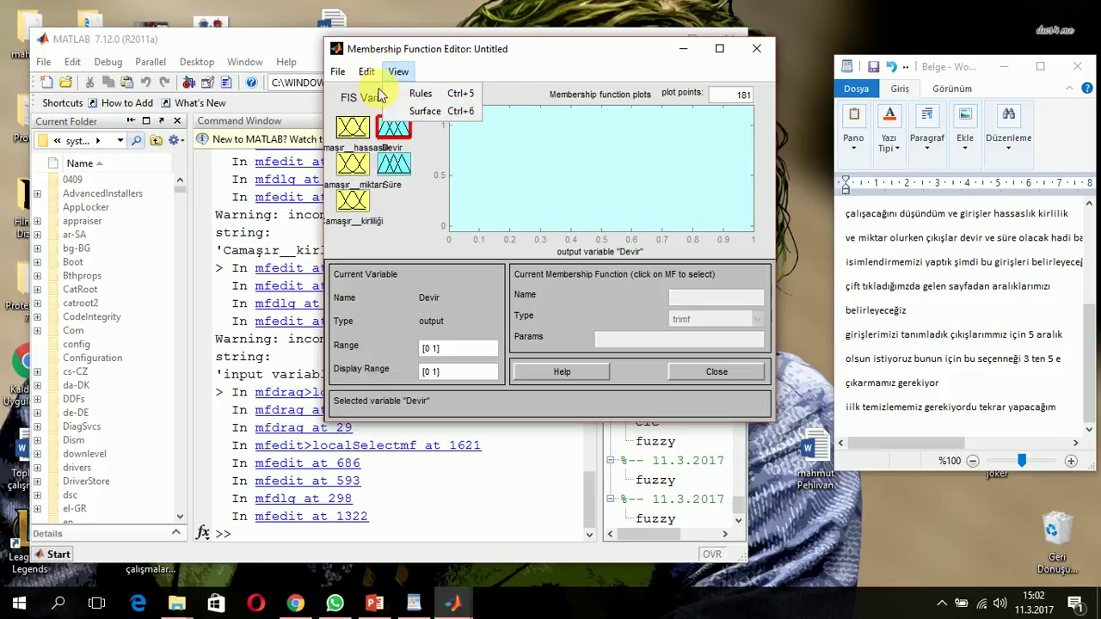
click(389, 114)
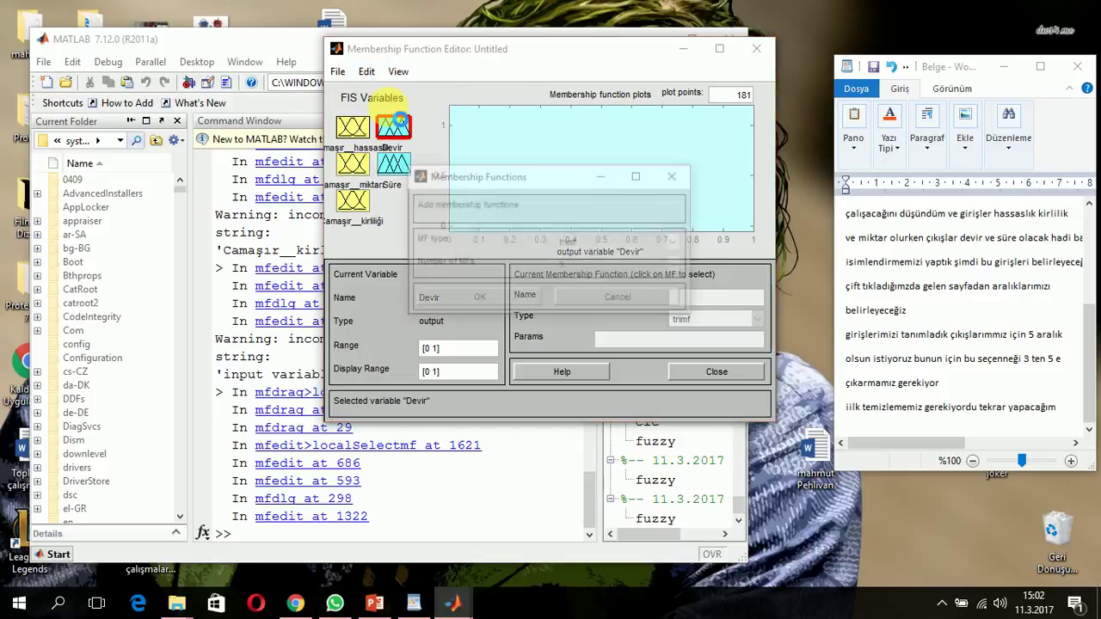
click(606, 265)
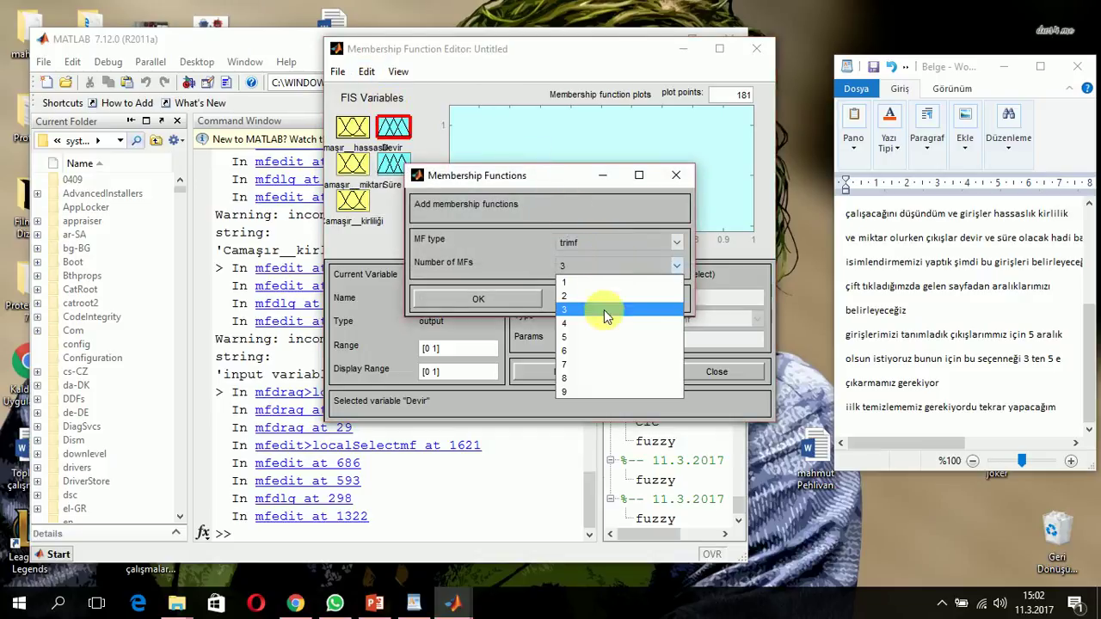
click(586, 336)
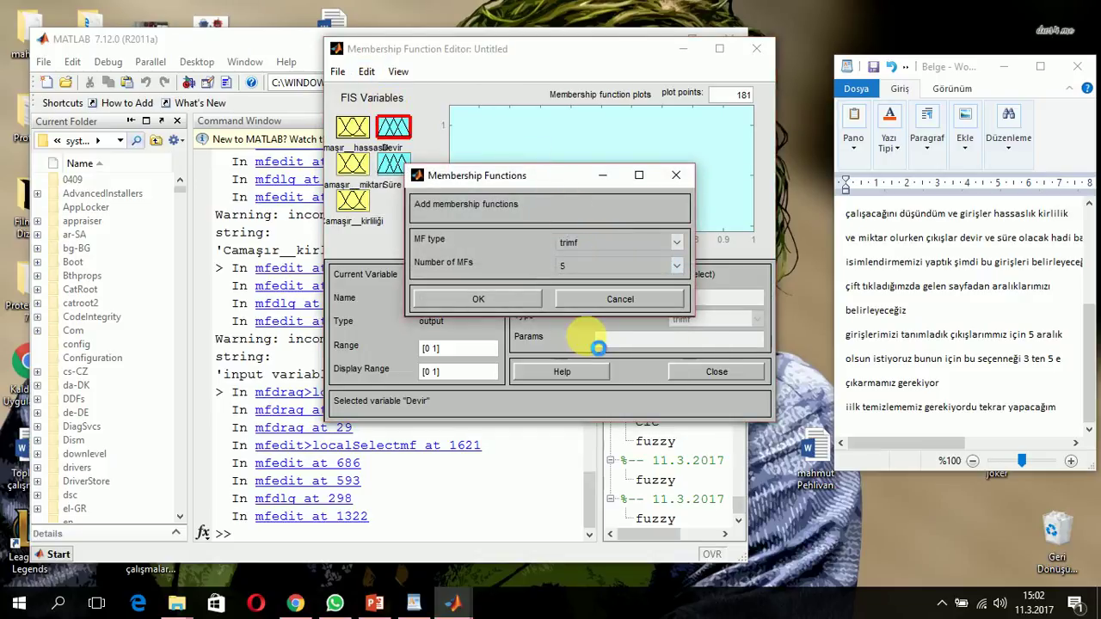
click(491, 298)
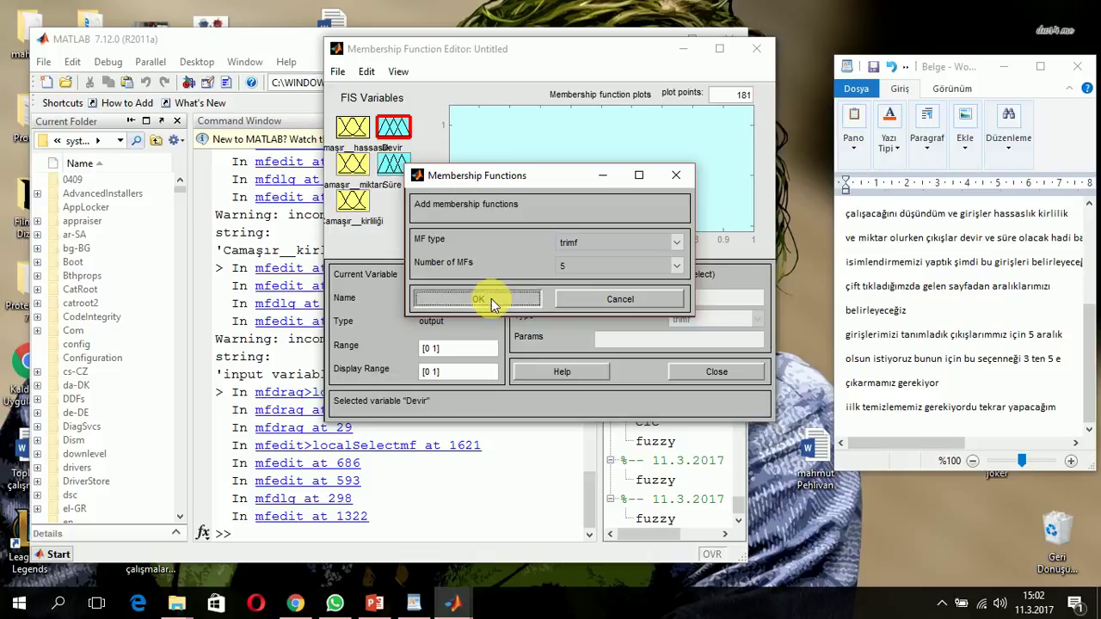
click(394, 126)
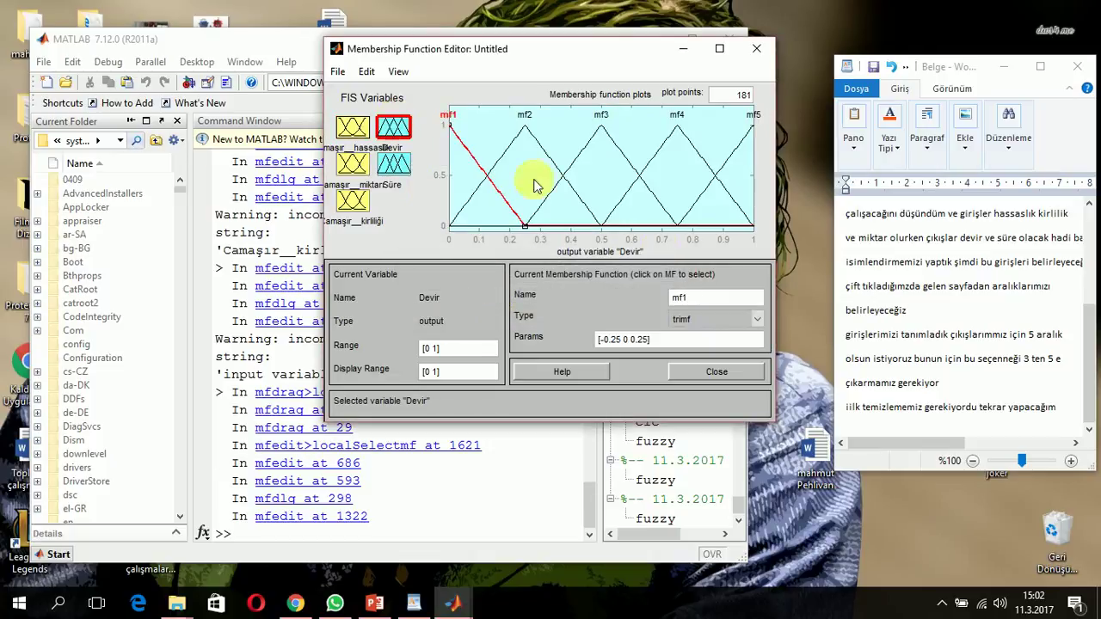
Step: Add the line "şimdi 5 oldu aynı şekiide diğer çıkışımızı da 5 yapacağız" at the end of the note and start a new line
click(955, 437)
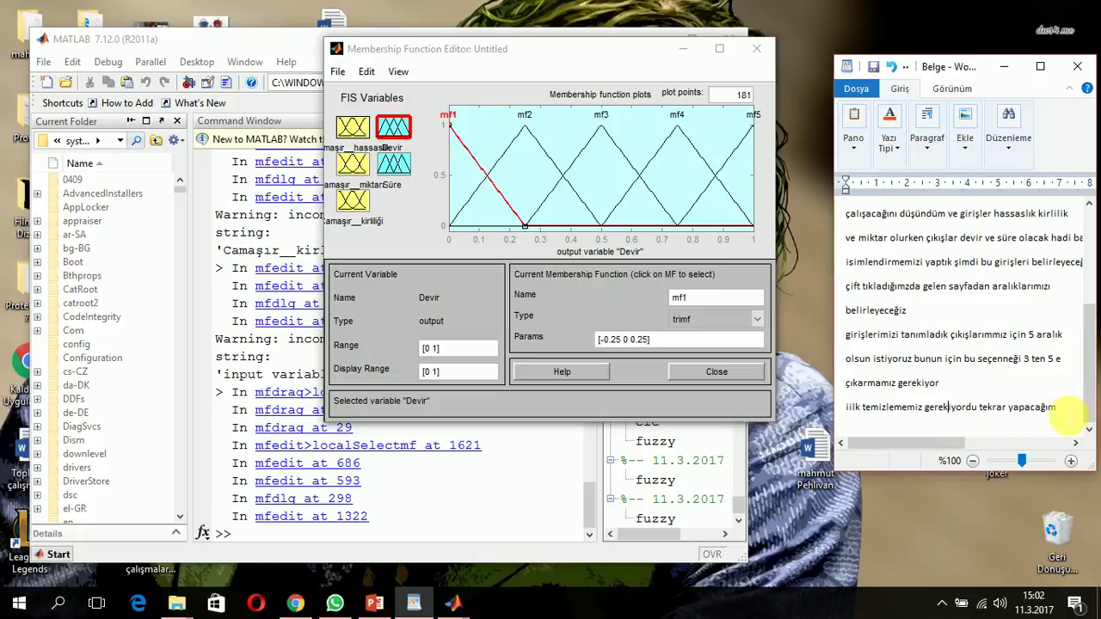
click(1068, 415)
key(Return)
text(şimdi 5)
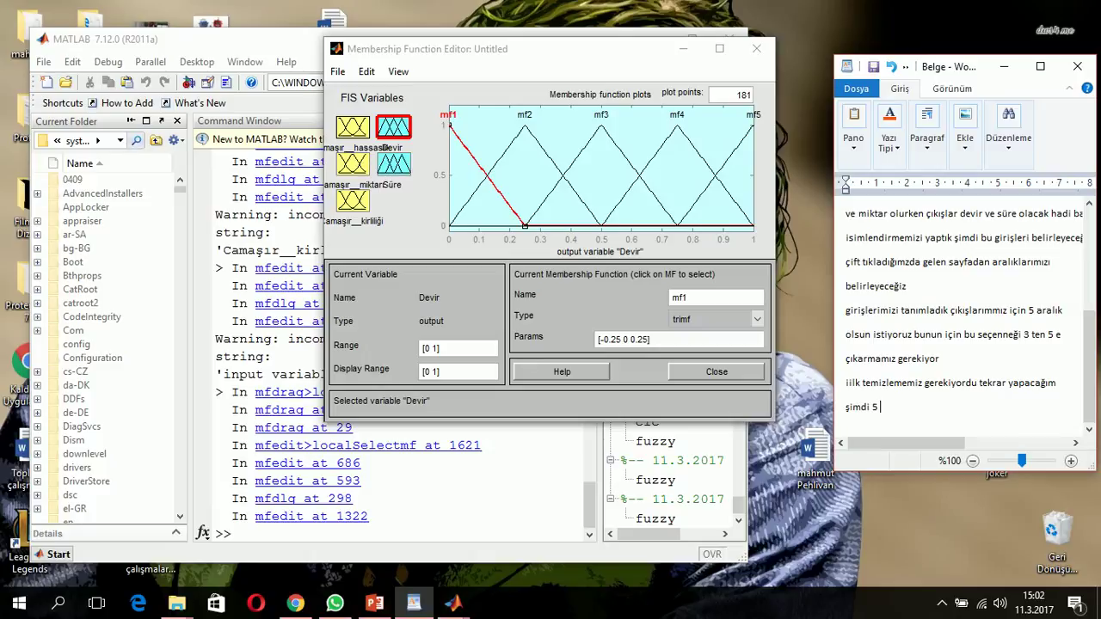
text( oldu aynı şekilde diğer )
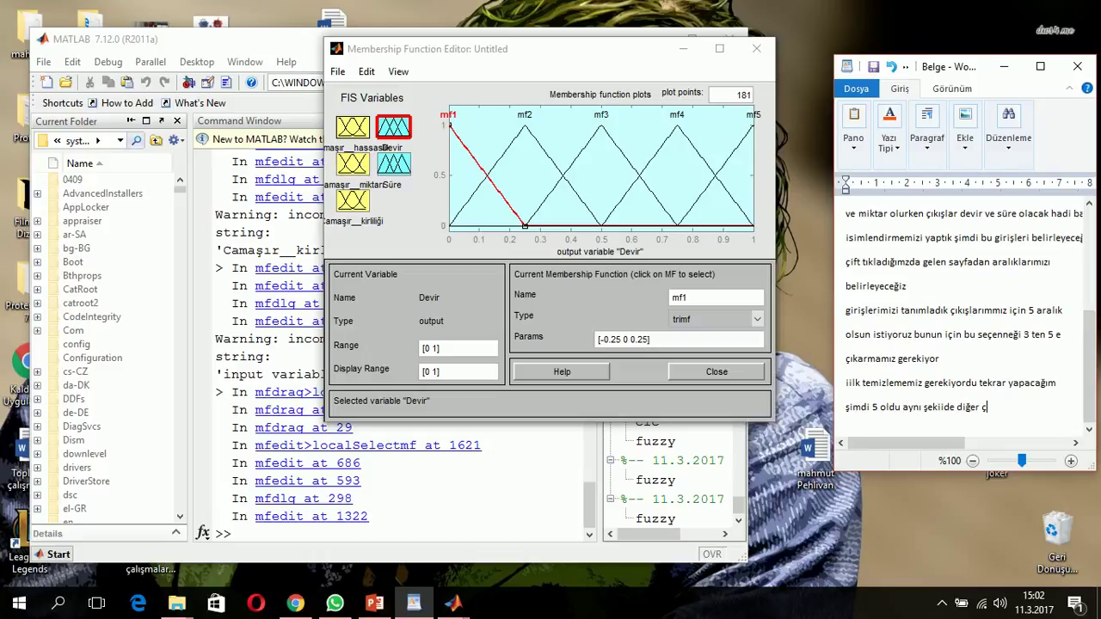
text(çıkışımızı da 5 yapacağız)
key(Return)
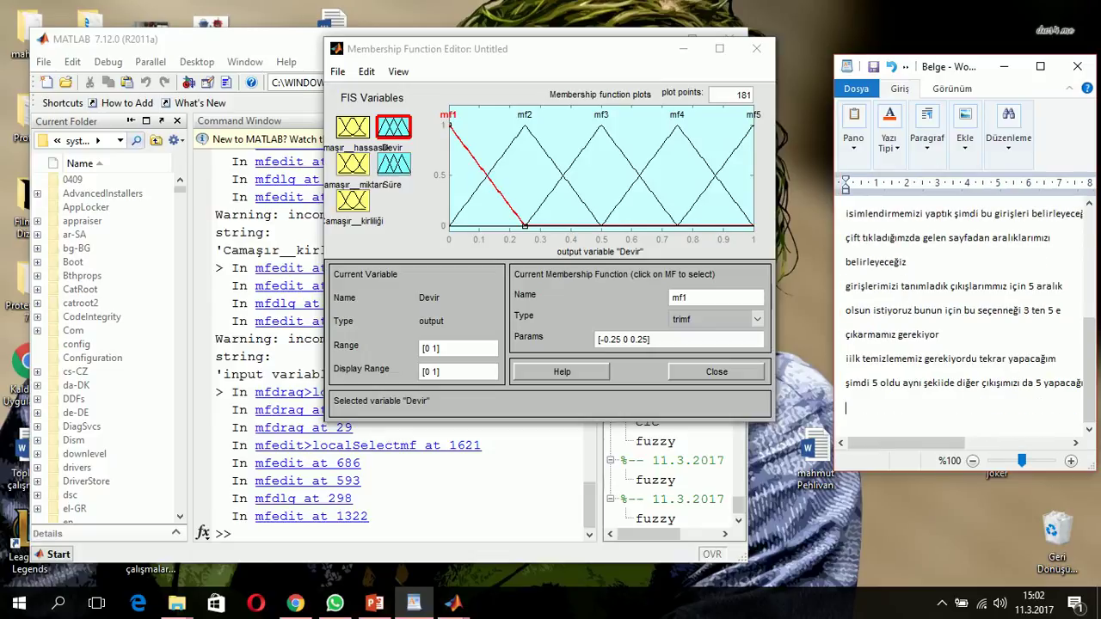
Step: Back in the Membership Function Editor, select the output Süre and delete all its existing membership functions
click(398, 165)
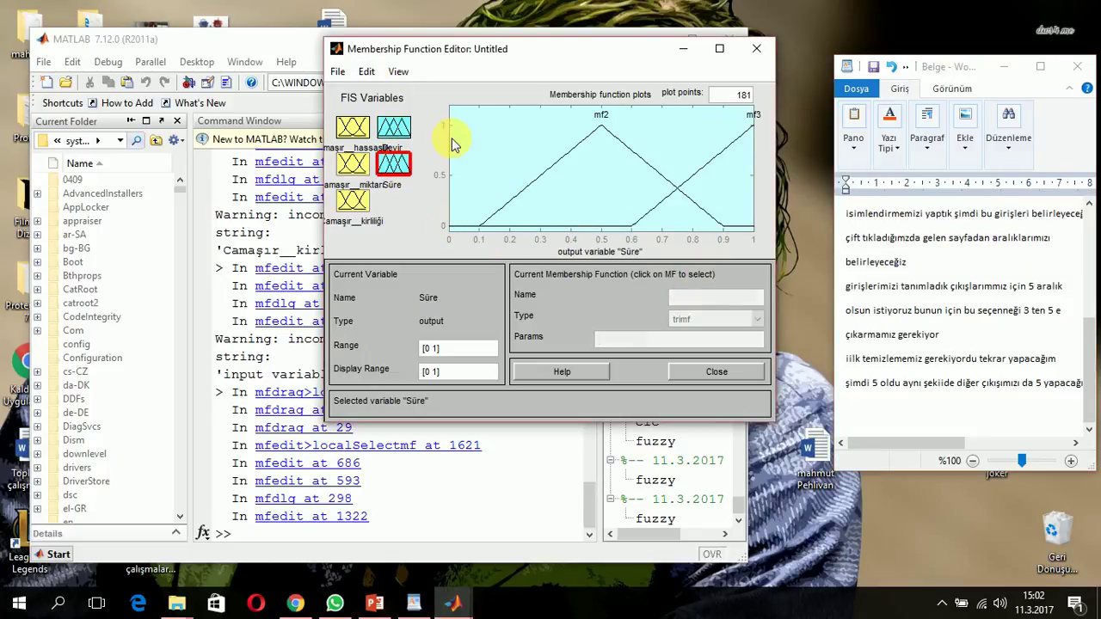
click(557, 170)
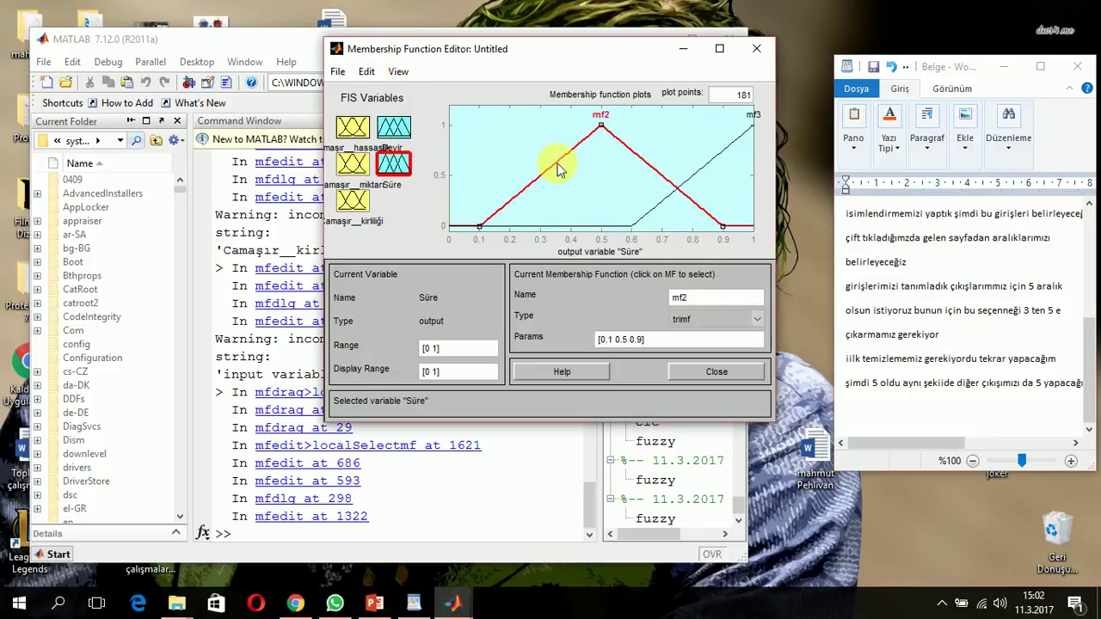
key(Delete)
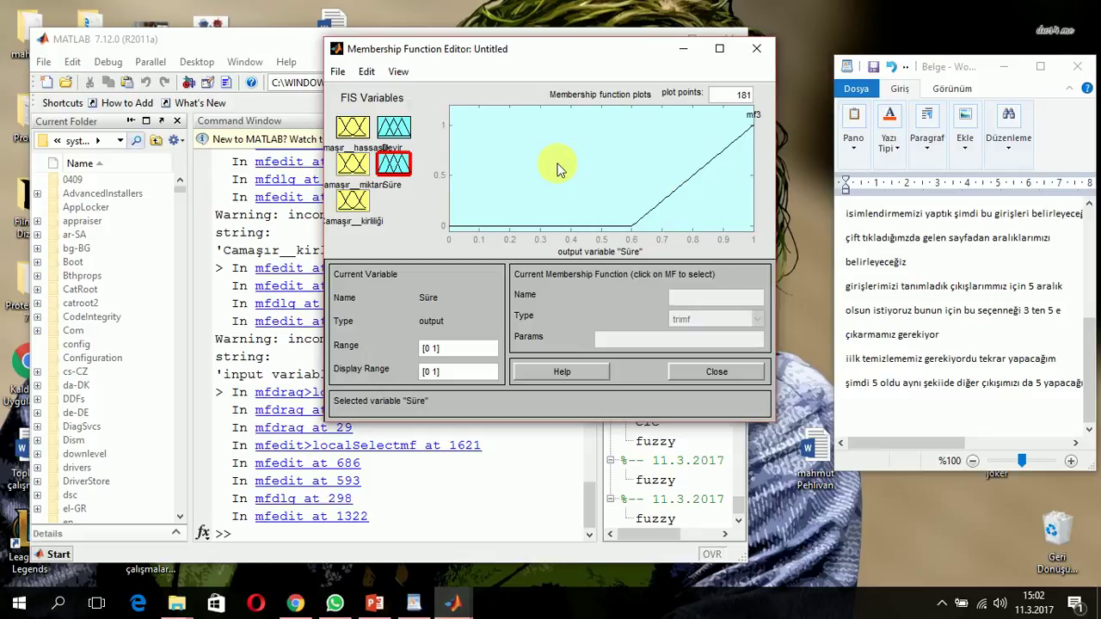
click(673, 196)
key(Delete)
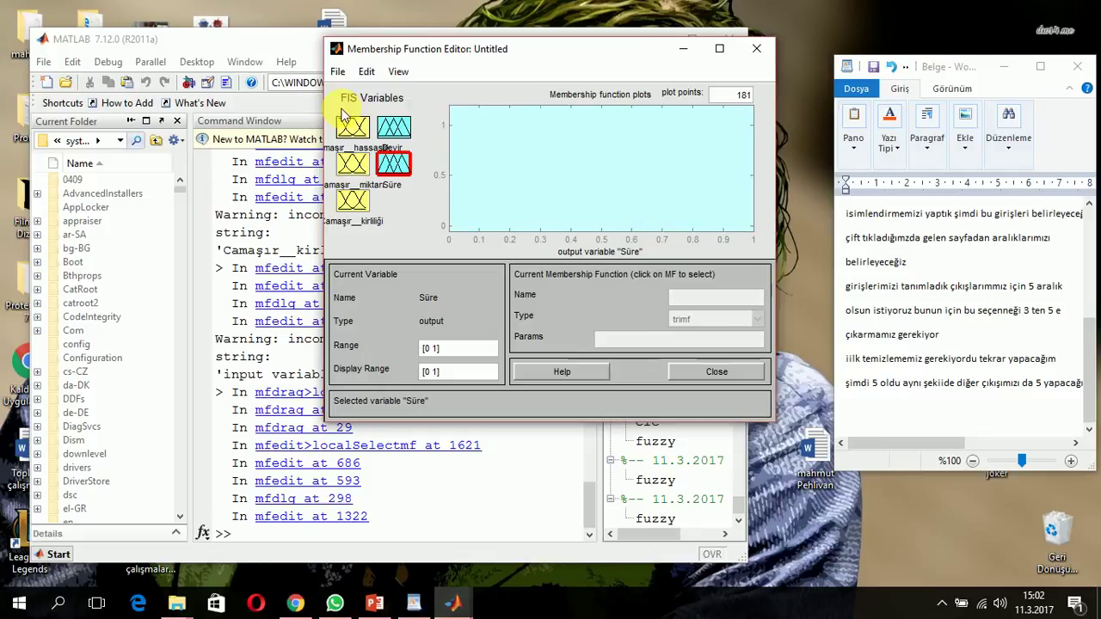
Step: Add five trimf membership functions to the output Süre and select that output again
click(366, 71)
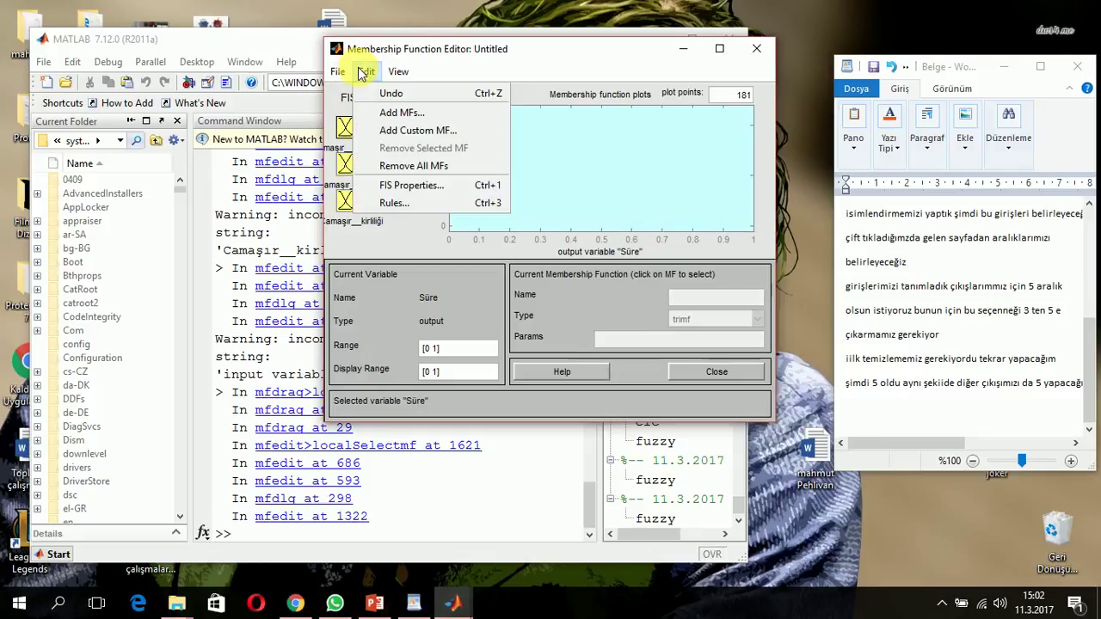
click(453, 118)
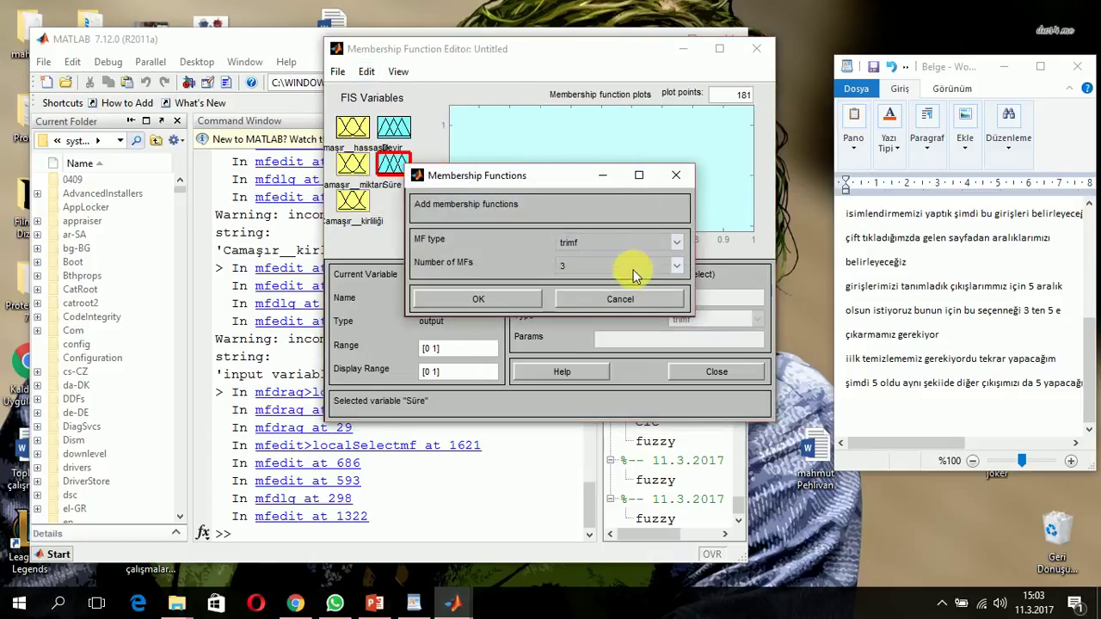
click(633, 268)
click(610, 336)
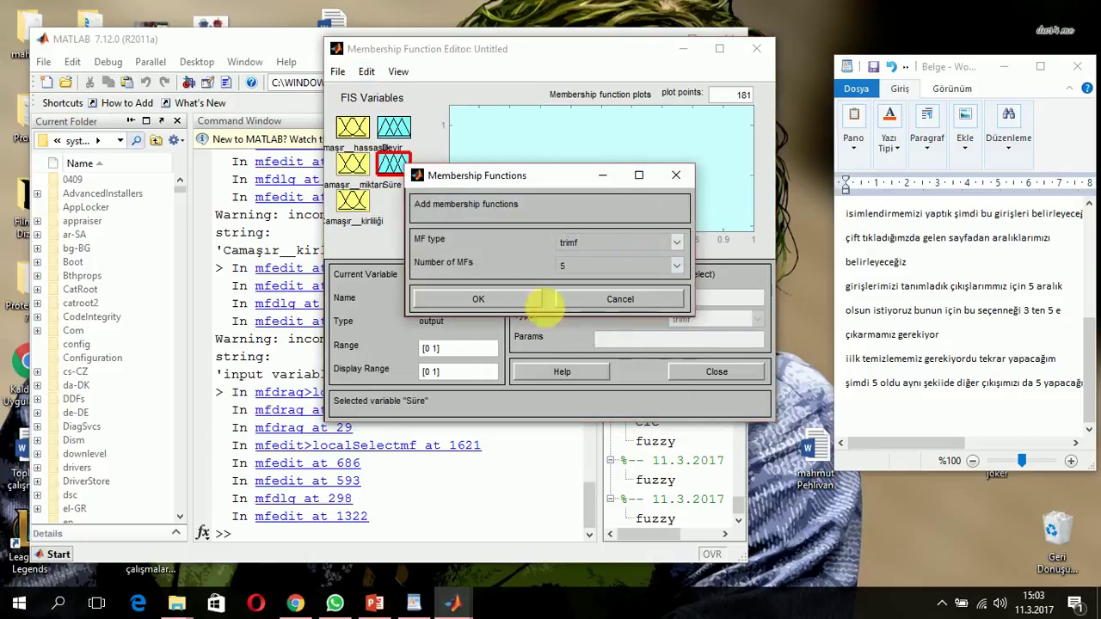
click(478, 299)
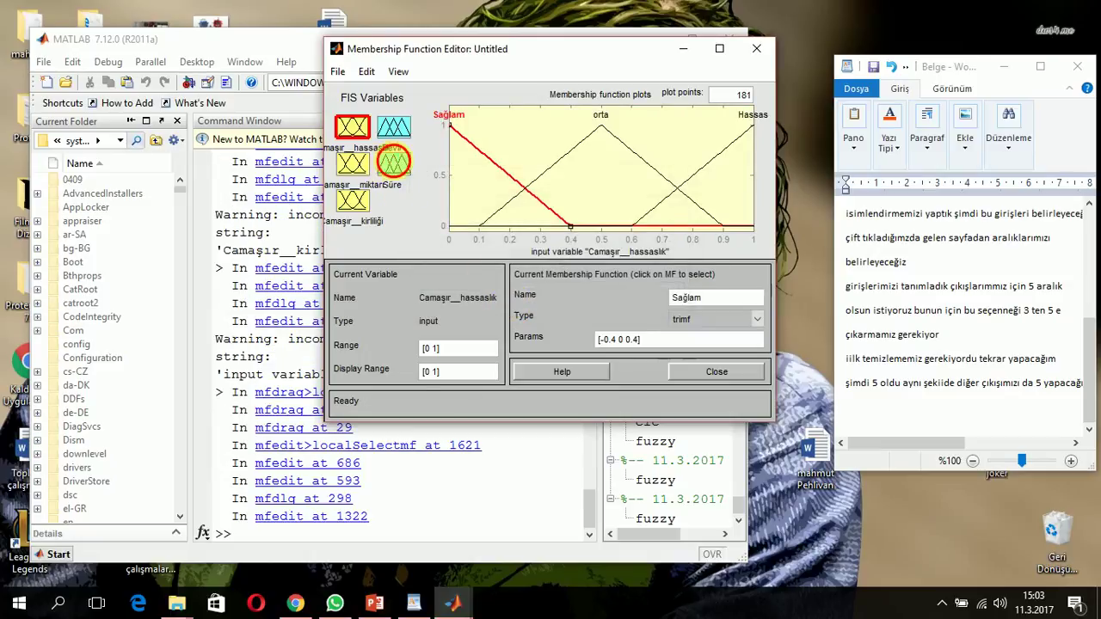
click(394, 165)
Step: Rename the first two membership functions of the output Devir, mf1 as hassas and mf2 as normal__hassas
click(393, 127)
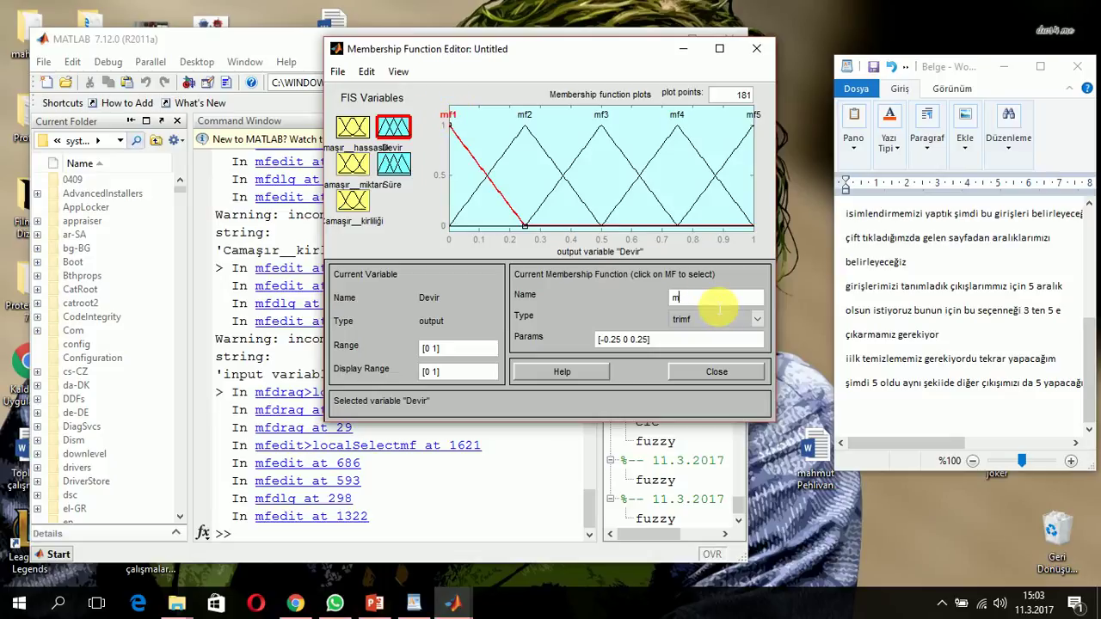
key(BackSpace)
text(hassas)
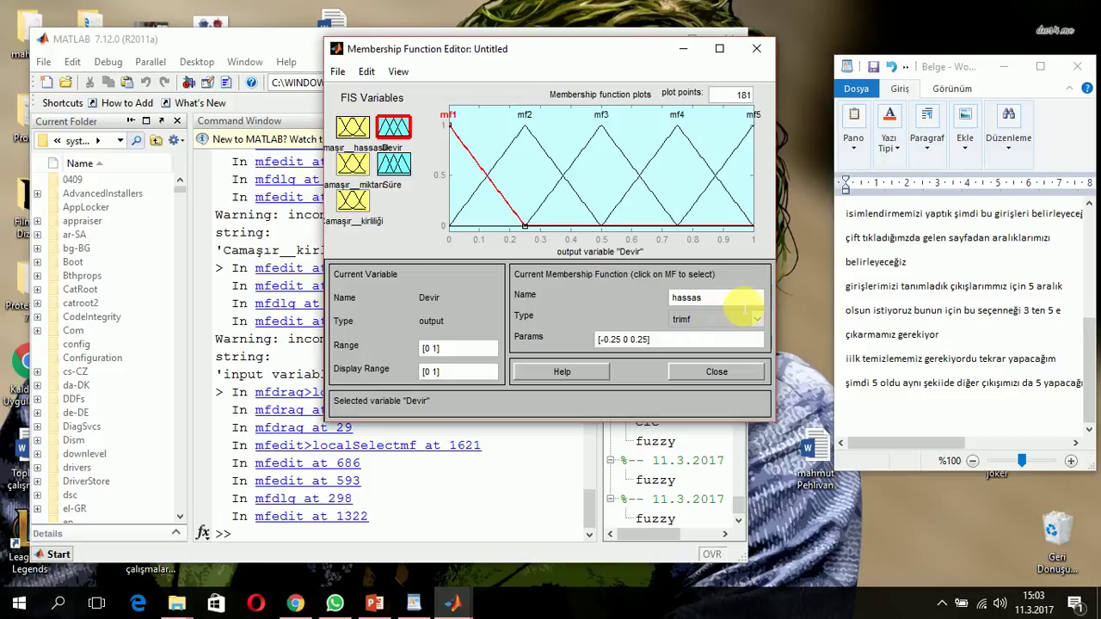
click(526, 123)
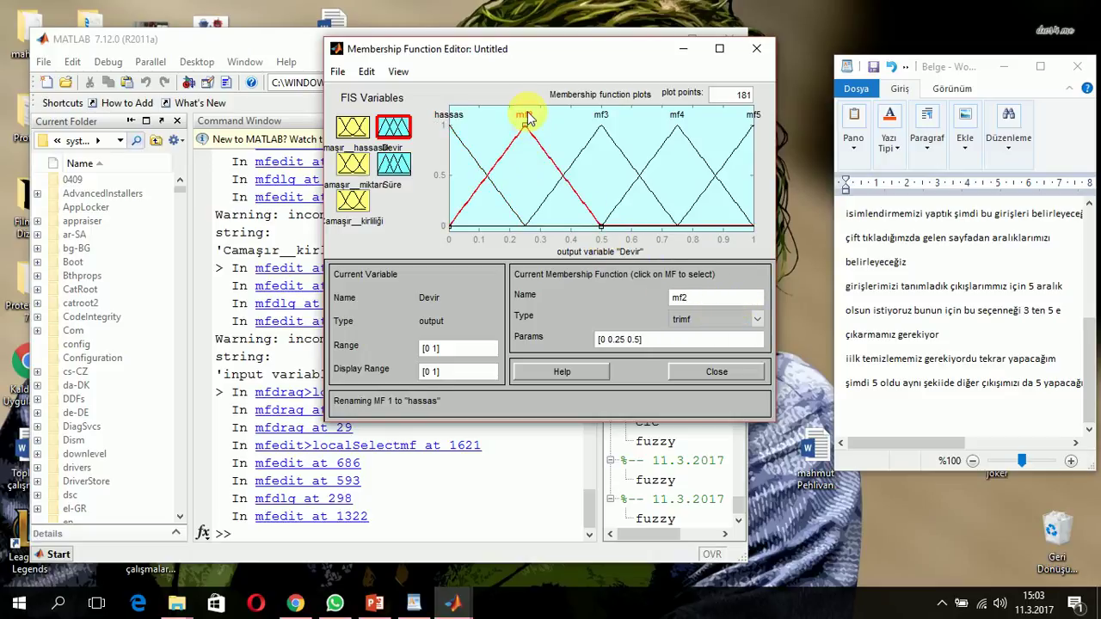
click(679, 299)
double_click(702, 303)
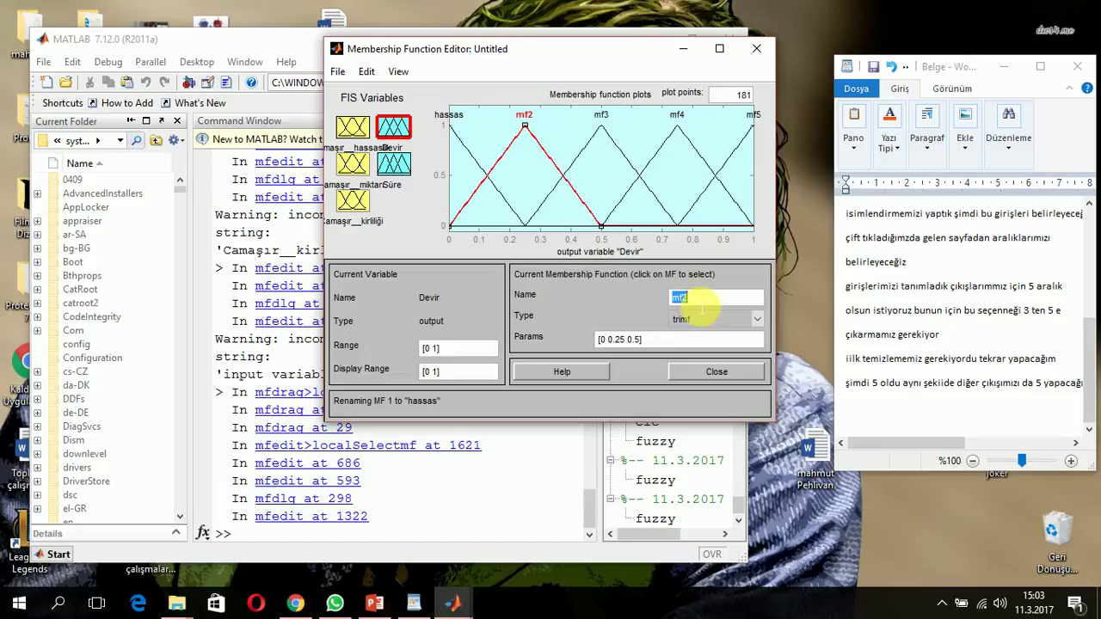
key(BackSpace)
text(normal__hassas)
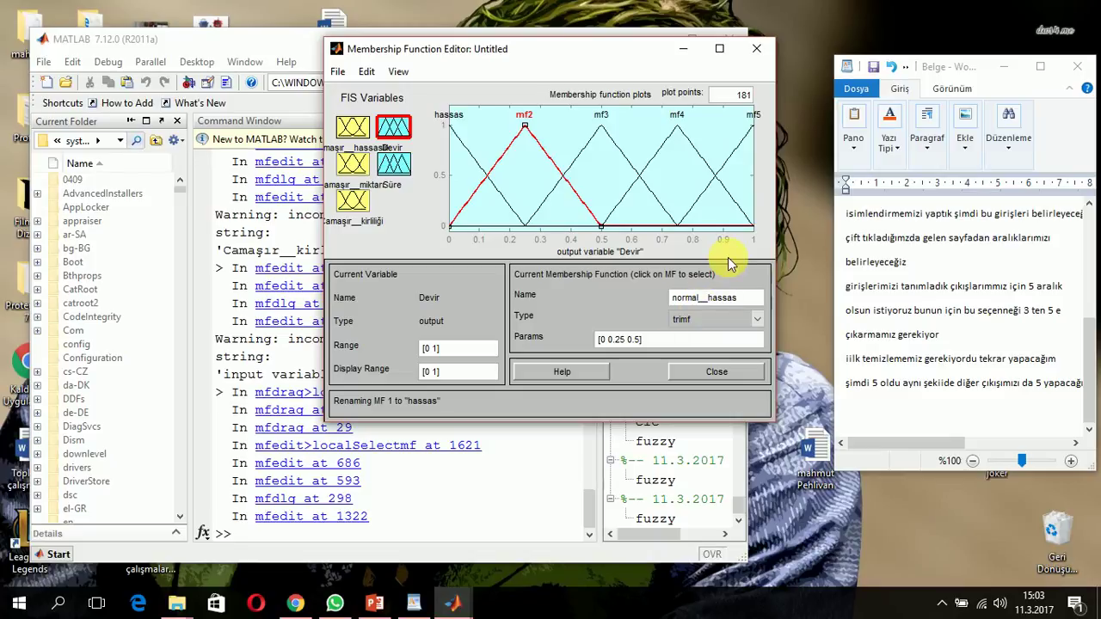
Step: Rename the middle membership function mf3 of the output Devir as orta
click(606, 123)
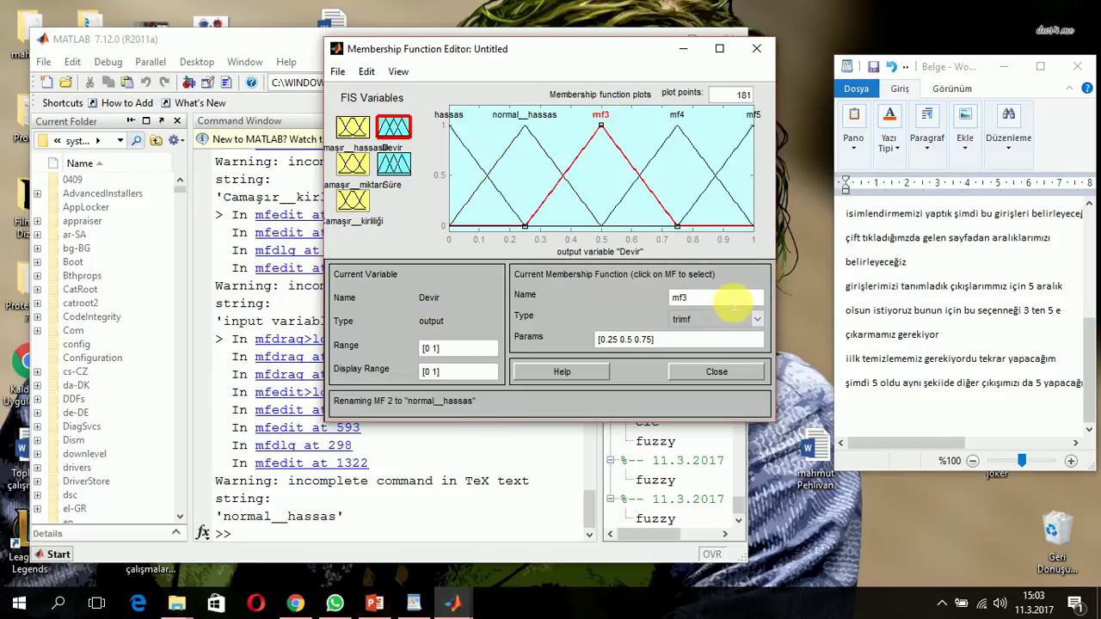
key(BackSpace)
text(orta)
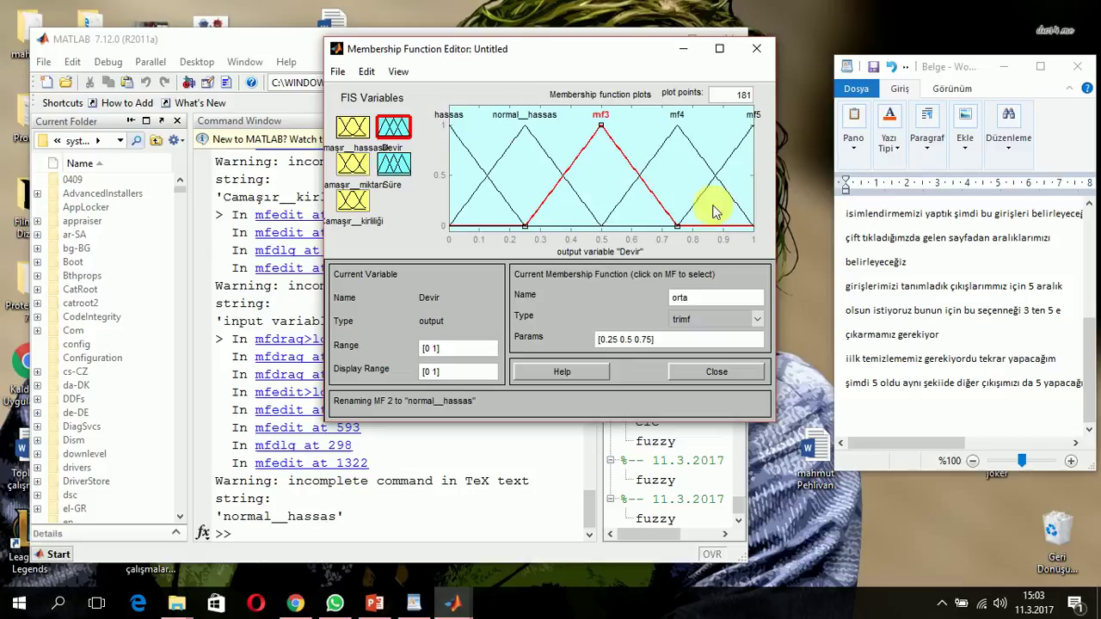
Step: Rename the fourth membership function mf4 of the output Devir as normal__güçlü
click(679, 122)
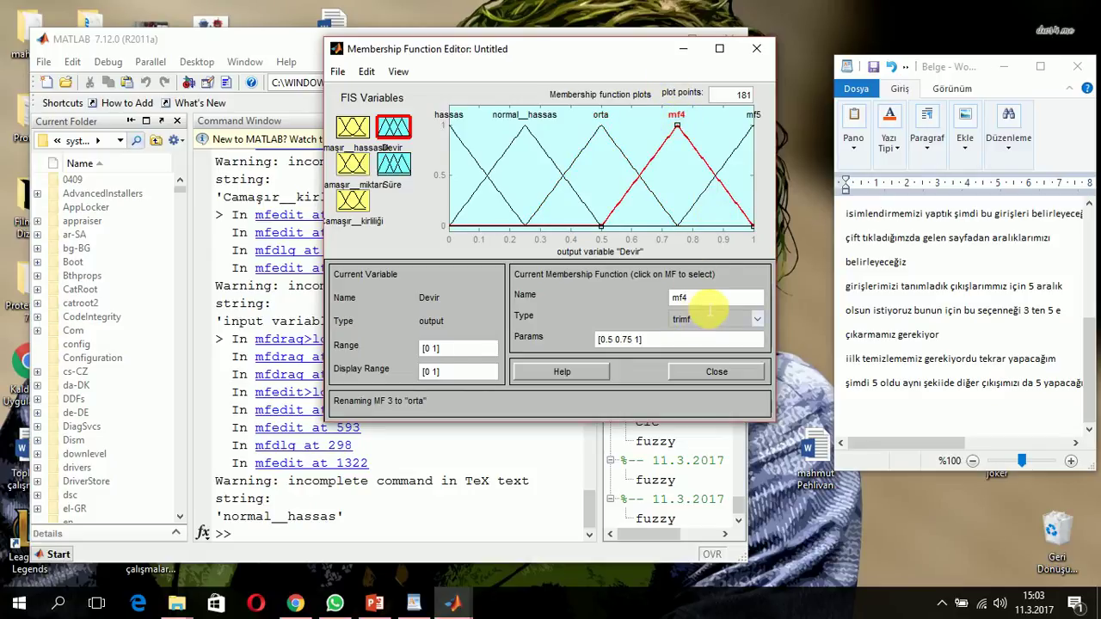
double_click(710, 307)
key(BackSpace)
text(normal__gu)
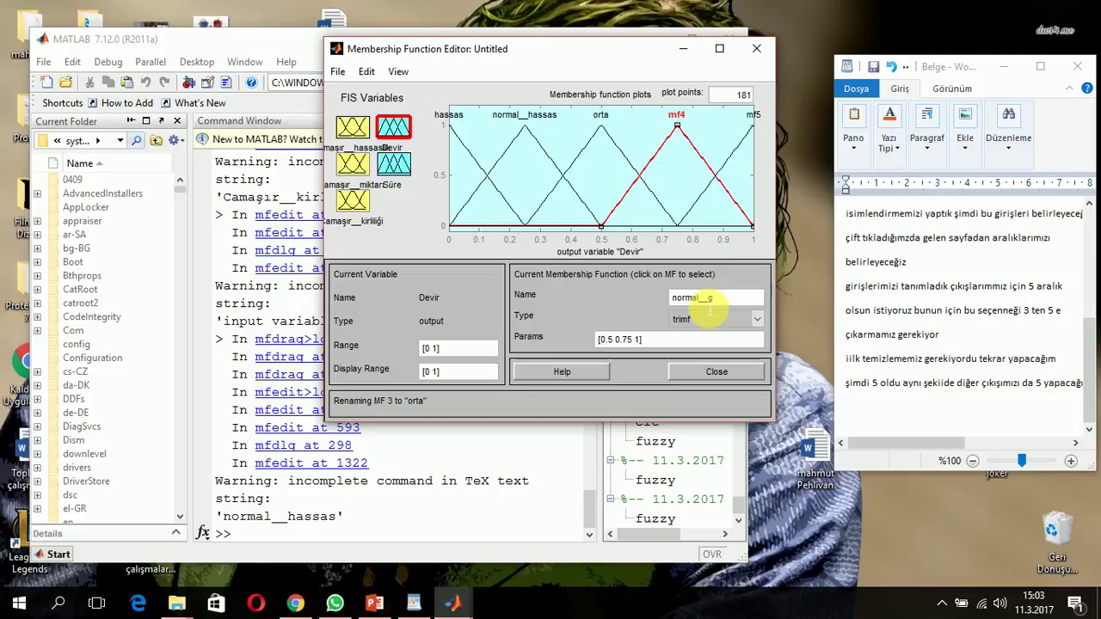
text(çlü)
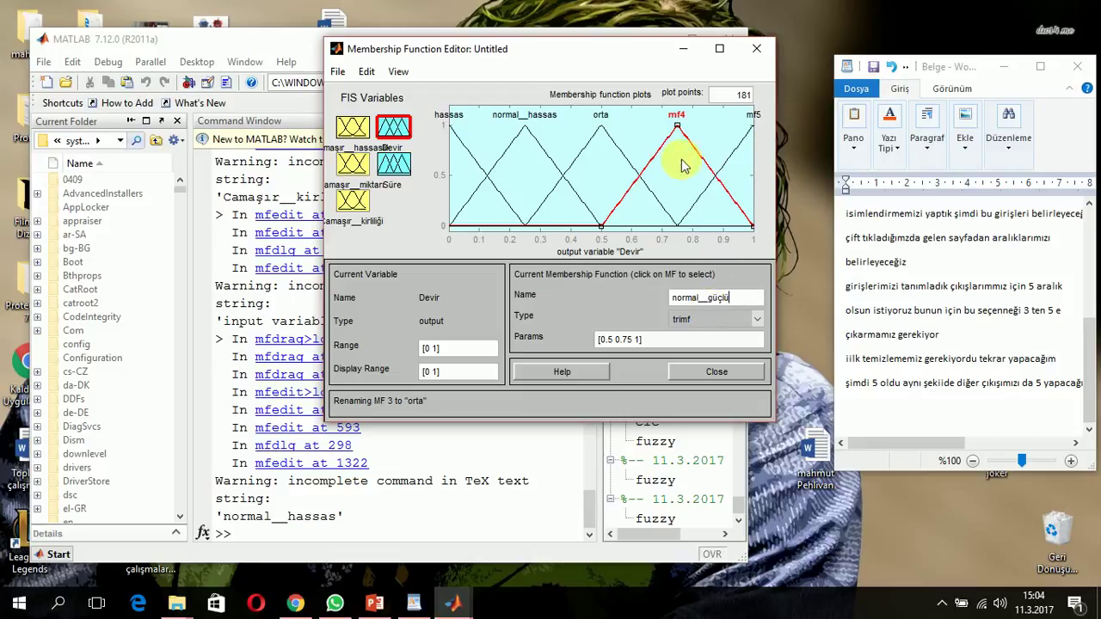
key(Return)
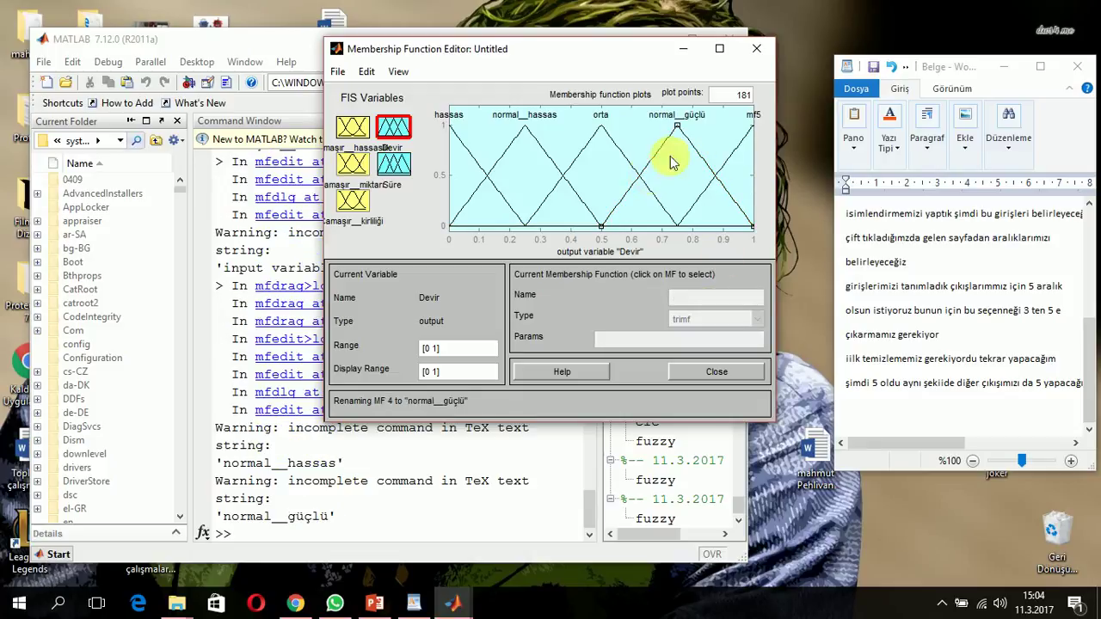
Step: Rename the last membership function mf5 of the output Devir as güçlü
click(754, 120)
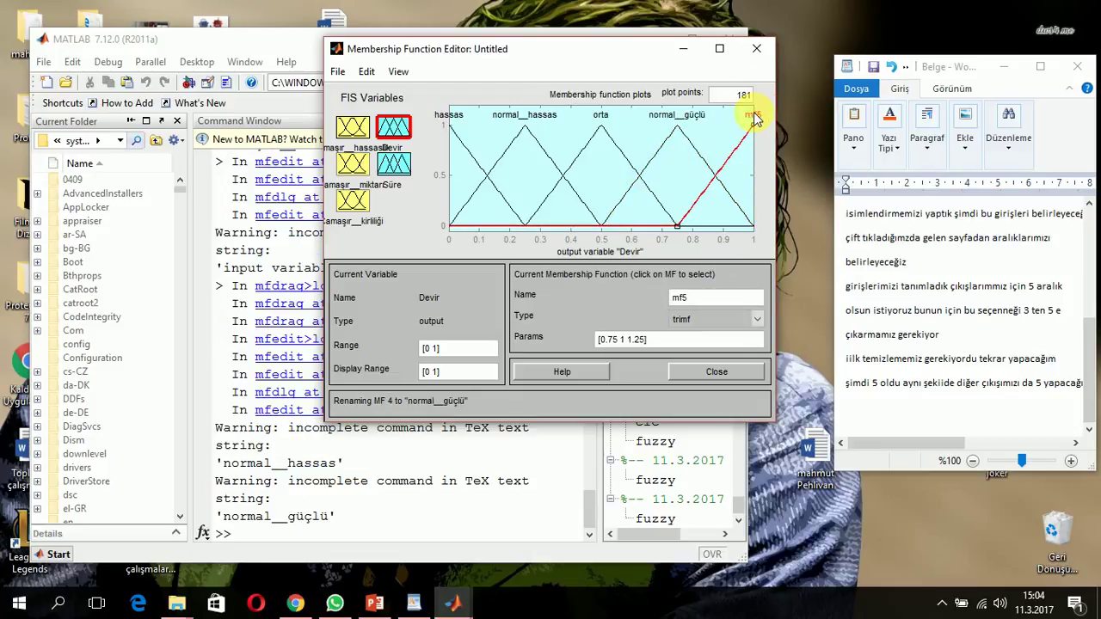
drag(706, 307, 660, 310)
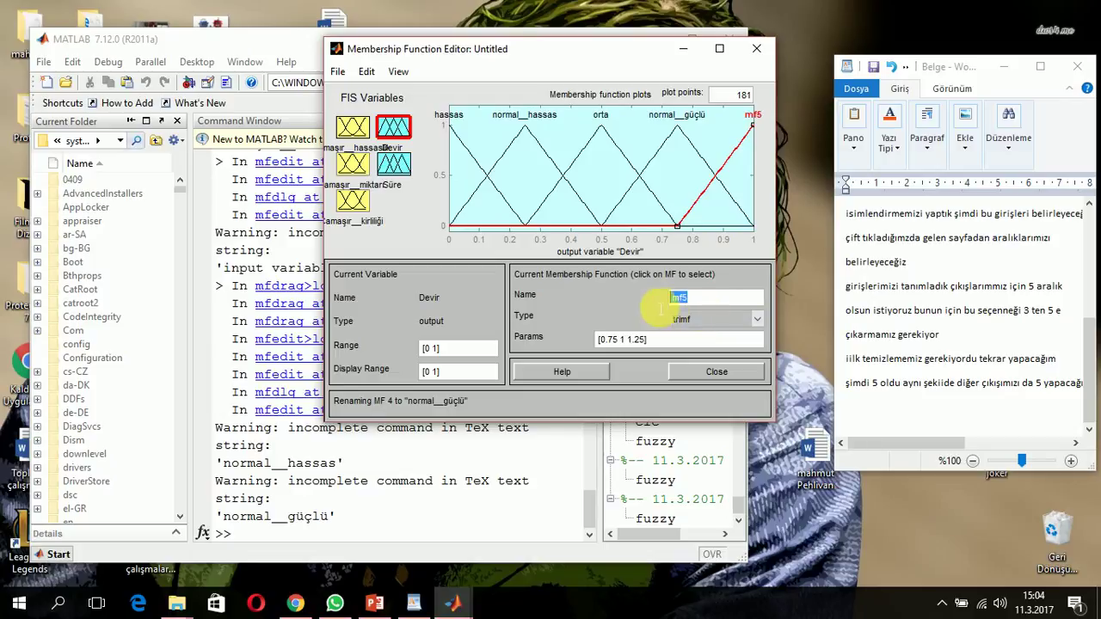
text(güç)
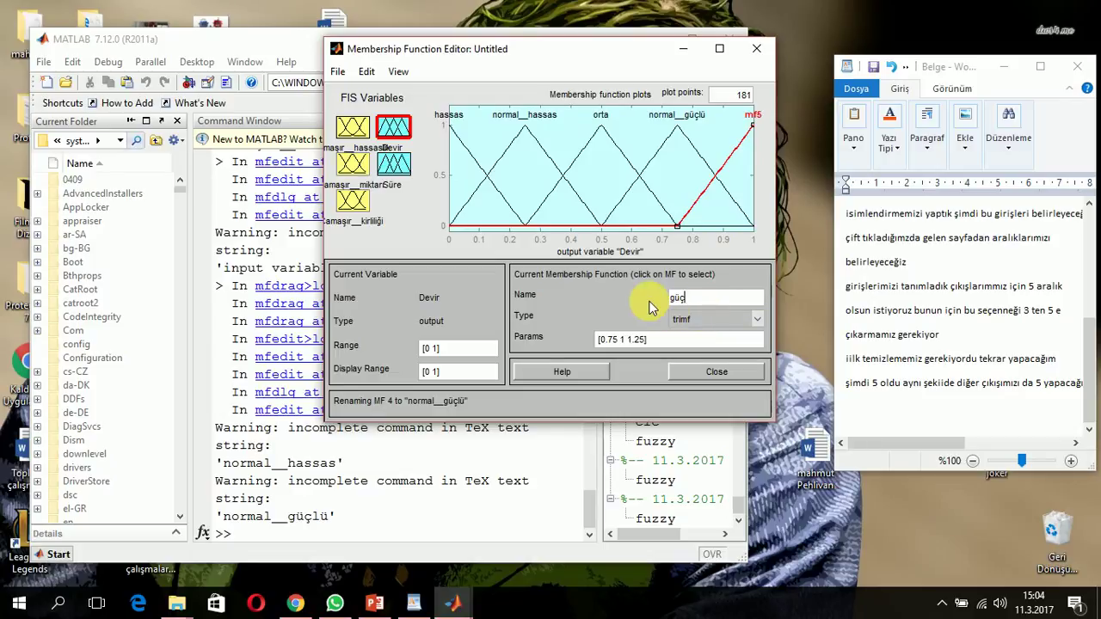
text(lü)
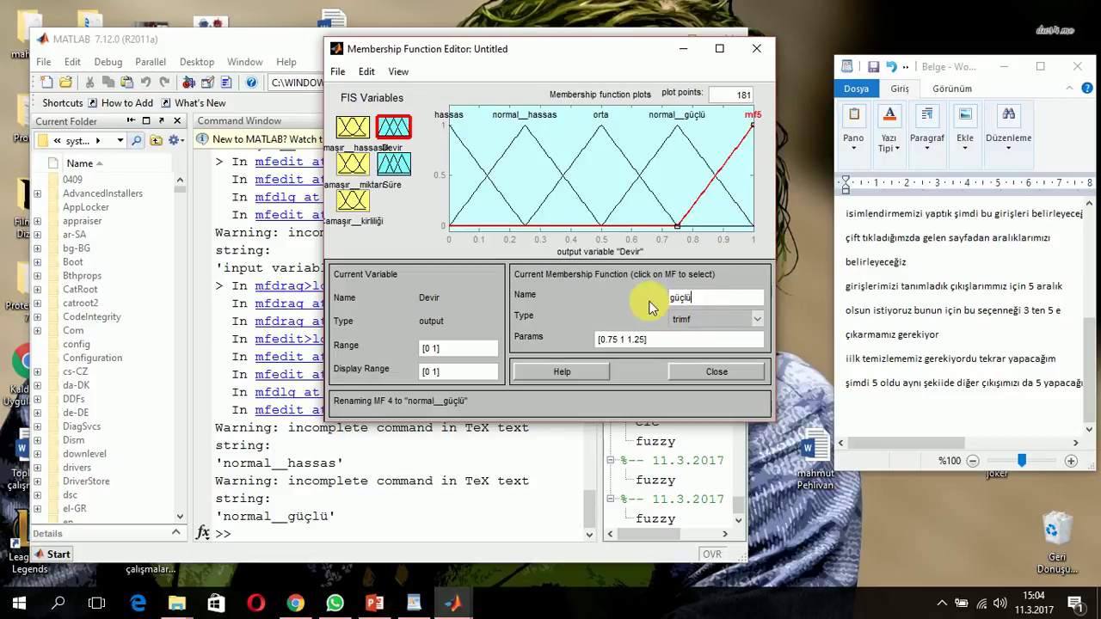
click(703, 189)
Step: Switch to the WordPad note and add the line "aralıklarımızı belirledik şimdi makinemizin 1000 devirde" at its end
click(903, 415)
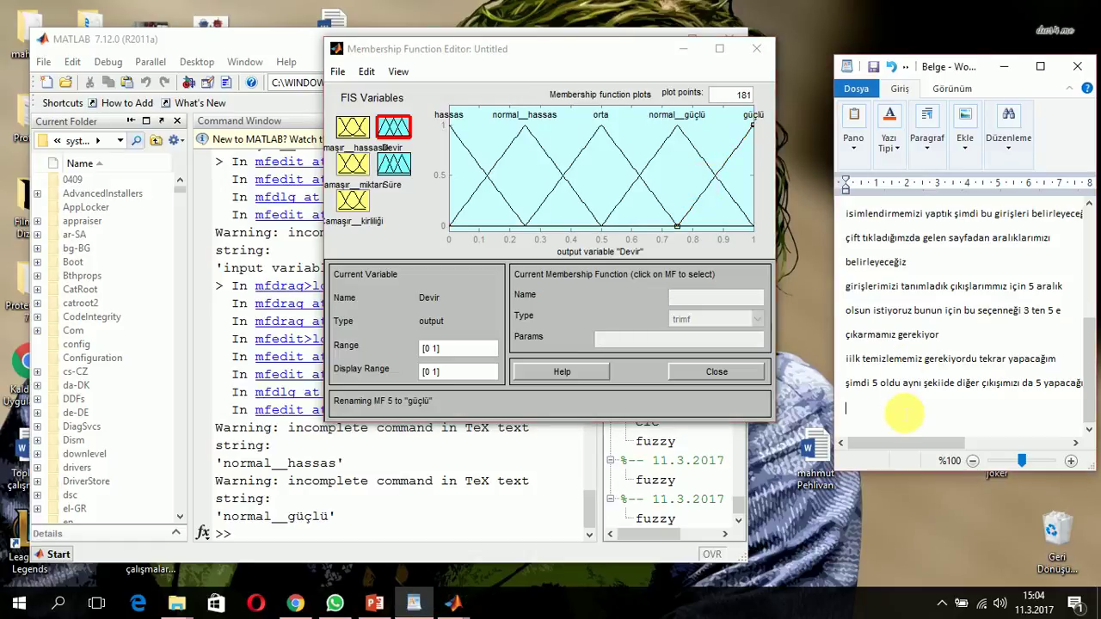
text(aralık)
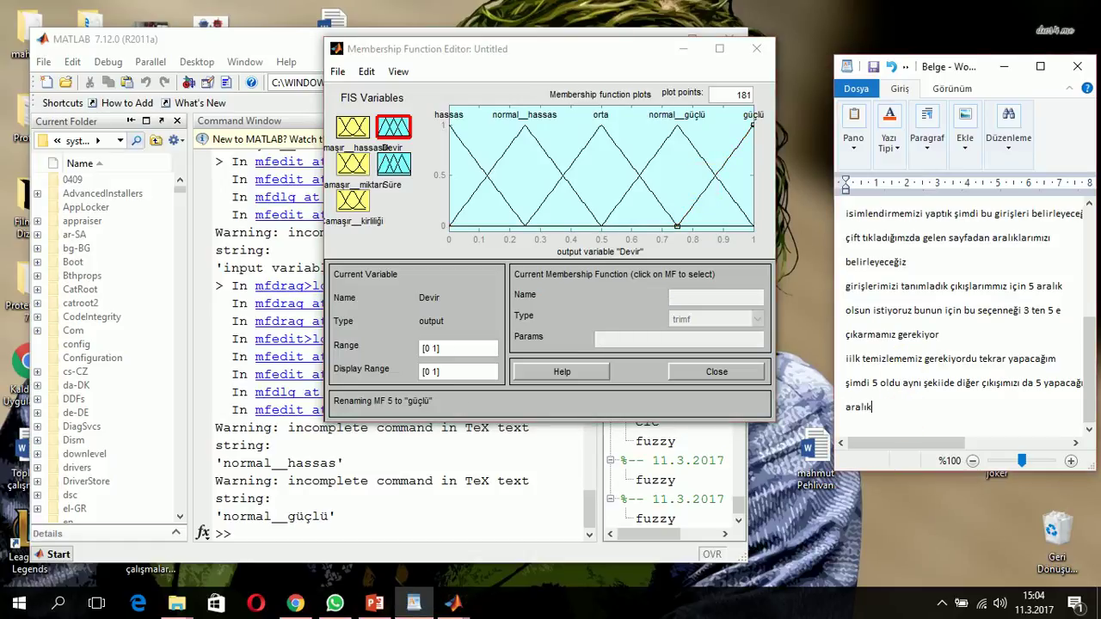
text(larımızı belirlidik şimdi)
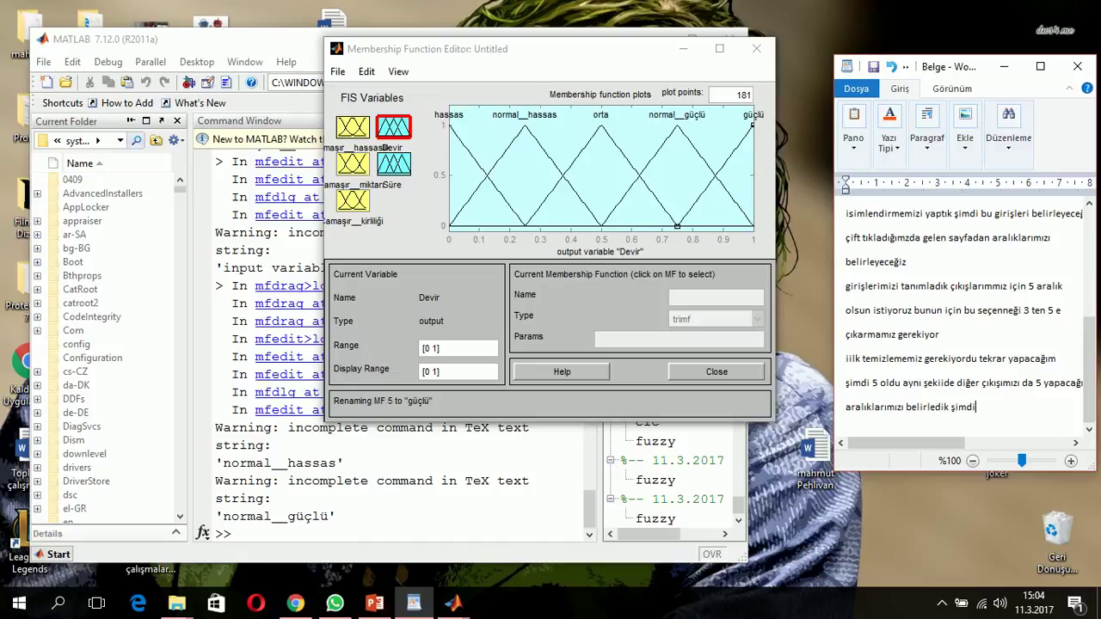
text( makinemizin 1000 dev)
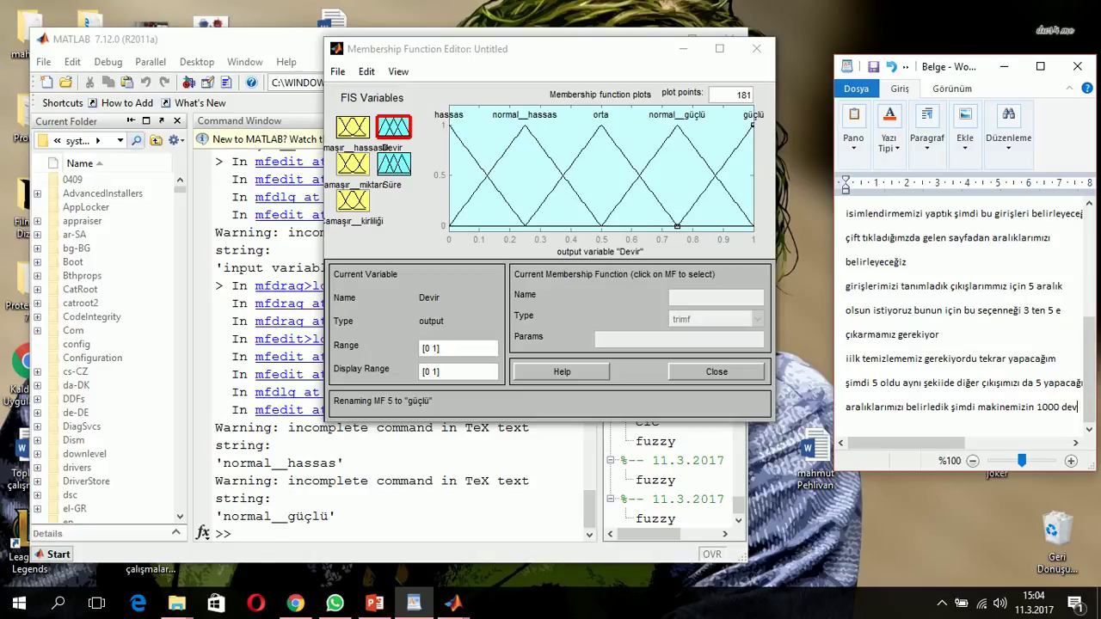
text(irde)
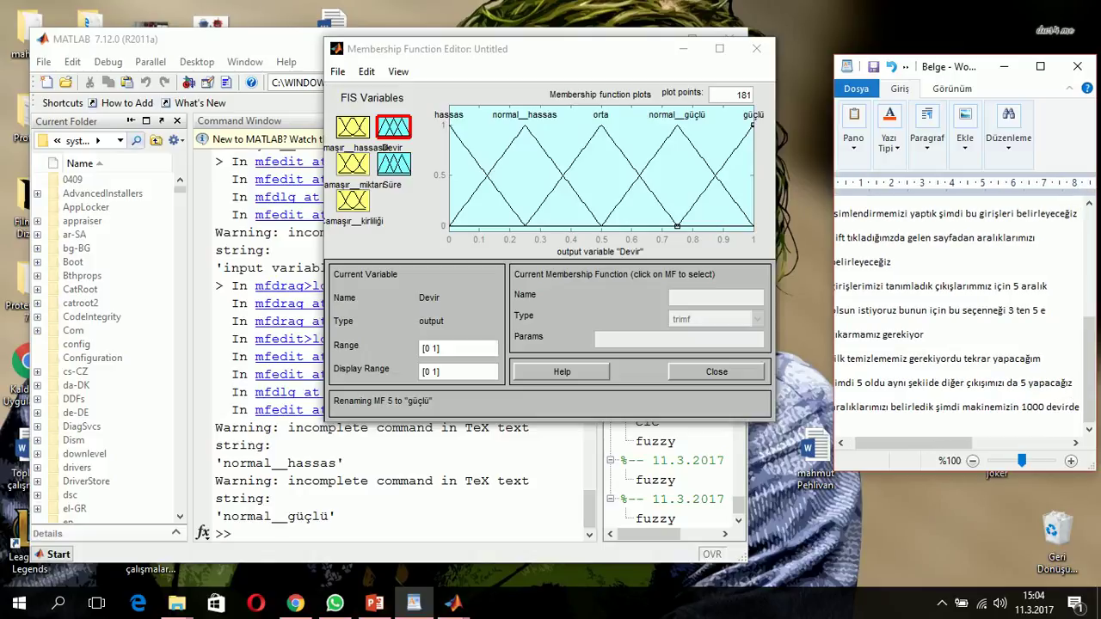
key(Return)
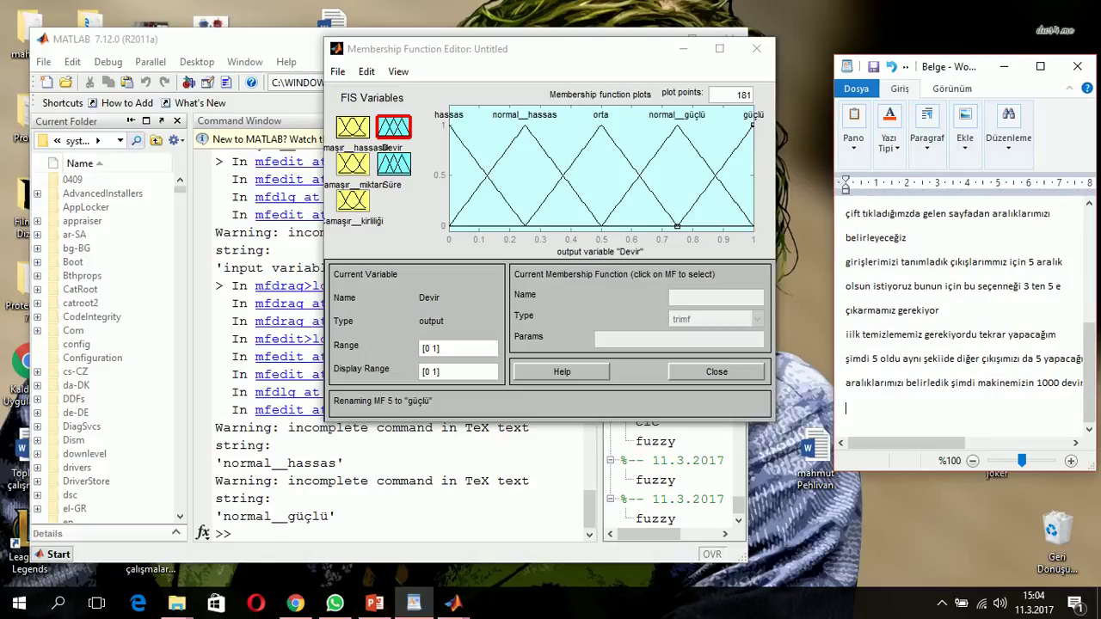
Step: Continue the note with the line "çalıştığını düşünerek devir sayımızı gireceğiz" and start a new line
text(çalıştığını düşünerek de)
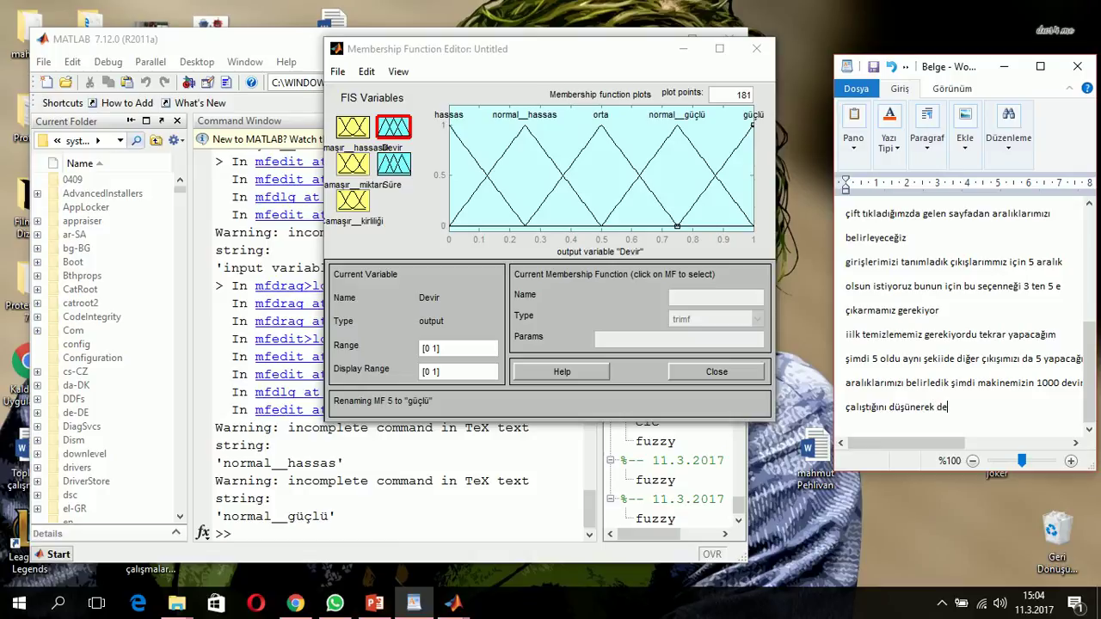
text(vir sayı)
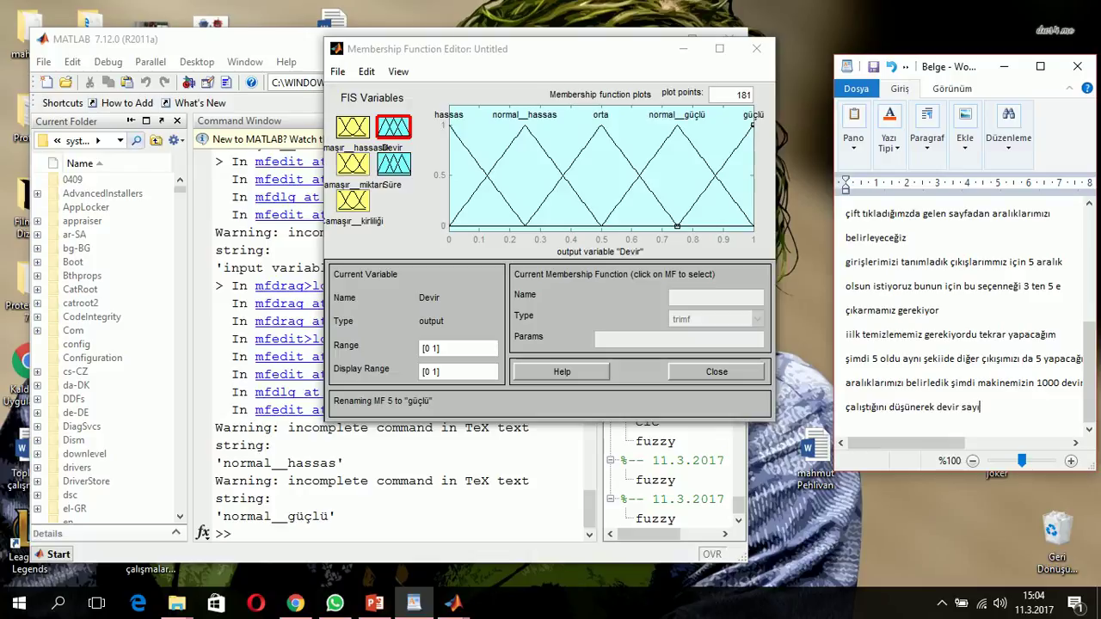
text(mızı gi)
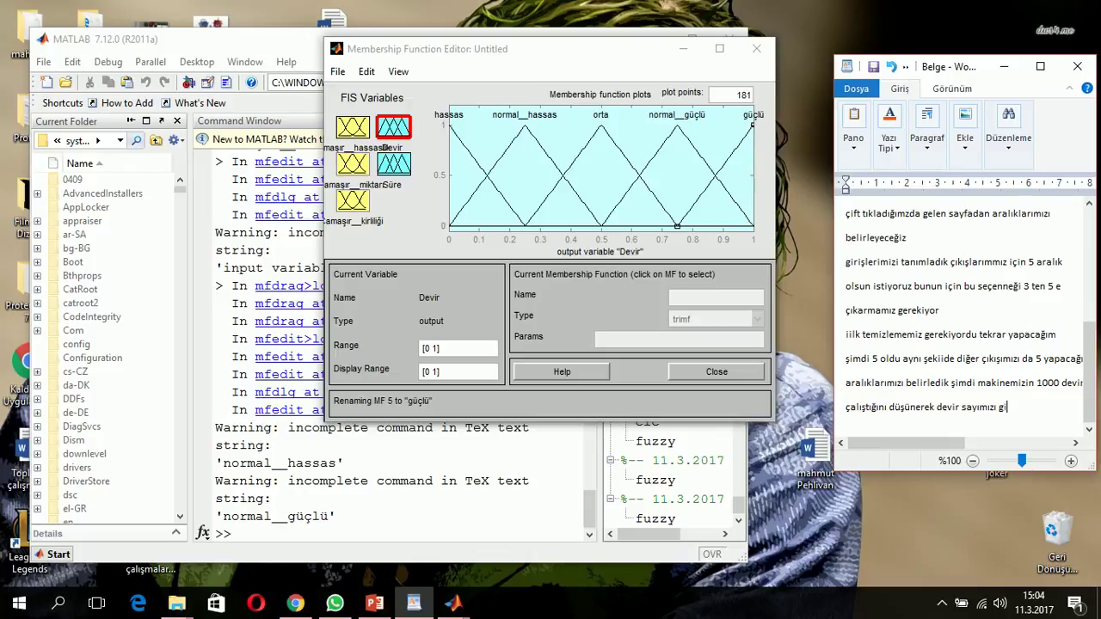
text(receğiz)
key(Return)
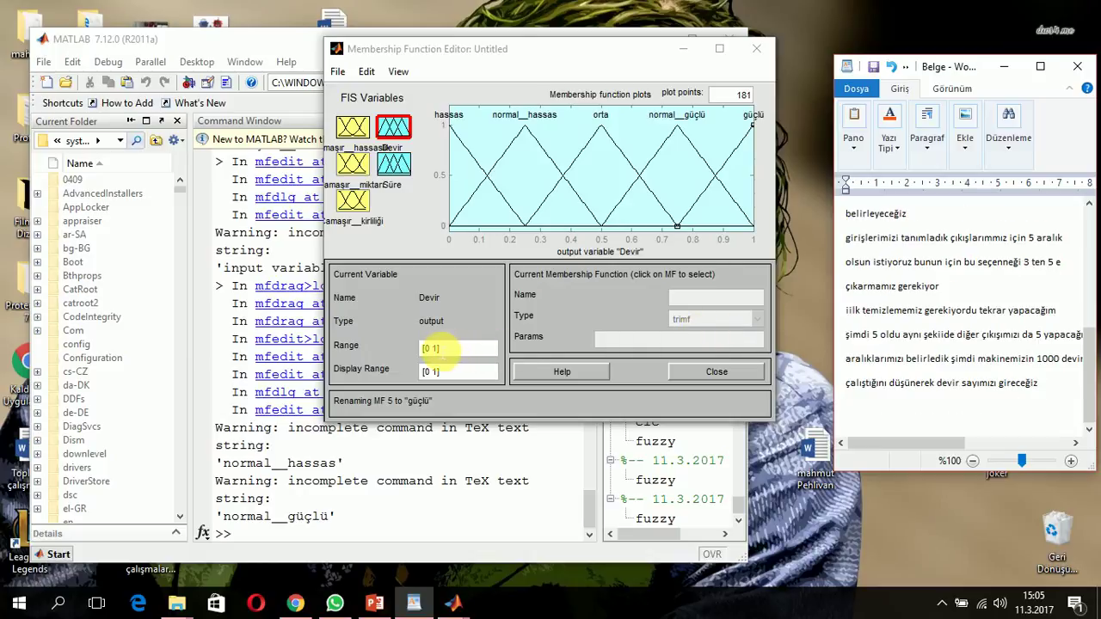
Step: Back in the Membership Function Editor, set the range of the output Devir to [0 1000] and select the output Süre
click(429, 347)
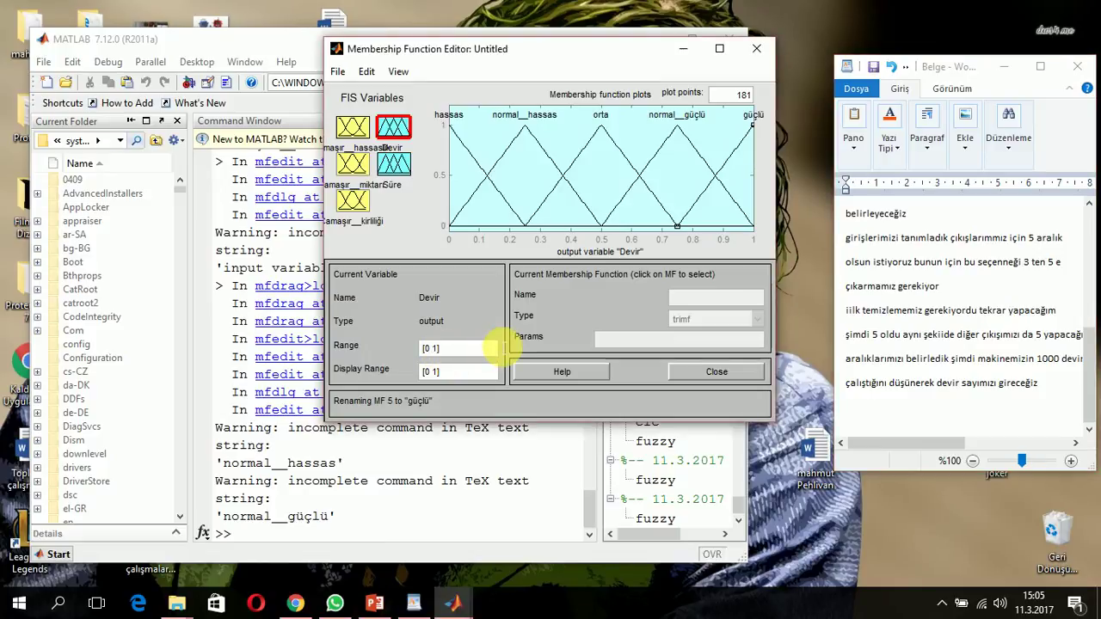
text(000)
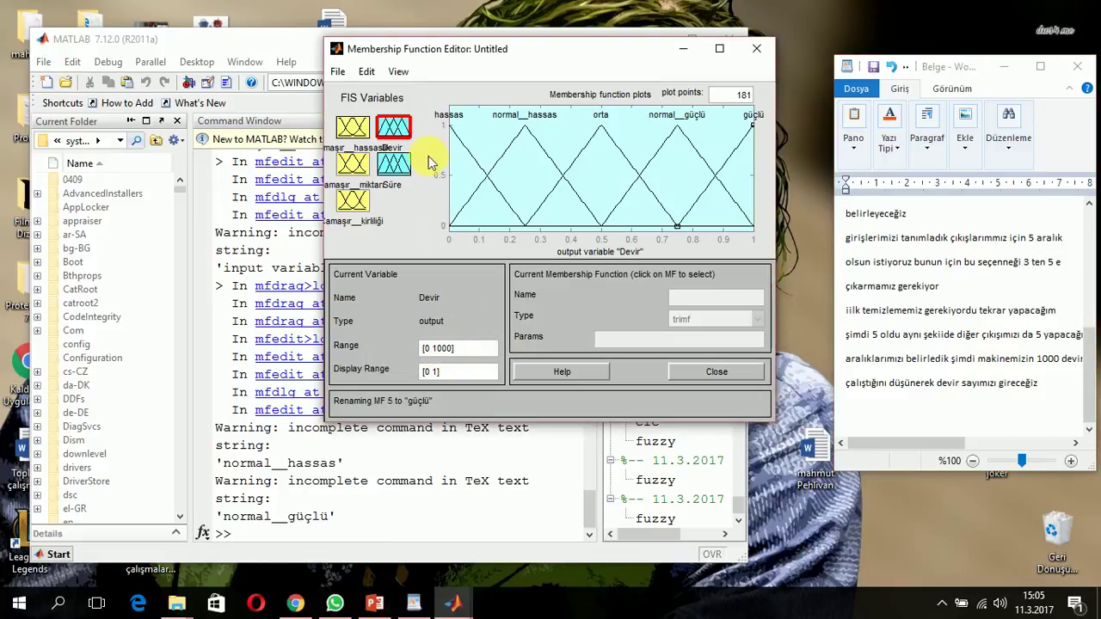
click(393, 163)
click(398, 135)
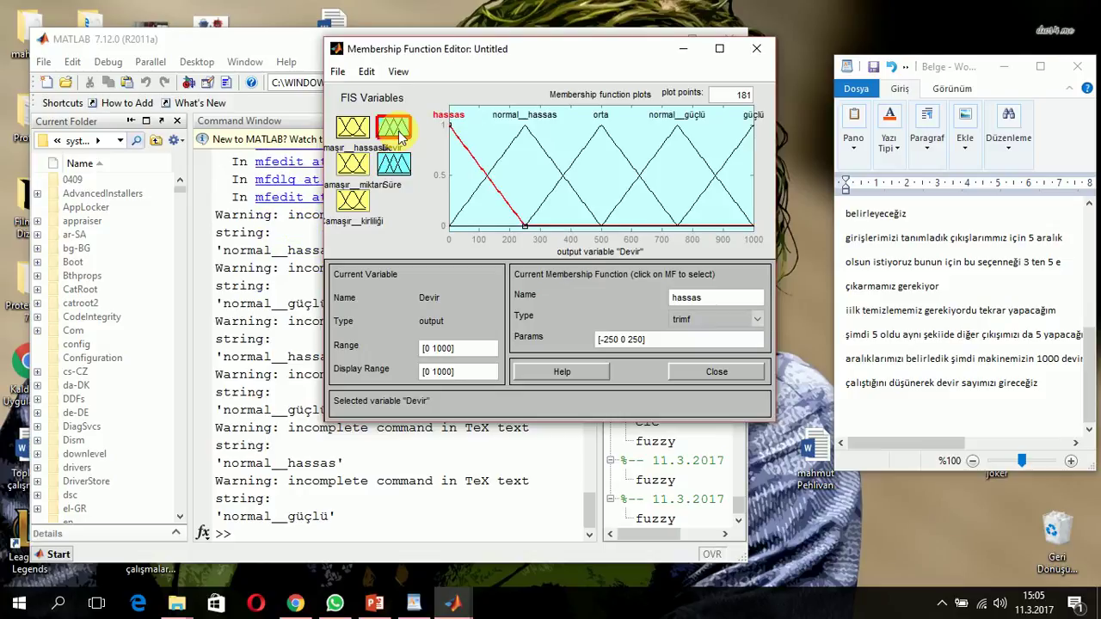
click(394, 163)
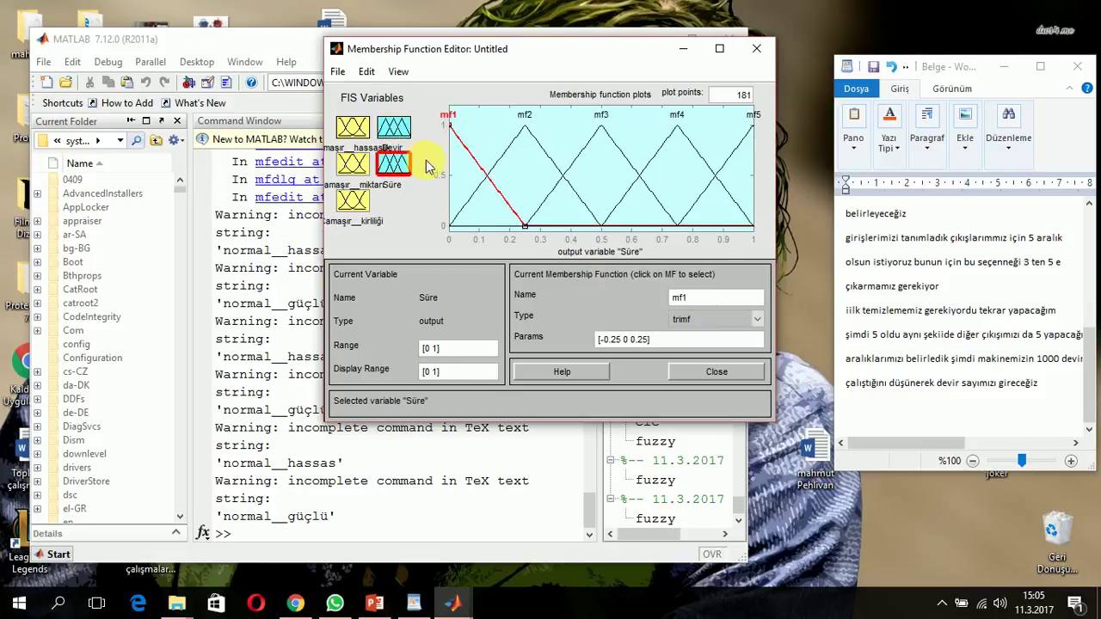
click(393, 129)
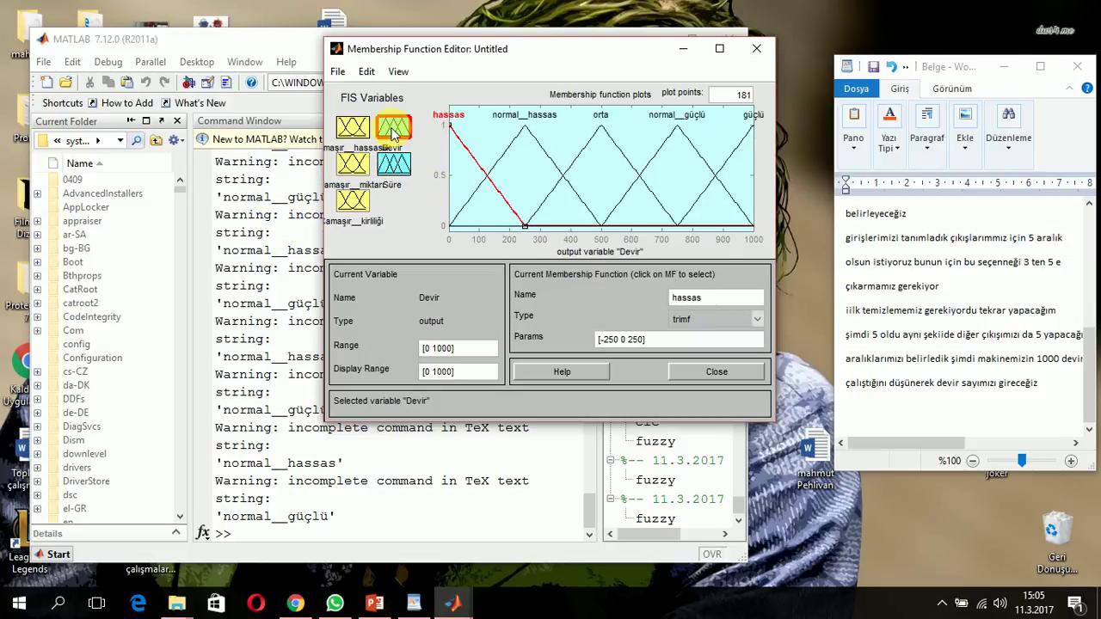
click(394, 163)
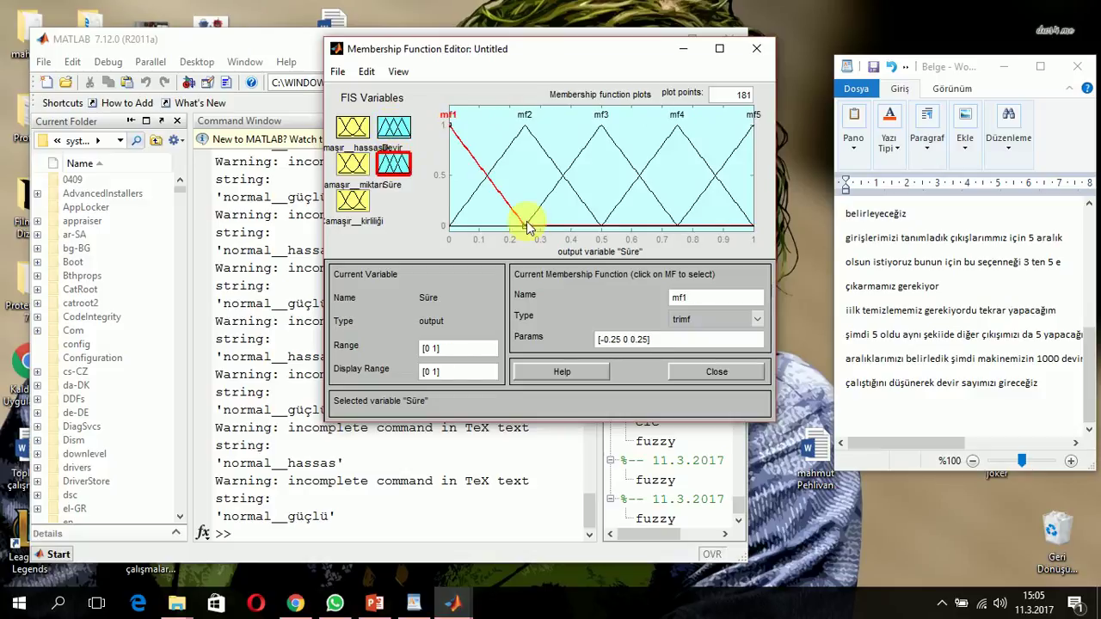
Step: In the WordPad note, add the line "saat ayarımızın 1 saat olmasını maksimum işaretliyorum" and start a new line
click(895, 410)
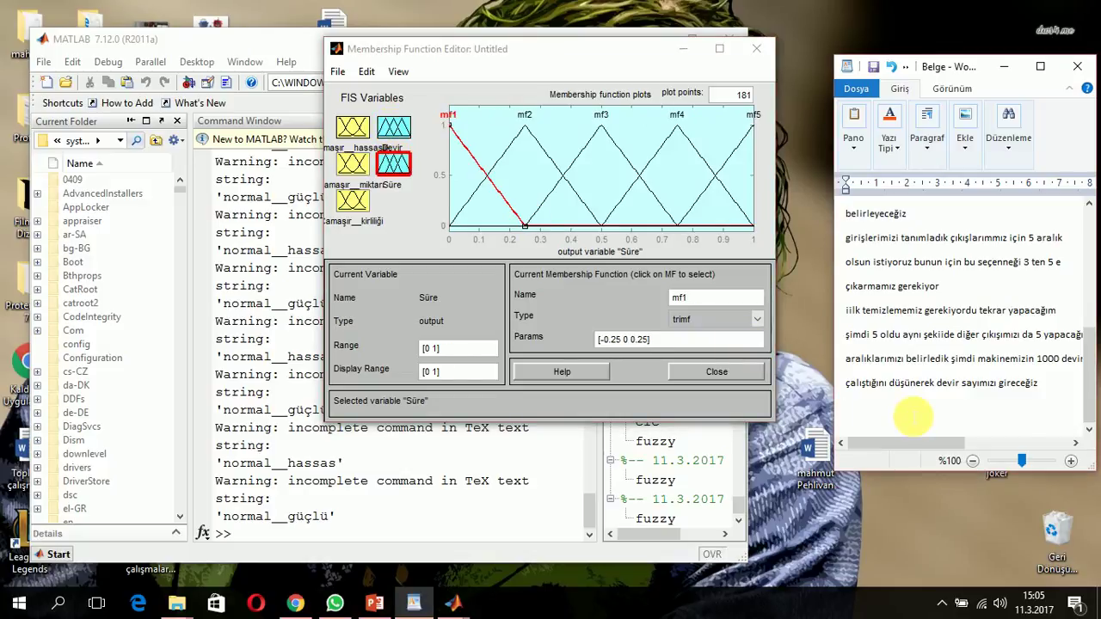
text(saat)
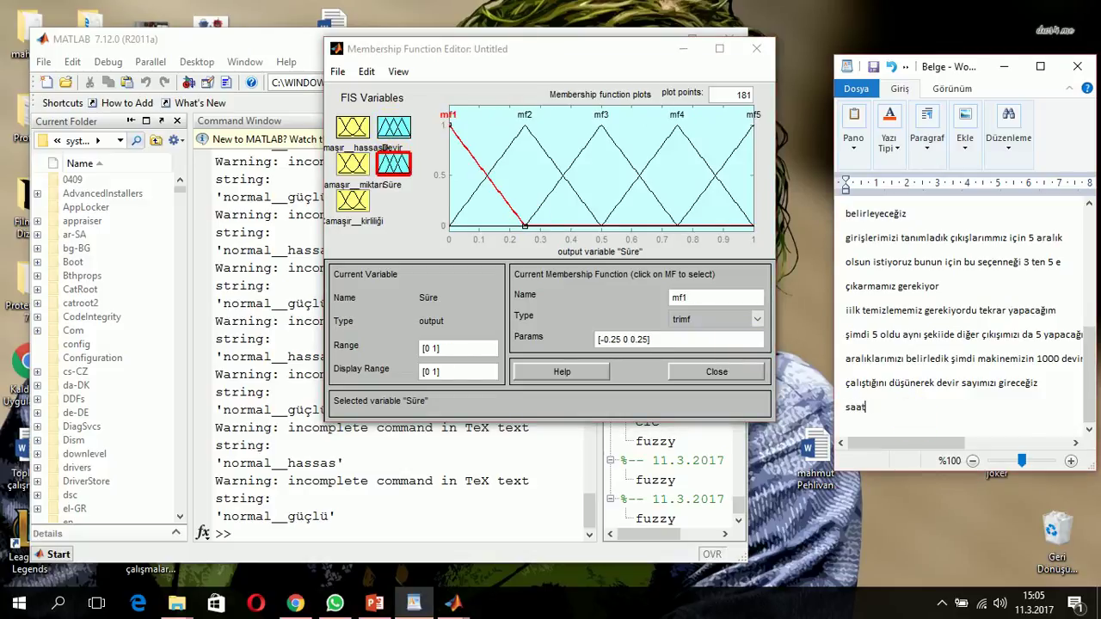
text(t ayra)
key(BackSpace)
key(BackSpace)
text(arımızın)
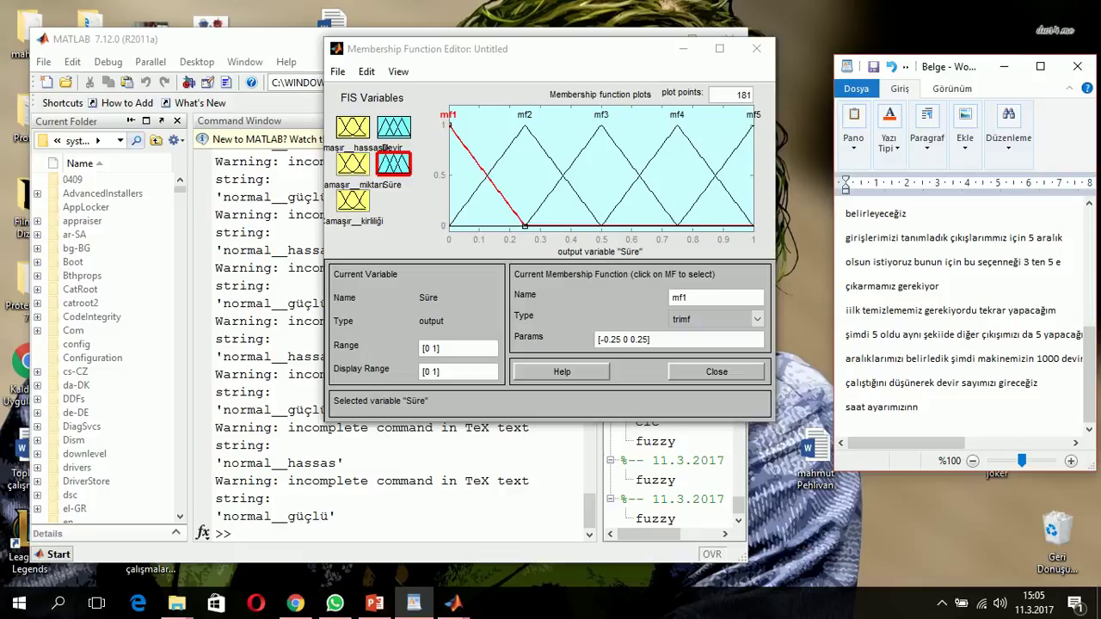
text( 1 saat olmasının)
key(BackSpace)
text(maksimum )
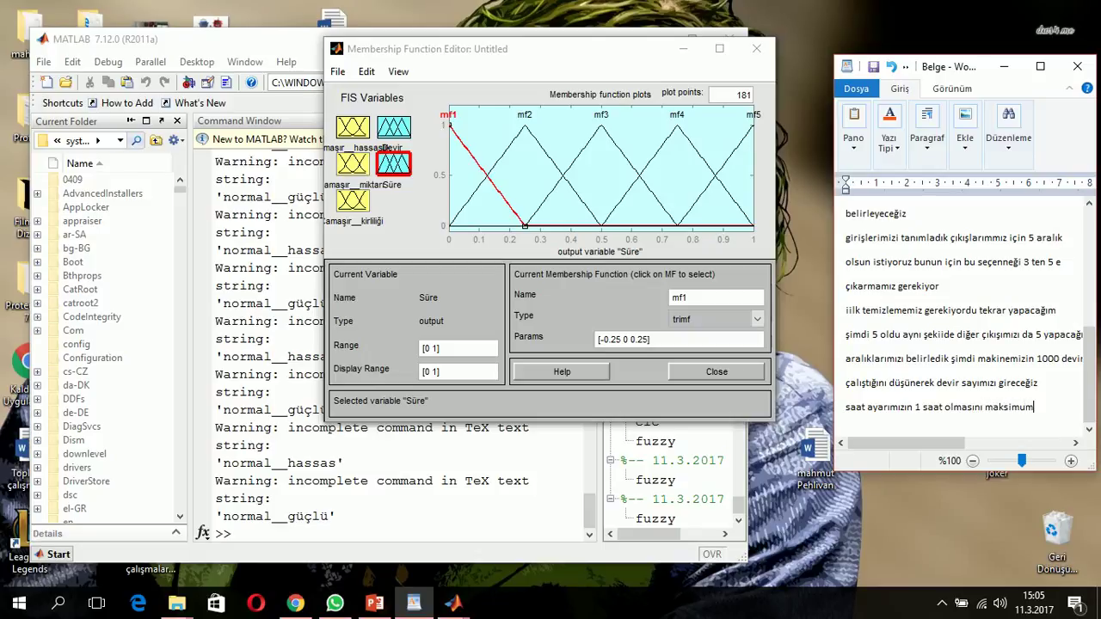
text(işaretliyorum)
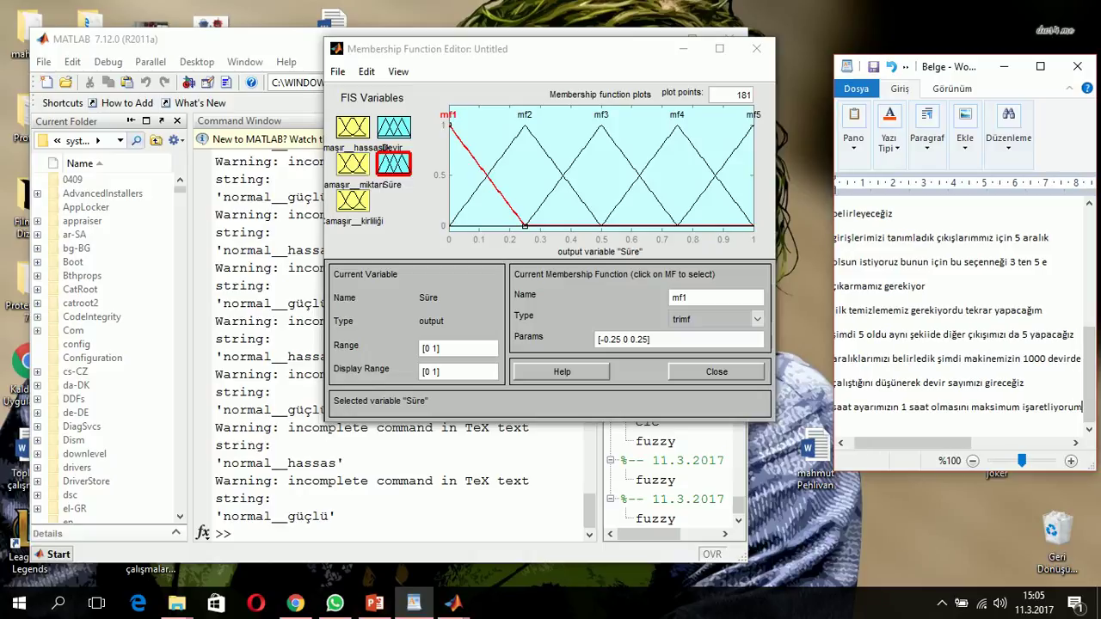
key(Return)
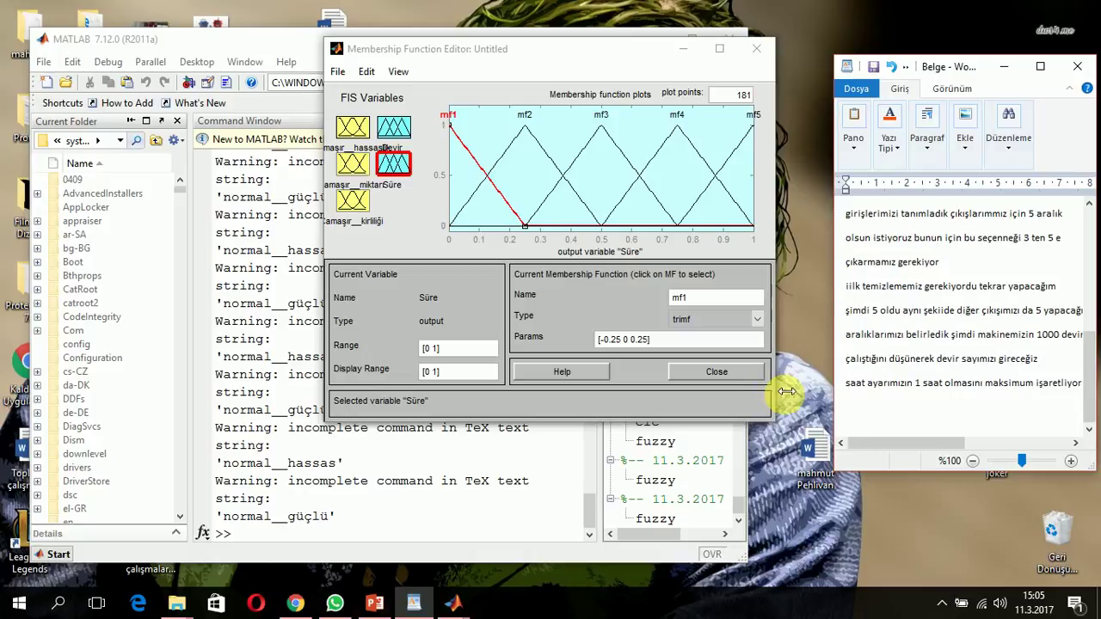
Step: In the Membership Function Editor, rename the first two membership functions of the output Süre, mf1 as kısa and mf2 as normal__kısa
click(430, 349)
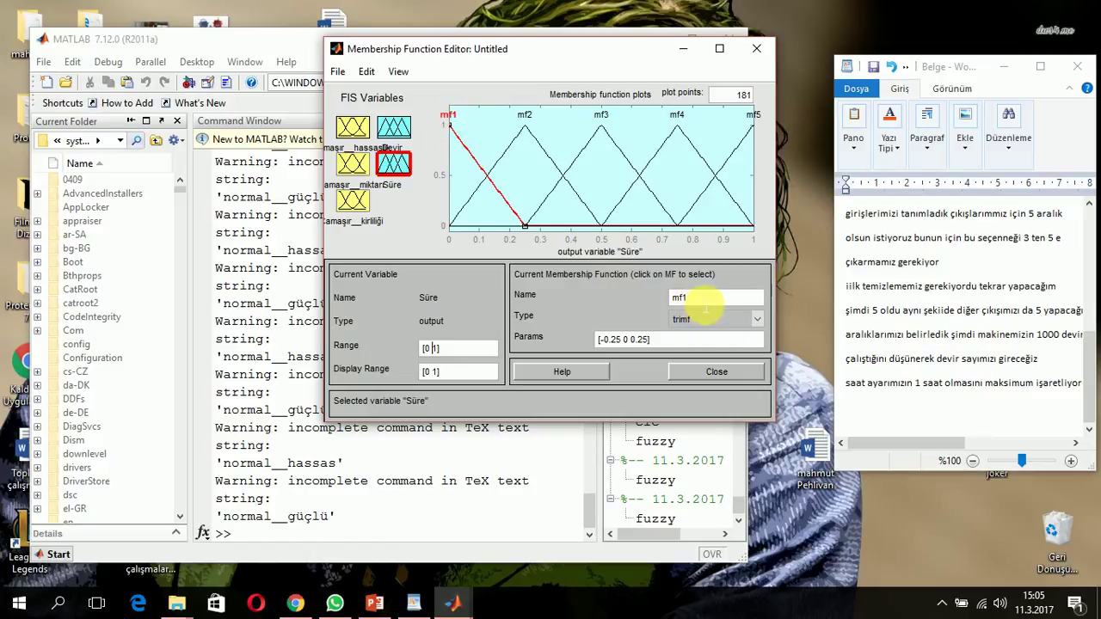
double_click(704, 302)
key(BackSpace)
text(kısa)
click(525, 116)
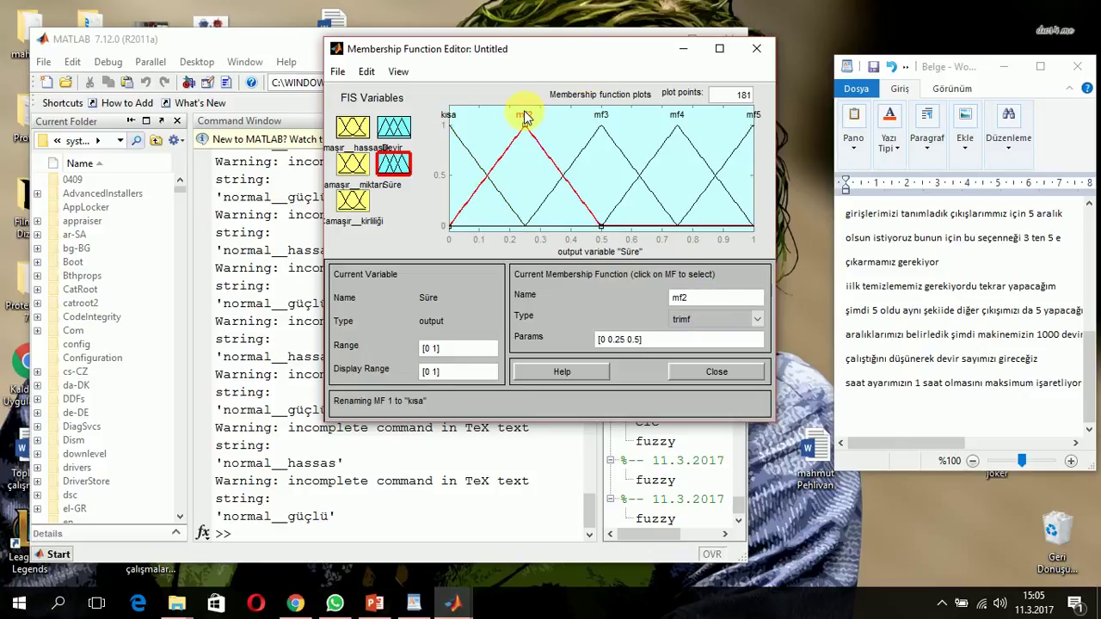
double_click(683, 296)
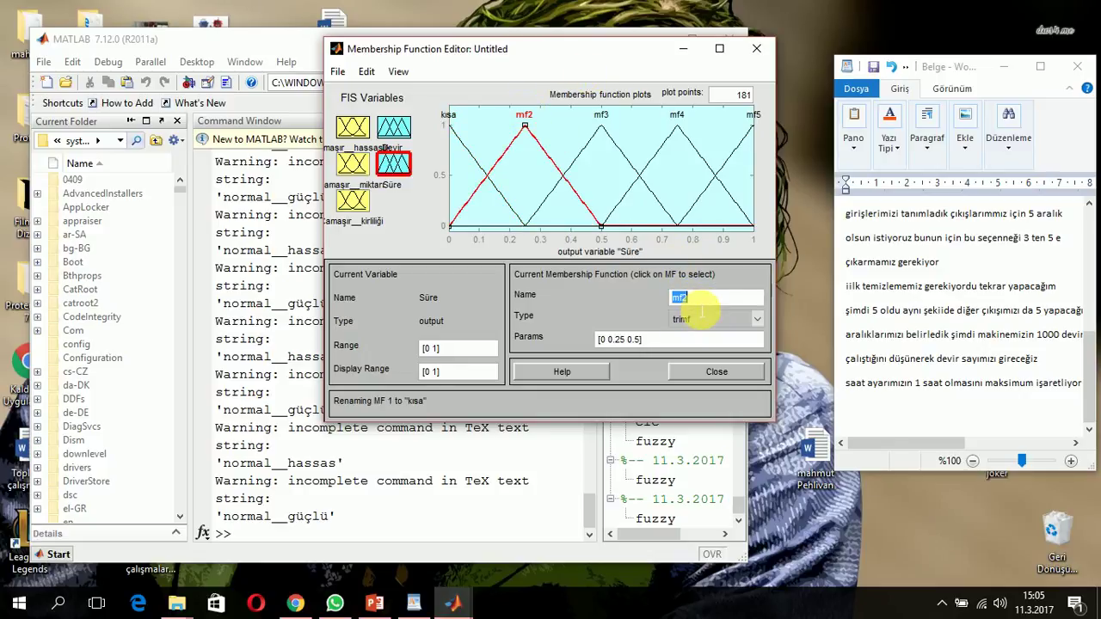
text(normal__kısa)
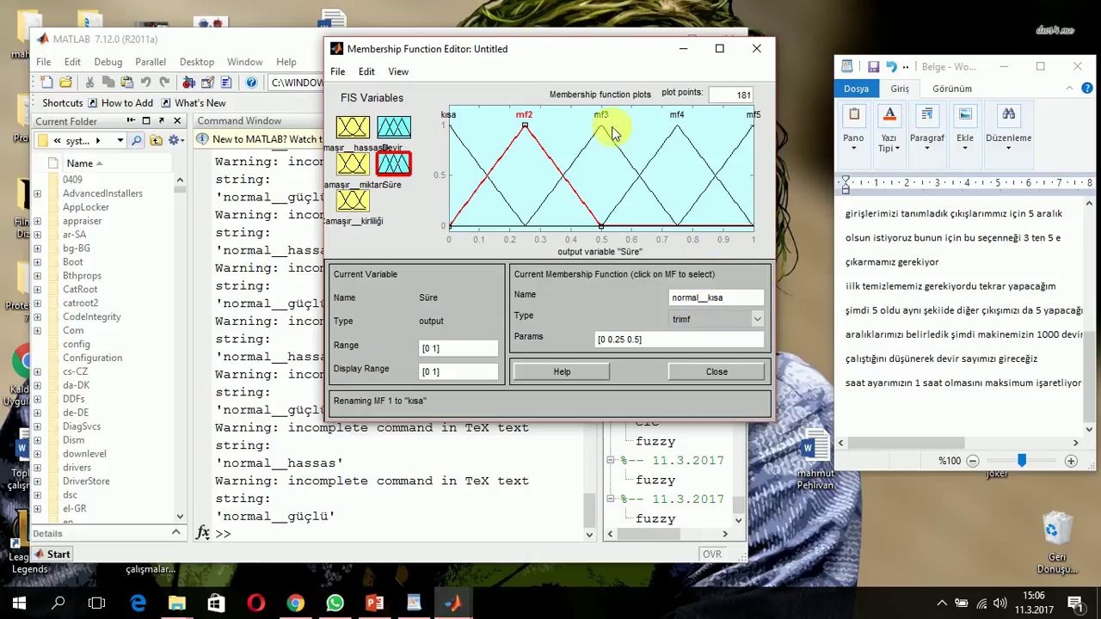
Step: Rename the third and fourth membership functions of the output Süre, mf3 as orta and mf4 as normal__uzun
click(680, 229)
double_click(716, 301)
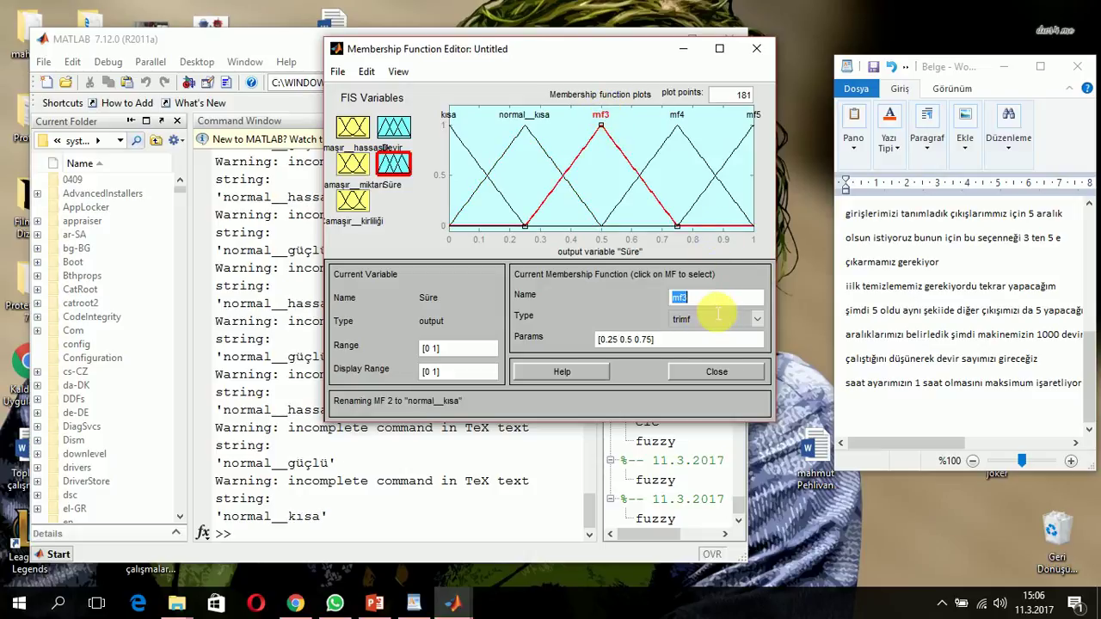
text(orta)
click(678, 128)
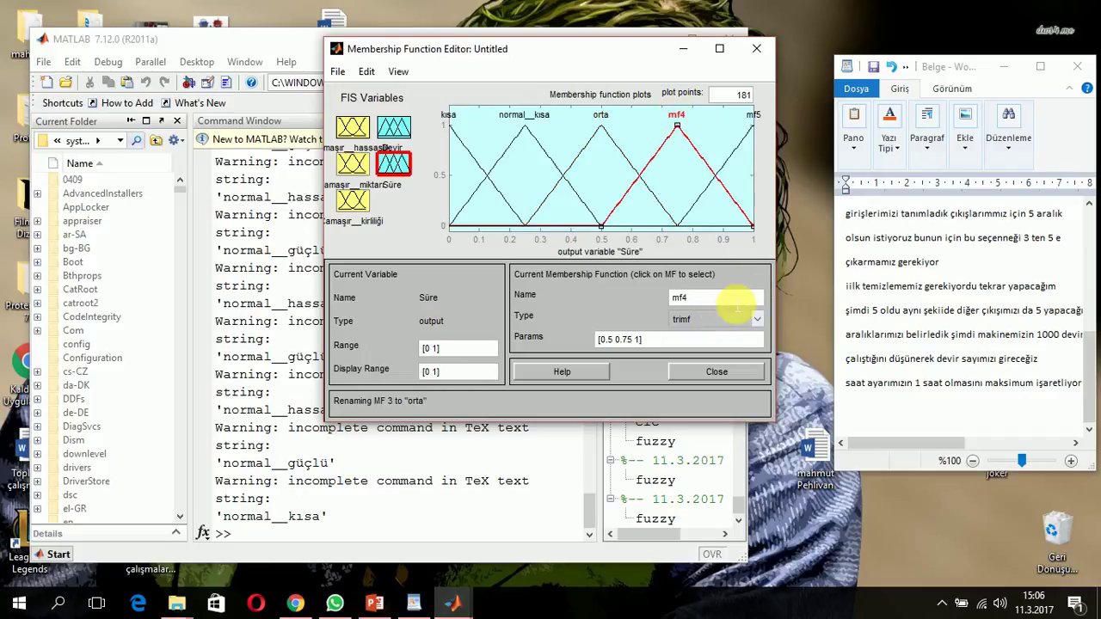
double_click(735, 300)
key(BackSpace)
text(normal__uzun)
Step: Rename the last membership function of the output Süre, mf5, as uzun
click(752, 116)
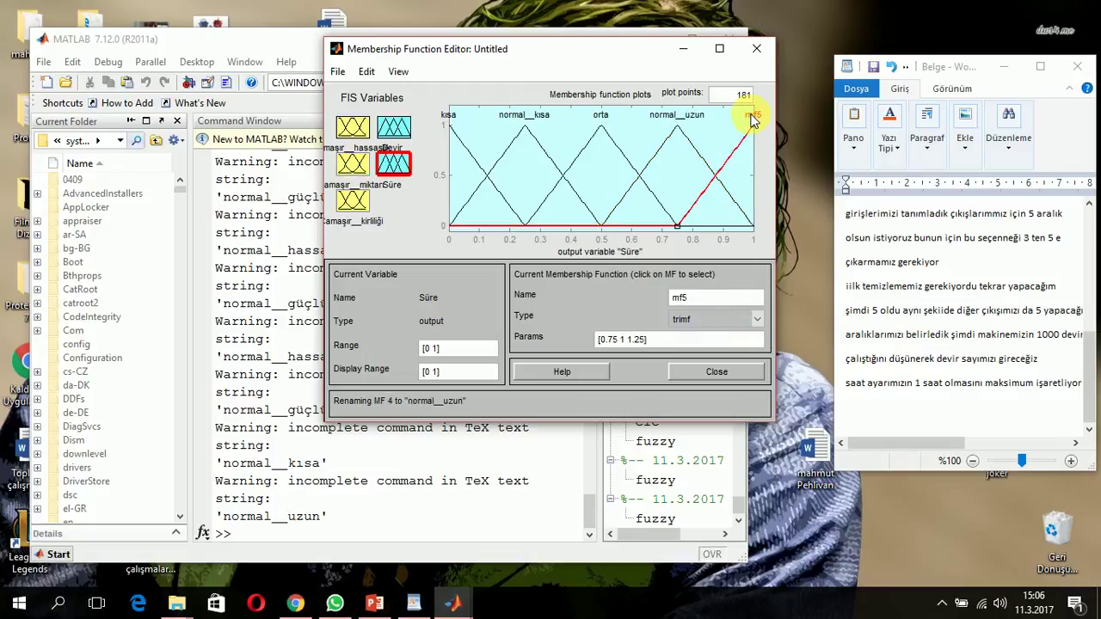
click(711, 296)
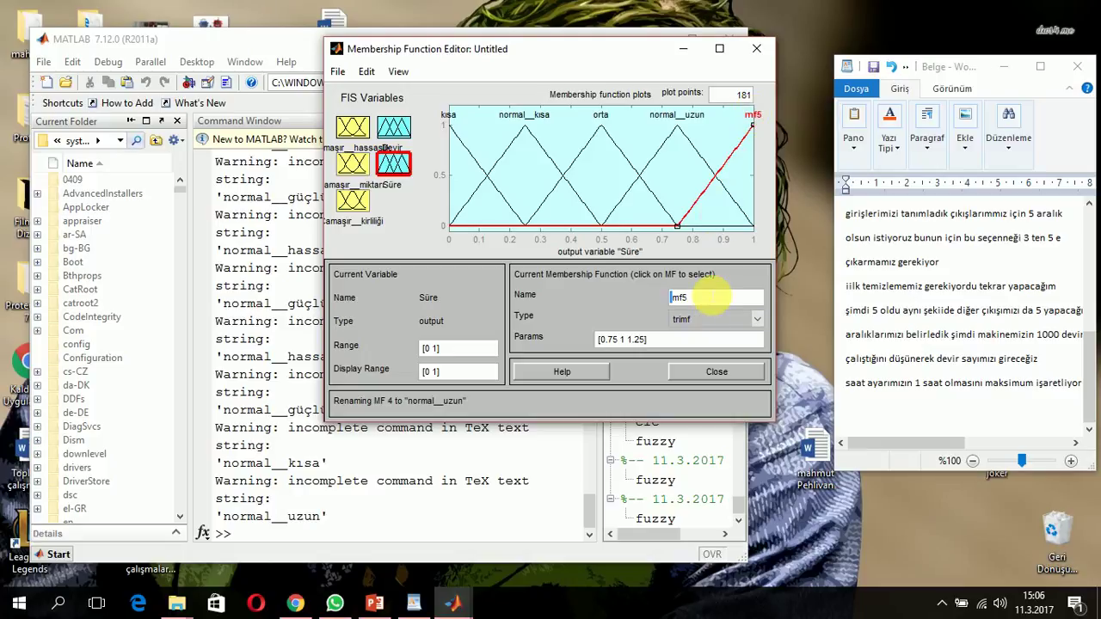
key(Return)
key(BackSpace)
key(BackSpace)
key(BackSpace)
text(uzu)
click(719, 202)
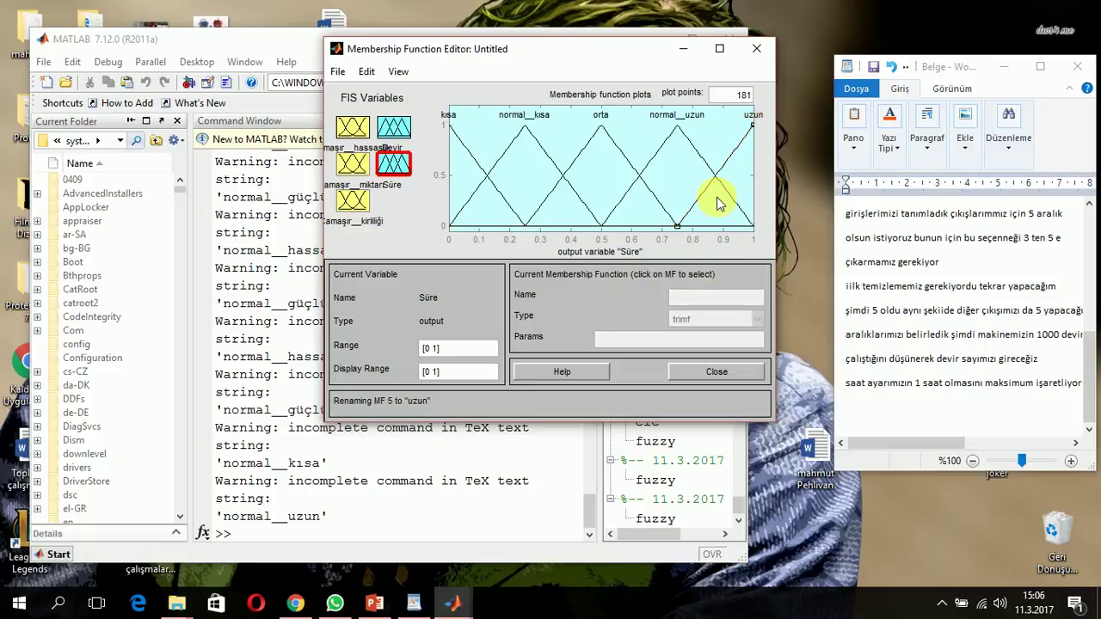
Step: Switch to the WordPad note and begin its next line with "giri"
click(928, 421)
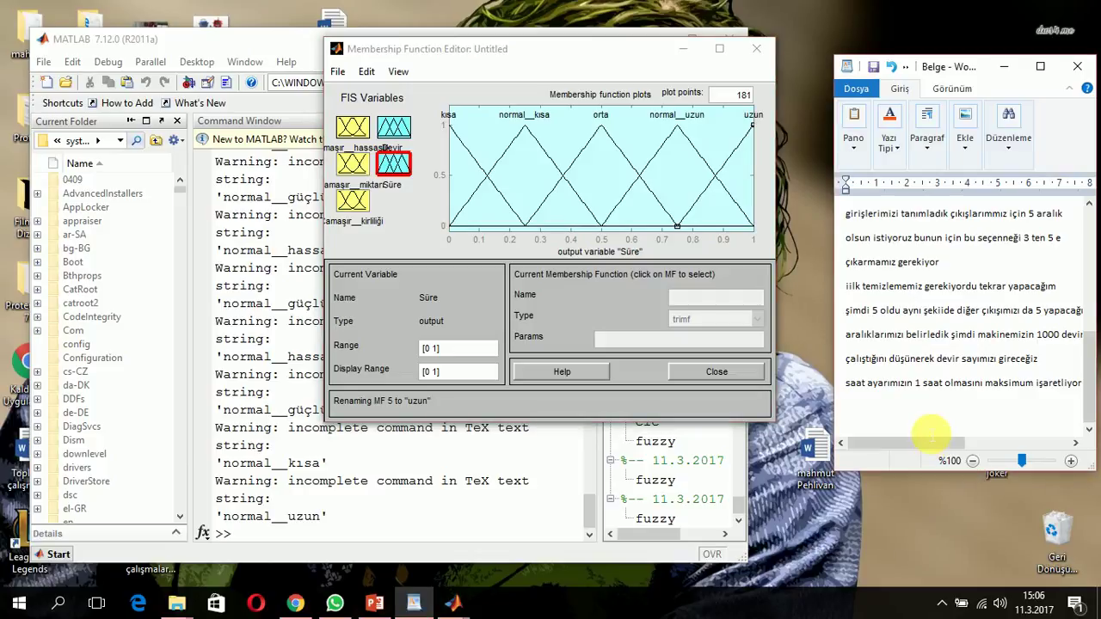
text(giri)
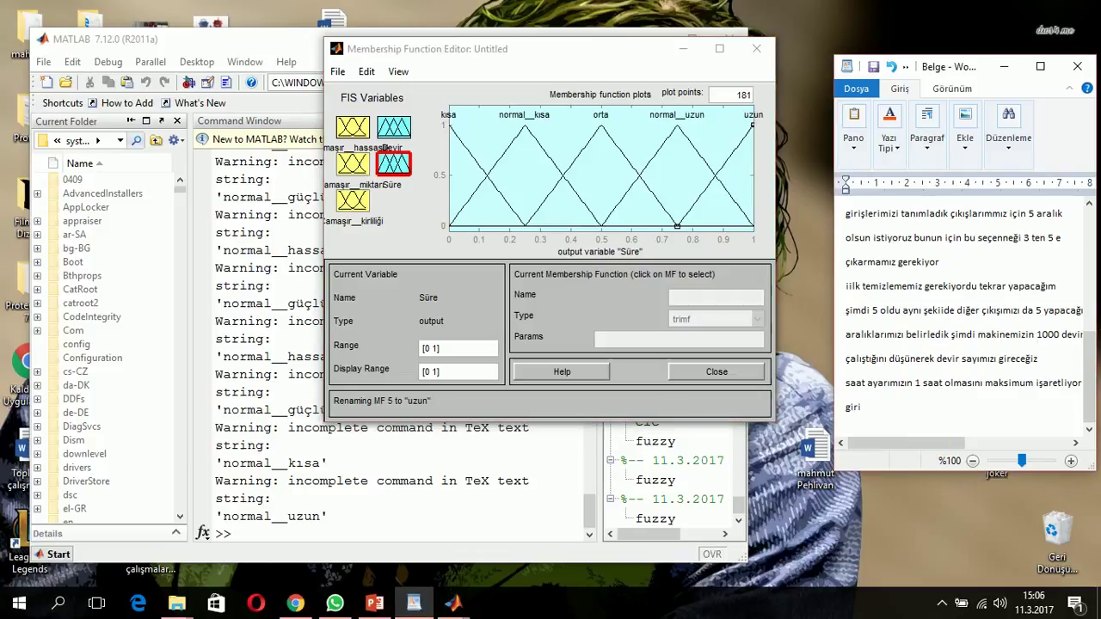
Step: Complete the note line "giriş ve çıkkılarımızı tanımladık şimdi bu penccereyi kapatabiliri" and start a new line
text(ş ve çıkkı)
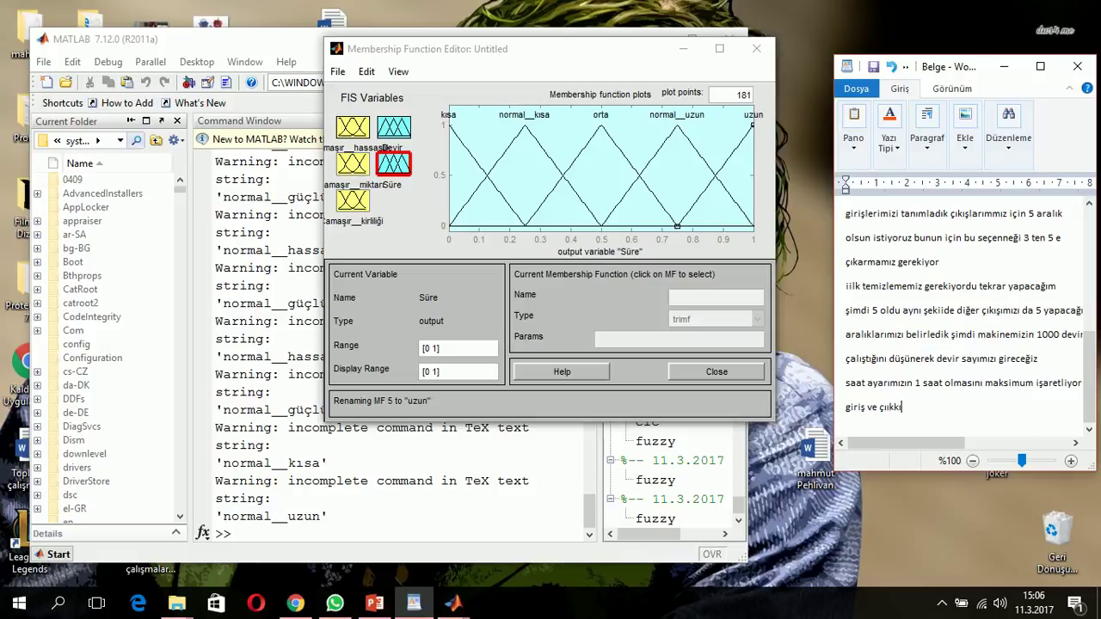
text(larımızı tanımladık şimdi)
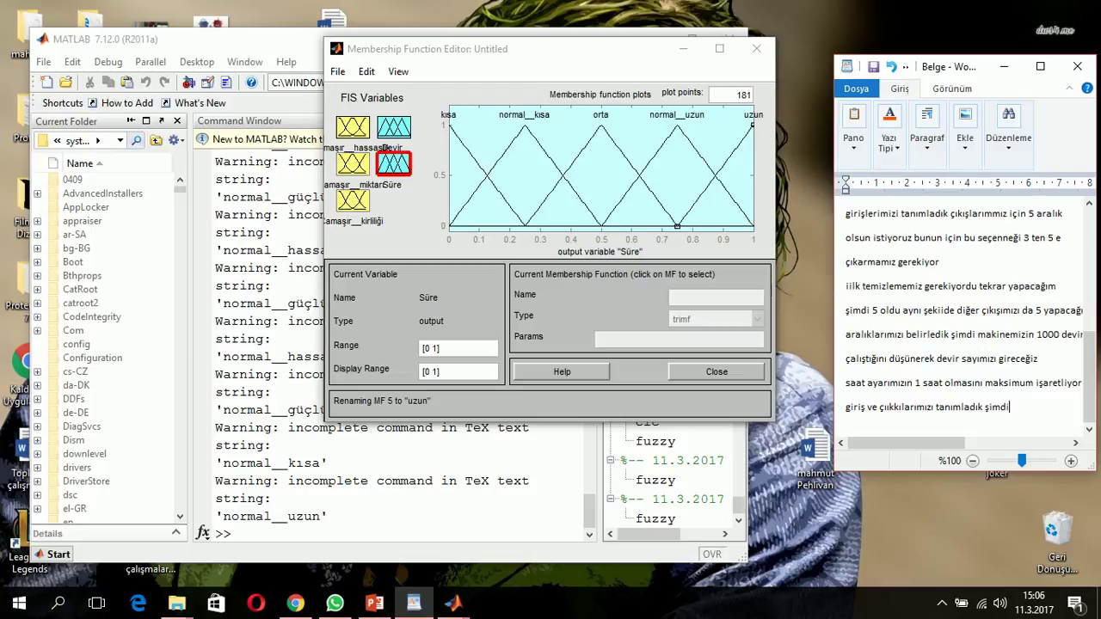
text( bu penccereyi kapa)
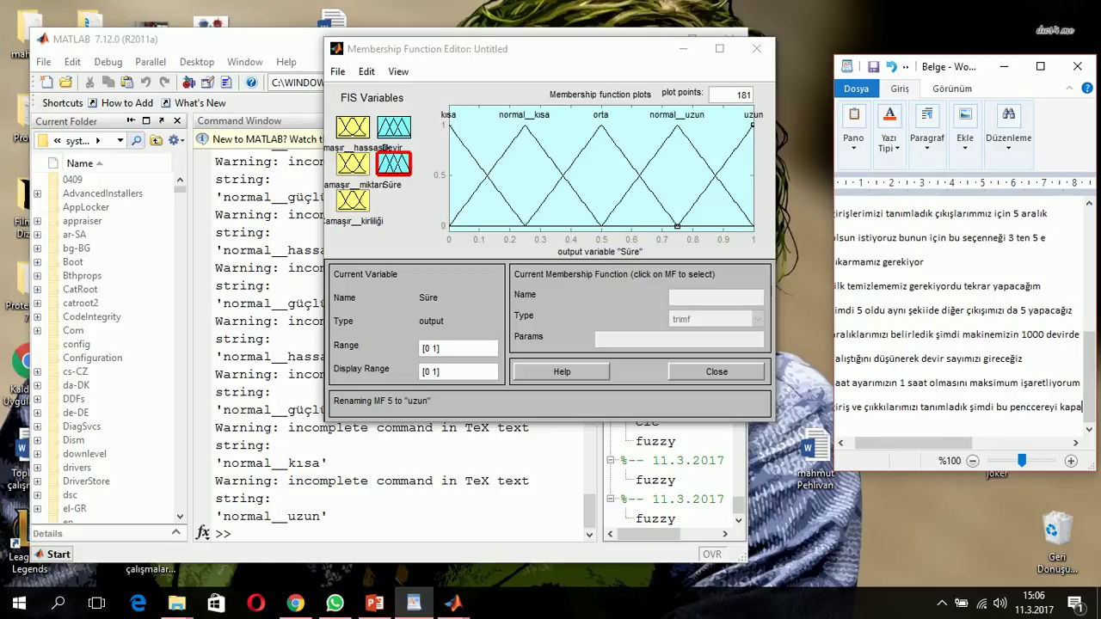
text(tabil)
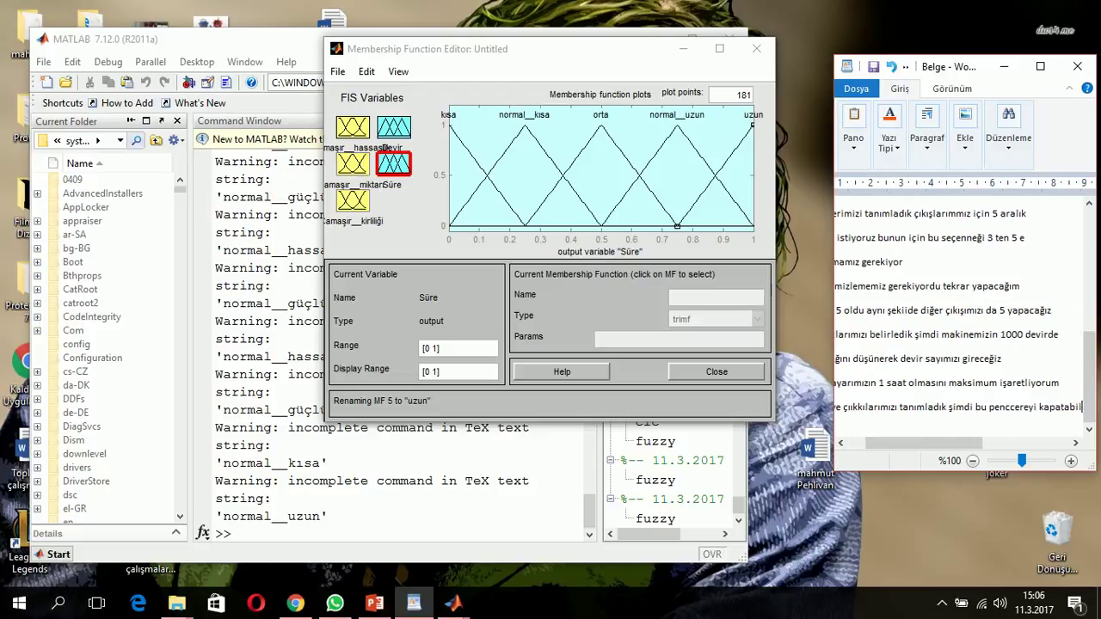
text(i)
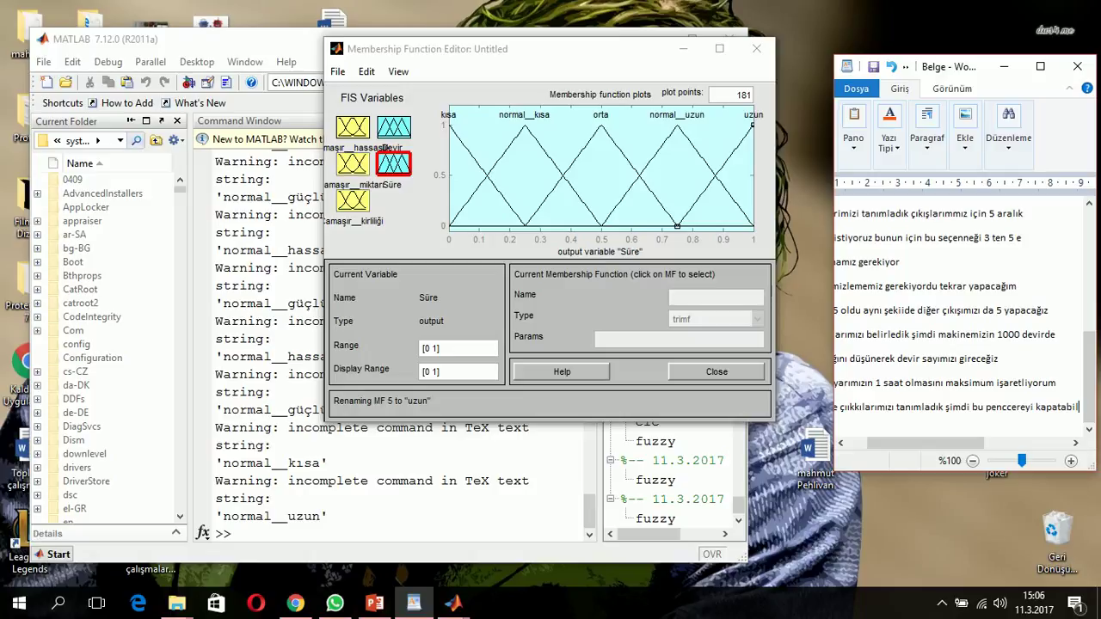
text(ri)
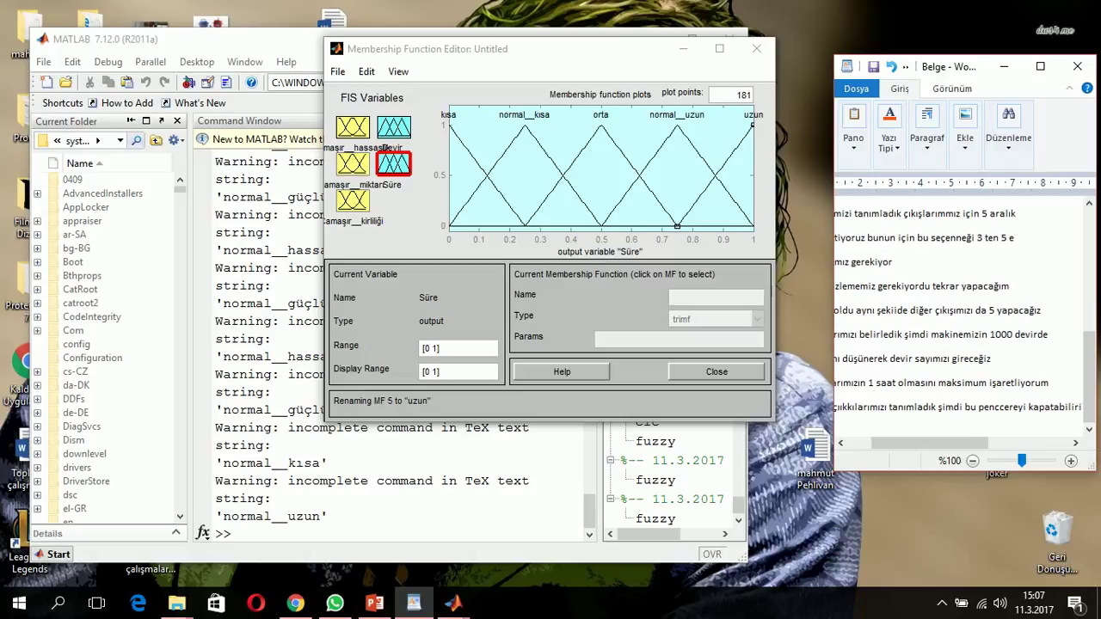
key(Return)
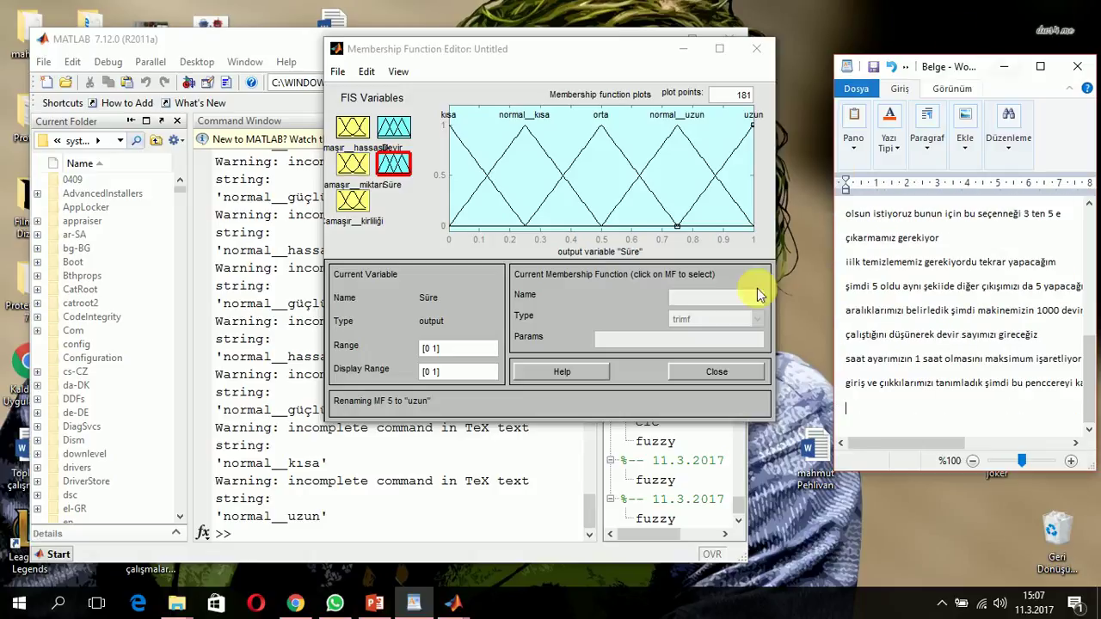
Step: In MATLAB, close the Membership Function Editor and open the Rule Editor of the mamdani system
click(722, 373)
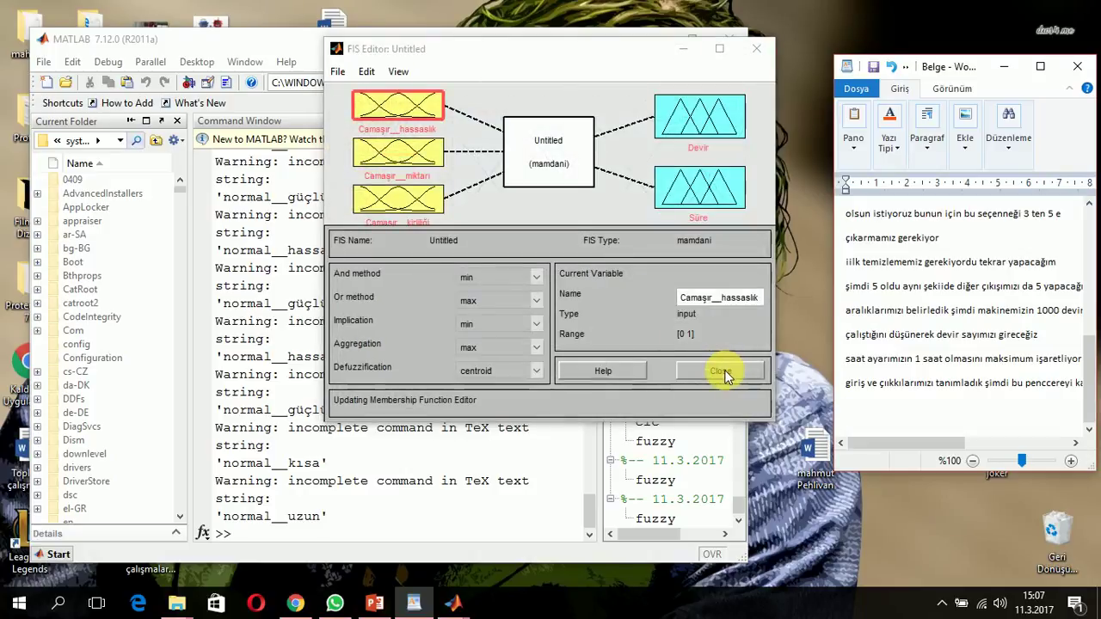
double_click(552, 174)
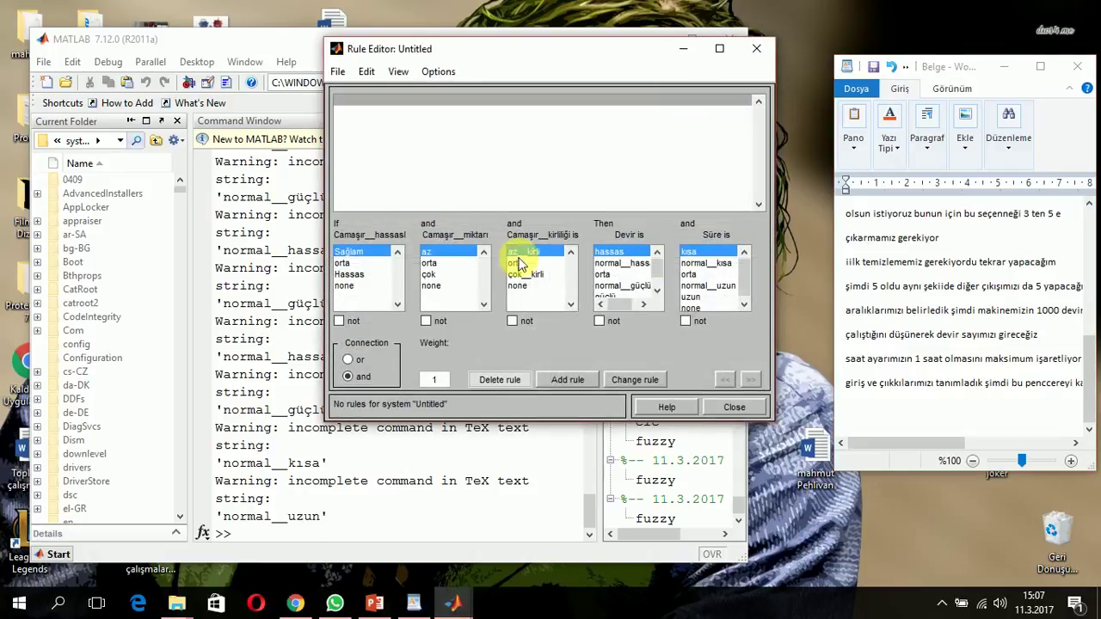
Step: In the WordPad notes, add the line "şimdi ise makinemiiz için karar döngülerini oluşturacağız"
click(894, 425)
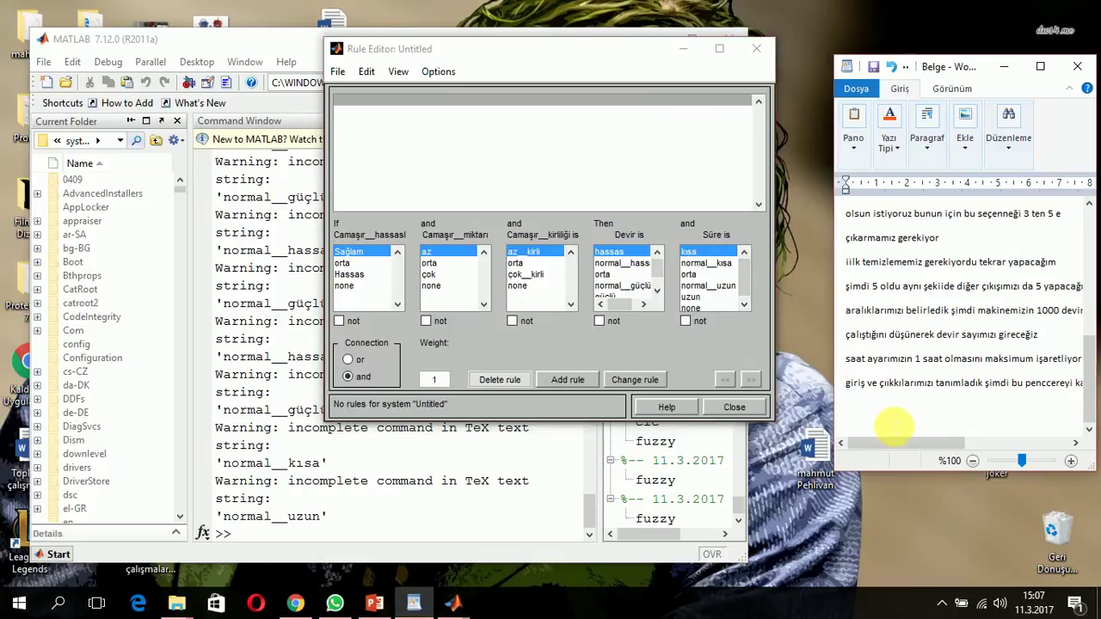
text(şimdi )
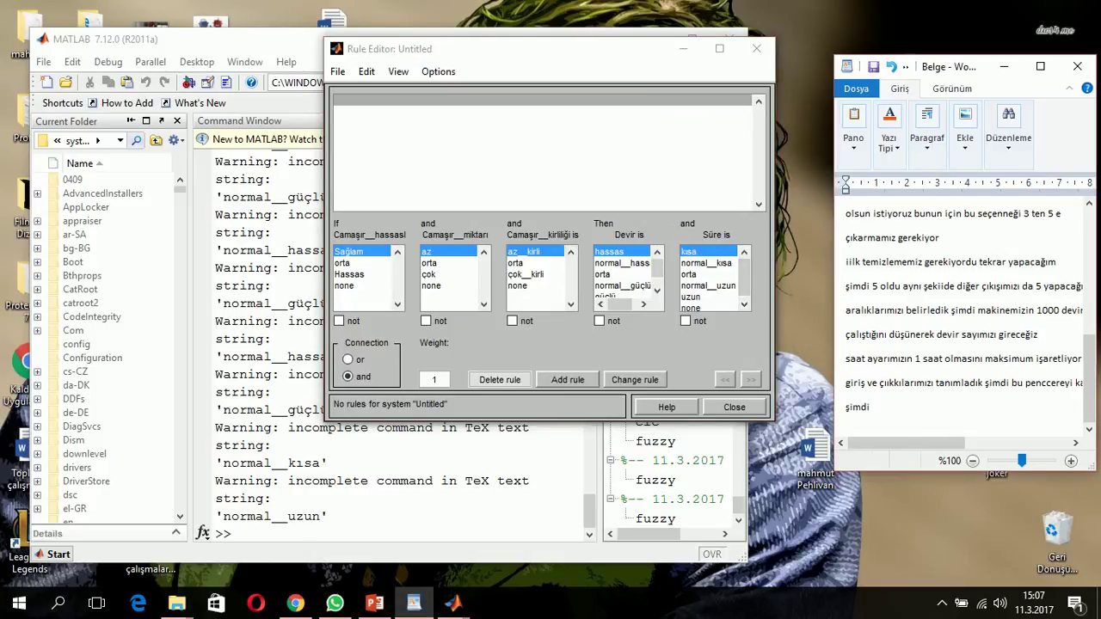
text(ise makinemiiz içi)
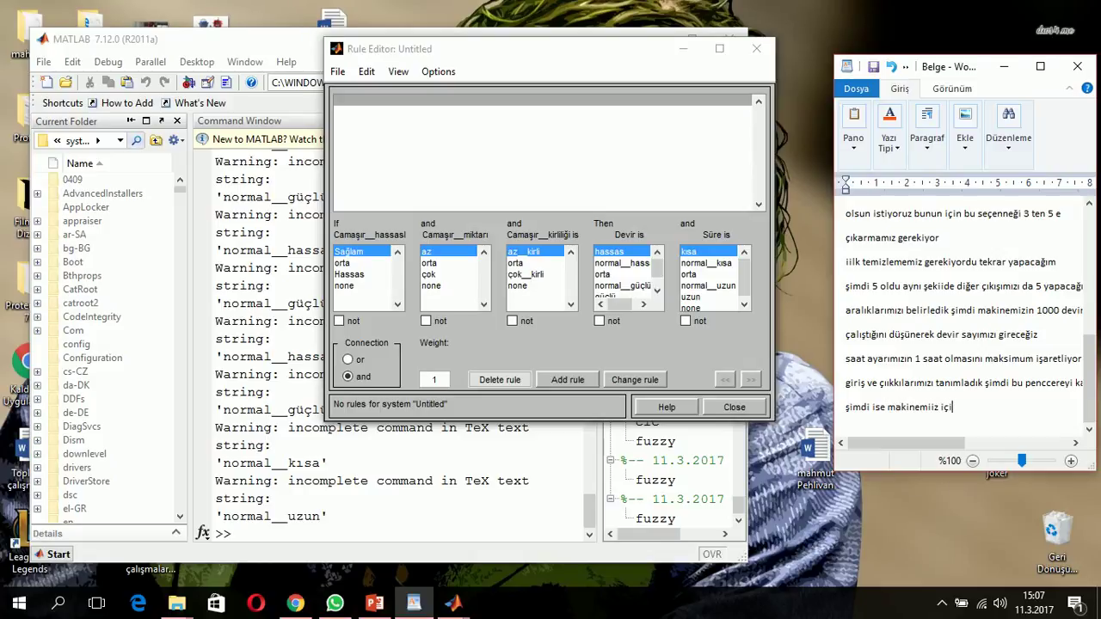
text(n karar döngülerini oluşt)
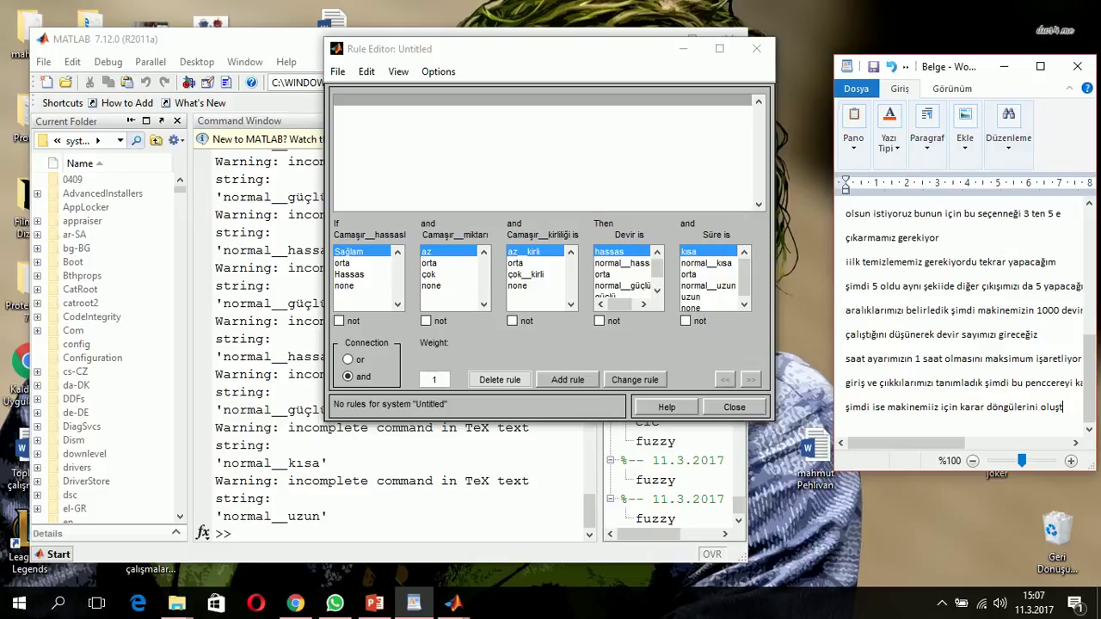
text(uraca)
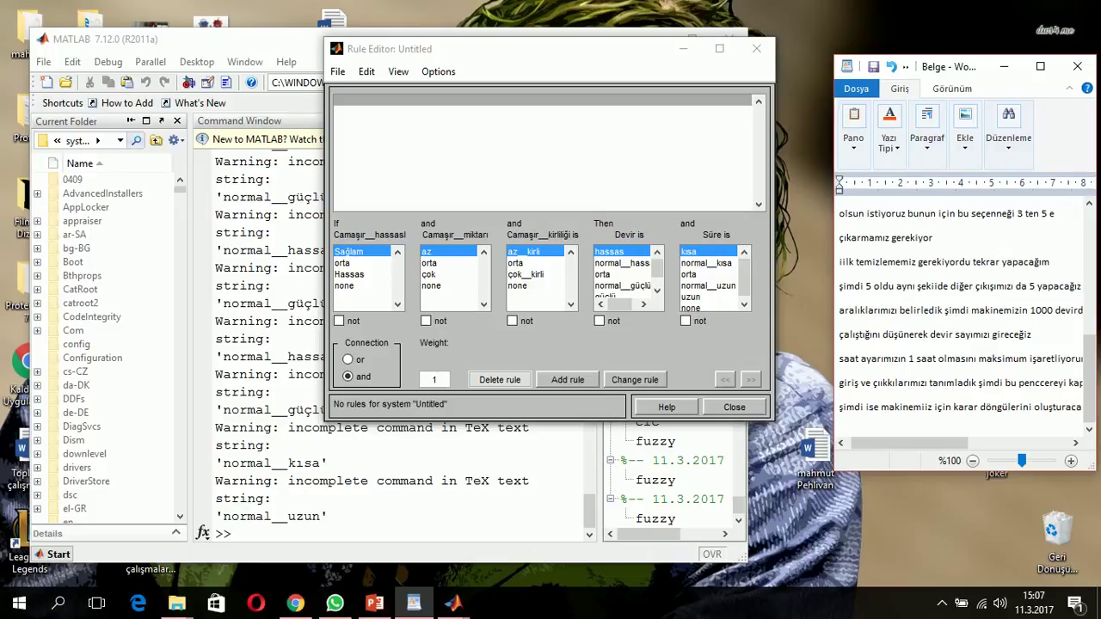
text(ğız)
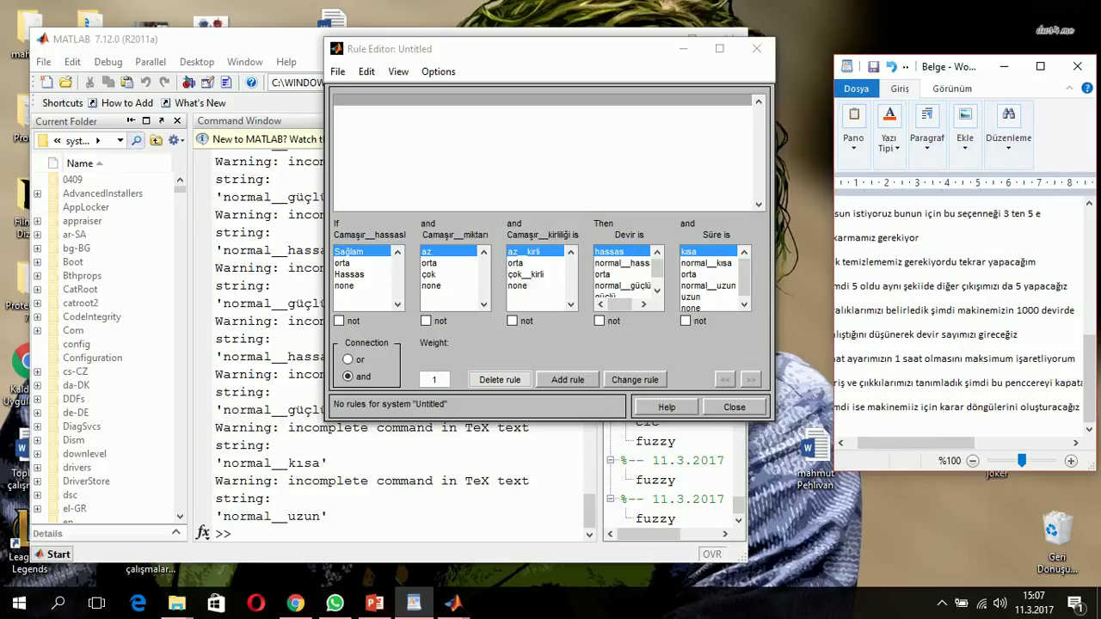
key(Return)
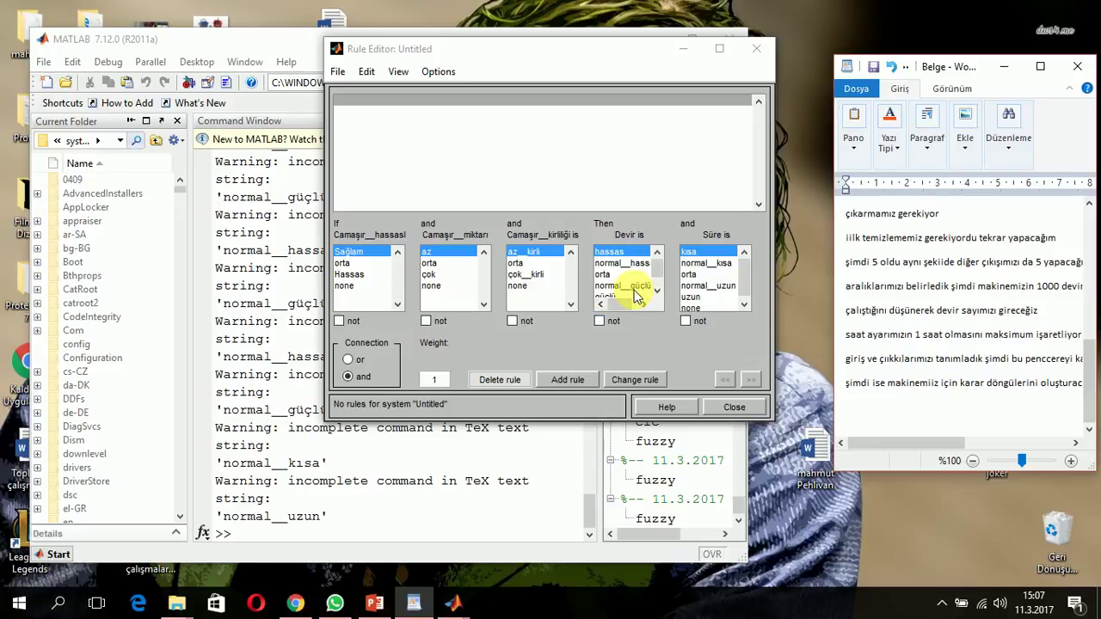
Step: In MATLAB's Rule Editor, add a rule: hassaslık Hassas, miktarı az and kirliliği az__kirli, then Devir hassas and Süre kısa
click(360, 280)
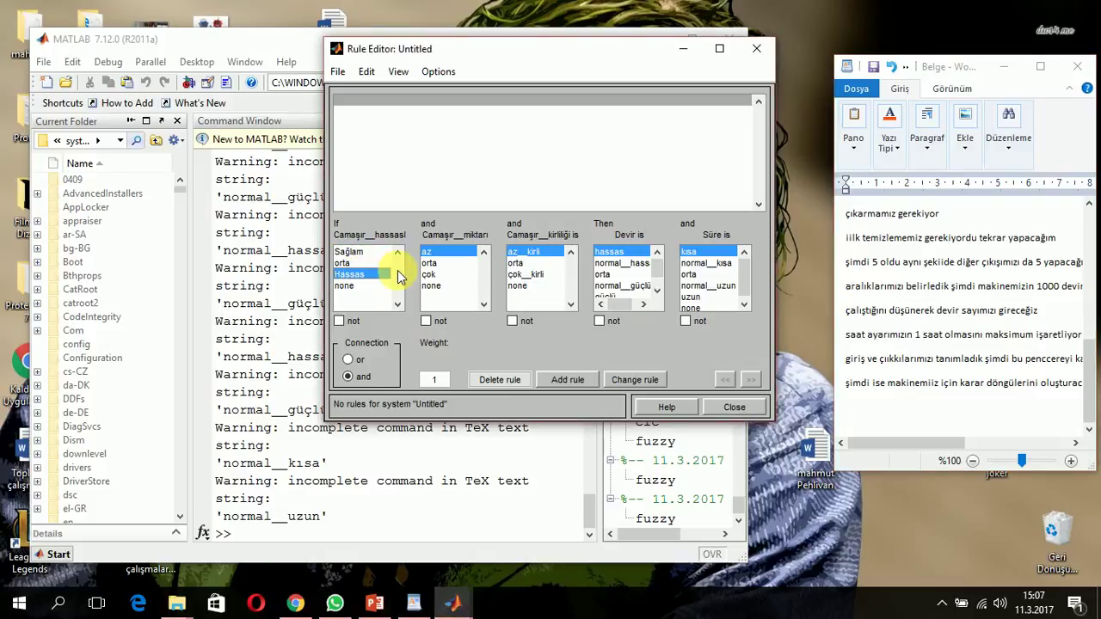
click(430, 253)
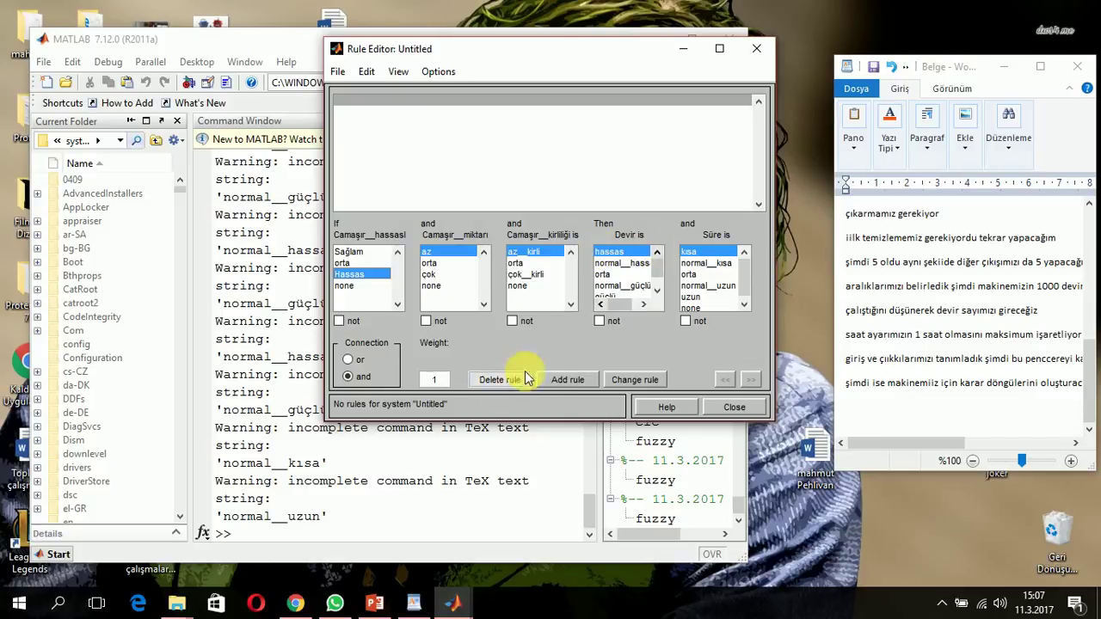
click(566, 380)
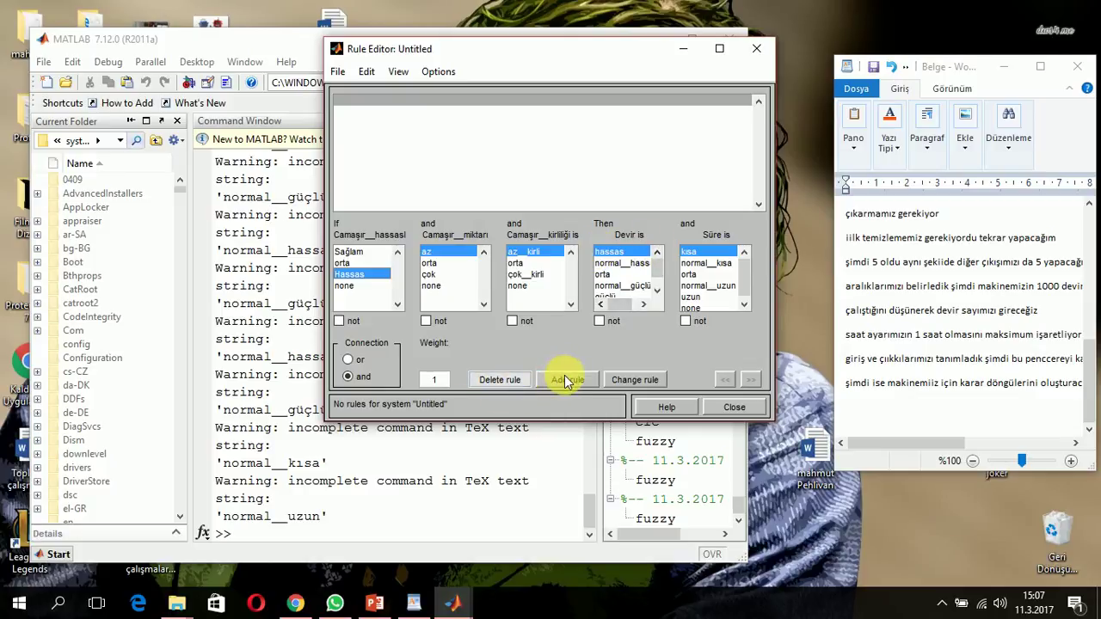
Step: In the WordPad notes, add the line "add rule ile karar döngüsü atıyoruz"
click(866, 407)
text(add)
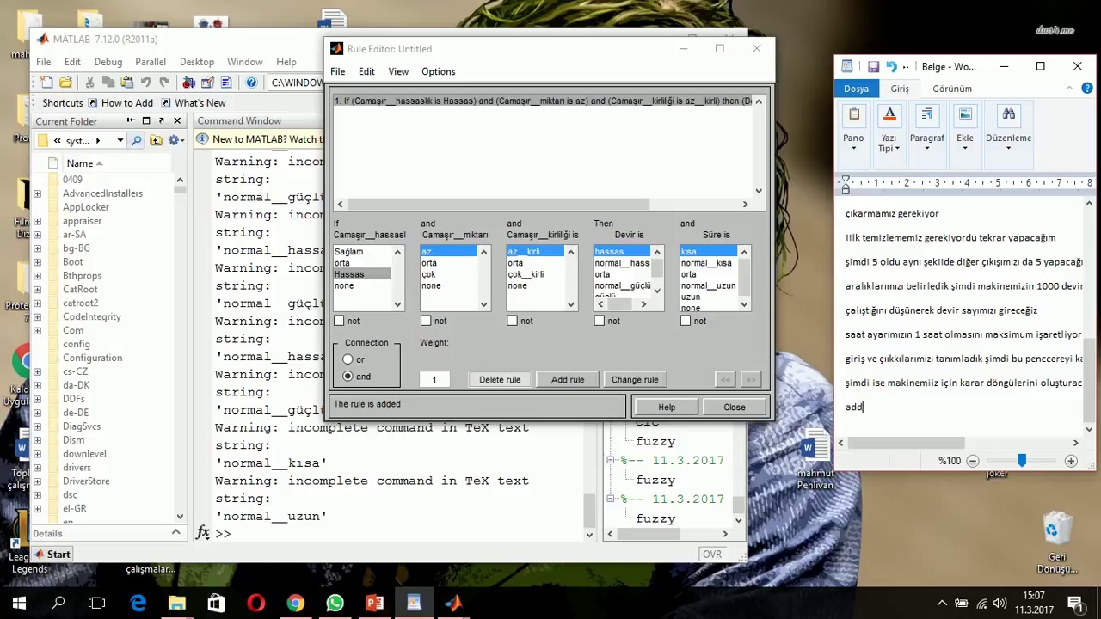
text( rule ile karar döngüsü atıyo)
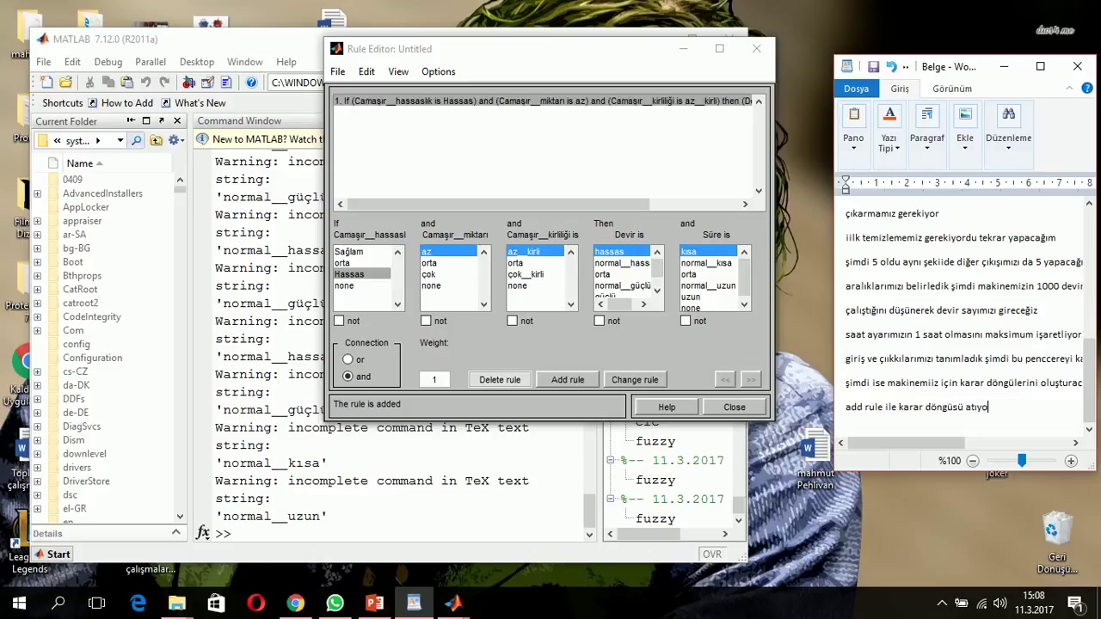
text(ruz)
key(Return)
Step: Add the note line "aynı şekide delete rule ile ssiliyoruz"
text(aynı )
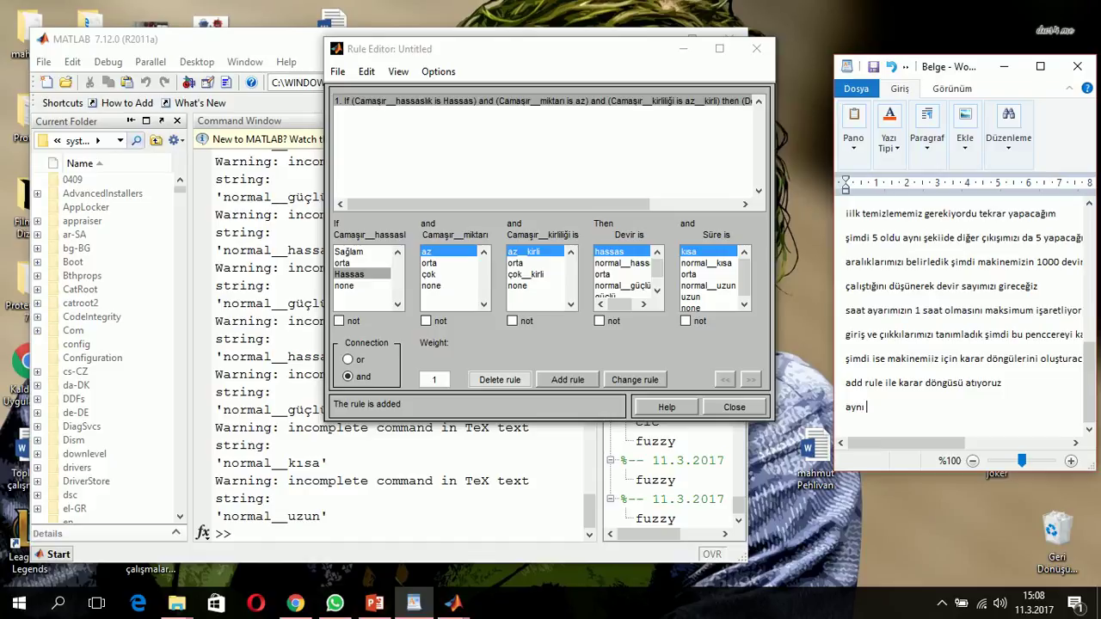
text(şekide delete rule ile ssili)
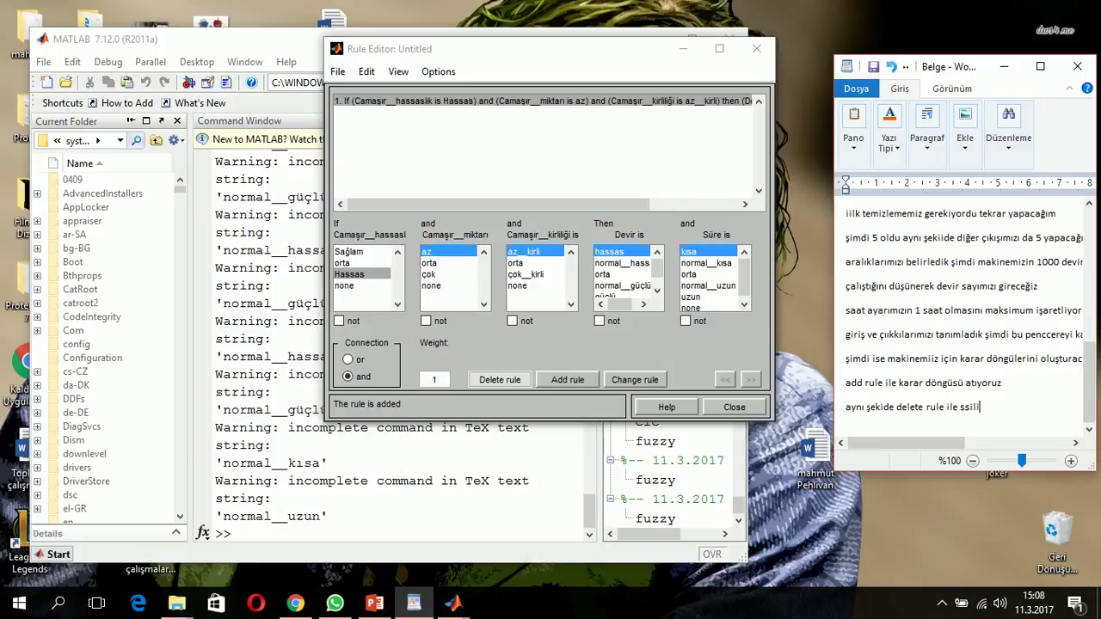
text(yoru)
key(Return)
key(Return)
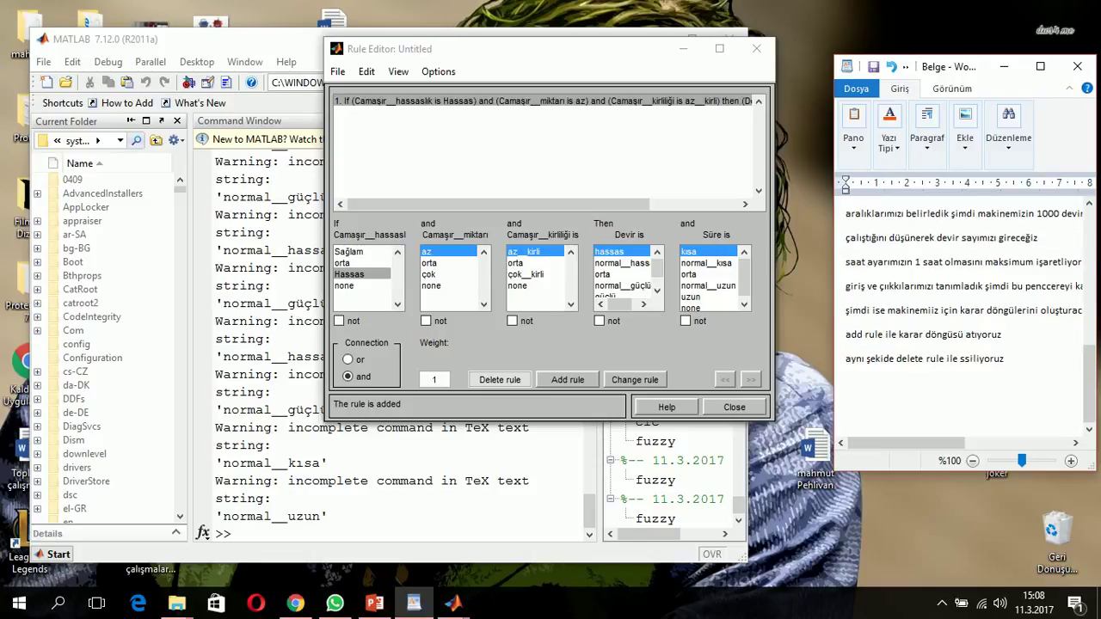
Step: Write over two note lines "başta 3 giriş ve 2 çıkış verdiğimiz için buraya" and "girmemiz gereken değer 27 tane olacaktır"
text(başta 3 giriş ve 2 çıkış ve)
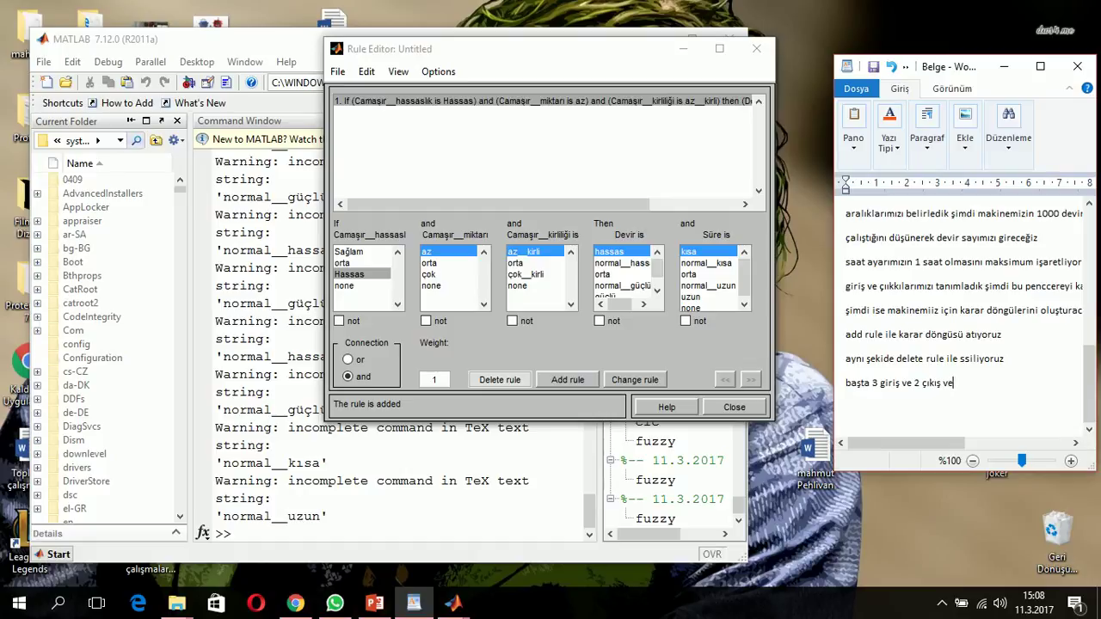
text(rdiğimiz için buraya)
key(Return)
text(girme)
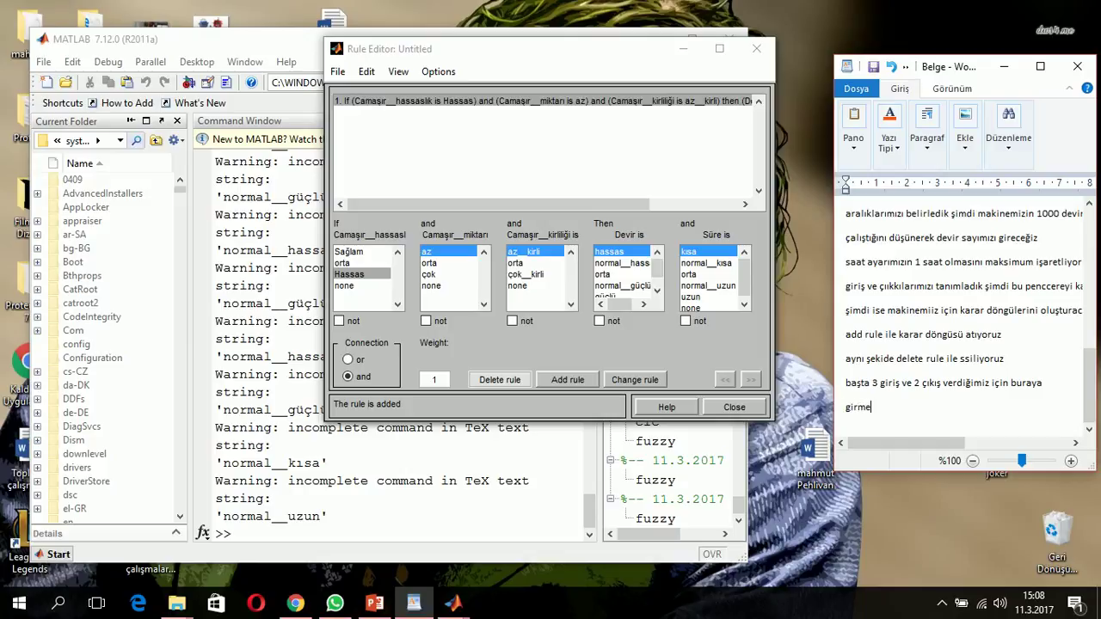
text(miz gereken  değer 27 tan)
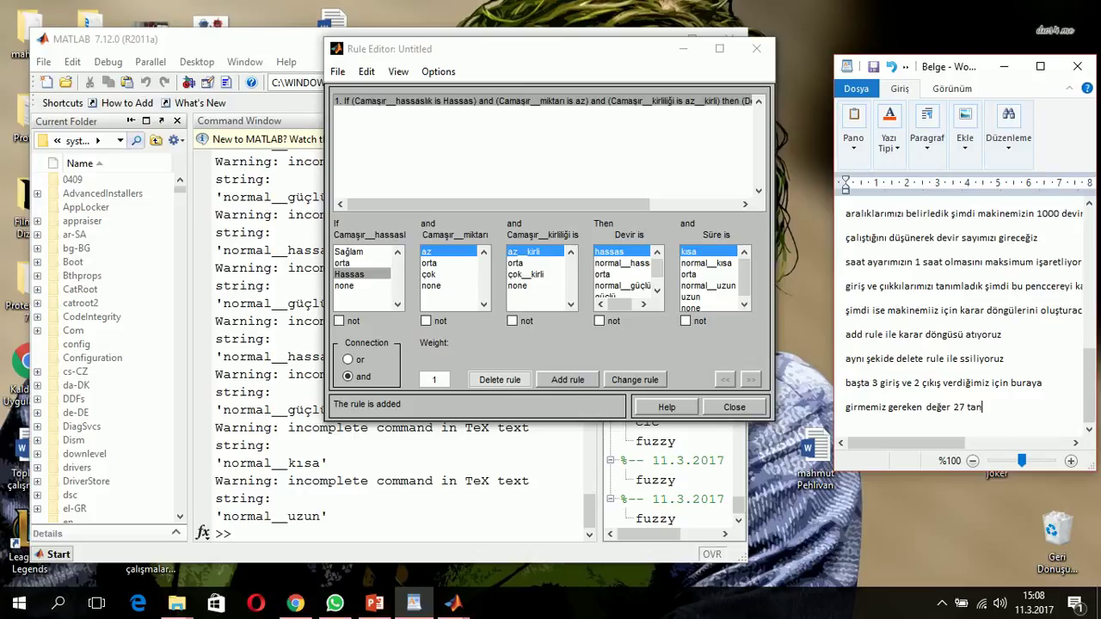
text(e olacaktır)
key(Return)
Step: Add the note line "şimdi bunları gireceğiz"
text(ş)
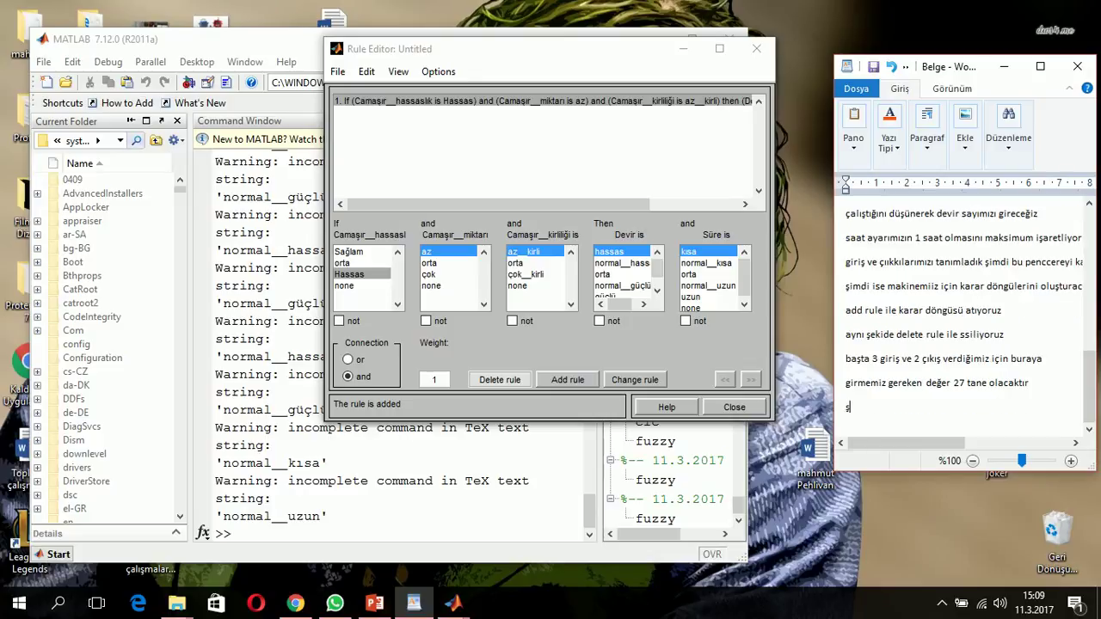
text(imdi bunları gireceğiz)
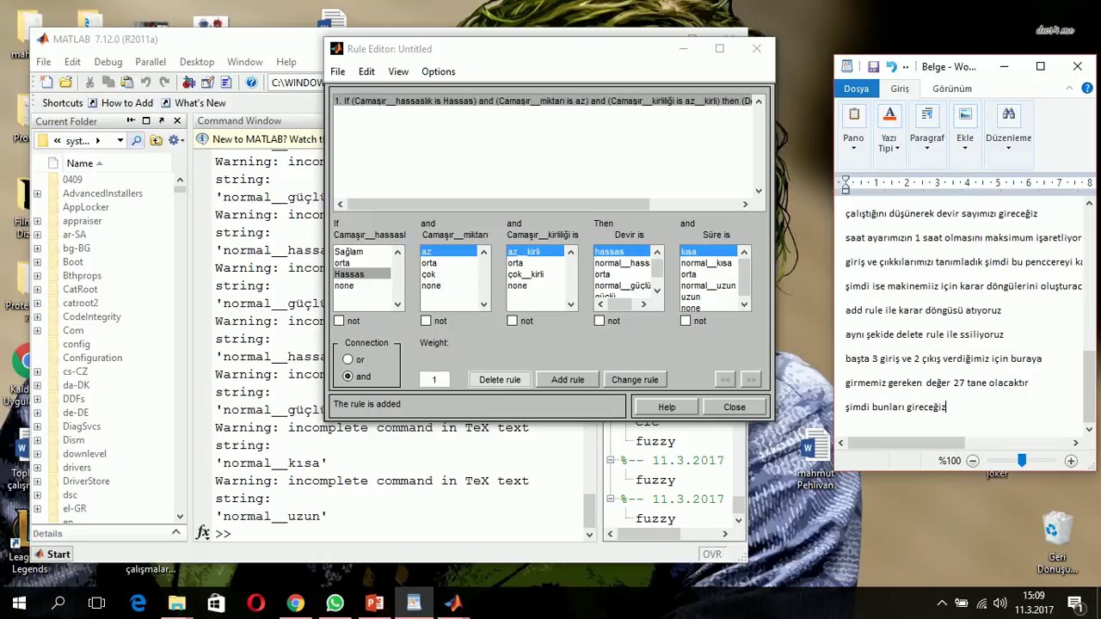
key(Return)
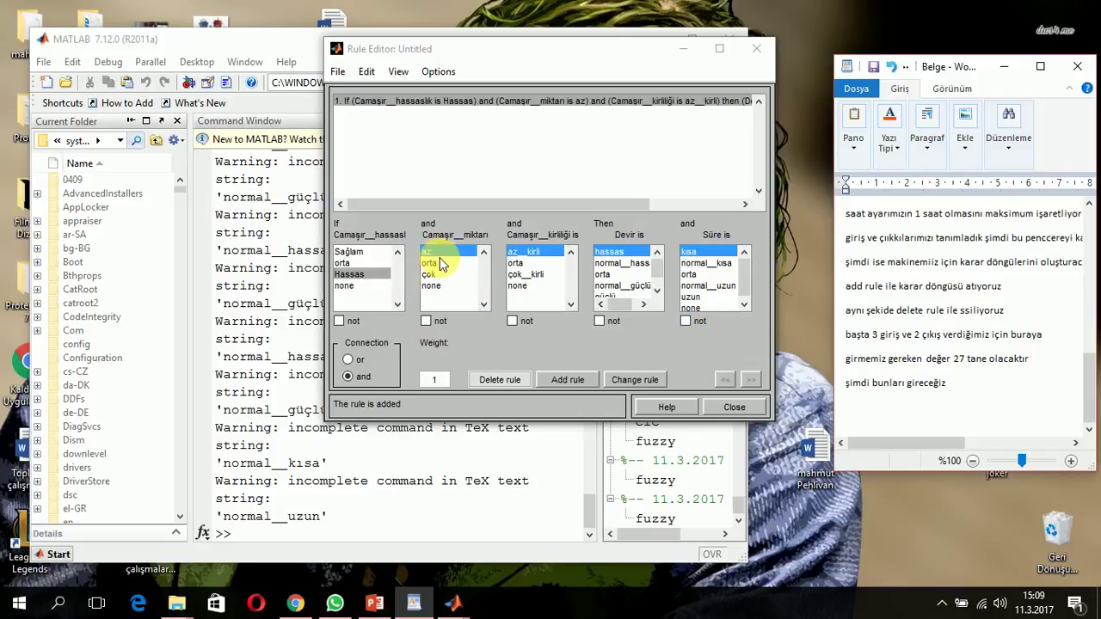
Step: In MATLAB's Rule Editor, add a rule for Hassas, az and kirliliği orta, with Devir normal__hassas and Süre kısa
click(515, 265)
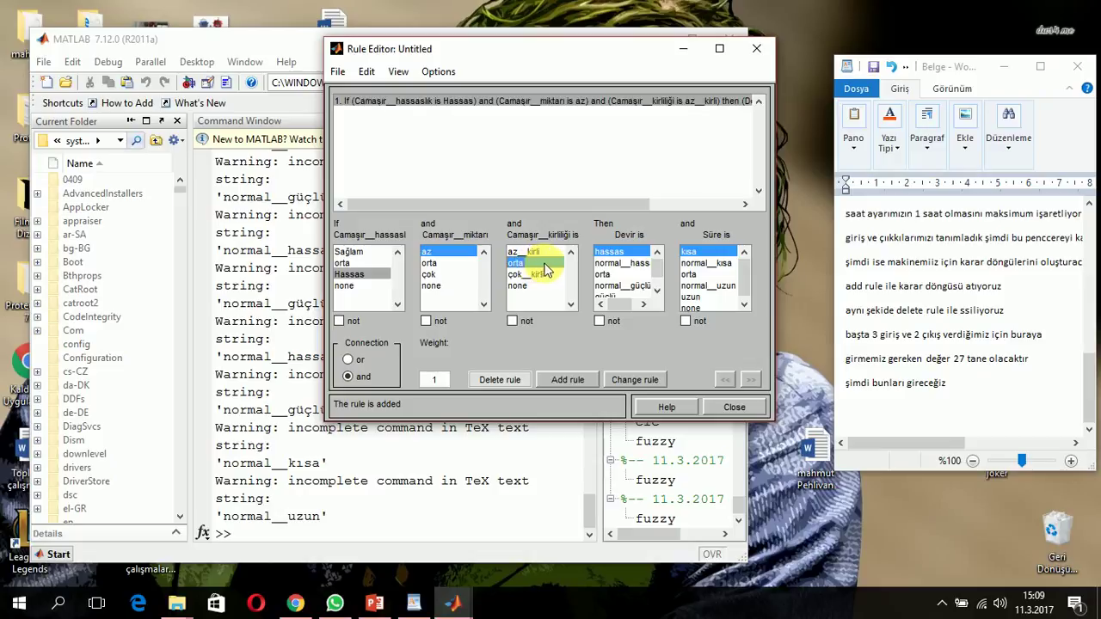
click(608, 264)
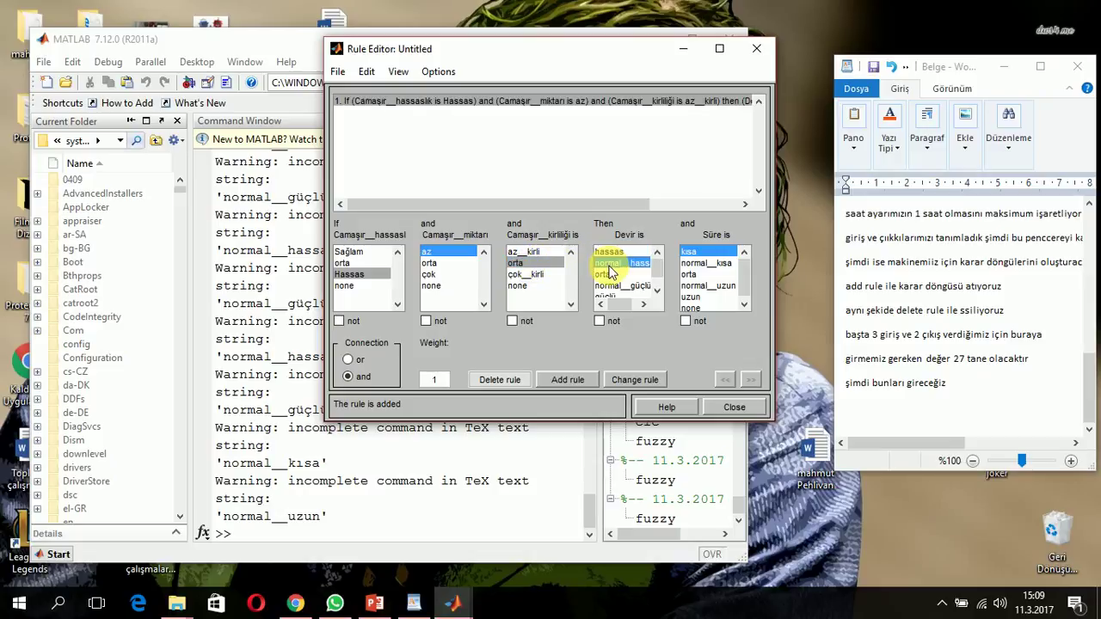
click(563, 379)
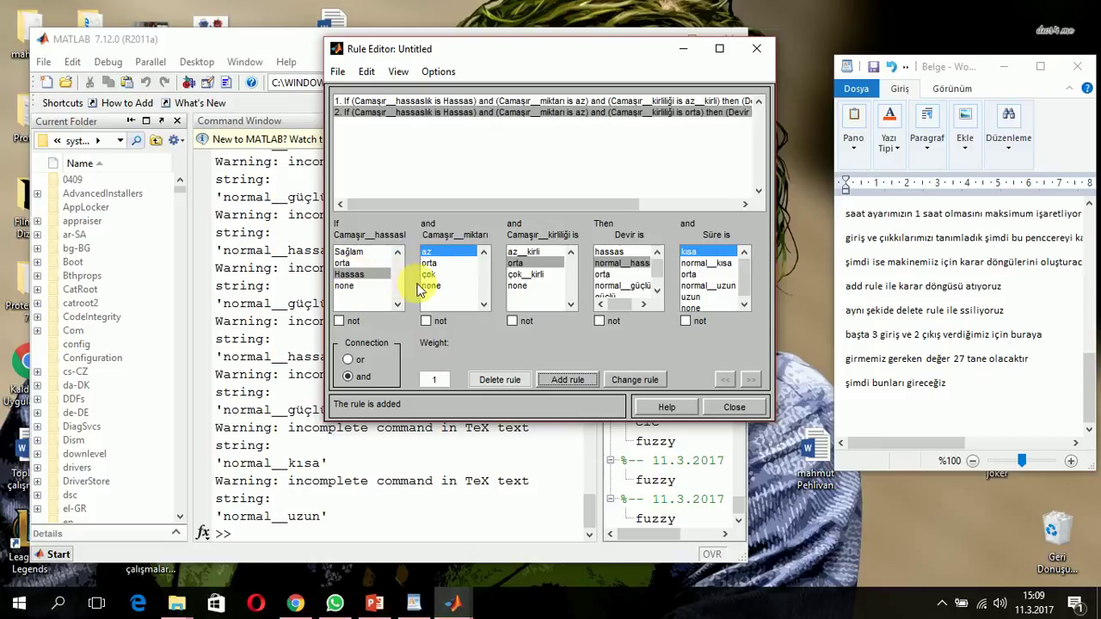
Step: Add a rule for hassaslık Hassas, miktarı az and kirliliği çok__kirli, with Devir orta and Süre kısa
click(529, 274)
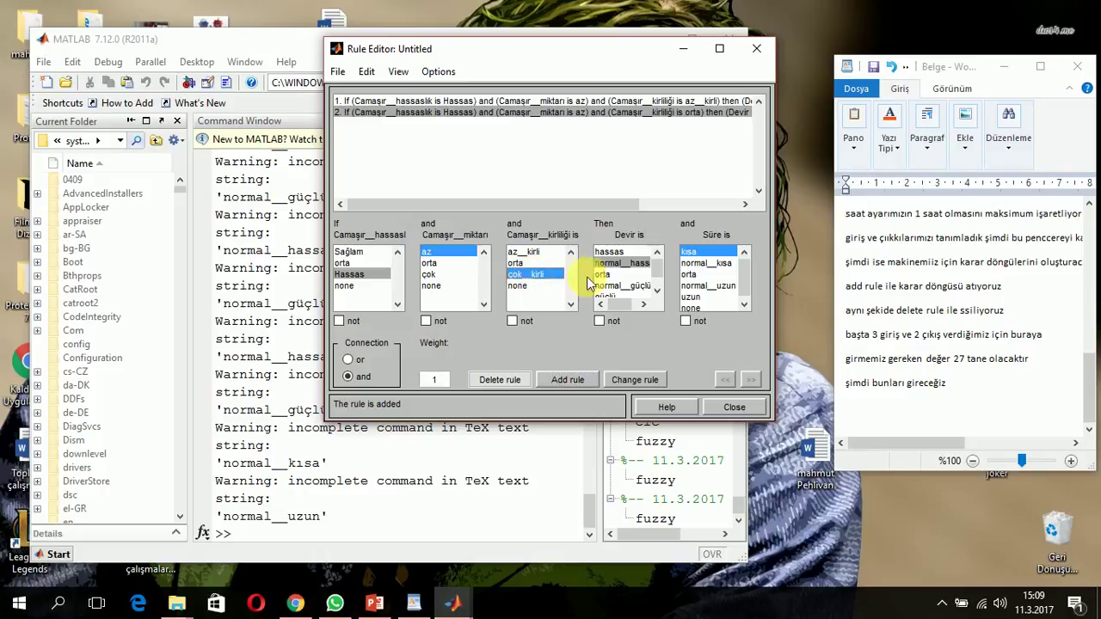
click(638, 274)
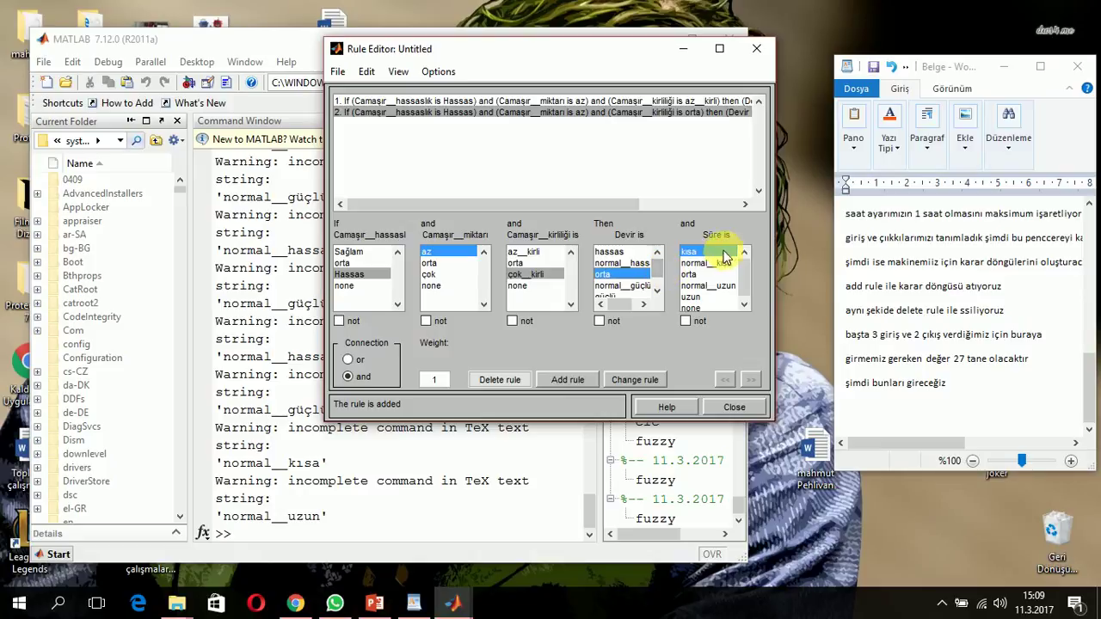
click(573, 381)
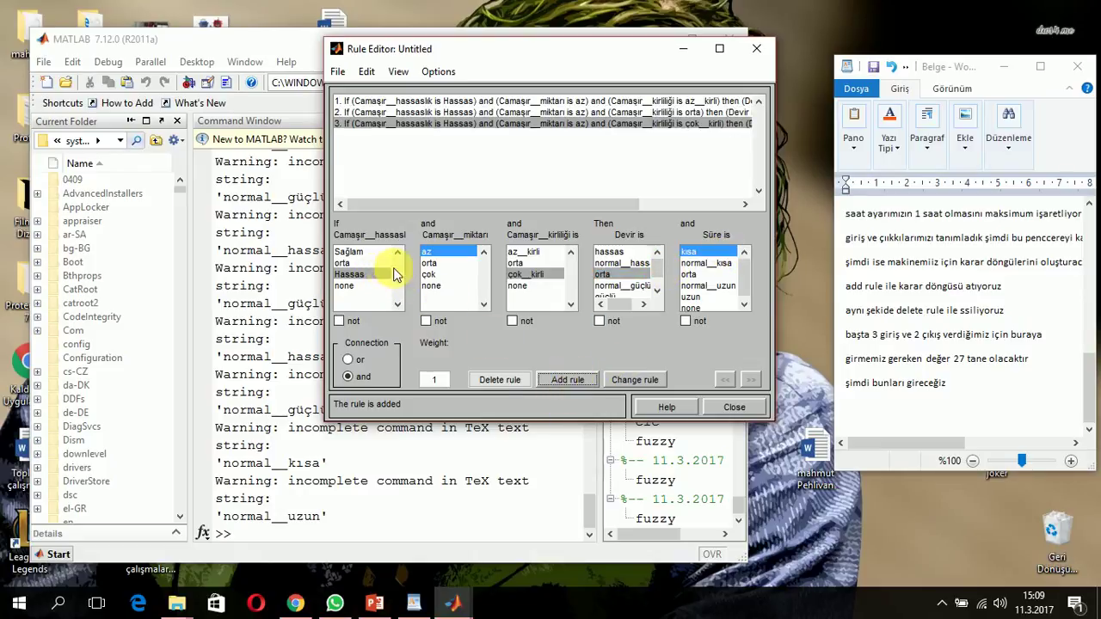
Step: Add a rule for hassaslık Hassas, miktarı orta and kirliliği az__kirli, with Devir hassas and Süre kısa
click(427, 264)
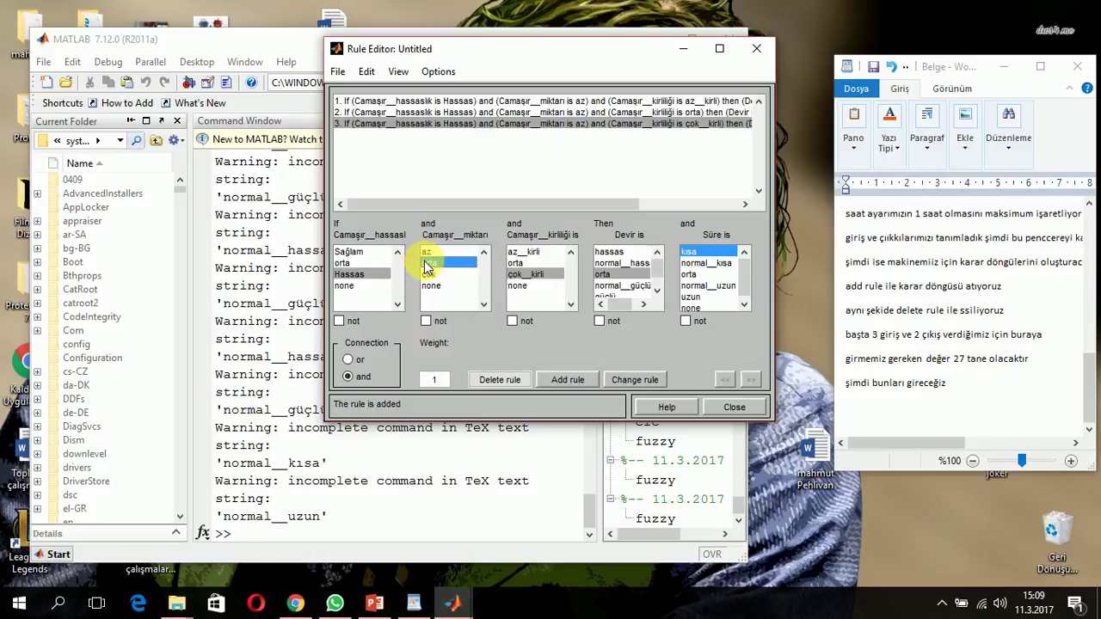
click(522, 251)
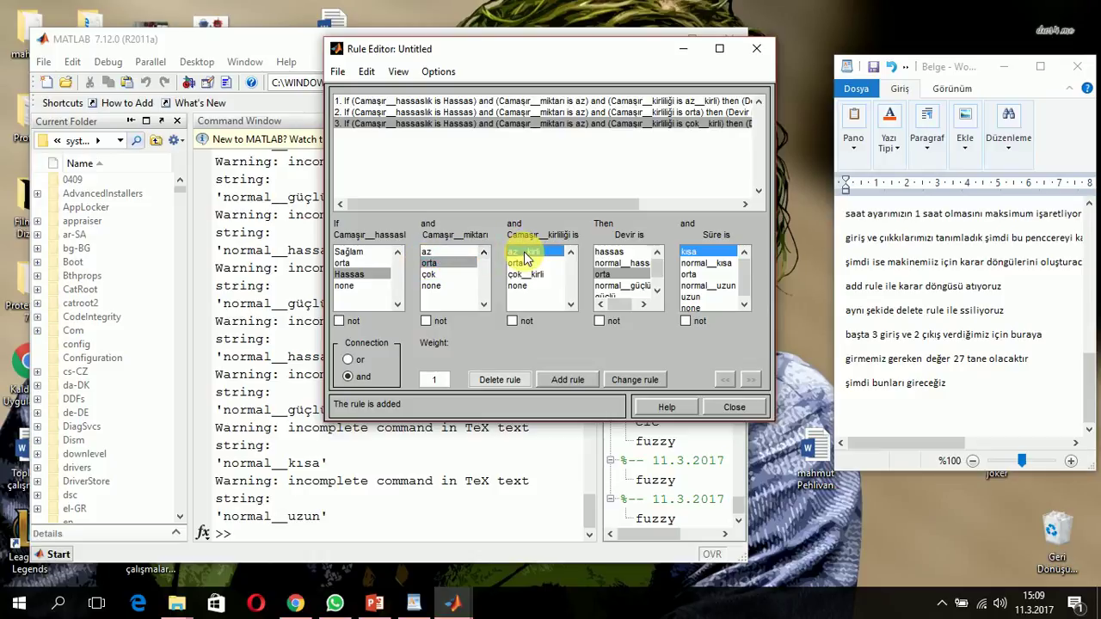
click(610, 252)
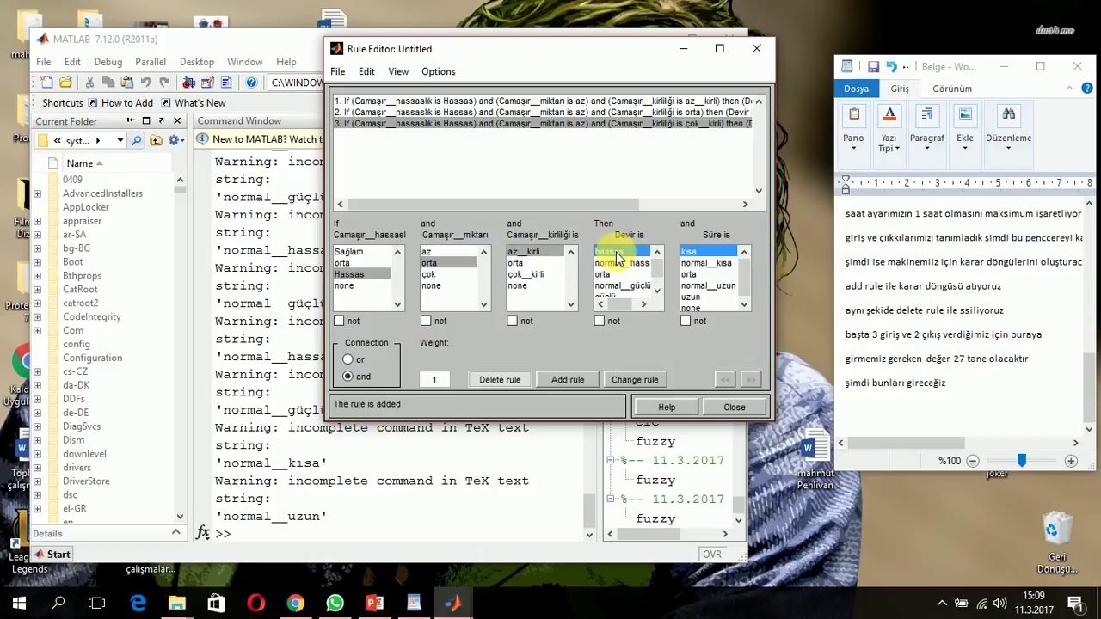
click(563, 381)
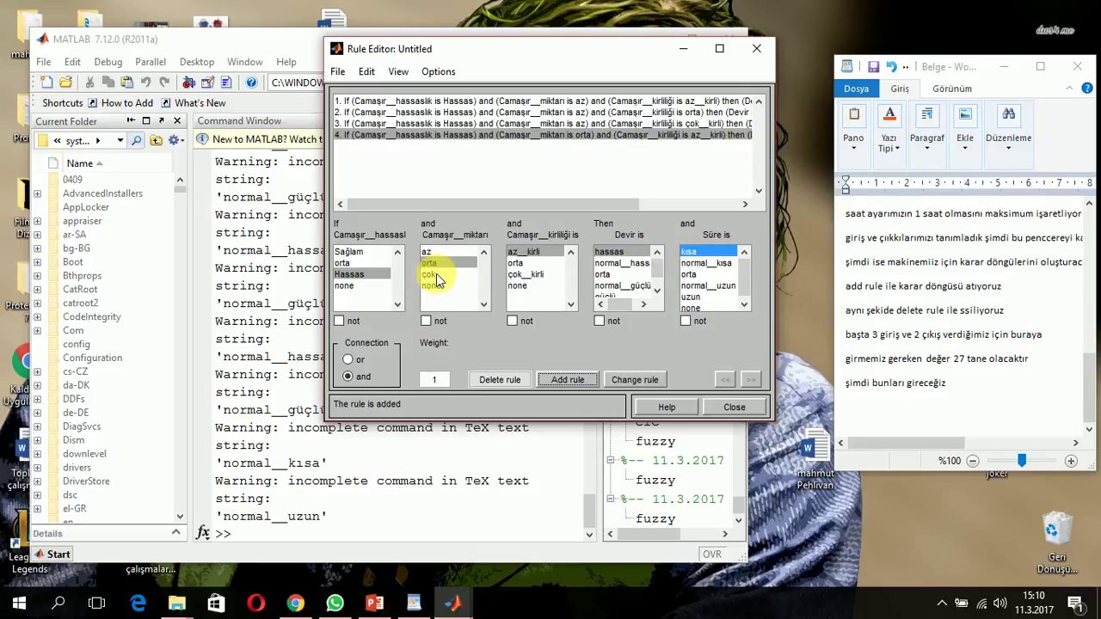
Step: Add a rule for hassaslık Hassas, miktarı orta and kirliliği orta, with Devir normal__hassas and Süre normal__kısa
click(523, 263)
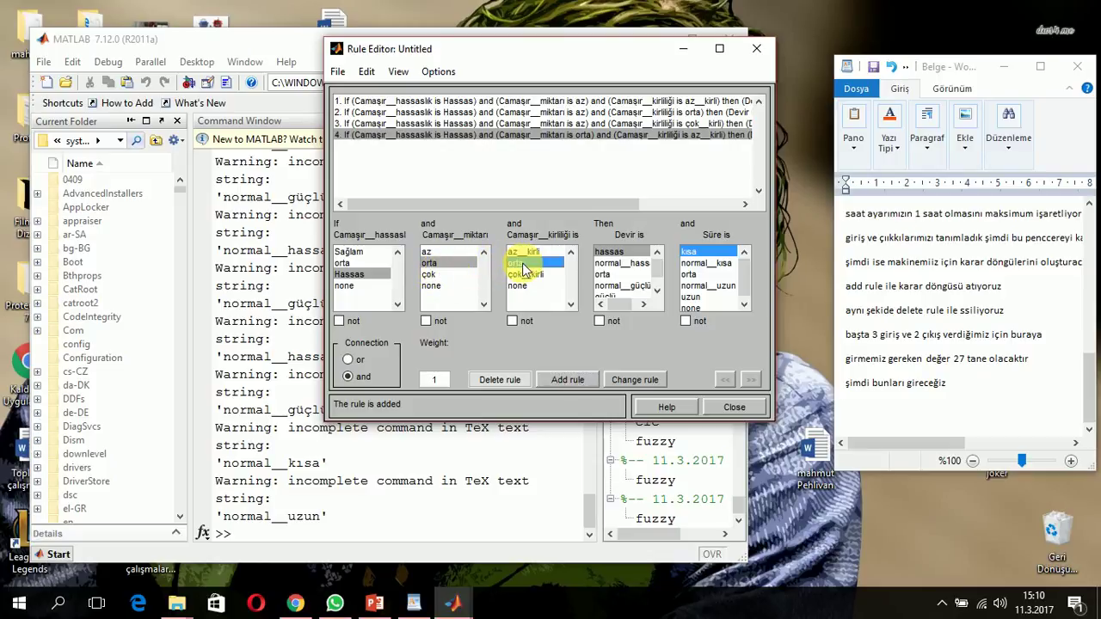
click(608, 263)
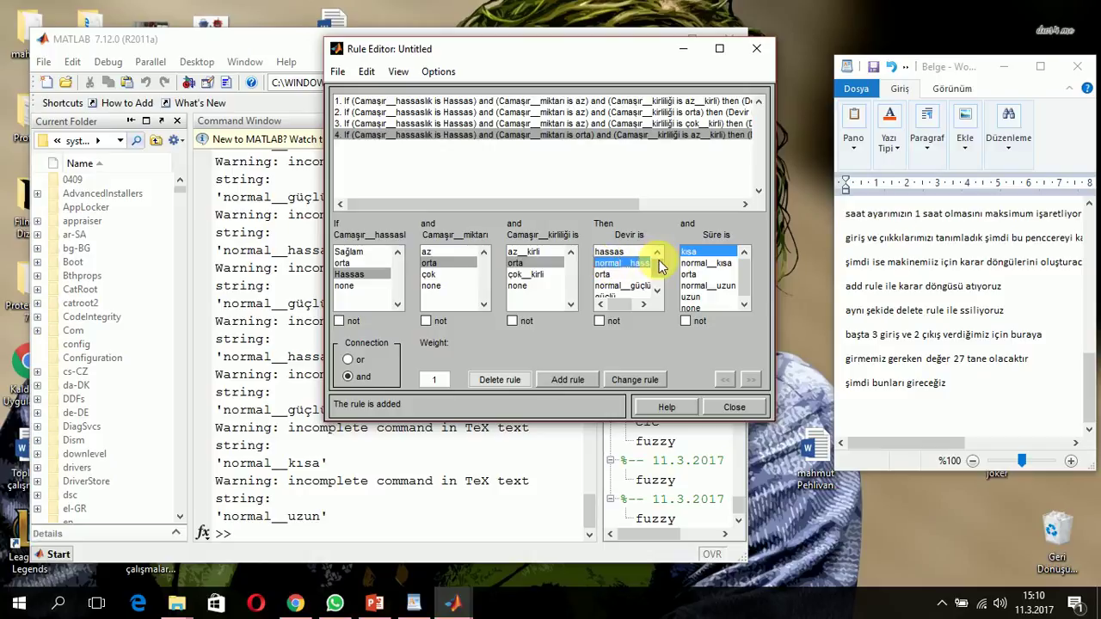
click(703, 263)
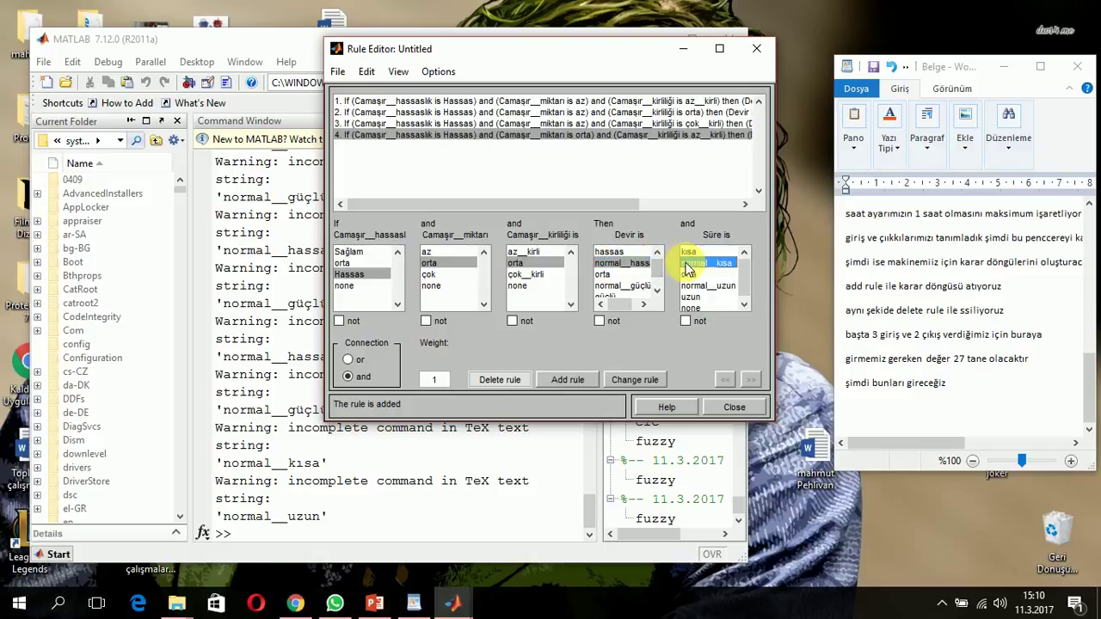
click(565, 379)
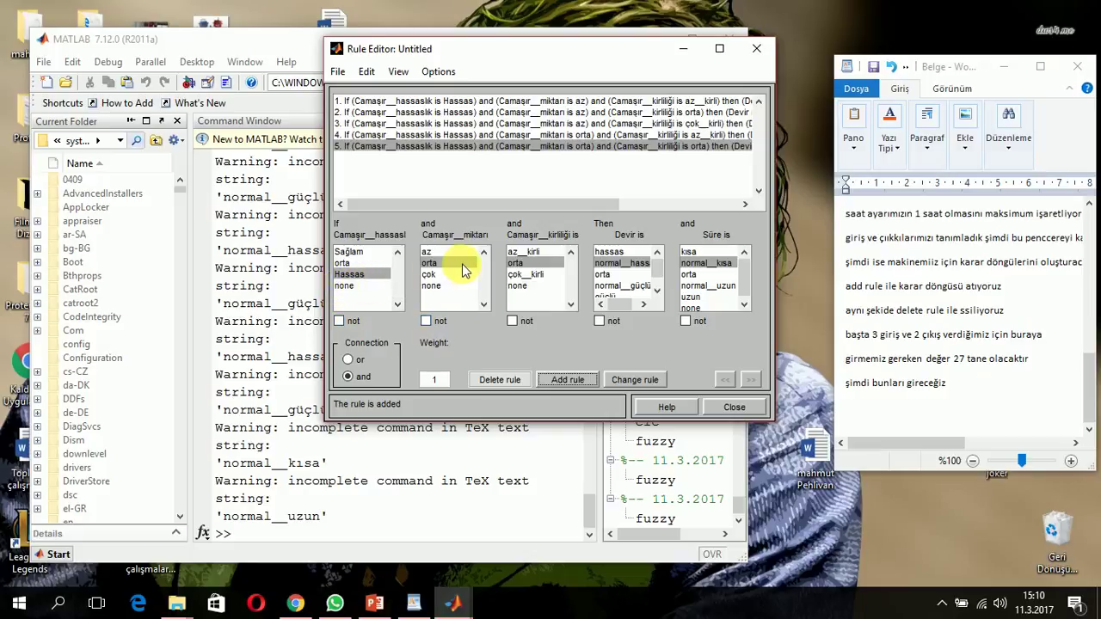
Step: Add a rule for hassaslık Hassas, miktarı orta and kirliliği çok__kirli, with Devir orta and Süre orta
click(520, 273)
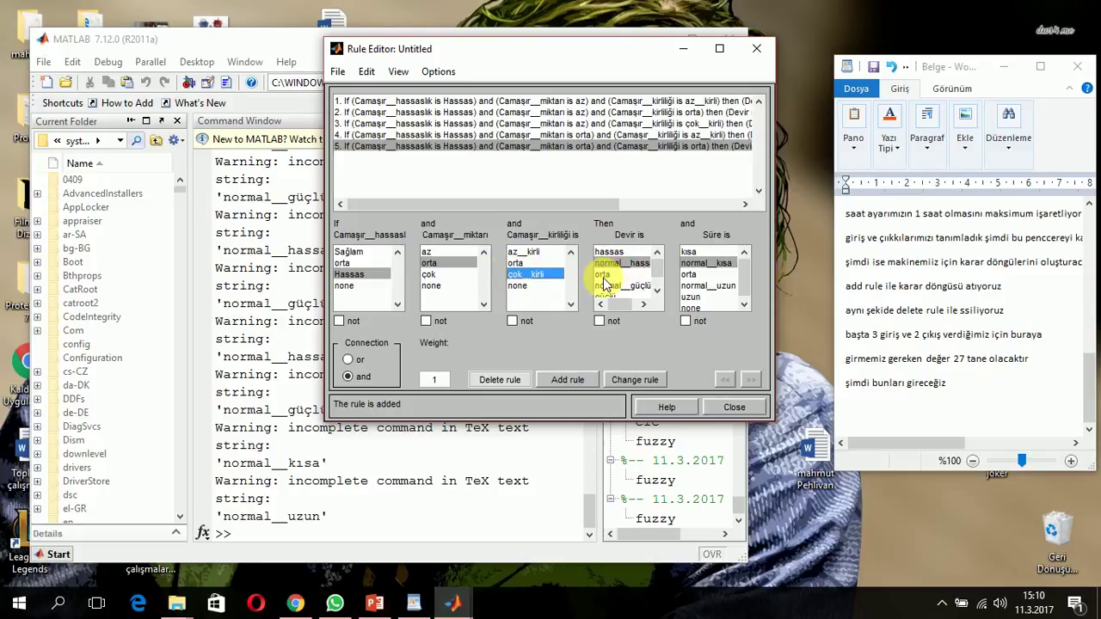
click(604, 274)
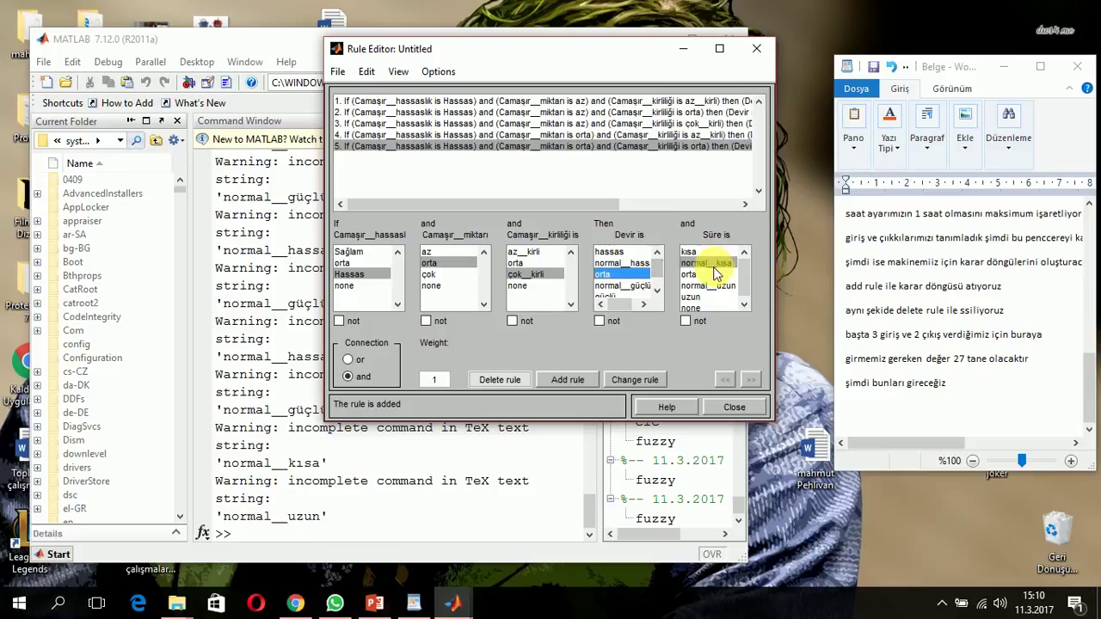
click(698, 276)
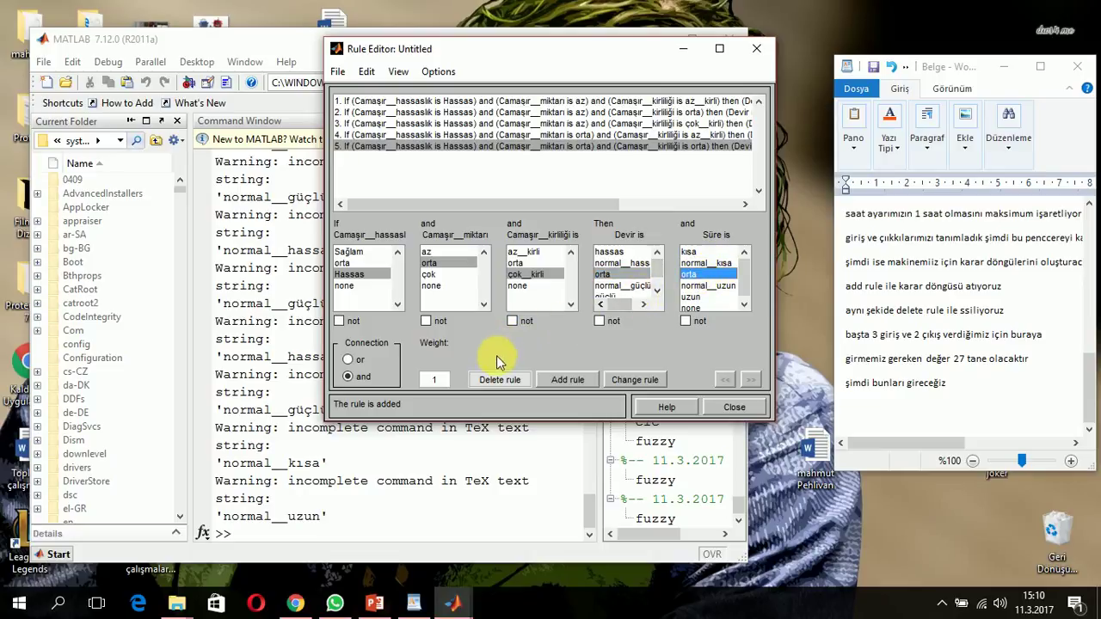
click(567, 385)
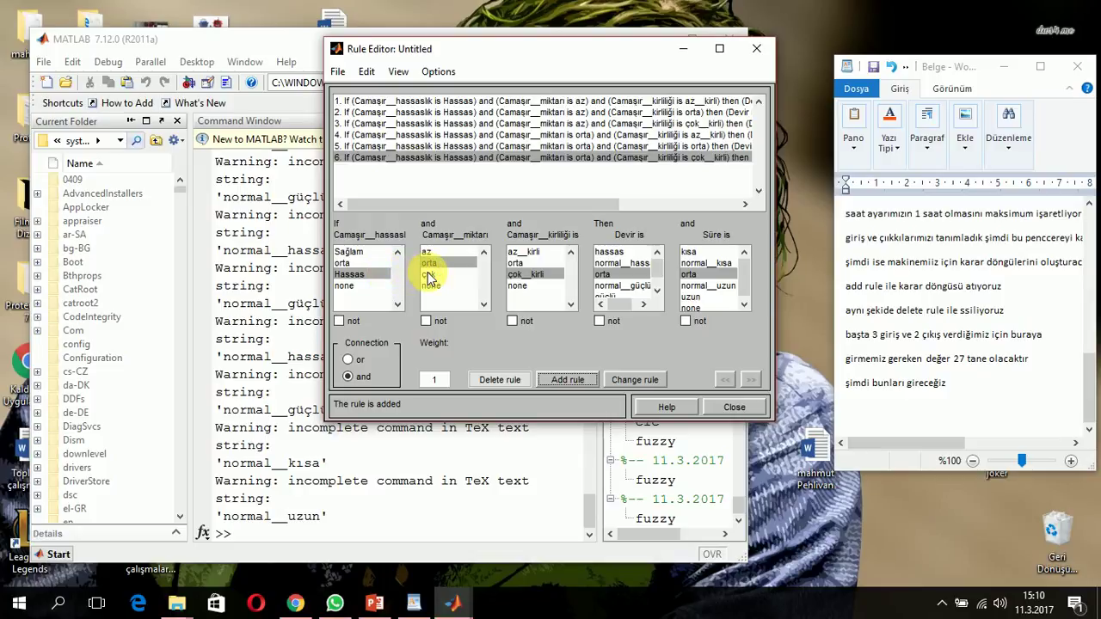
Step: Add a rule for hassaslık Hassas, miktarı çok and kirliliği az__kirli, with Devir normal__hassas and Süre normal__kısa
click(428, 275)
click(528, 252)
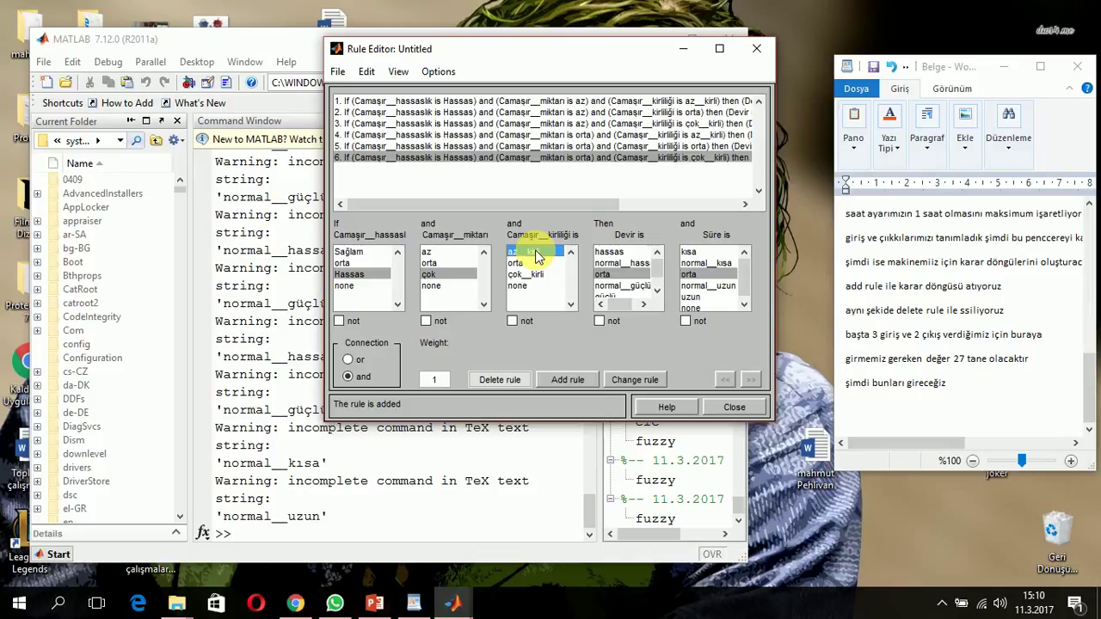
click(632, 263)
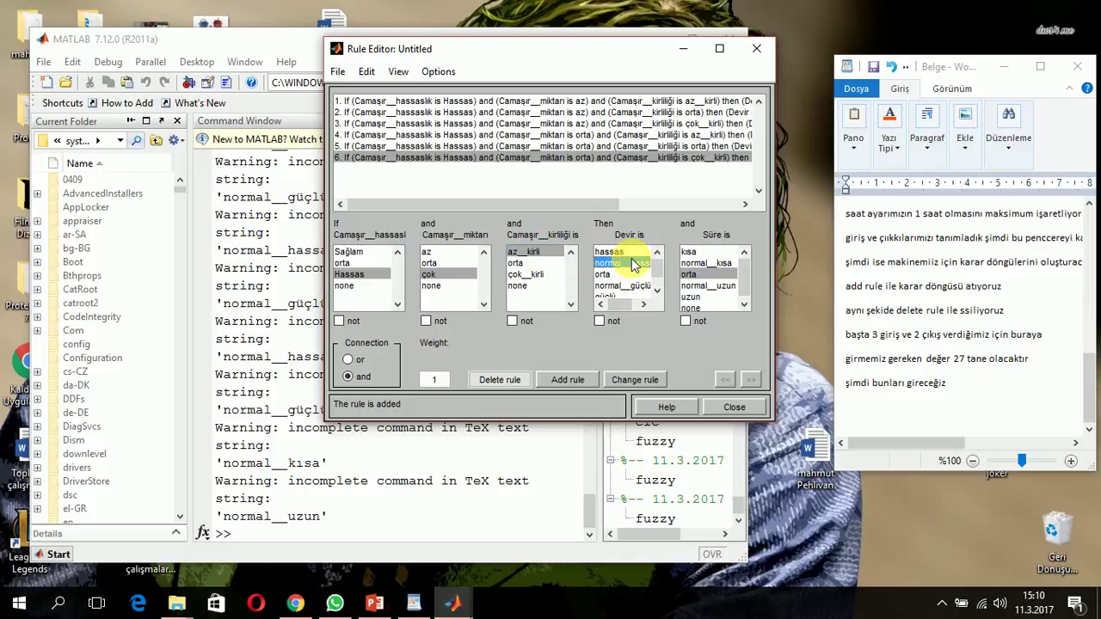
click(705, 262)
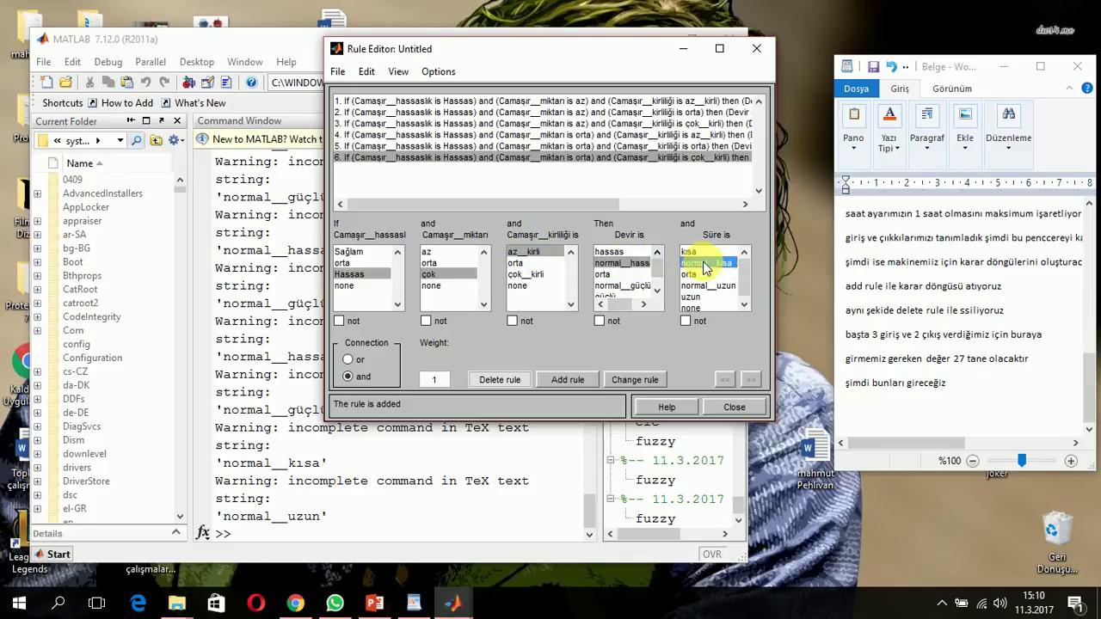
click(588, 383)
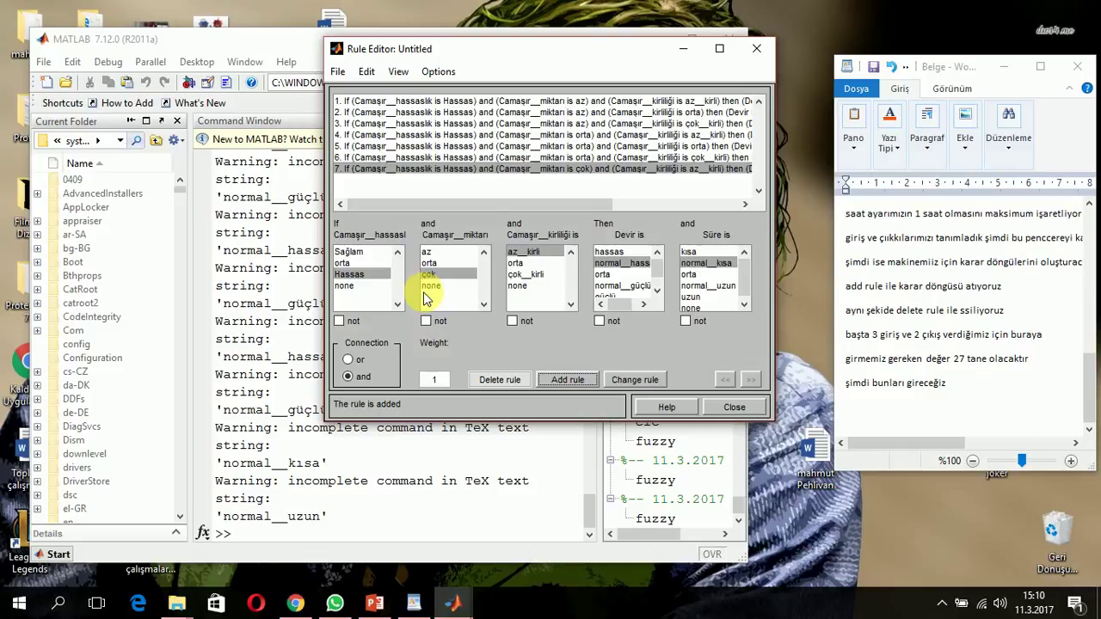
Step: Add a rule for hassaslık Hassas, miktarı çok and kirliliği orta, with Devir normal__hassas and Süre orta
click(523, 263)
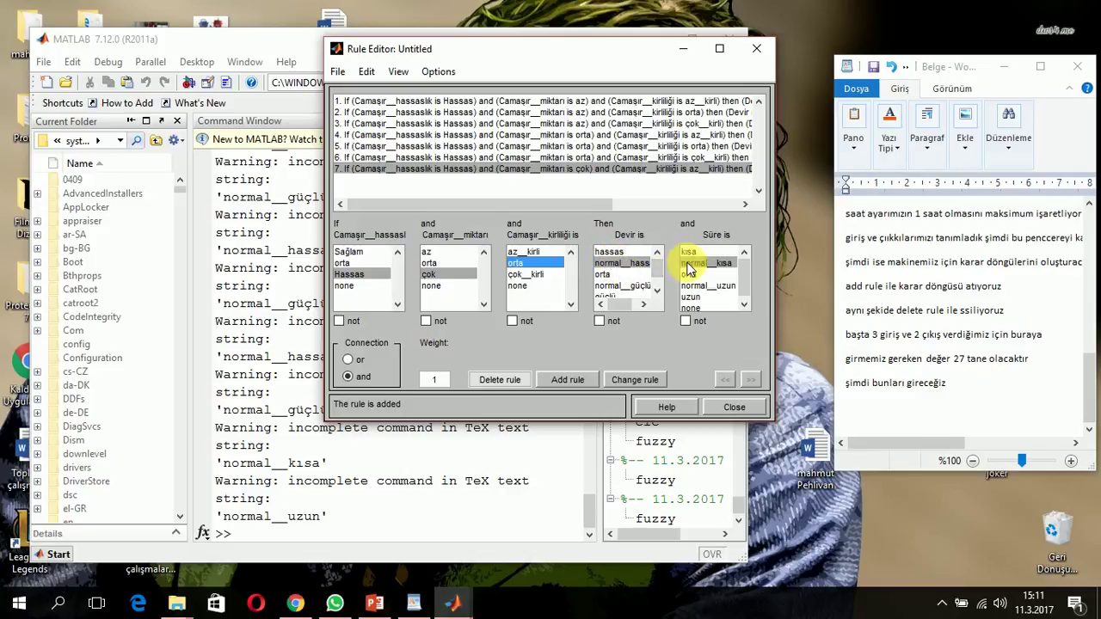
click(695, 275)
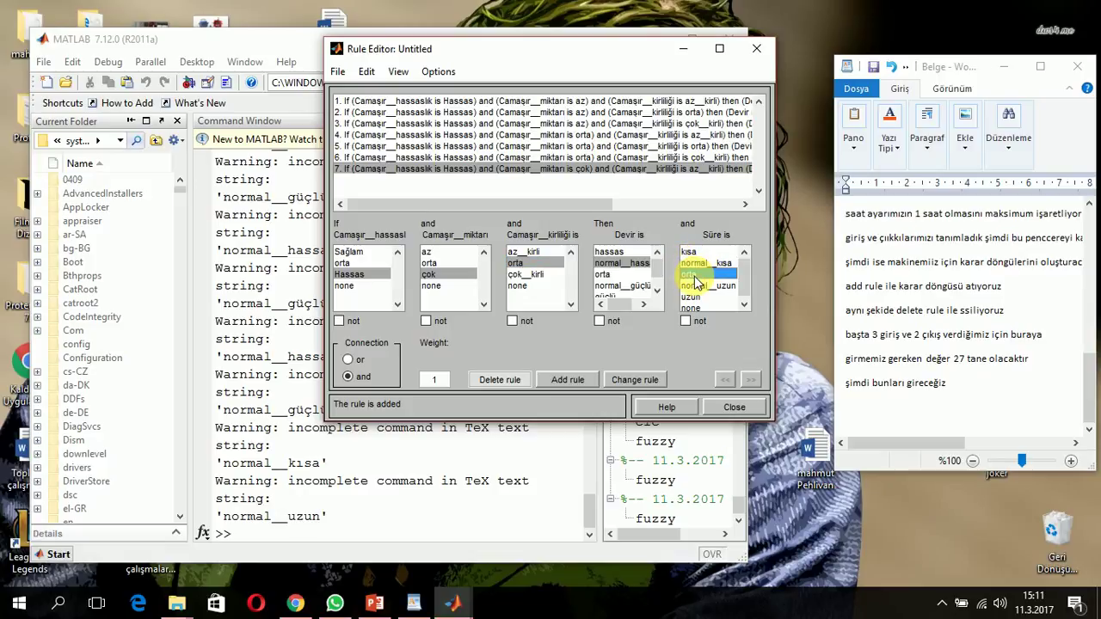
click(575, 382)
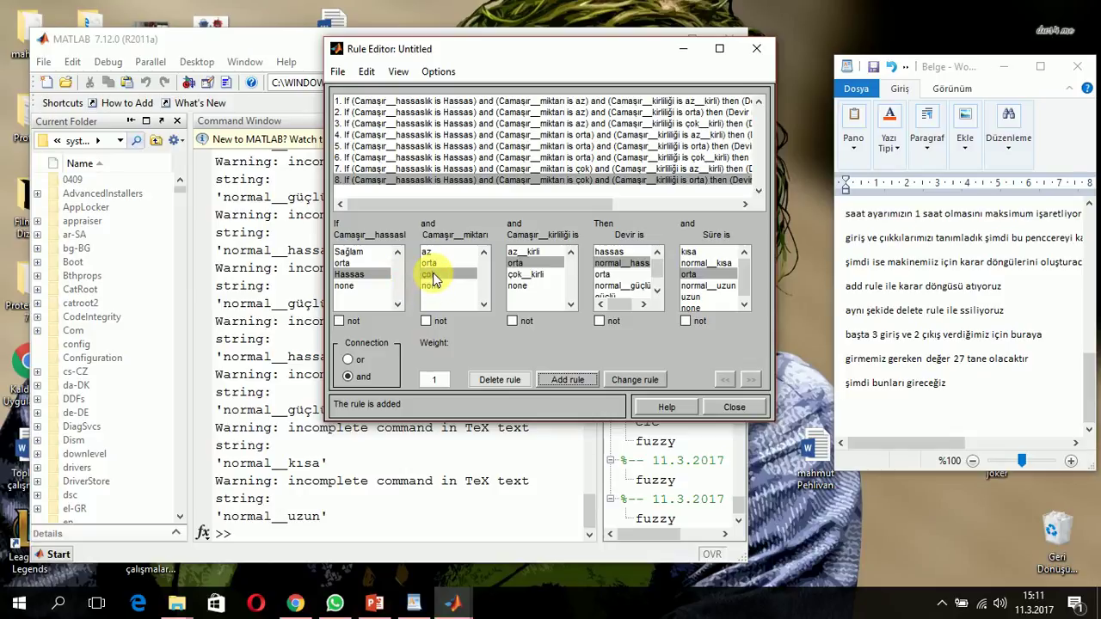
Step: Add a rule for hassaslık Hassas, miktarı çok and kirliliği çok__kirli, with Devir orta and Süre uzun
click(526, 275)
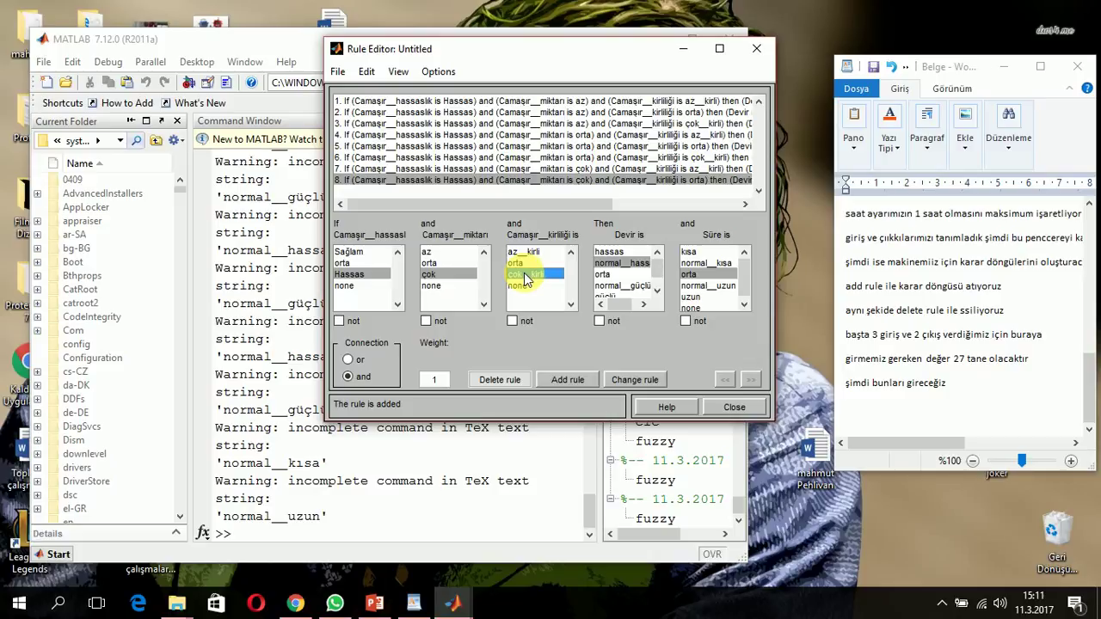
click(615, 274)
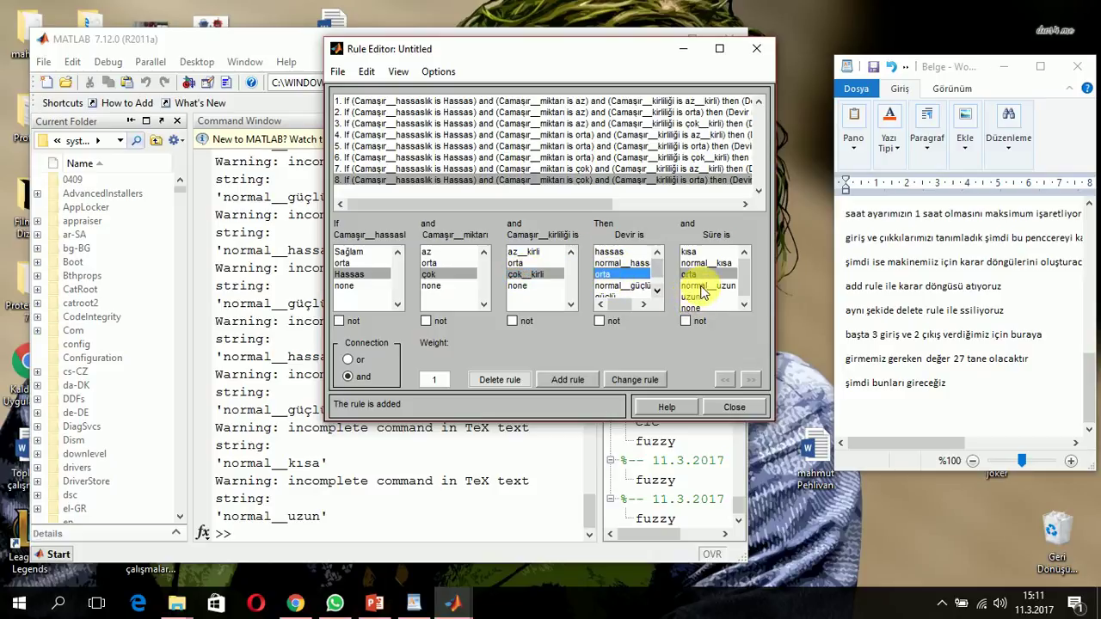
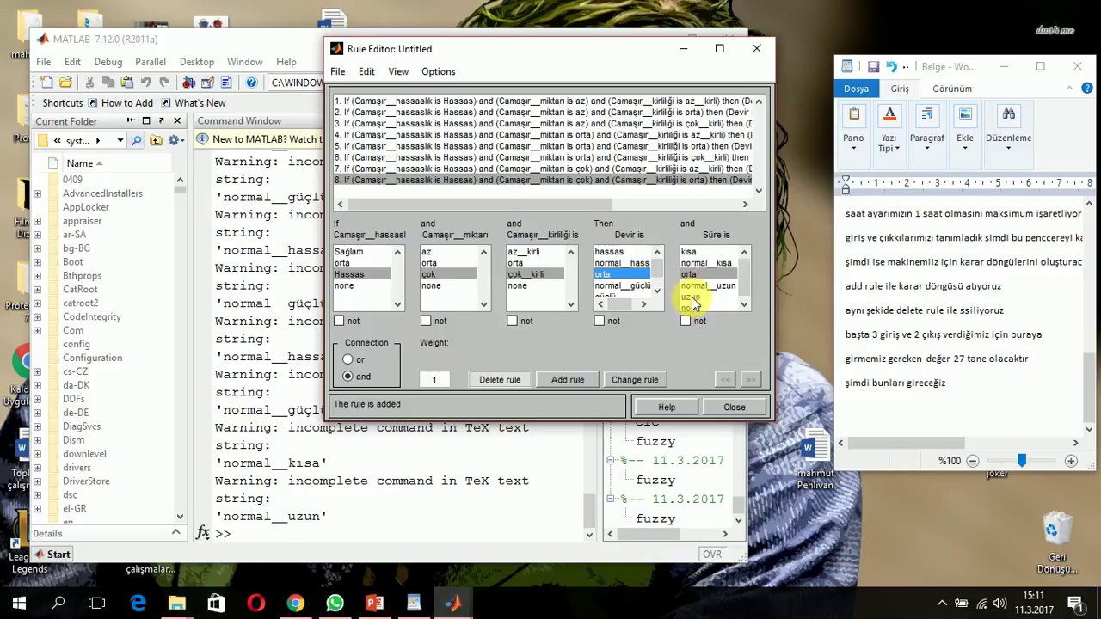
click(692, 298)
click(581, 379)
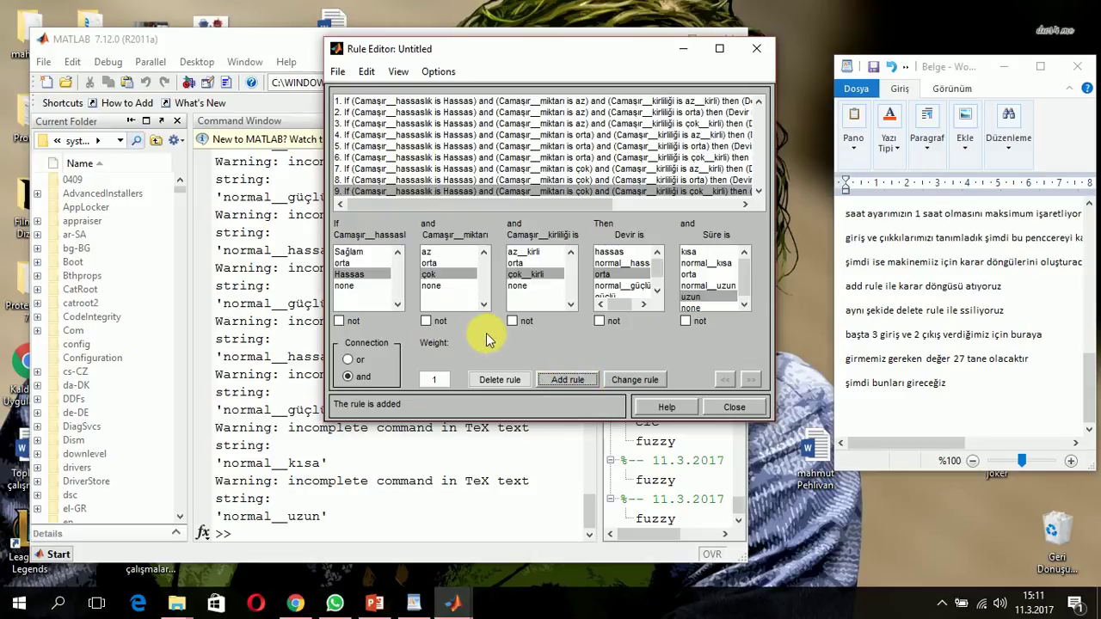
Step: Add a rule for hassaslık orta, miktarı az and kirliliği az__kirli, with Devir normal__hassas and Süre normal__kısa
click(354, 263)
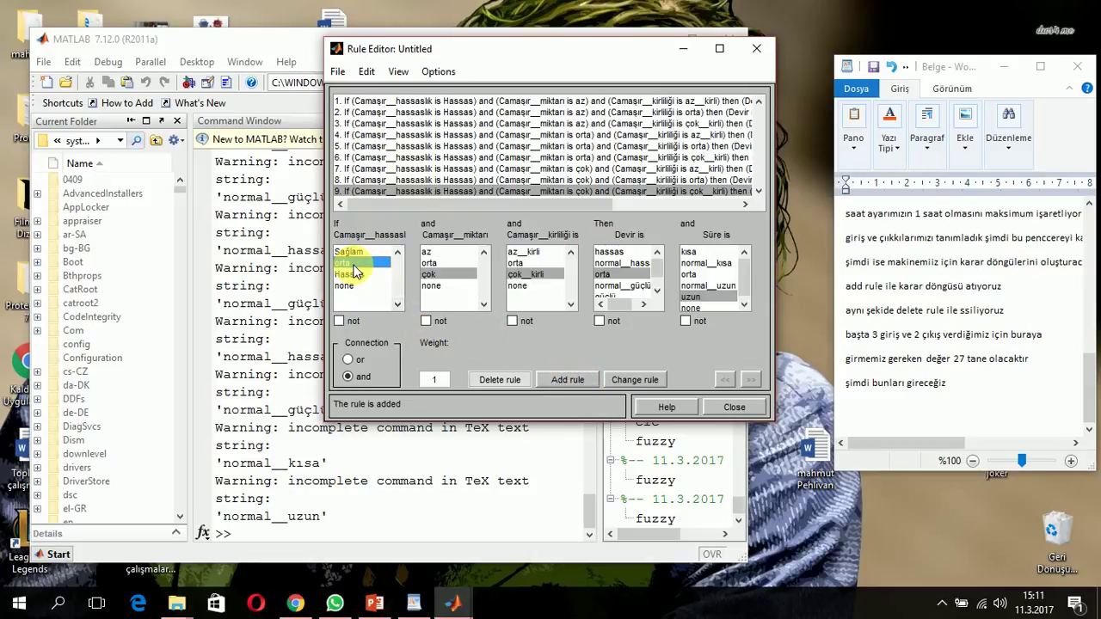
click(430, 251)
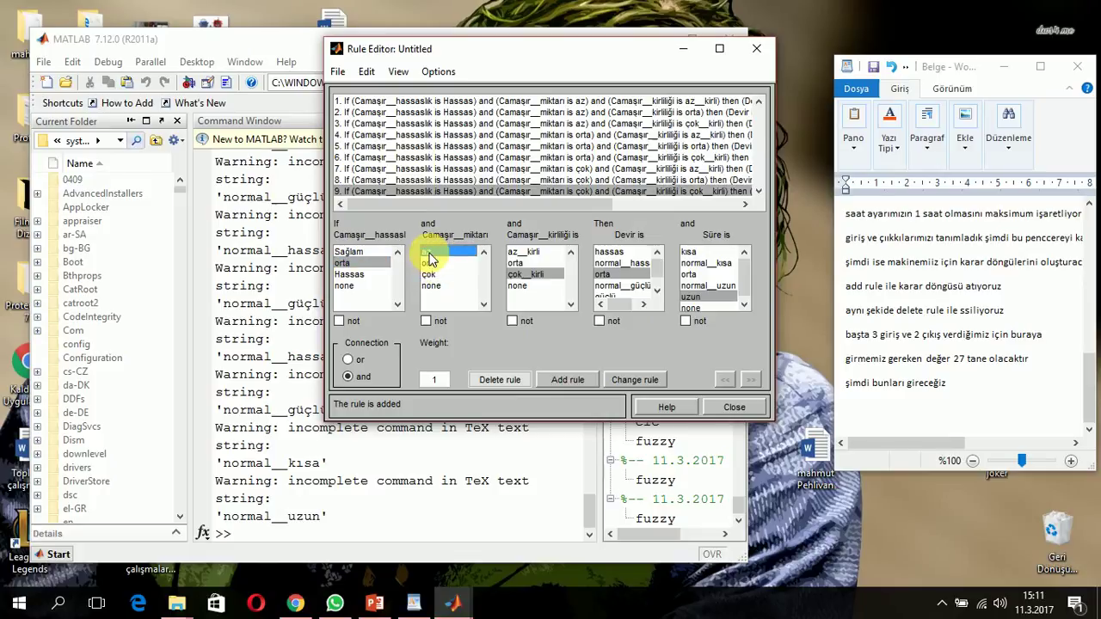
click(531, 252)
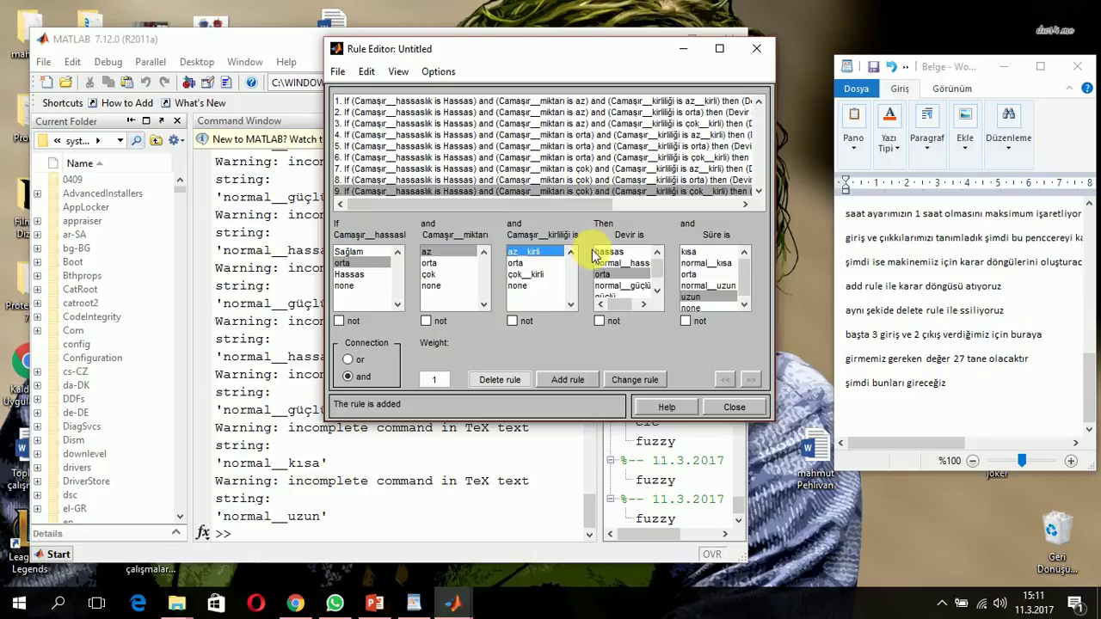
click(621, 263)
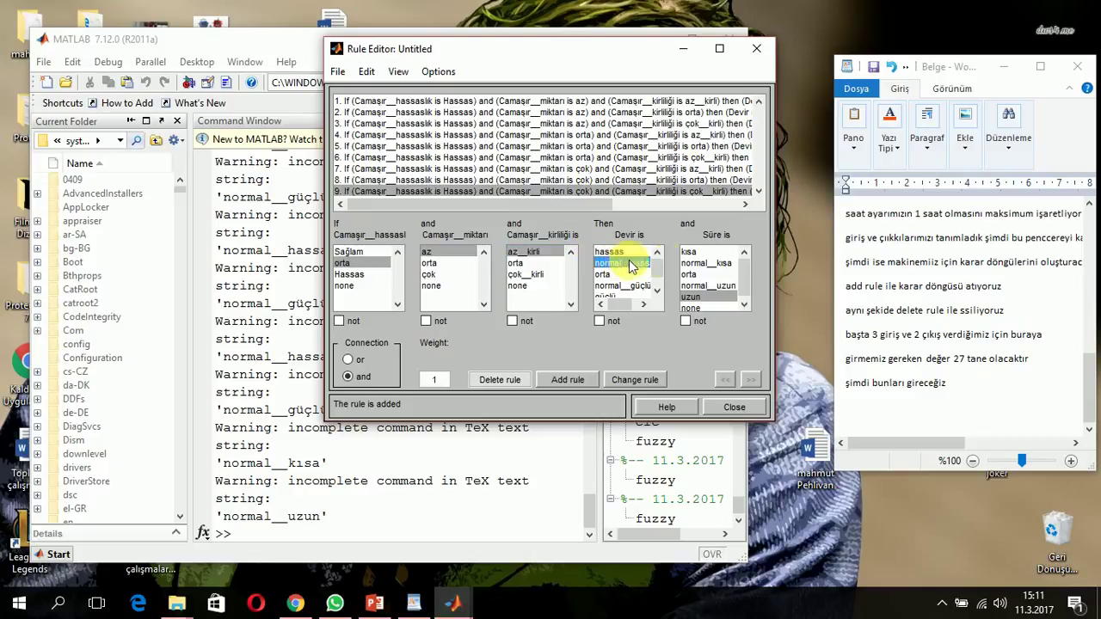
click(693, 263)
click(569, 377)
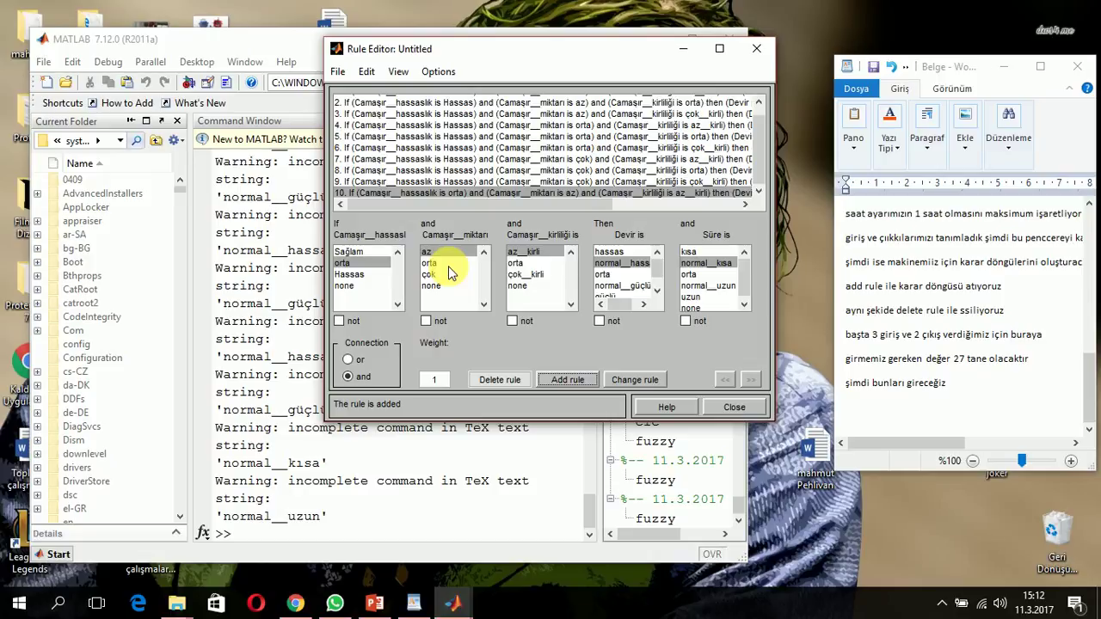
Step: Add a rule for hassaslık orta, miktarı az and kirliliği orta, with Devir orta and Süre normal__kısa
click(533, 263)
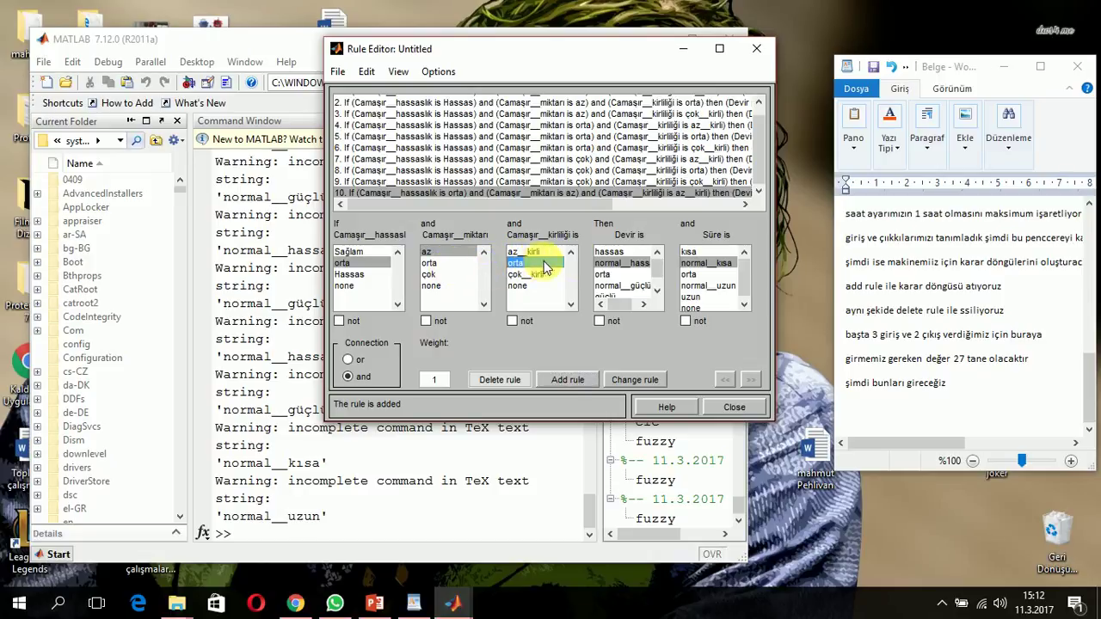
click(631, 274)
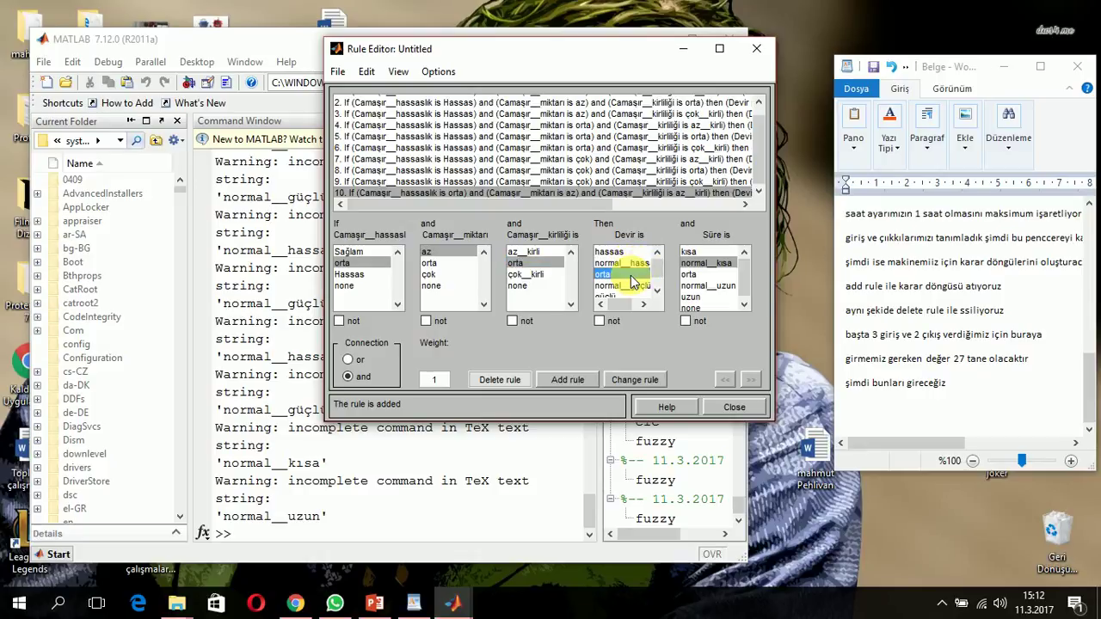
click(583, 387)
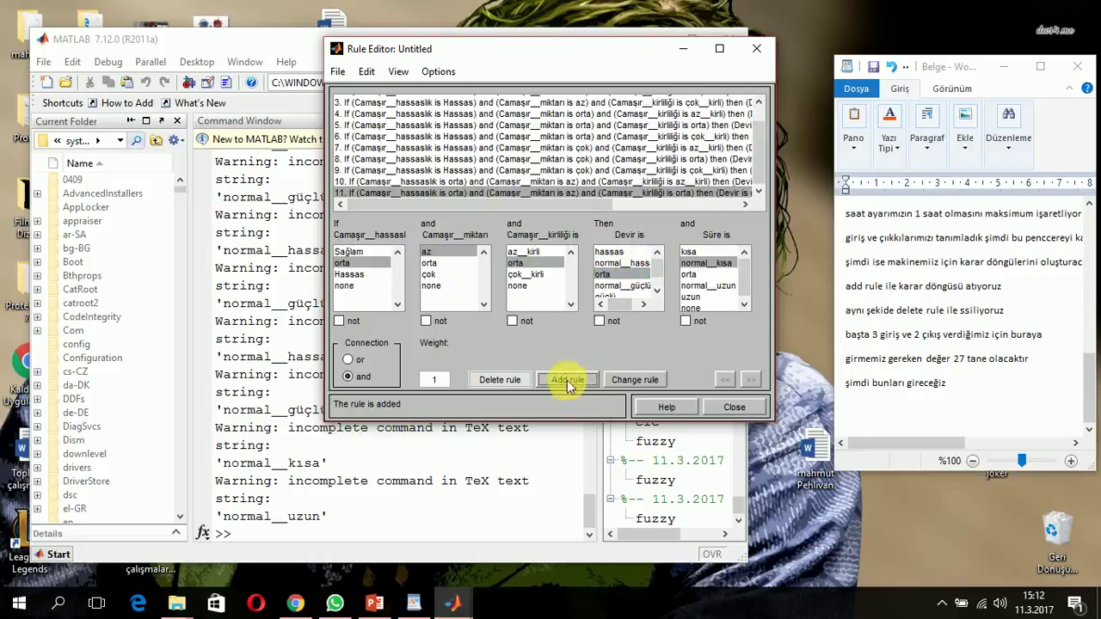
Step: Add a rule for hassaslık orta, miktarı az and kirliliği çok__kirli, with Devir normal__güçlü and Süre orta
click(539, 276)
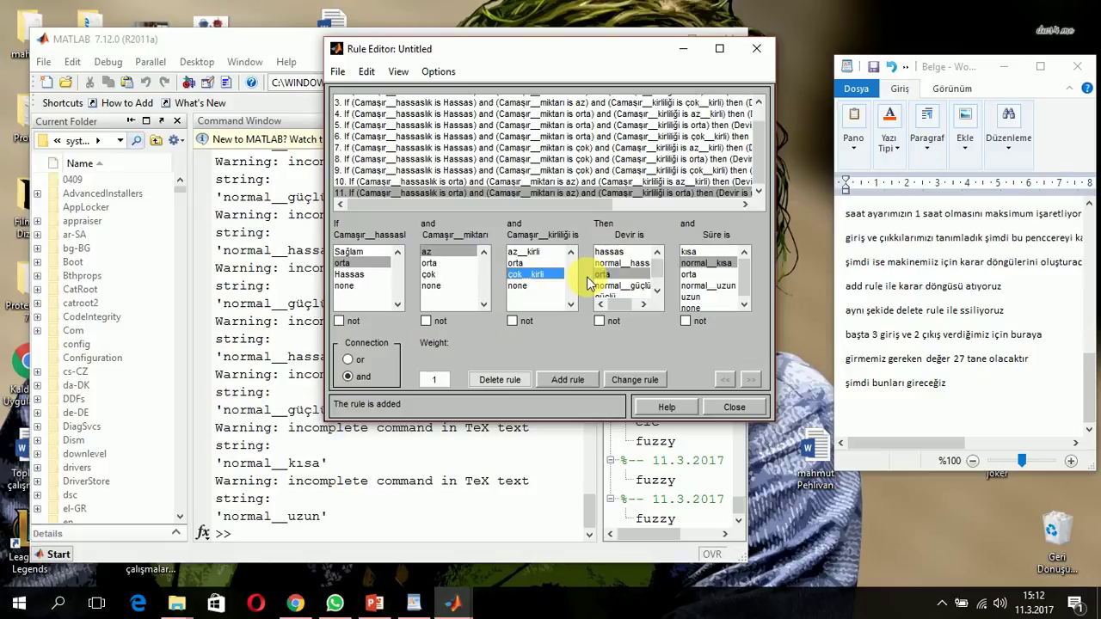
click(607, 287)
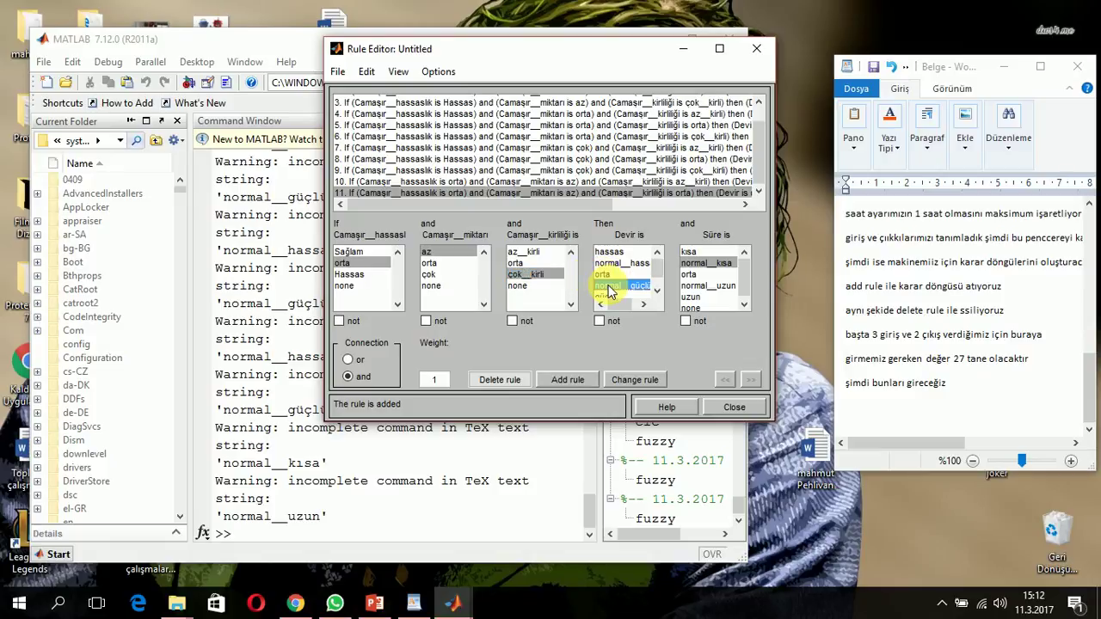
click(689, 273)
click(578, 386)
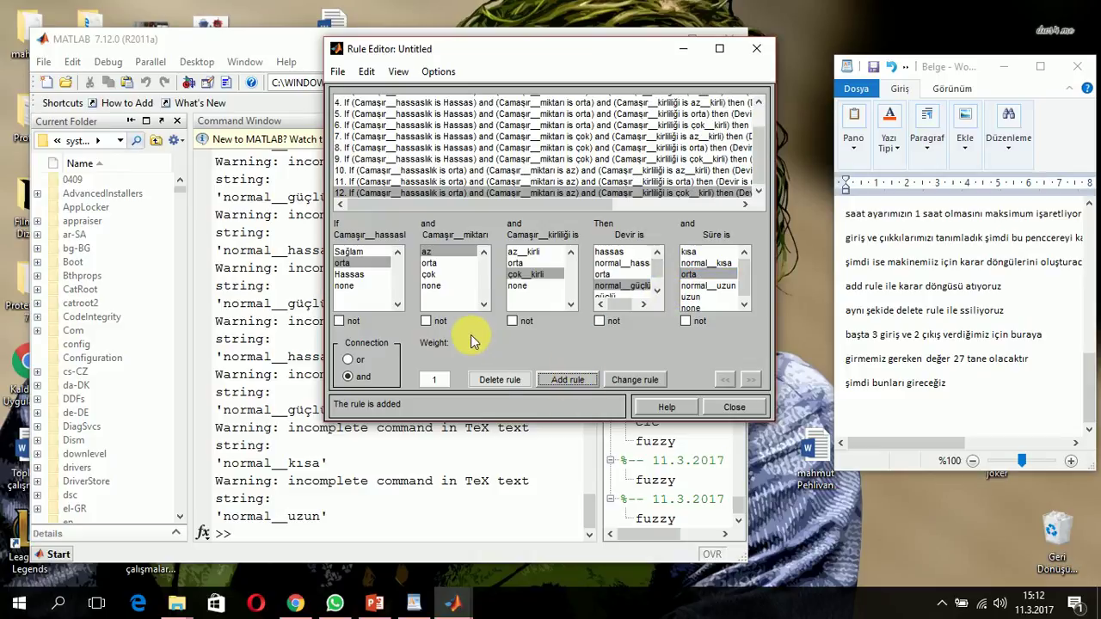
Step: Add a rule for hassaslık orta, miktarı orta and kirliliği az__kirli, with Devir normal__hassas and Süre orta
click(432, 263)
click(516, 251)
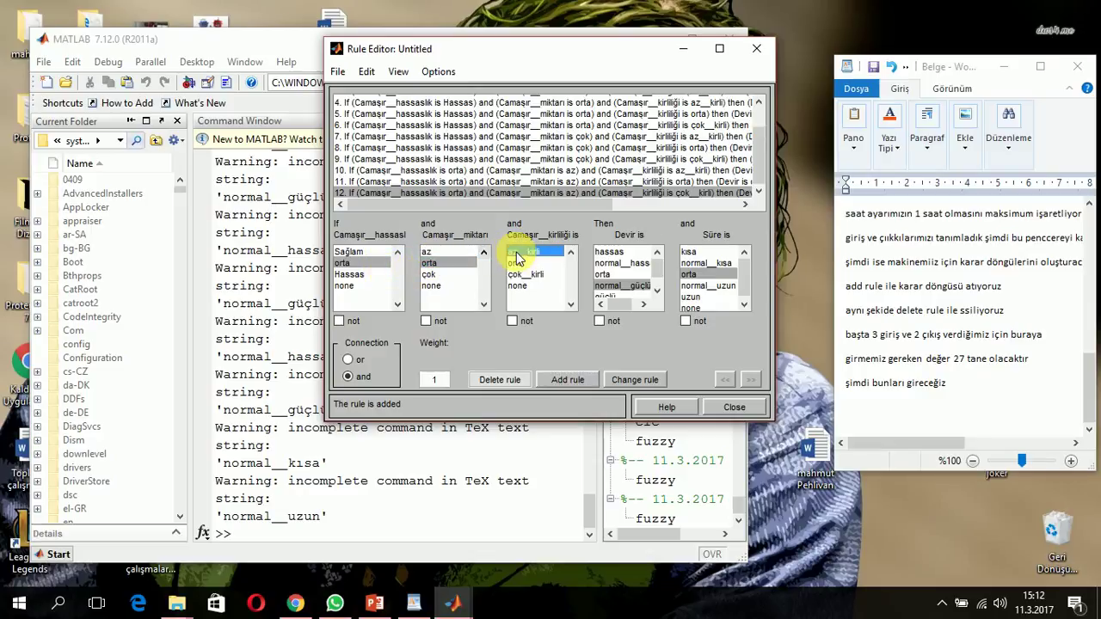
click(621, 263)
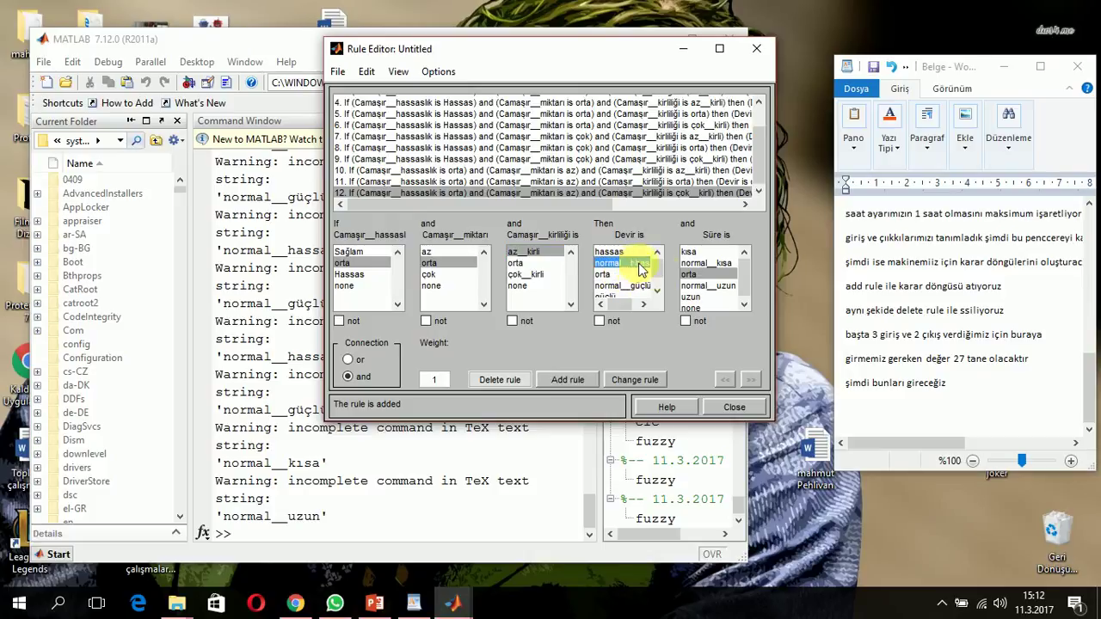
click(565, 378)
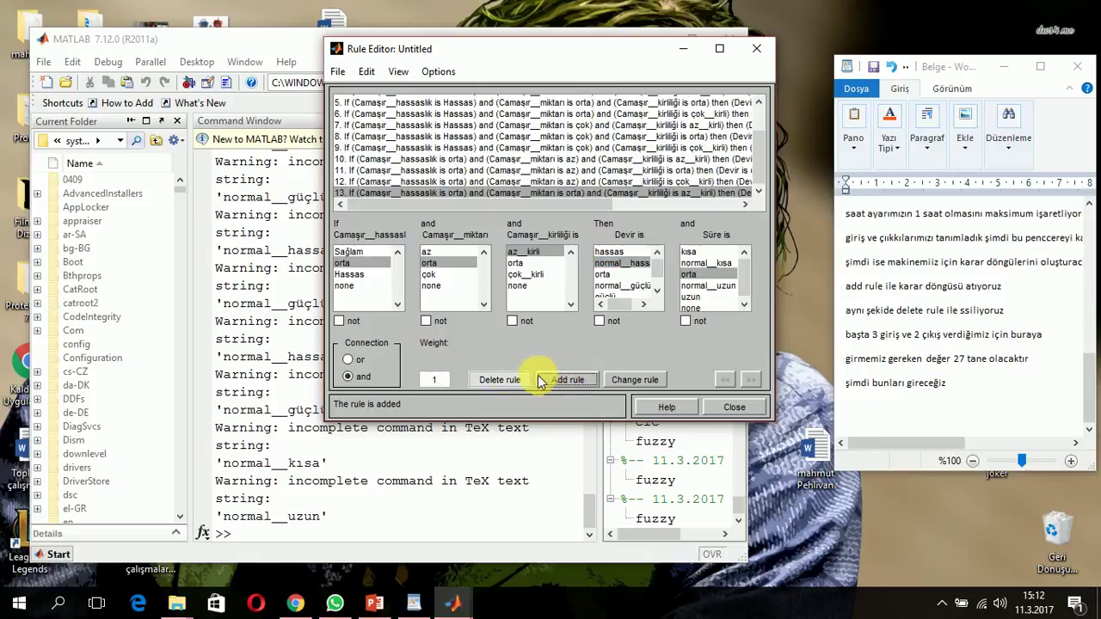
Step: Add a rule for hassaslık, miktarı and kirliliği all orta, with Devir orta and Süre orta, and delete its duplicate
click(518, 262)
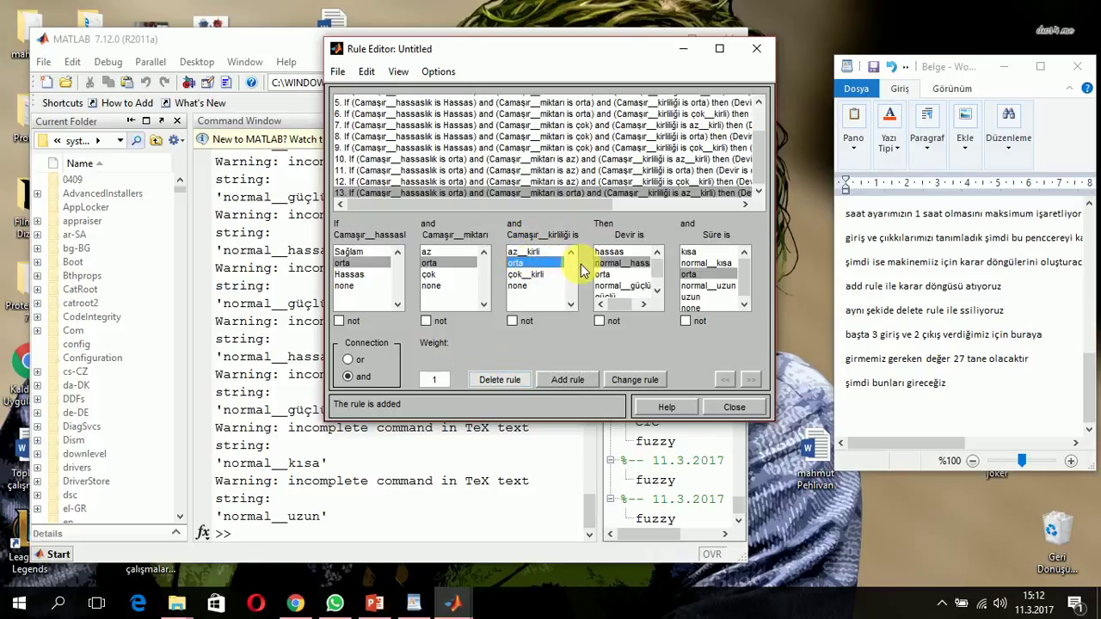
click(613, 274)
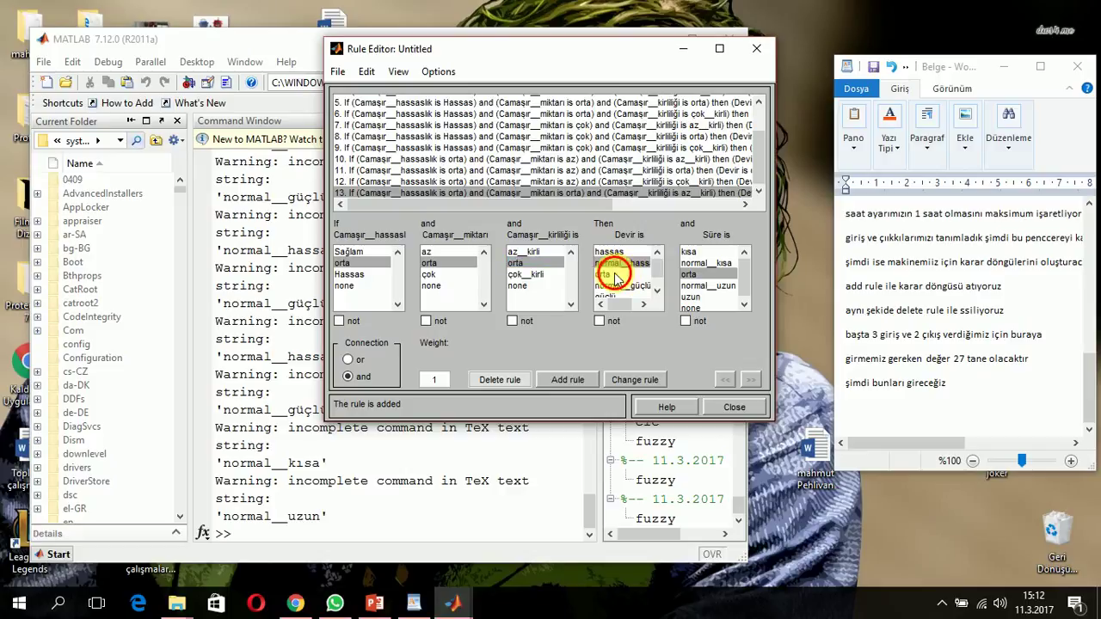
click(571, 380)
click(576, 380)
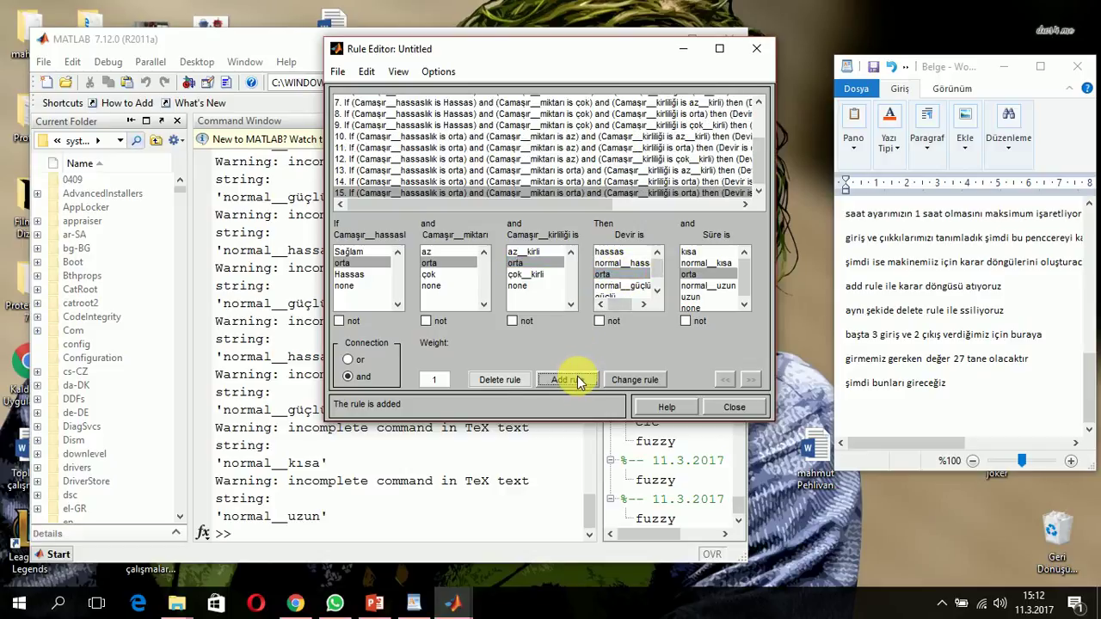
click(427, 194)
click(500, 379)
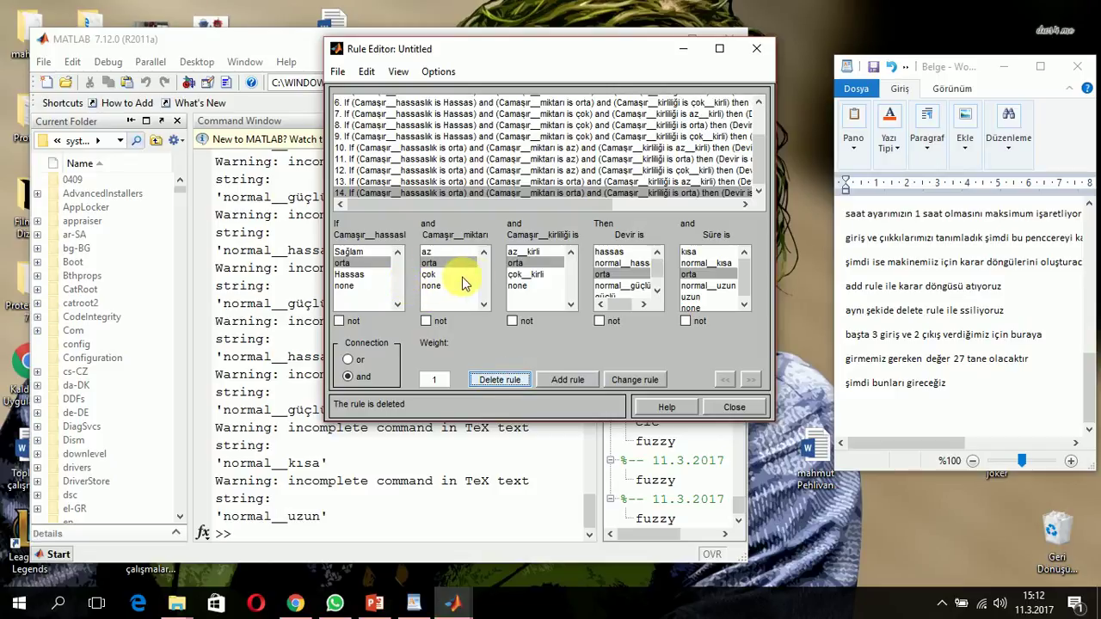
Step: Add a rule for hassaslık orta, miktarı orta and kirliliği çok__kirli, with Devir normal__güçlü and Süre normal__uzun
click(516, 275)
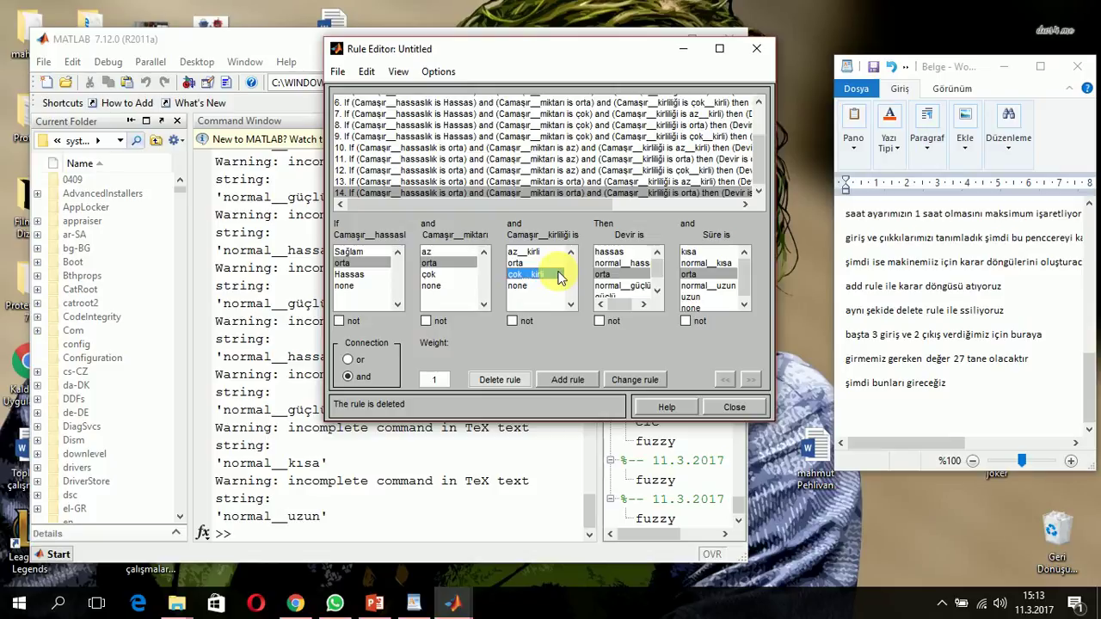
click(624, 286)
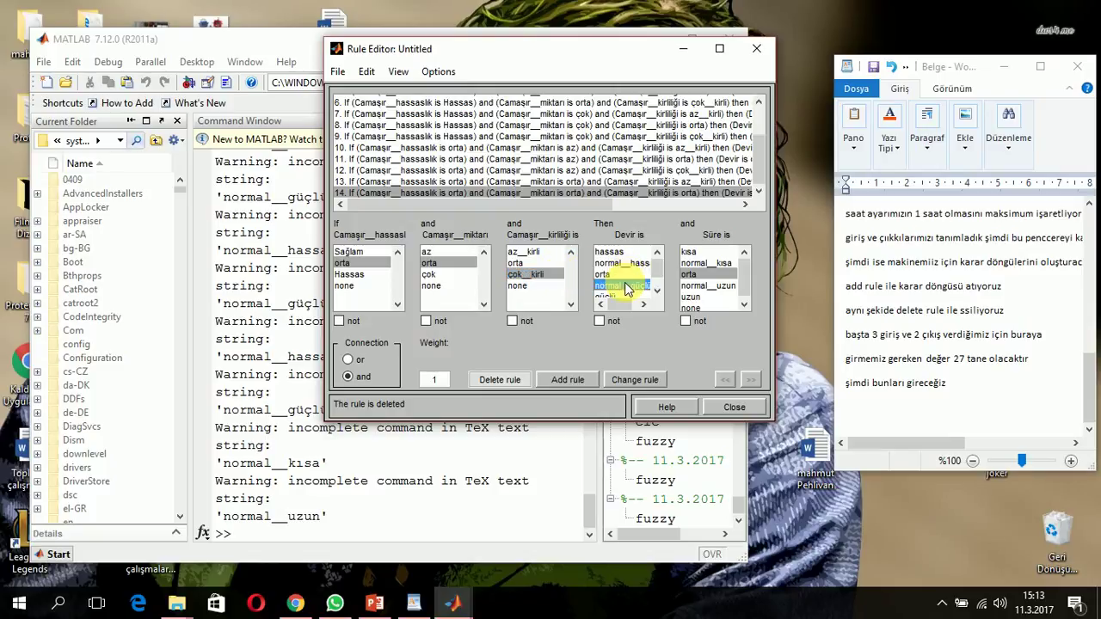
click(698, 285)
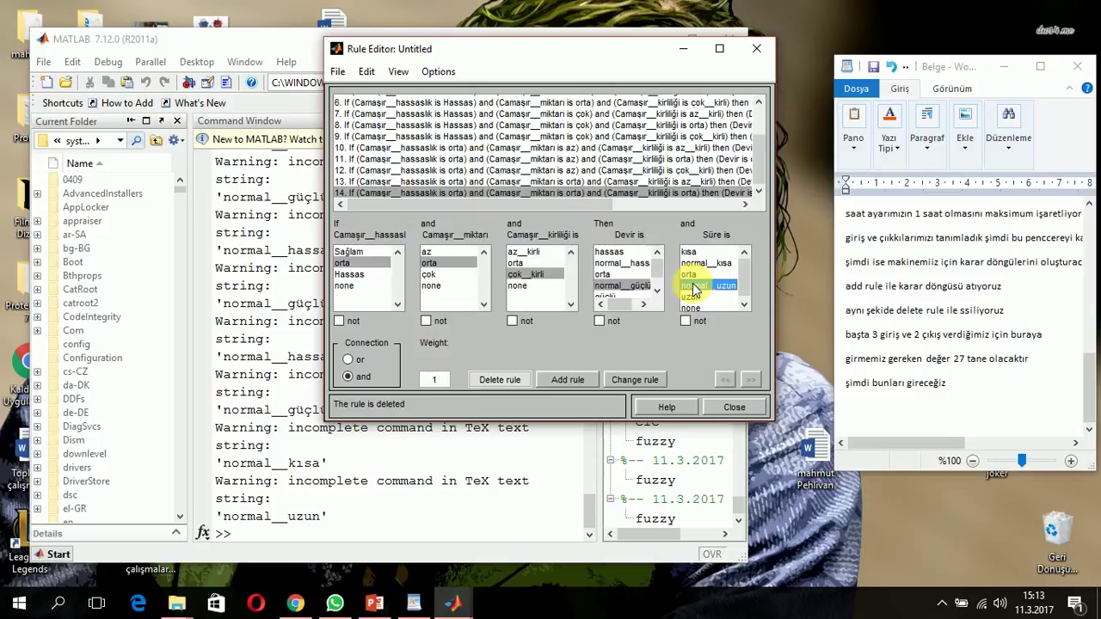
click(568, 376)
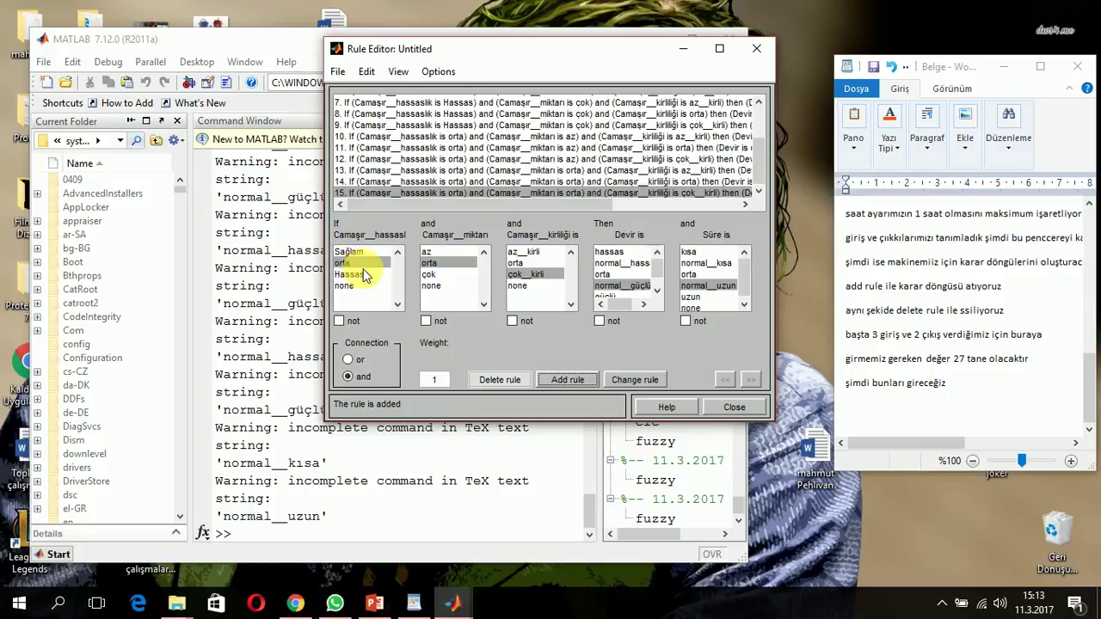
Step: Add a rule for hassaslık orta, miktarı çok and kirliliği az__kirli, with Devir hassas and Süre orta
click(432, 274)
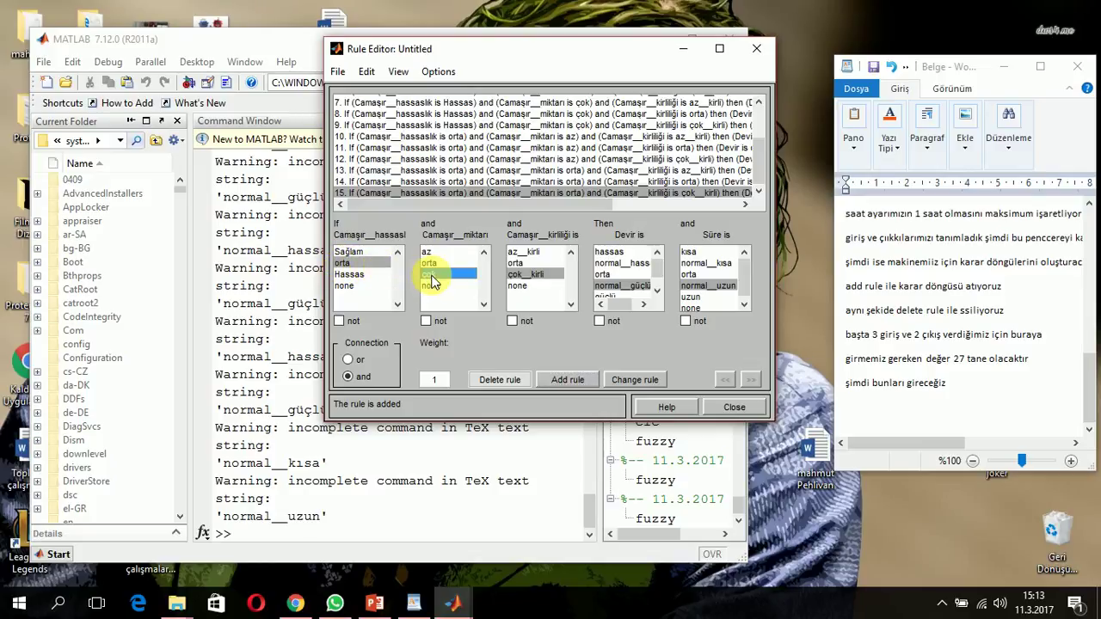
click(513, 252)
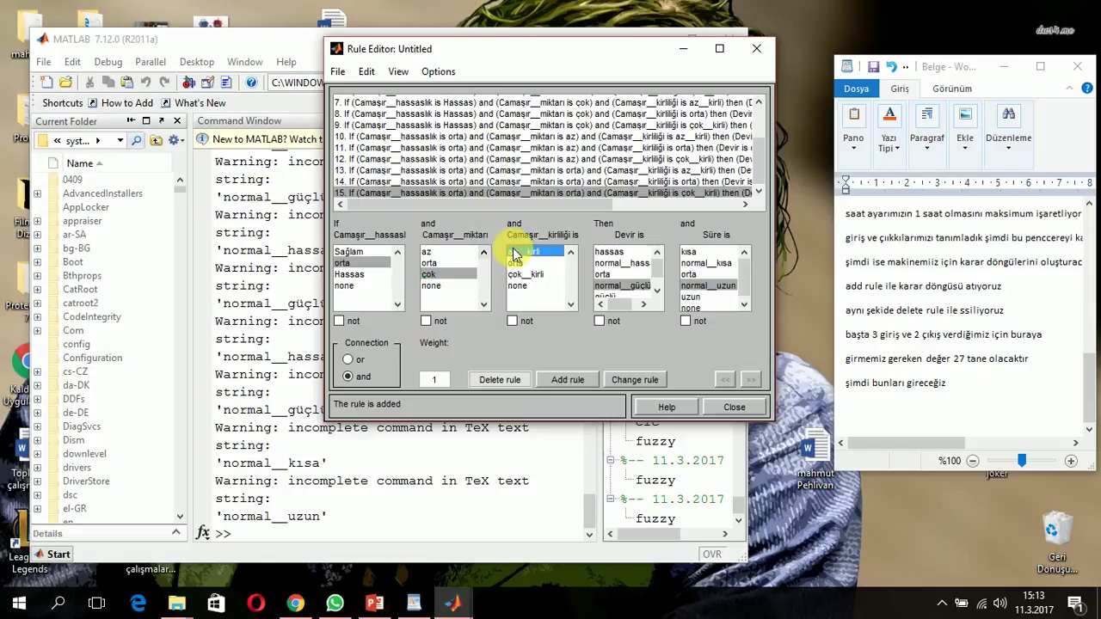
click(612, 252)
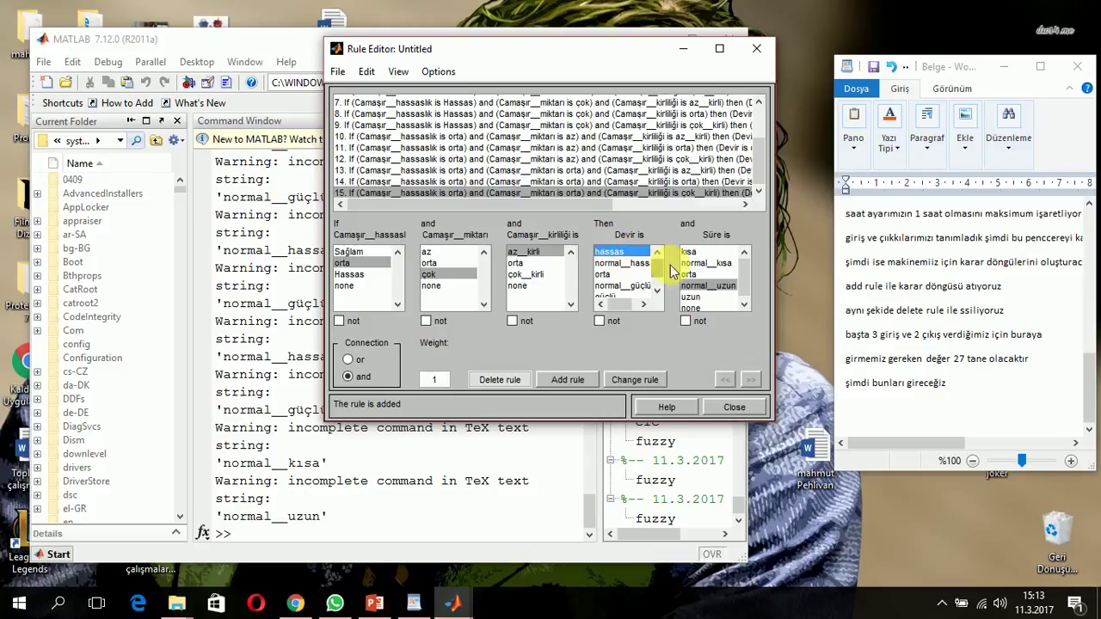
click(695, 274)
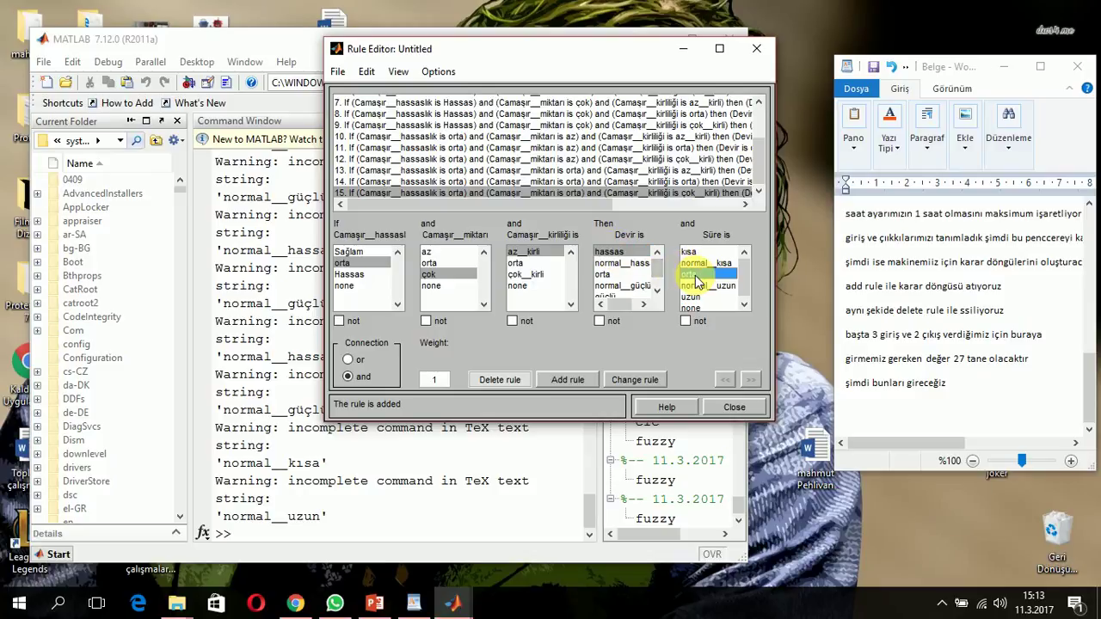
click(569, 380)
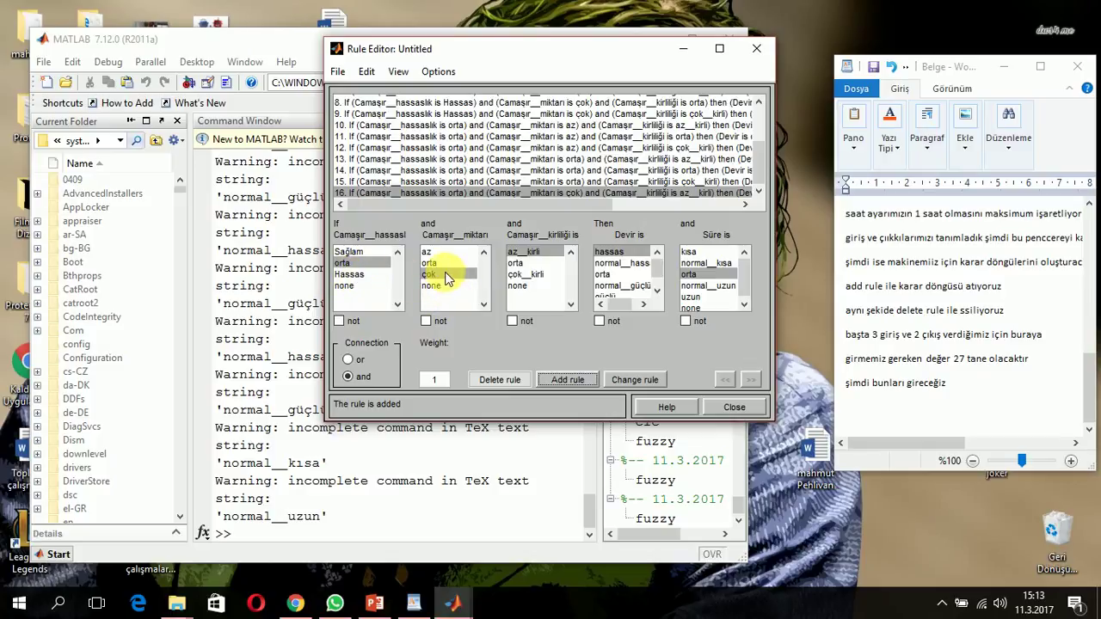
Step: Add a rule for hassaslık orta, miktarı çok and kirliliği orta, with Devir hassas and Süre normal__uzun
click(526, 263)
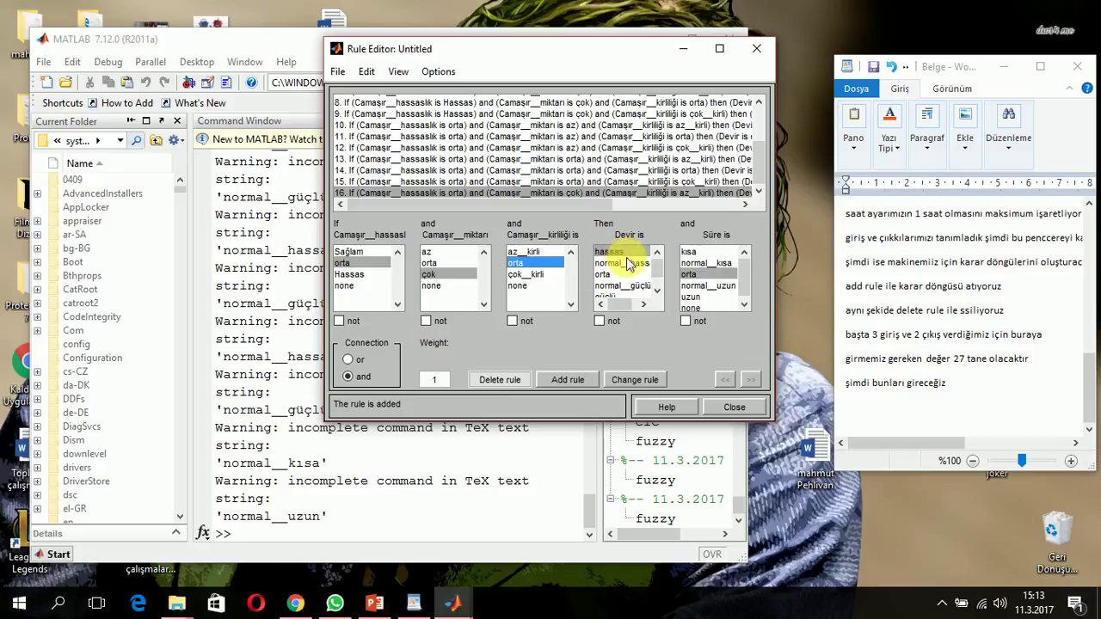
click(707, 285)
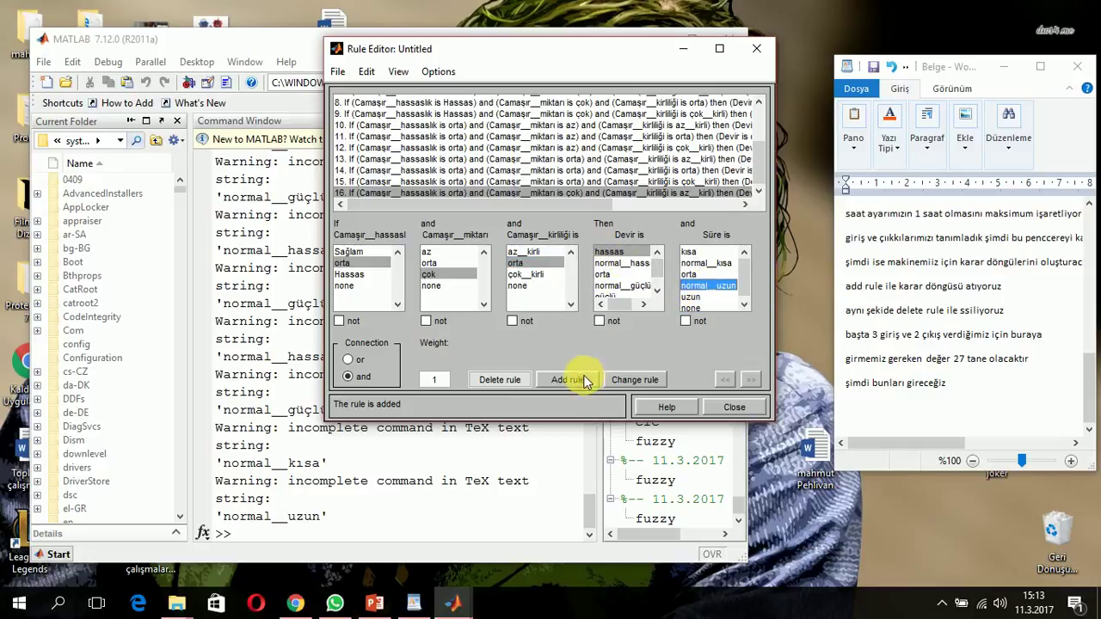
click(583, 380)
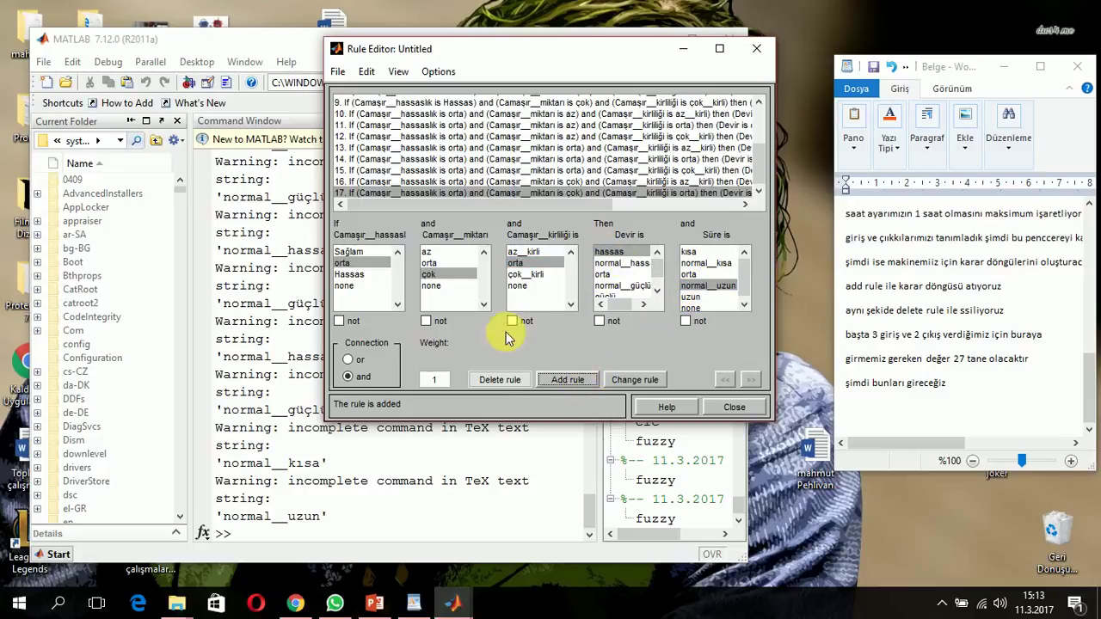
Step: Add a rule for hassaslık orta, miktarı çok and kirliliği çok__kirli, with Devir normal__güçlü and Süre uzun
click(526, 275)
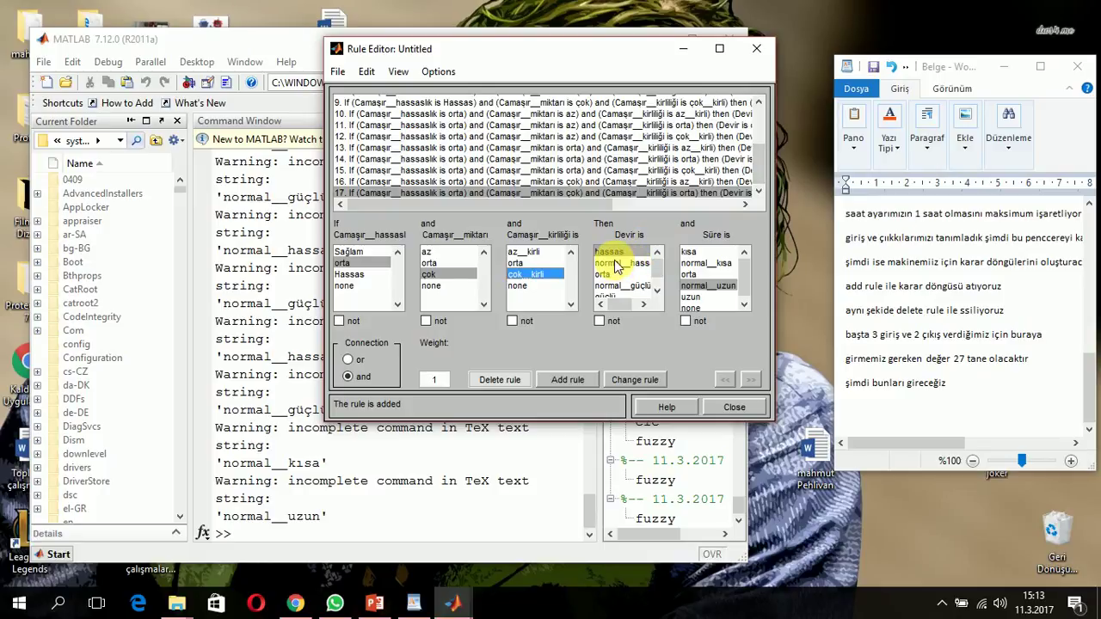
click(615, 286)
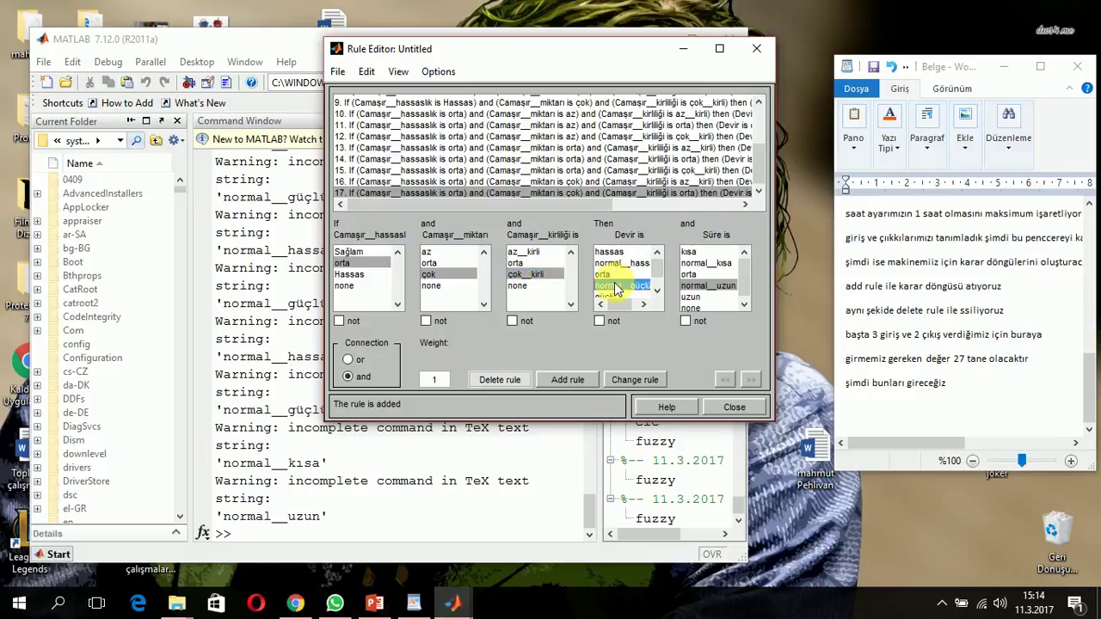
click(692, 296)
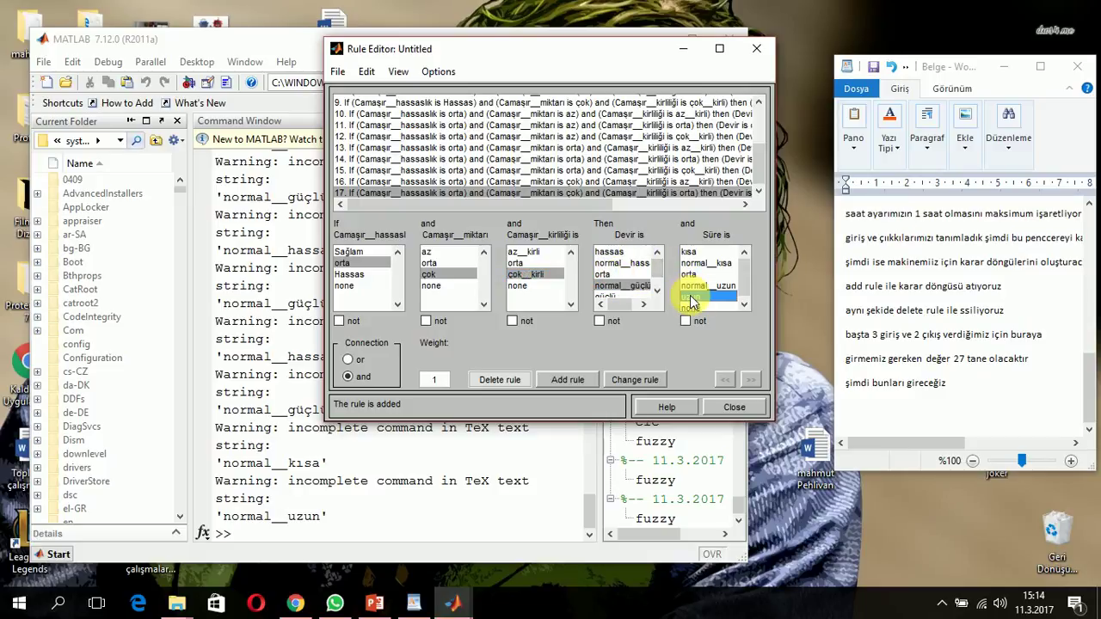
click(568, 379)
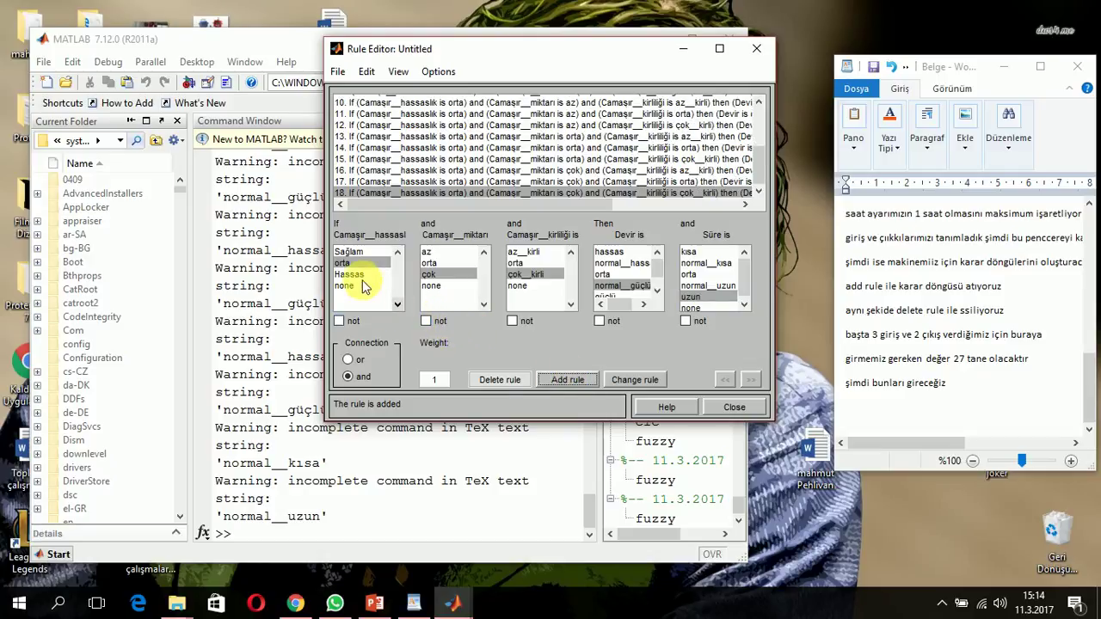
Step: Add a rule for hassaslık Sağlam, miktarı az and kirliliği az__kirli, with Devir orta and Süre orta
click(355, 251)
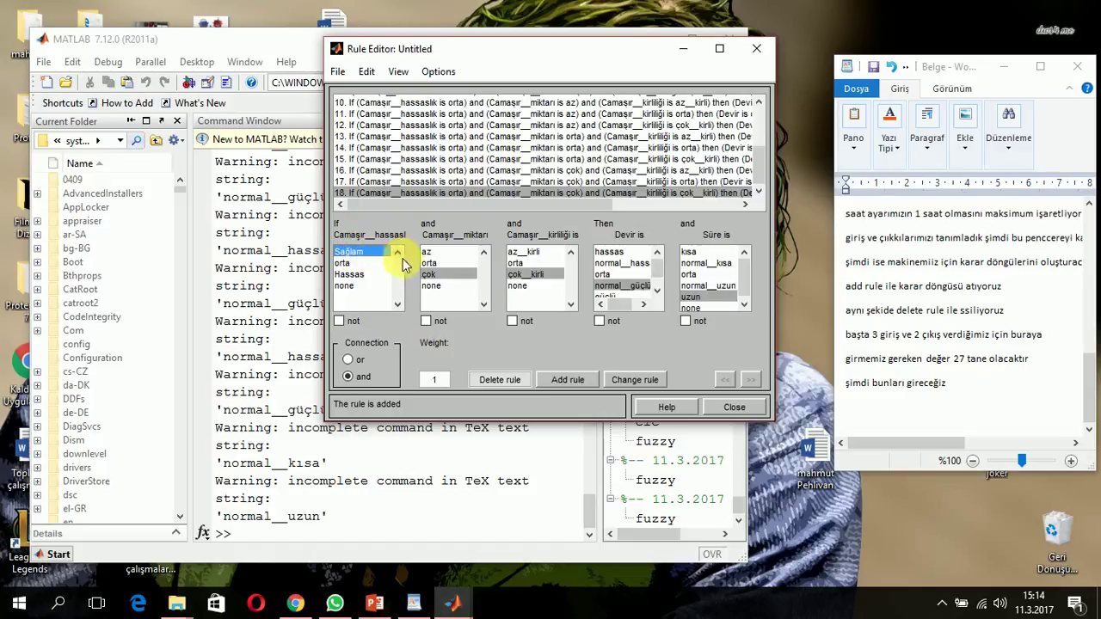
click(428, 252)
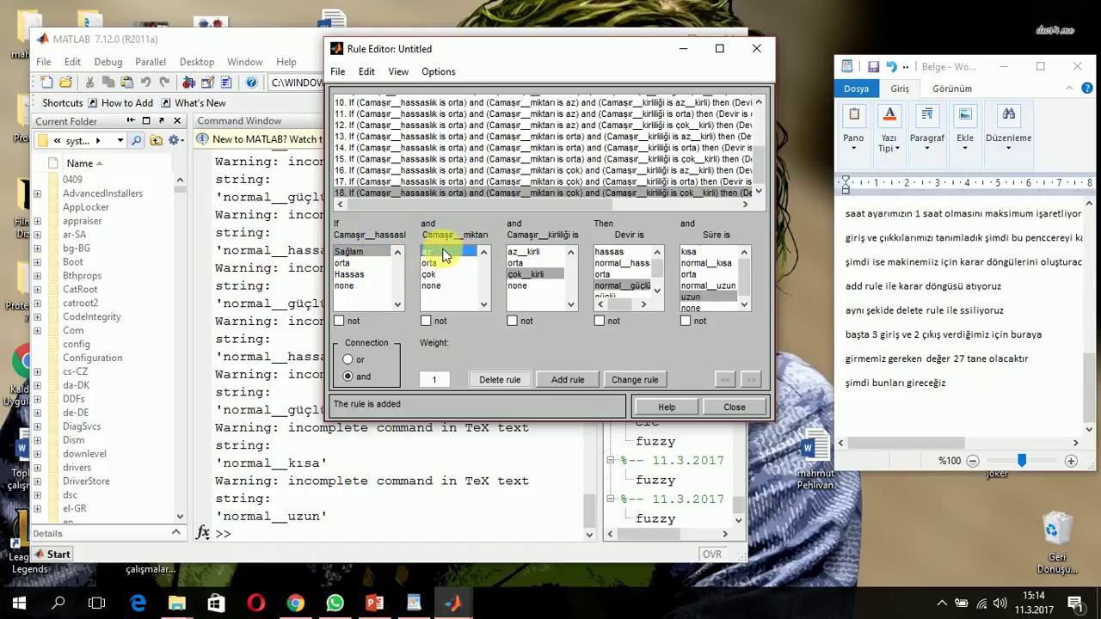
click(521, 252)
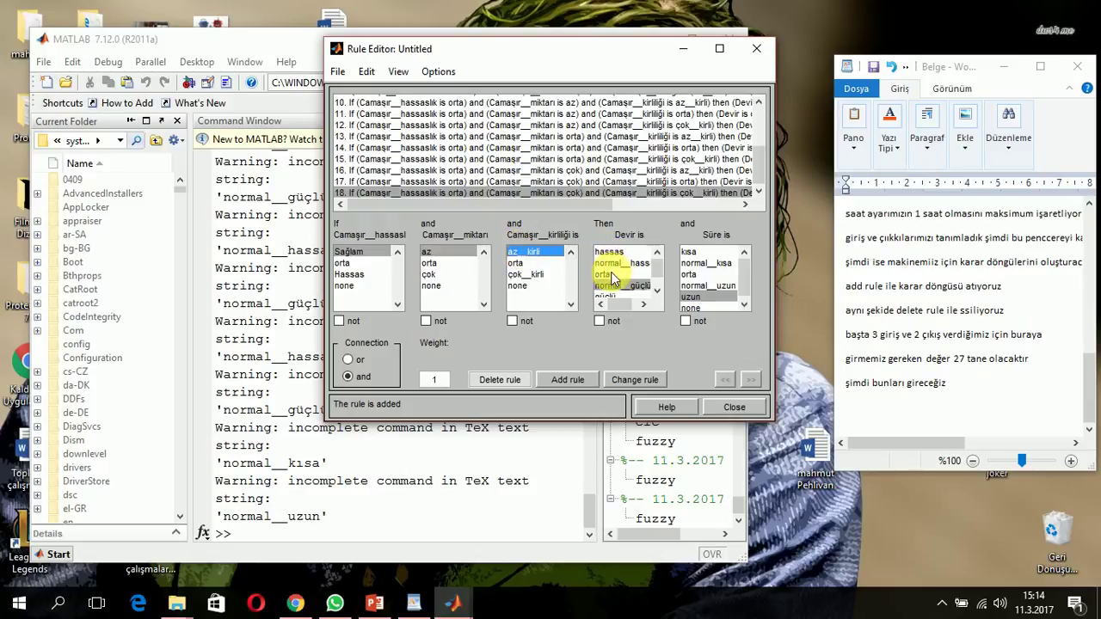
click(617, 274)
click(684, 273)
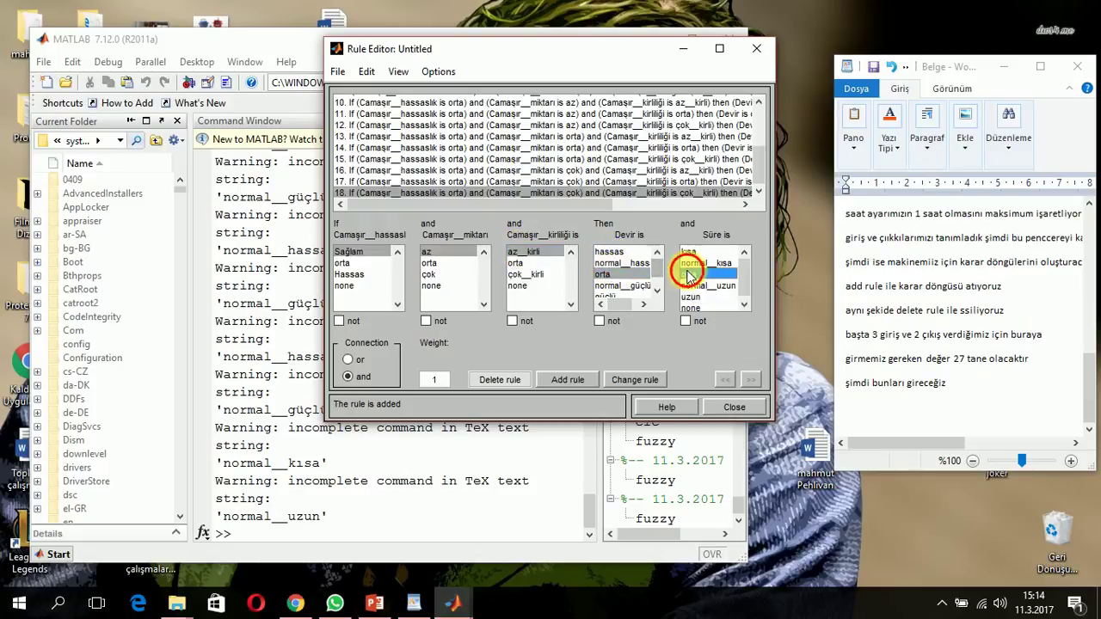
click(566, 383)
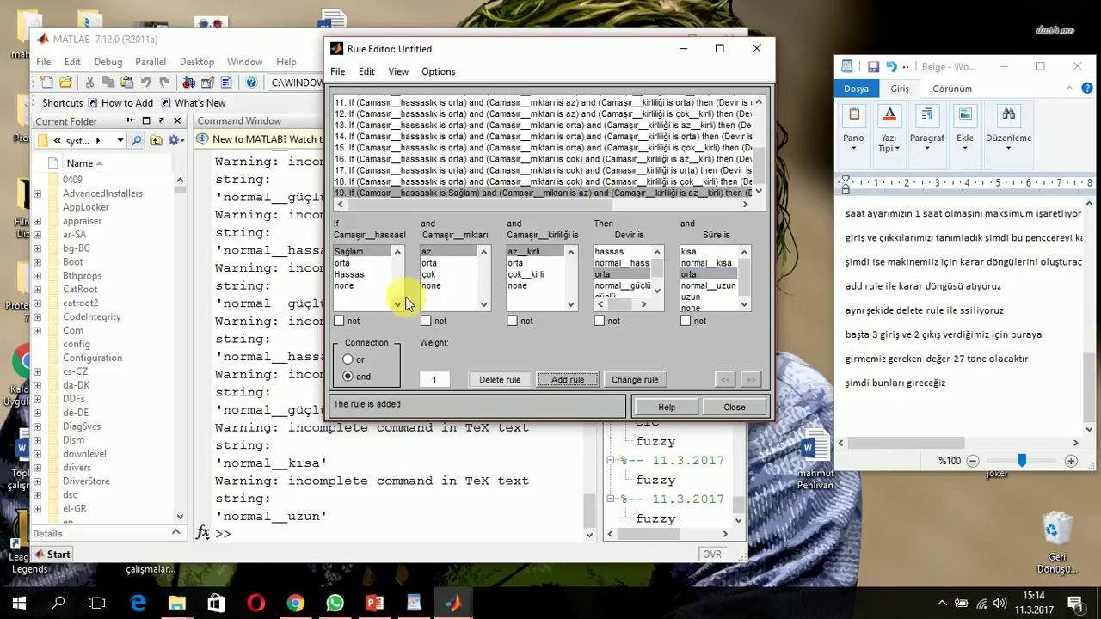
Step: Add a rule for hassaslık Sağlam, miktarı az and kirliliği orta, with Devir normal__güçlü and Süre orta
click(515, 263)
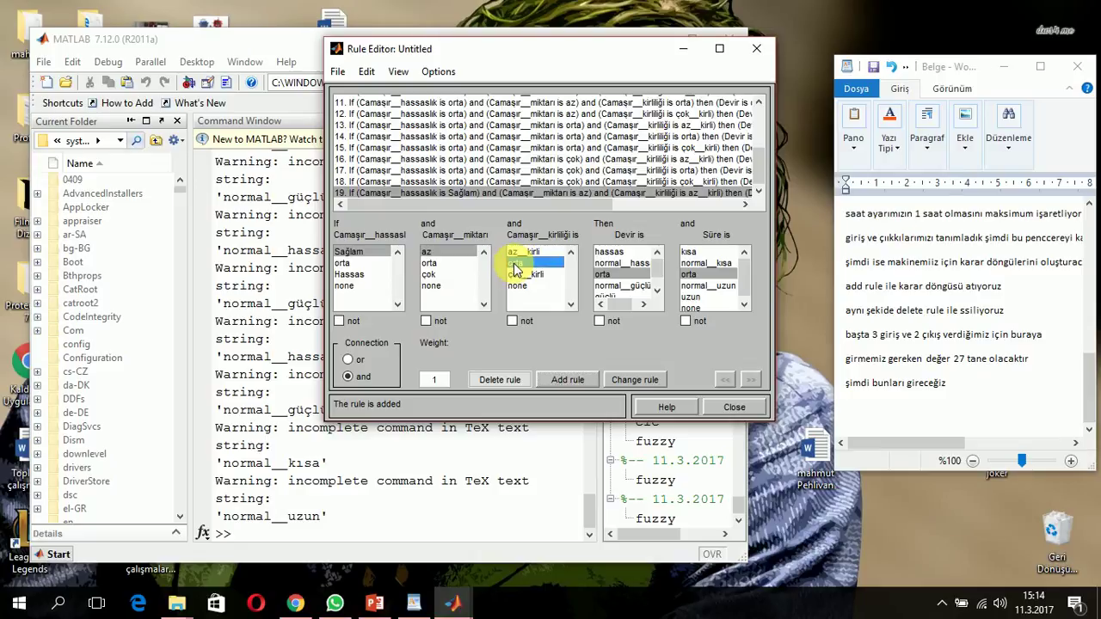
click(616, 286)
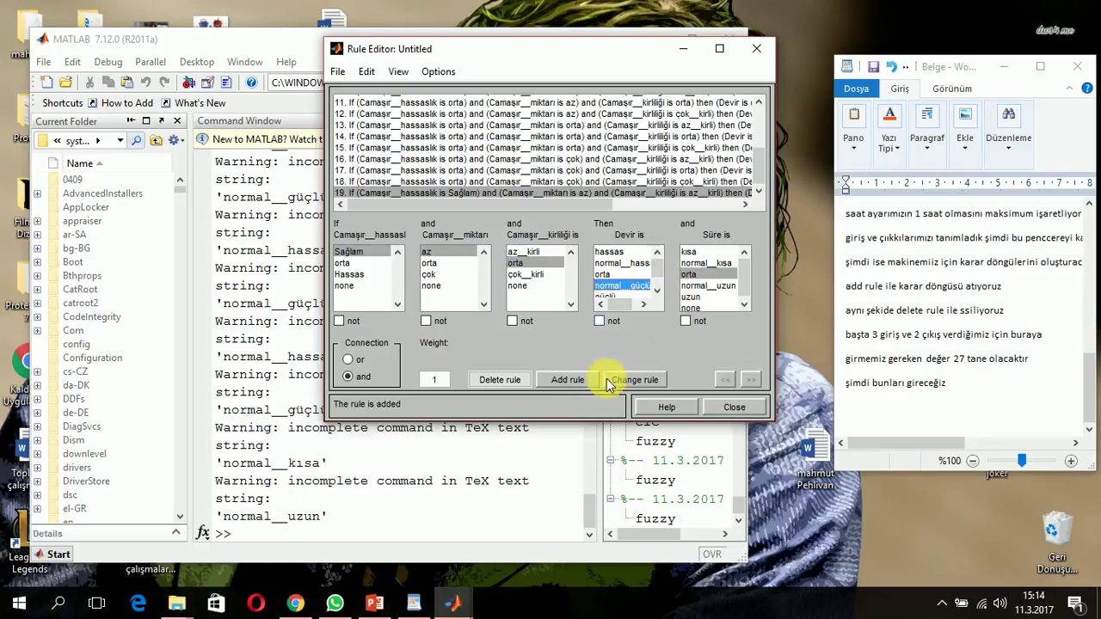
click(581, 384)
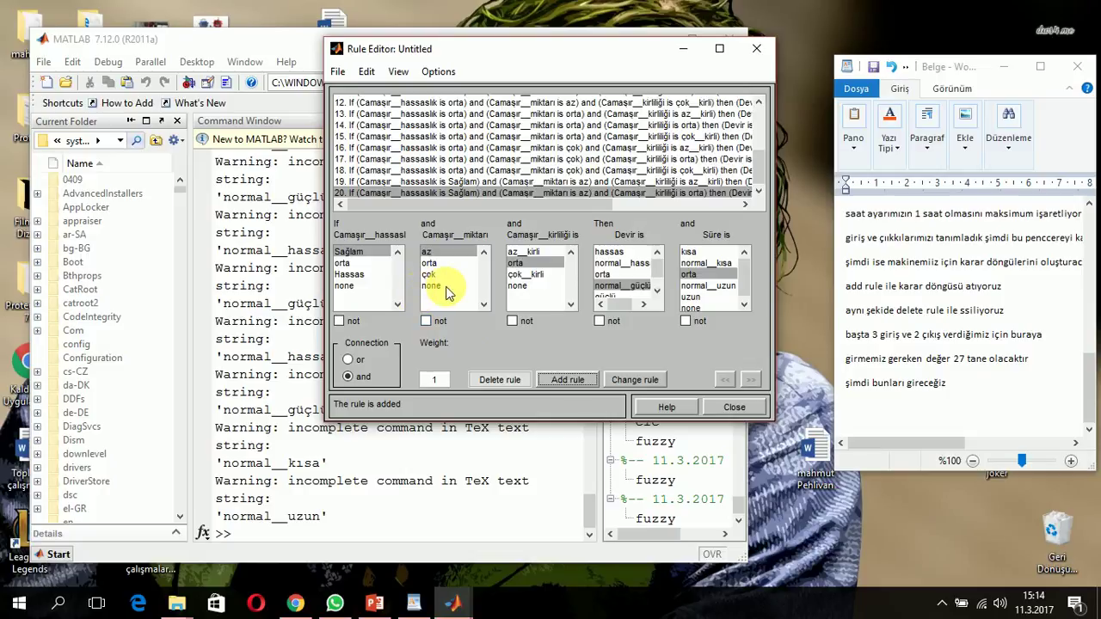
Step: Add a rule for hassaslık Sağlam, miktarı az and kirliliği çok__kirli, with Devir güçlü and Süre normal__uzun
click(518, 275)
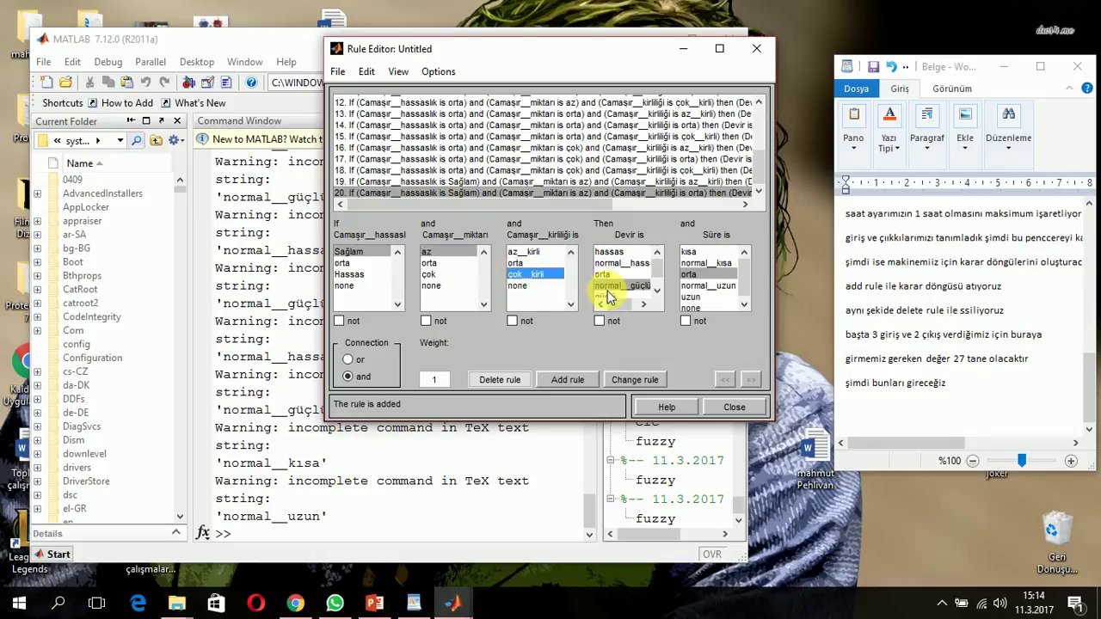
click(607, 294)
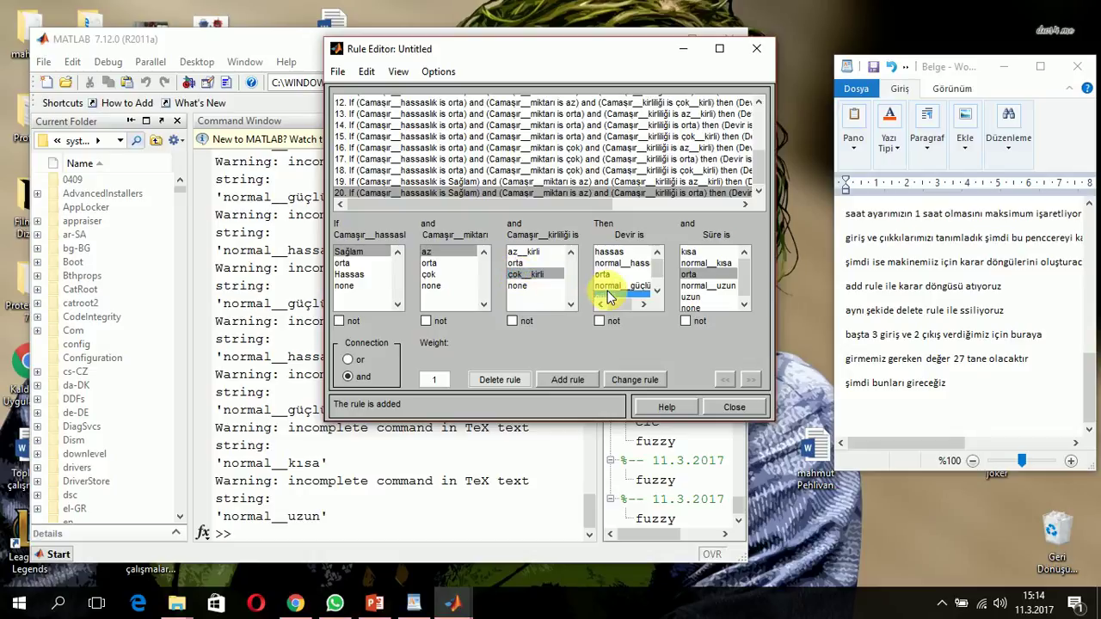
click(698, 285)
click(574, 379)
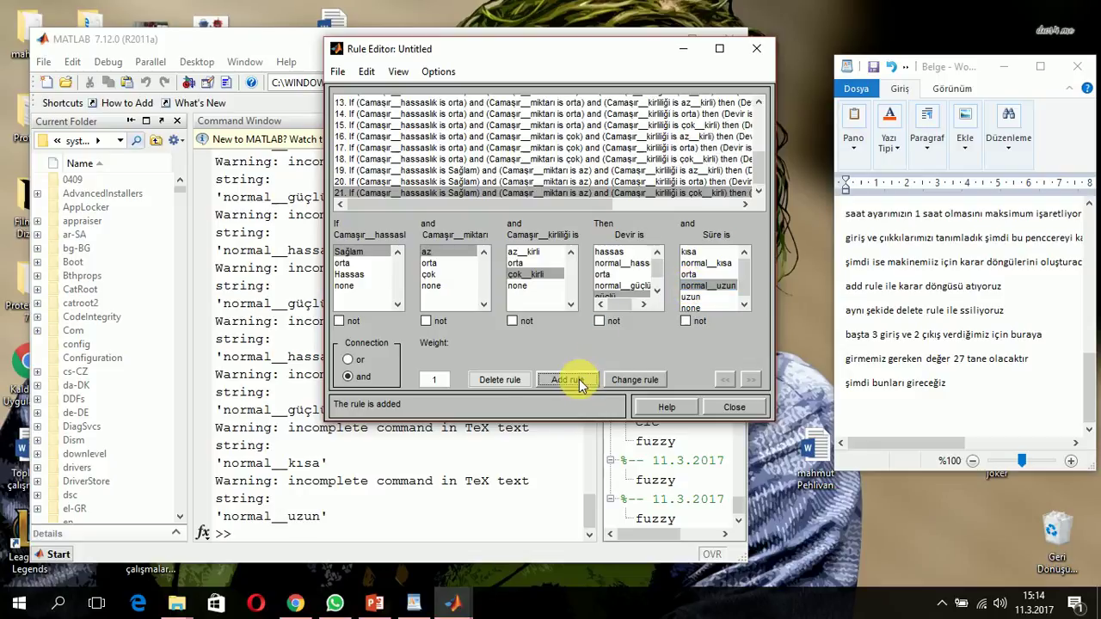
Step: Add a rule for hassaslık Sağlam, miktarı orta and kirliliği az__kirli, with Devir orta and Süre orta
click(655, 273)
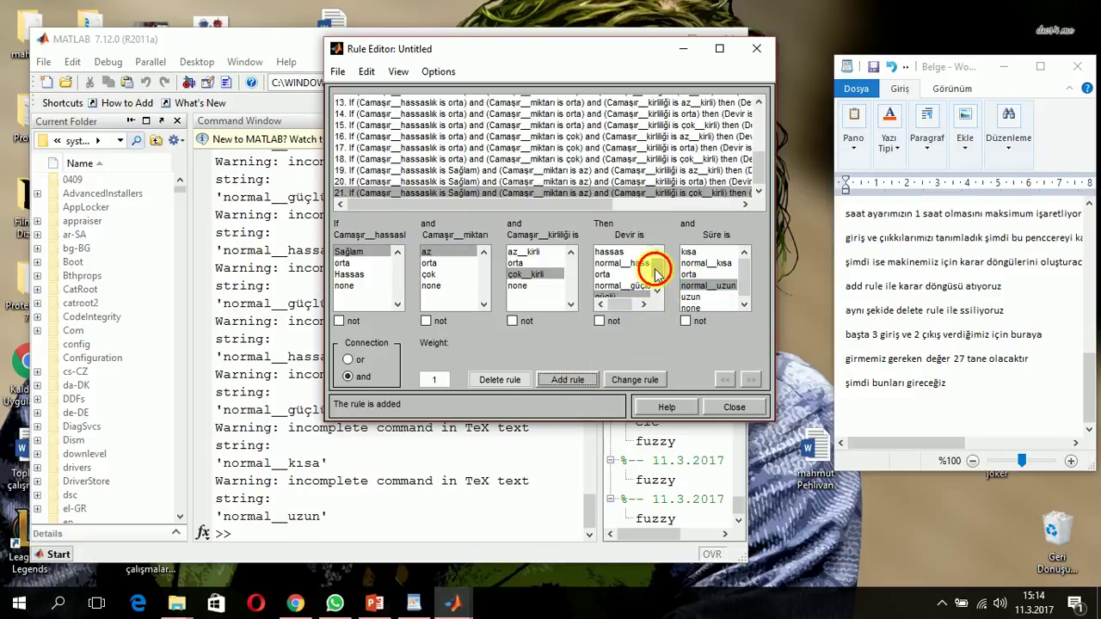
click(748, 275)
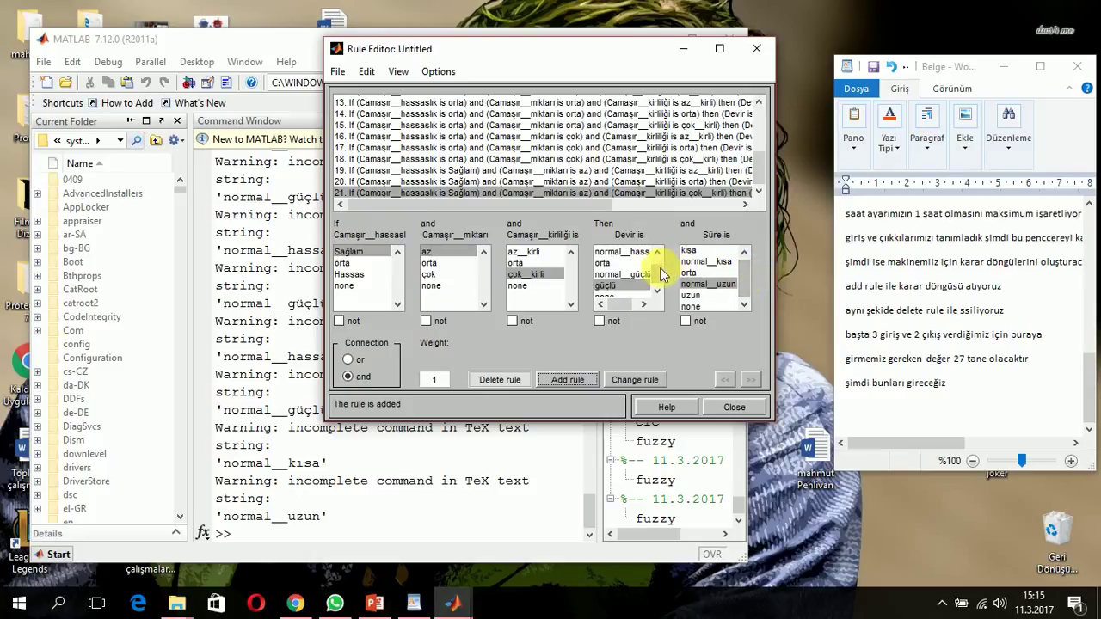
mouse_move(659, 270)
mouse_down()
mouse_move(659, 282)
mouse_move(659, 269)
mouse_up()
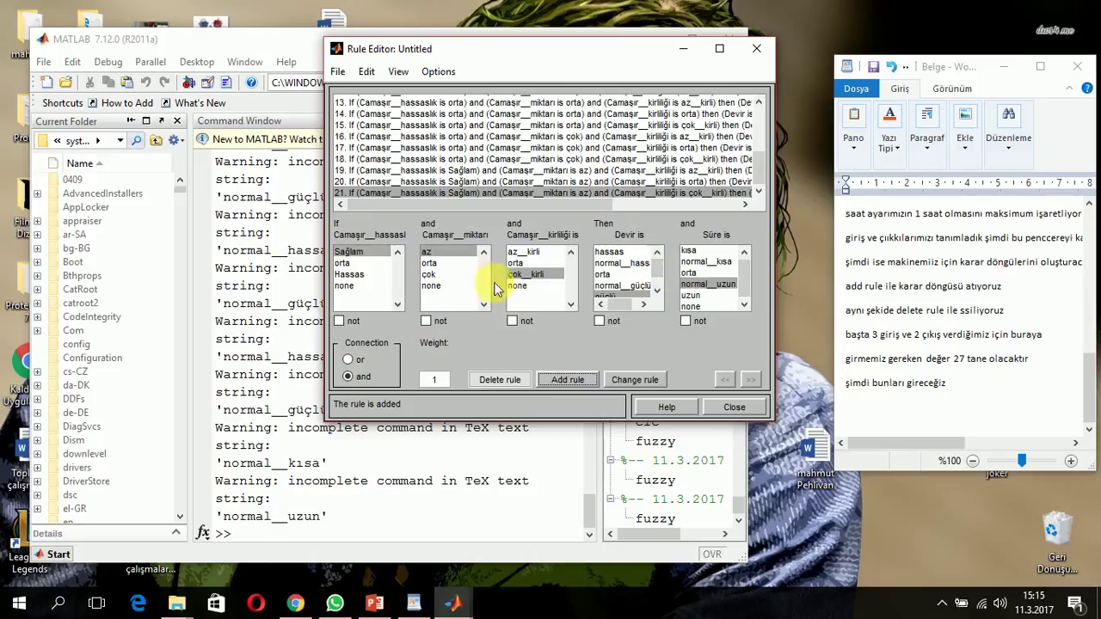
click(440, 264)
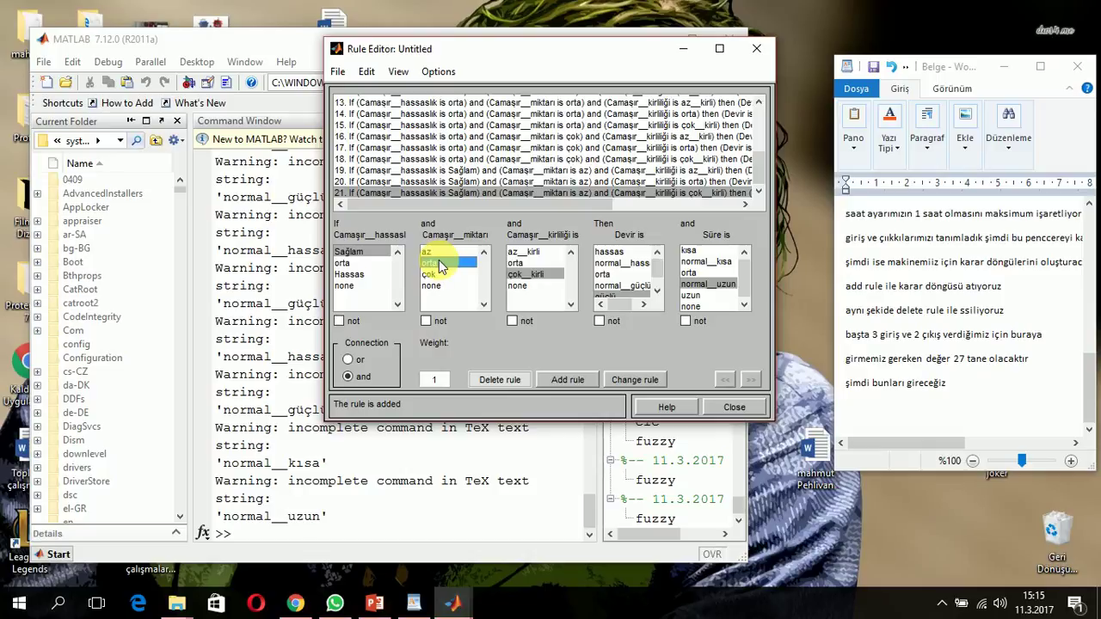
click(526, 251)
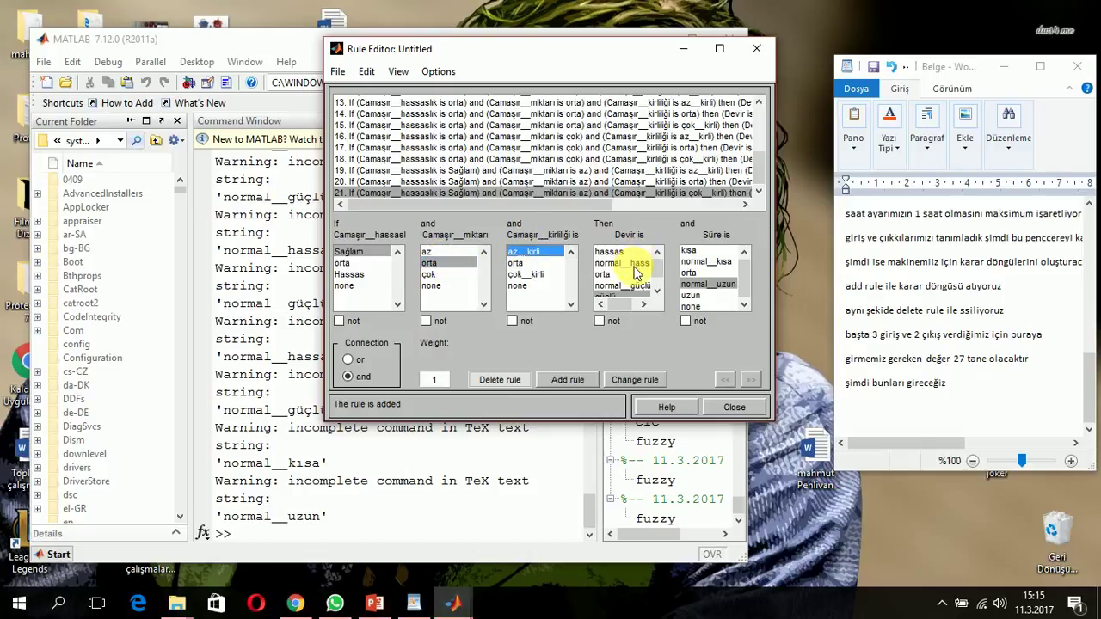
click(627, 273)
click(688, 272)
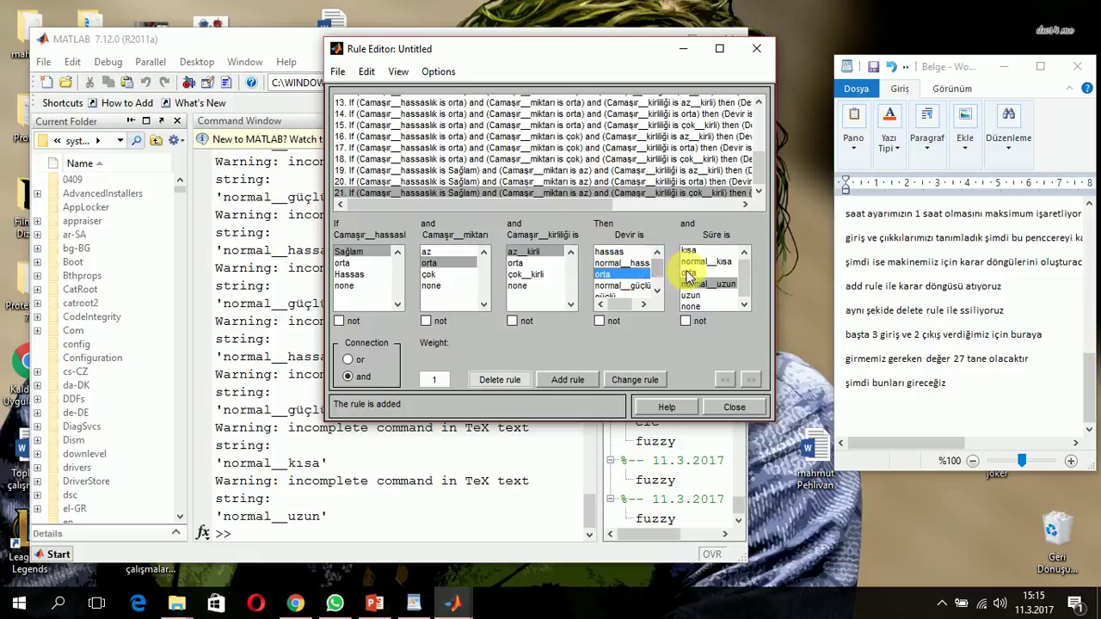
click(561, 381)
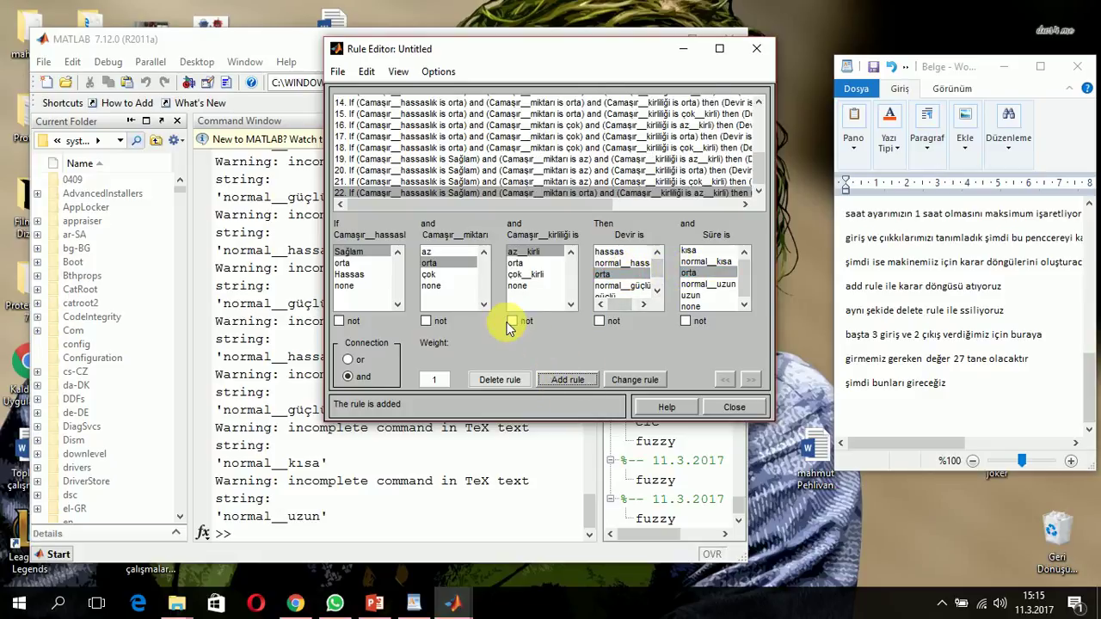
Step: Add a rule for hassaslık Sağlam, miktarı orta and kirliliği orta, with Devir normal__güçlü and Süre normal__uzun
click(517, 262)
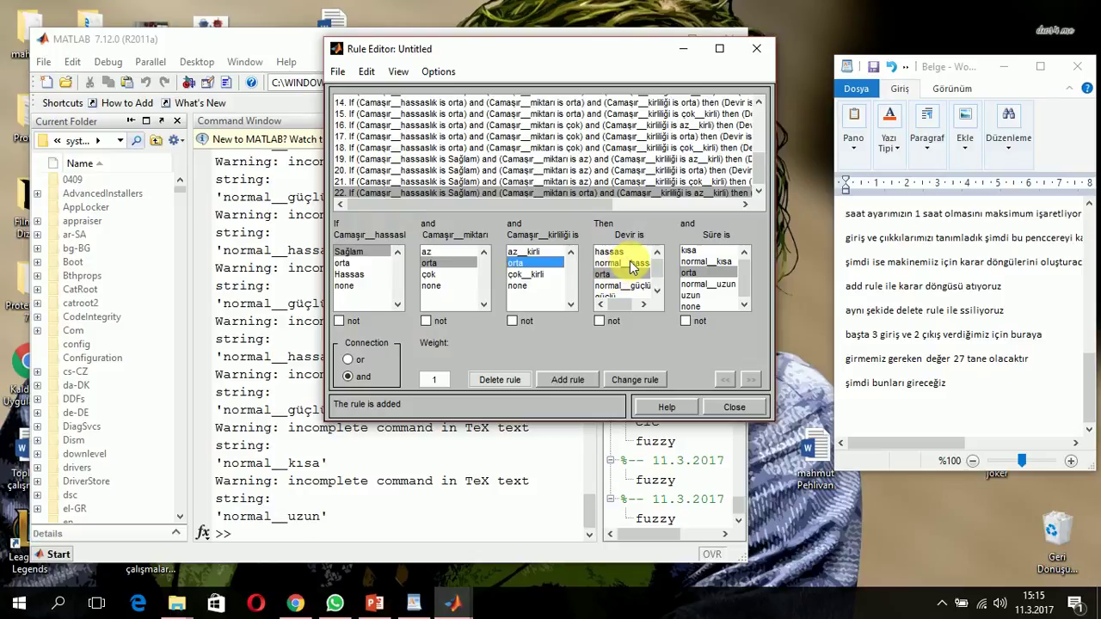
click(629, 287)
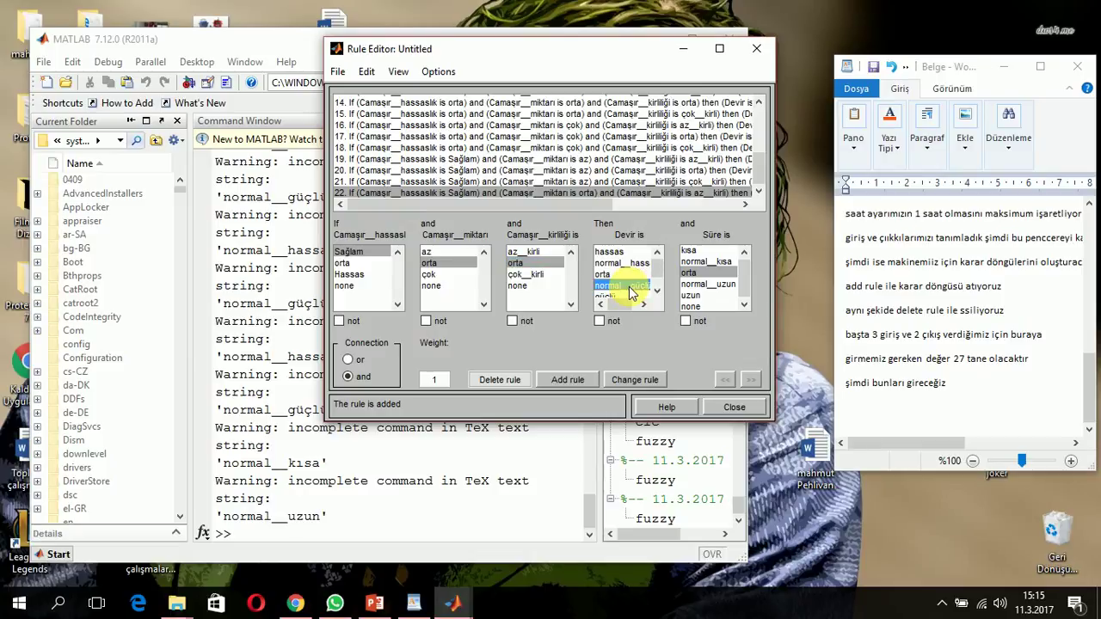
click(706, 283)
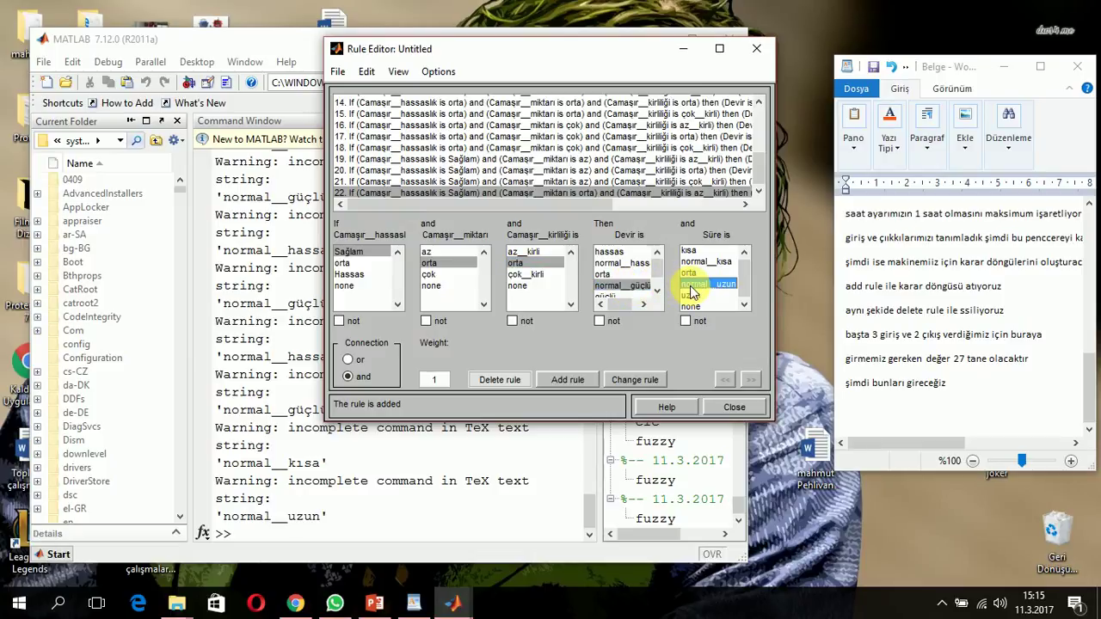
click(578, 378)
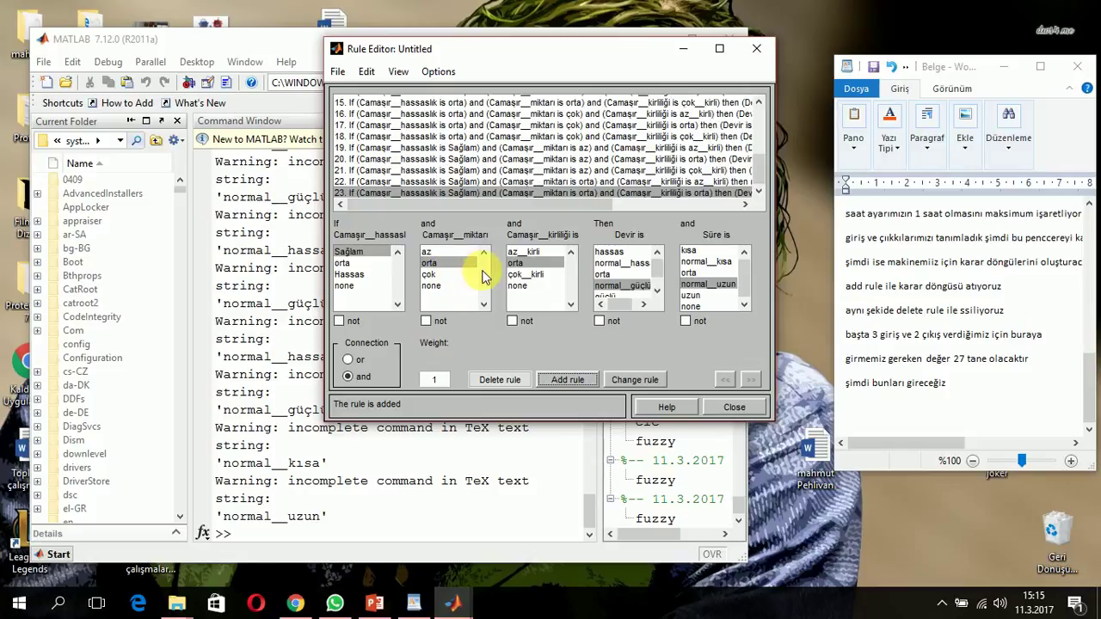
Step: Add a rule for hassaslık Sağlam, miktarı orta and kirliliği çok__kirli, with Devir güçlü and Süre orta
click(519, 275)
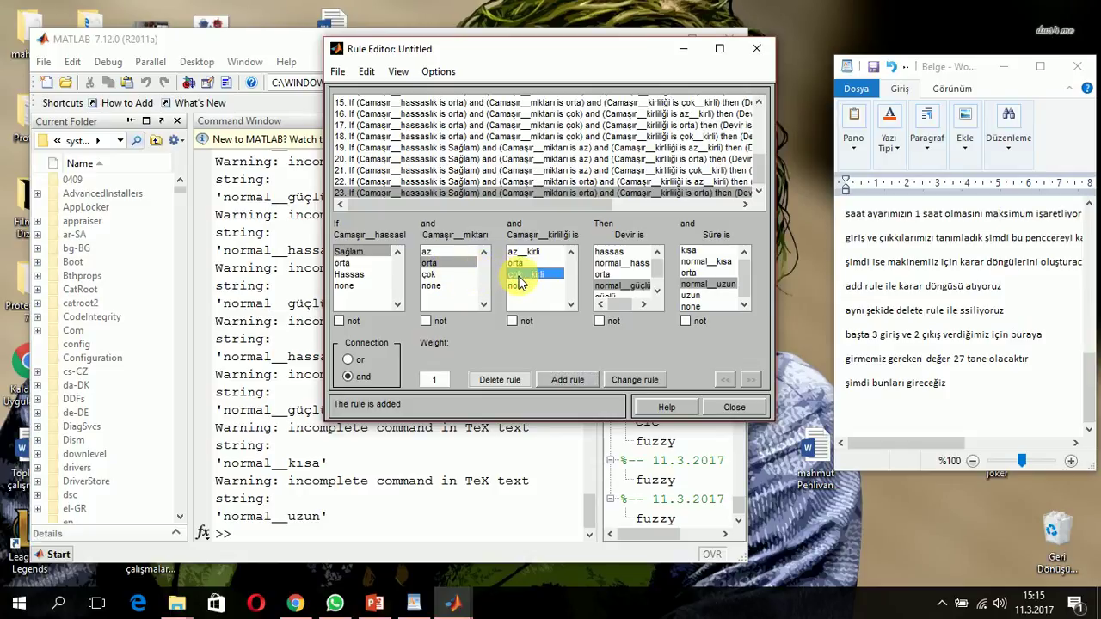
click(616, 295)
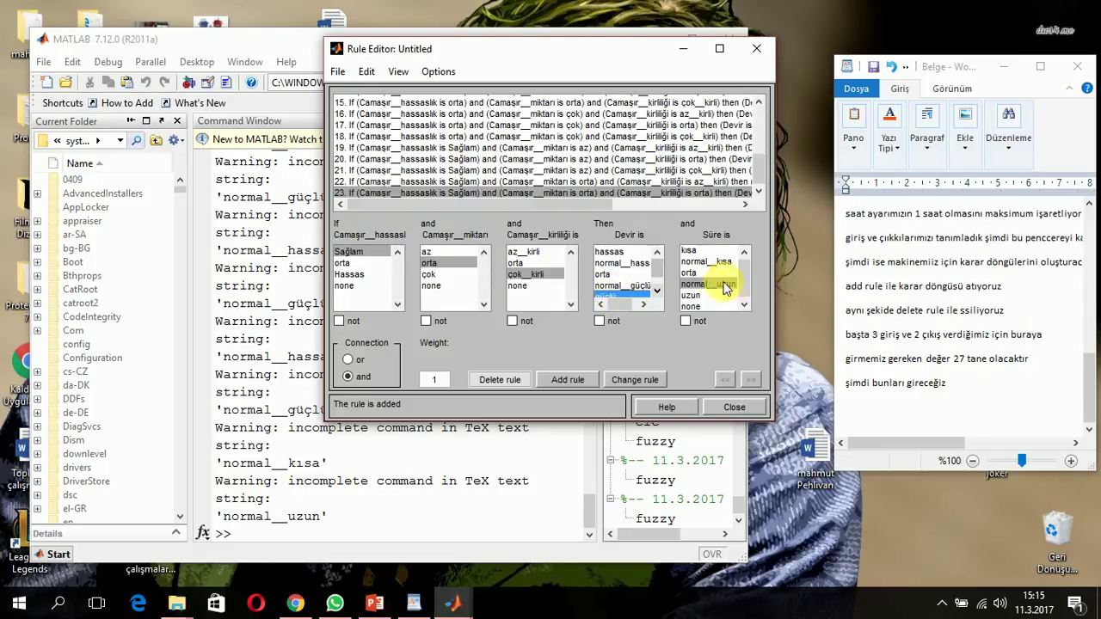
click(703, 273)
click(583, 385)
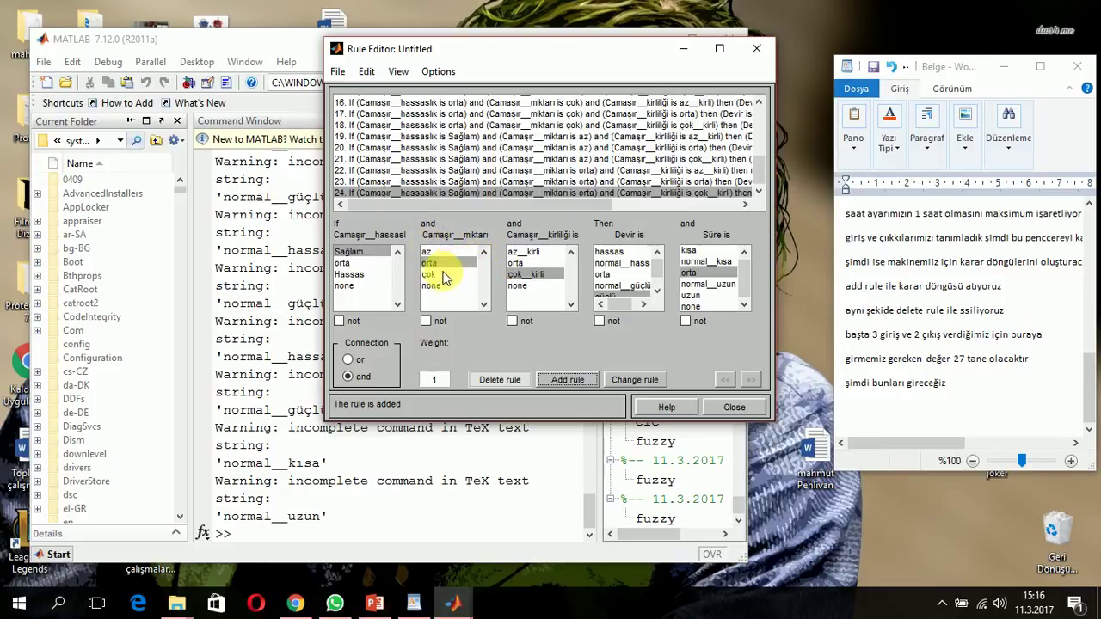
Step: Add two rules for hassaslık Sağlam and miktarı çok, with kirliliği az__kirli and orta, both giving Devir normal__güçlü and Süre normal__uzun
click(435, 275)
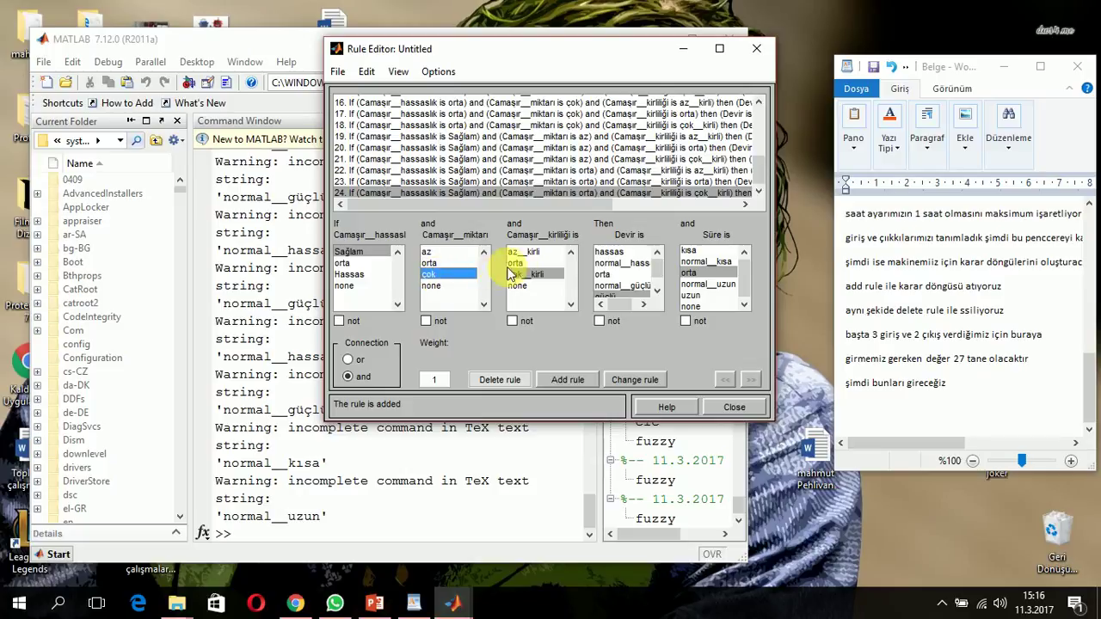
click(529, 252)
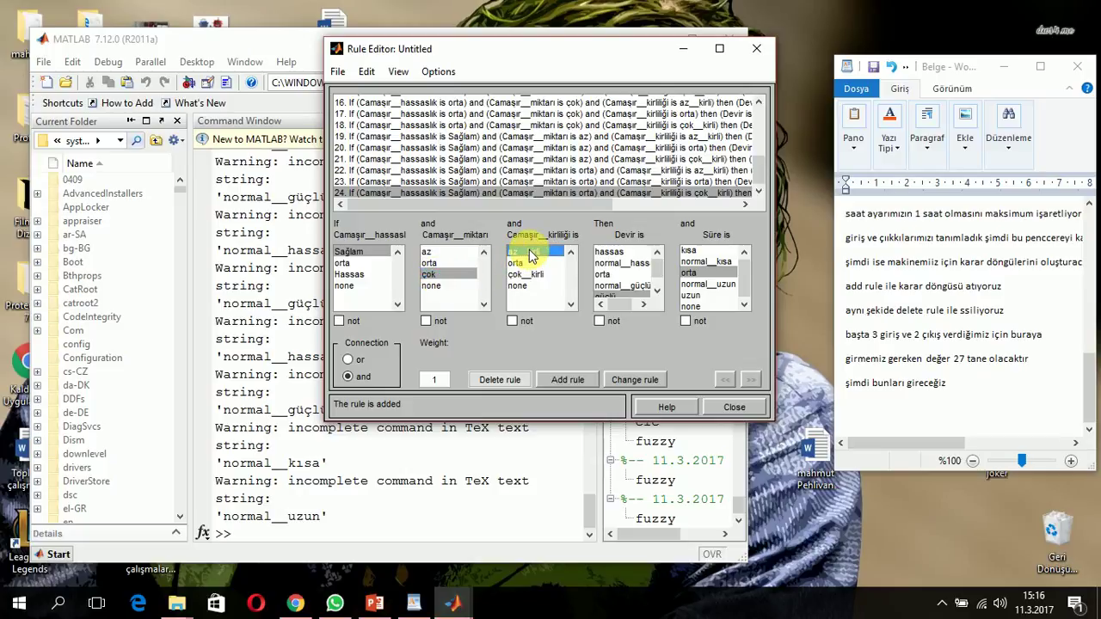
click(630, 264)
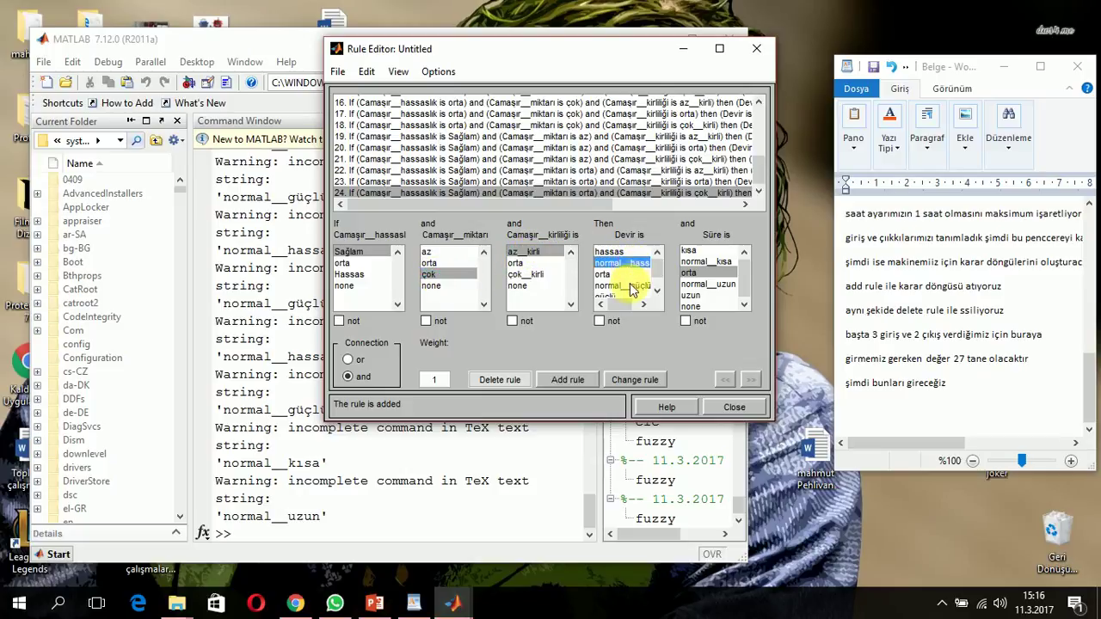
click(634, 285)
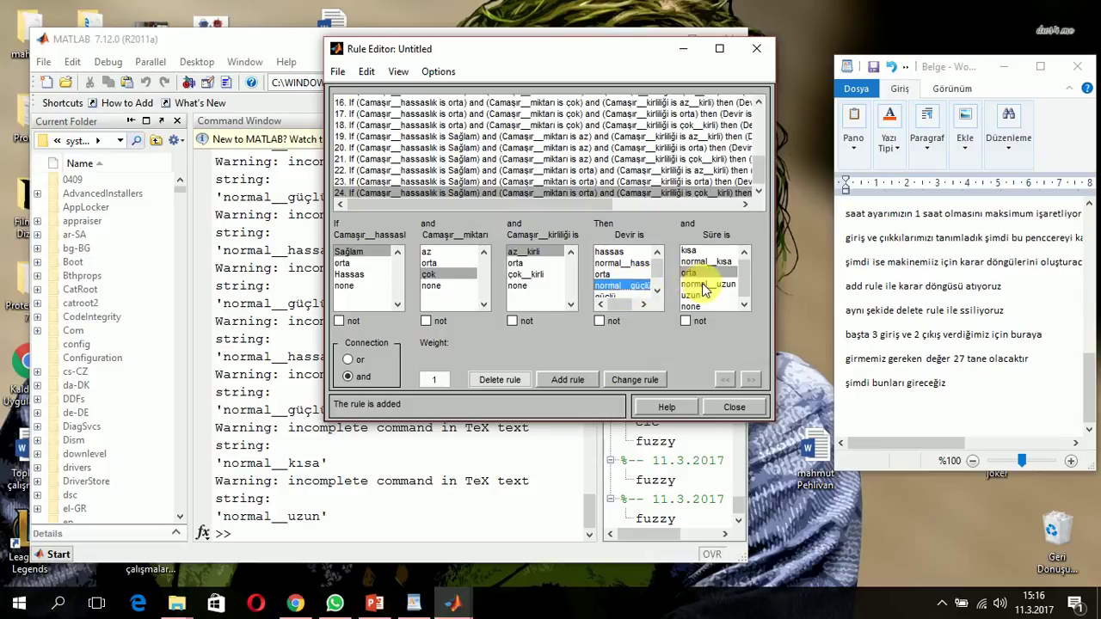
click(701, 283)
click(568, 383)
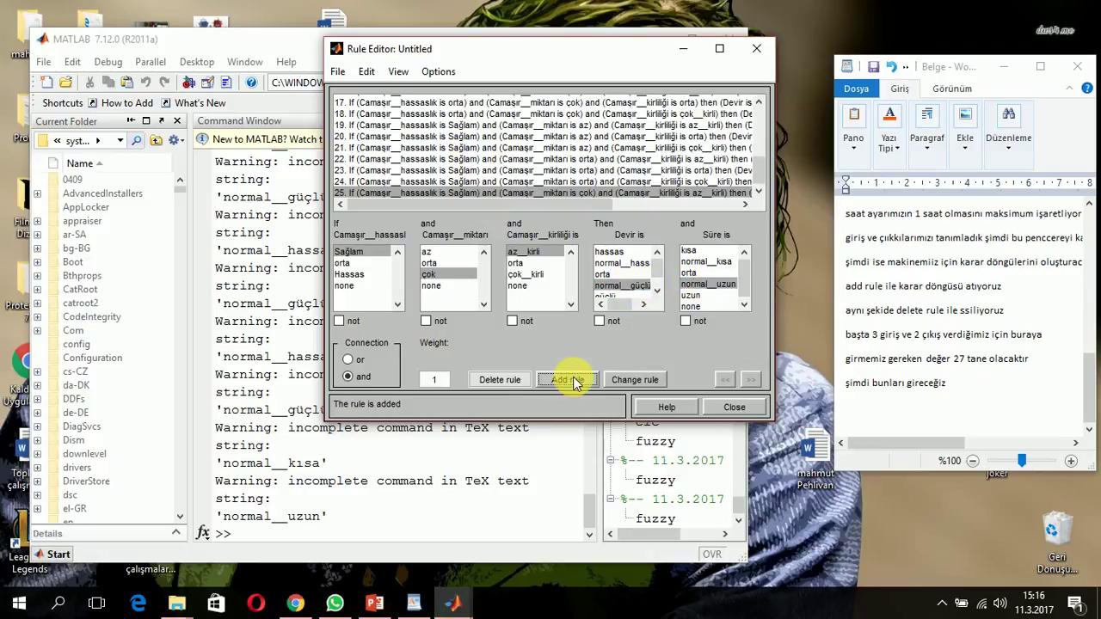
click(544, 265)
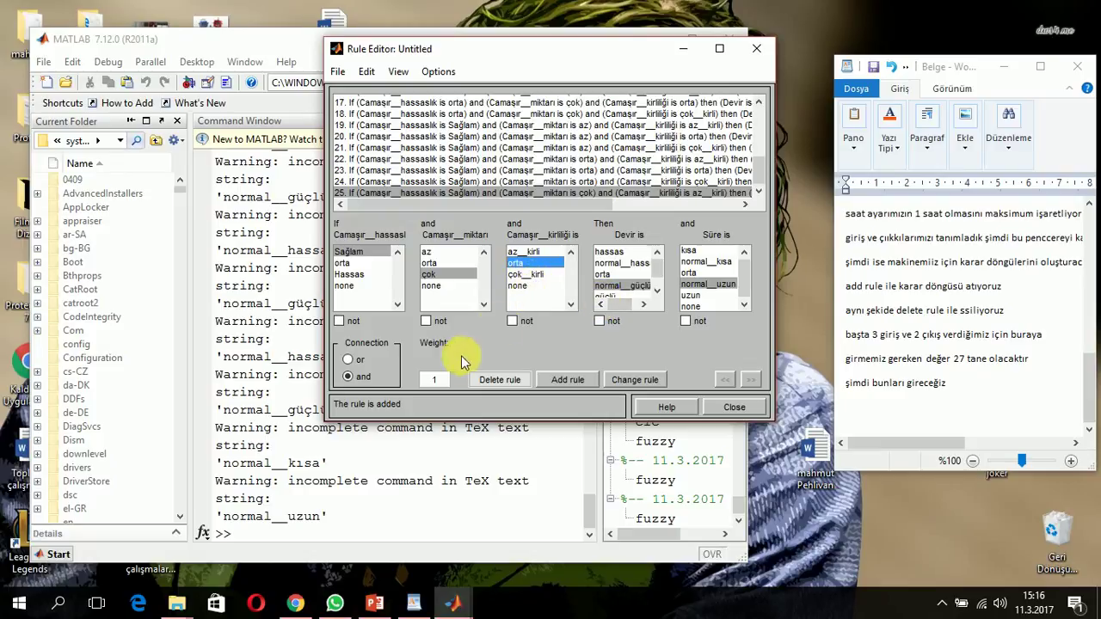
click(560, 380)
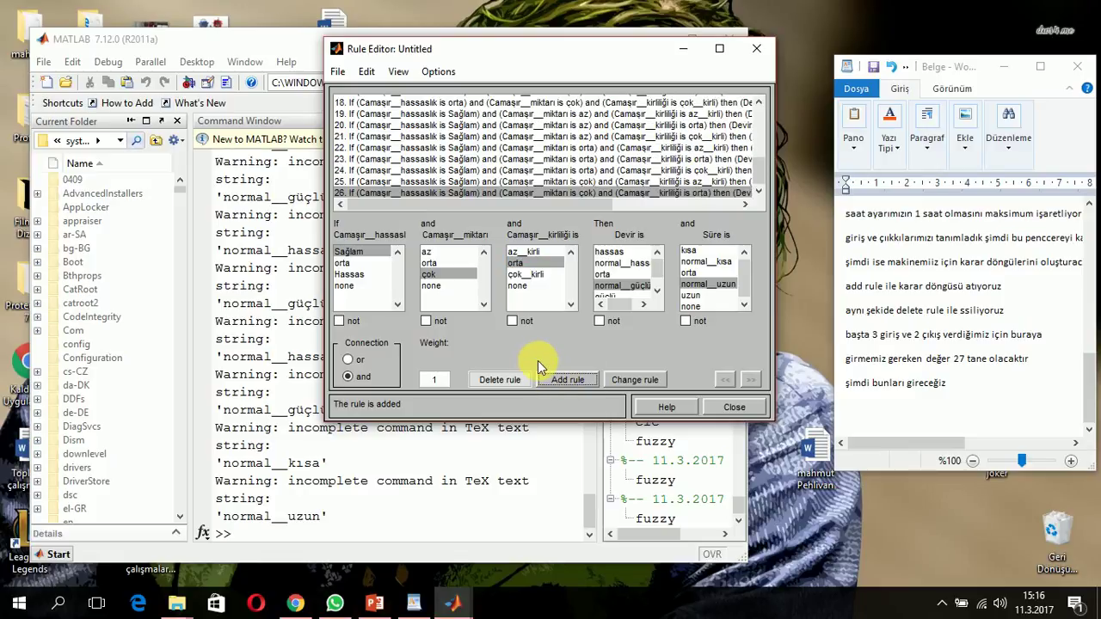
Step: Add a rule for hassaslık Sağlam, miktarı çok and kirliliği çok__kirli, with Devir güçlü and Süre uzun, and apply the change to it
click(533, 273)
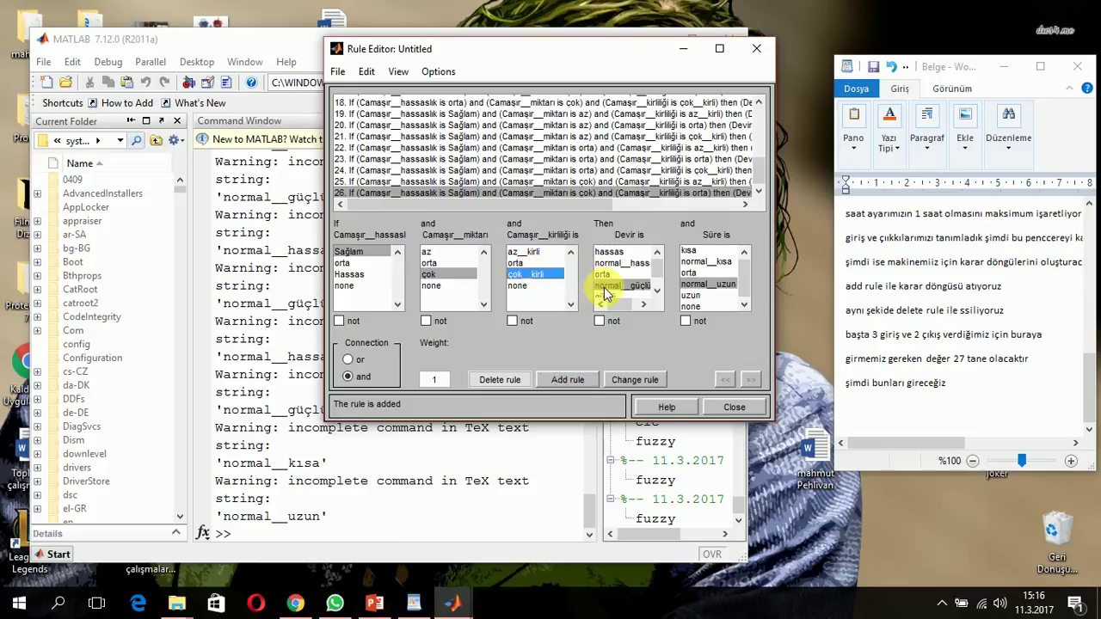
click(608, 296)
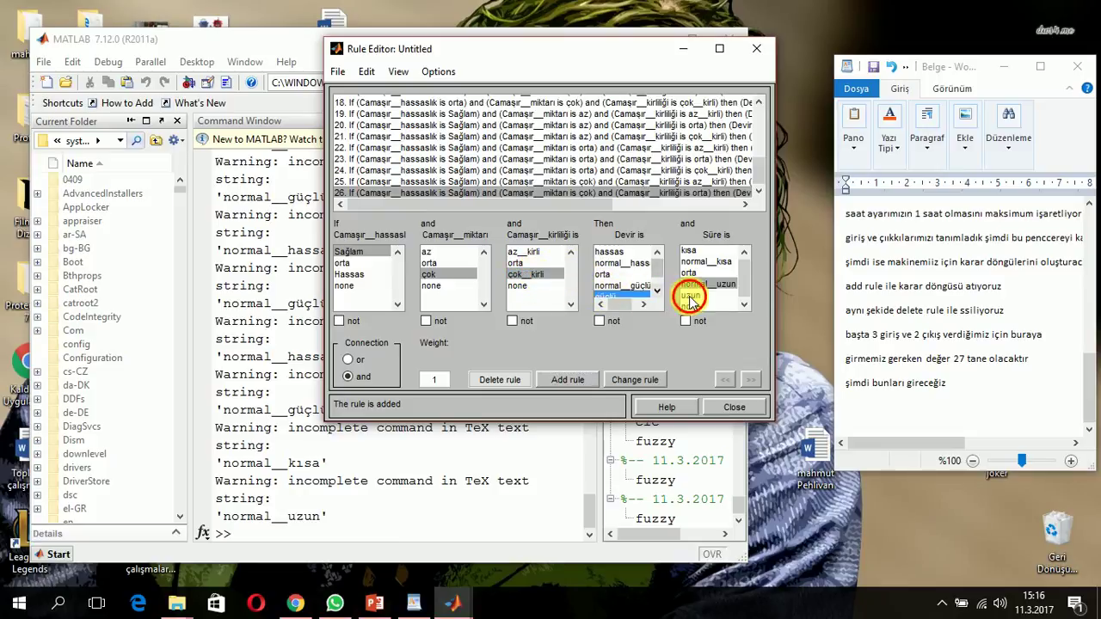
click(689, 295)
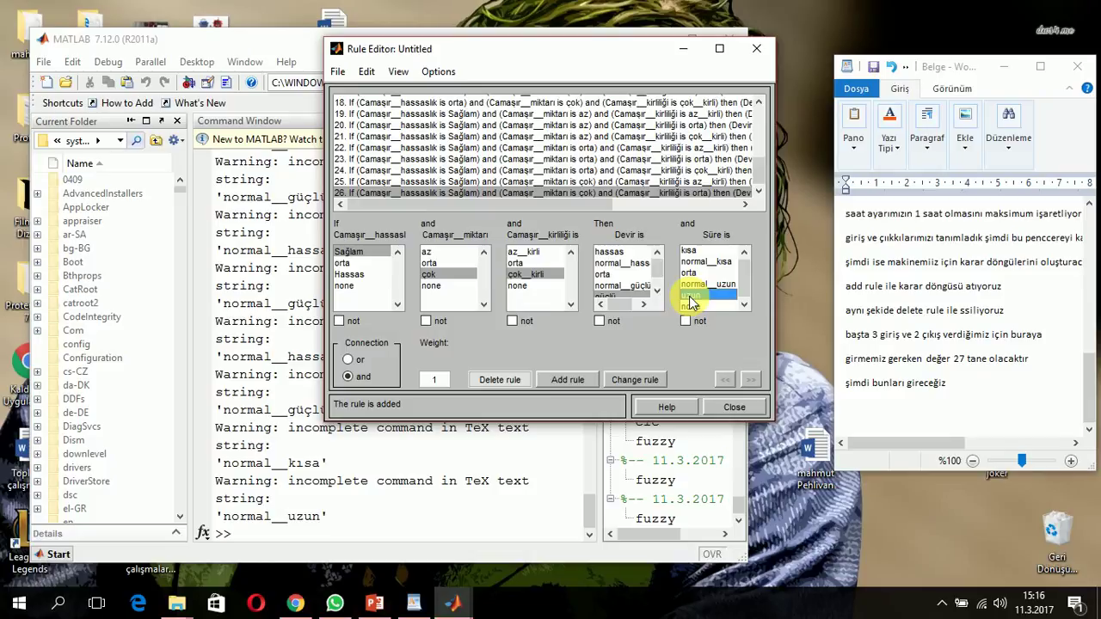
click(585, 384)
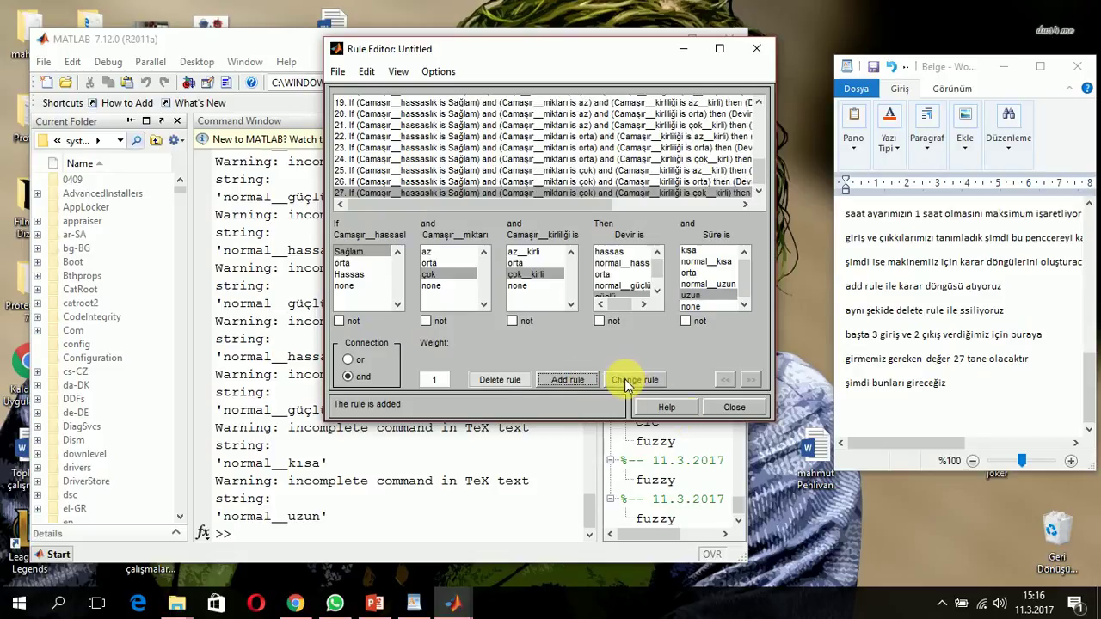
click(626, 383)
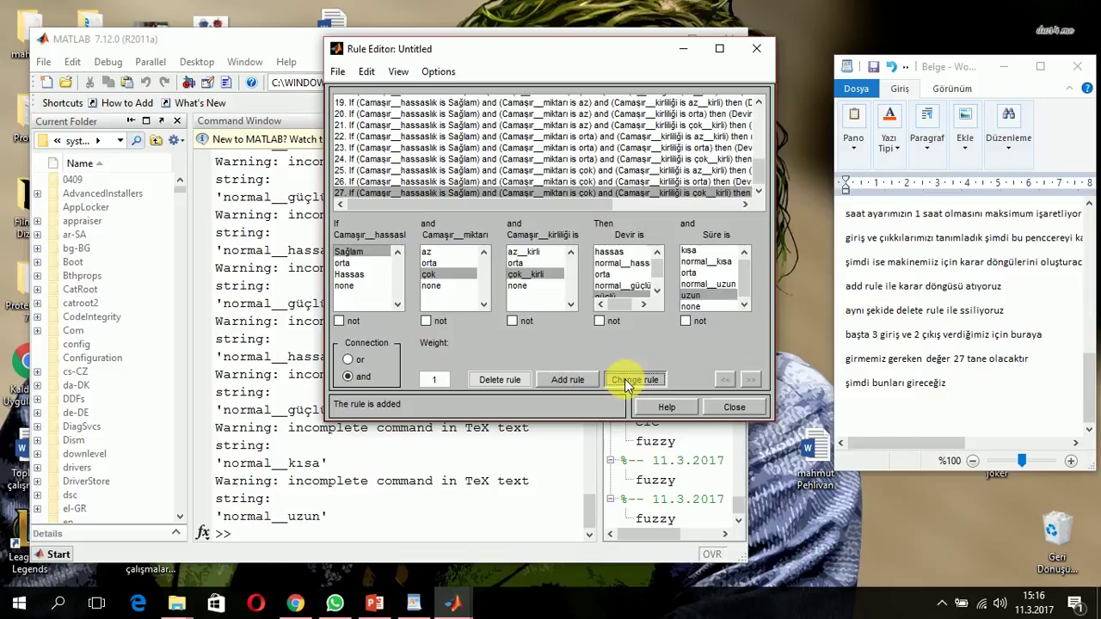
Step: Close the Rule Editor, reopen it from the FIS Editor and check the rule list down to its last rule
click(720, 410)
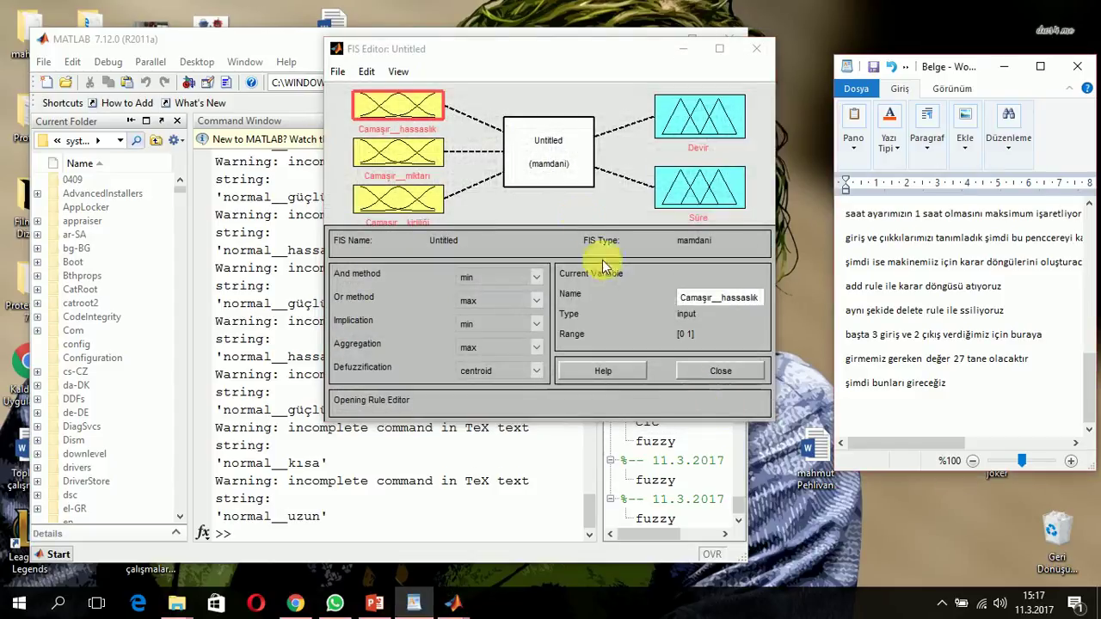
click(543, 153)
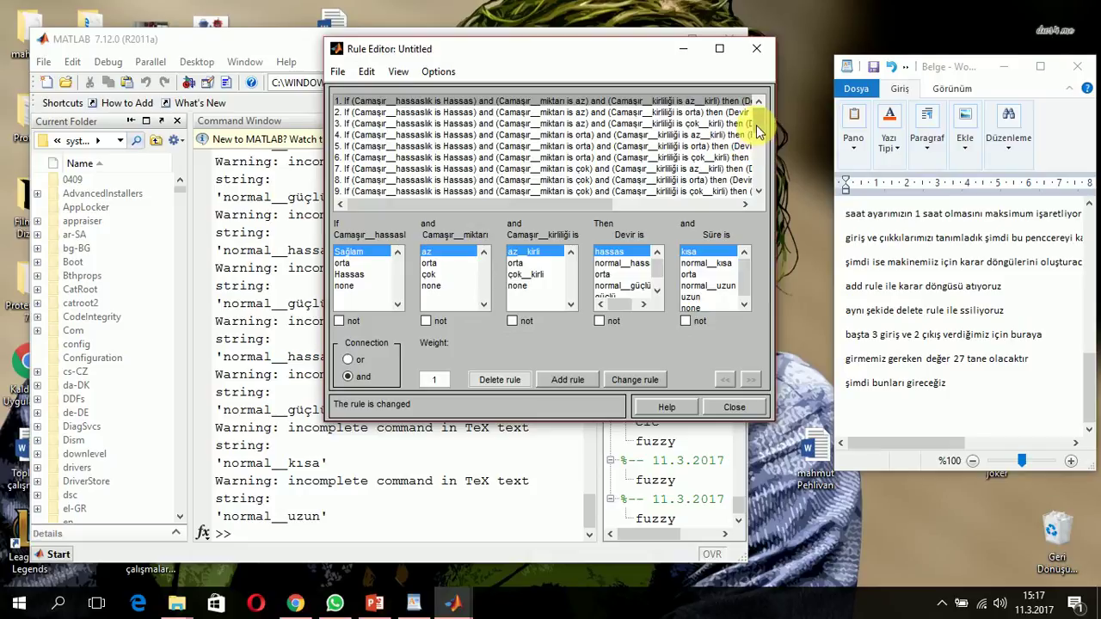
drag(756, 135, 758, 175)
Step: Add the line "27 olasılığımızı da tanımladıktan sonra son bir kontrol yapıyoruz" to the end of the WordPad notes
click(925, 402)
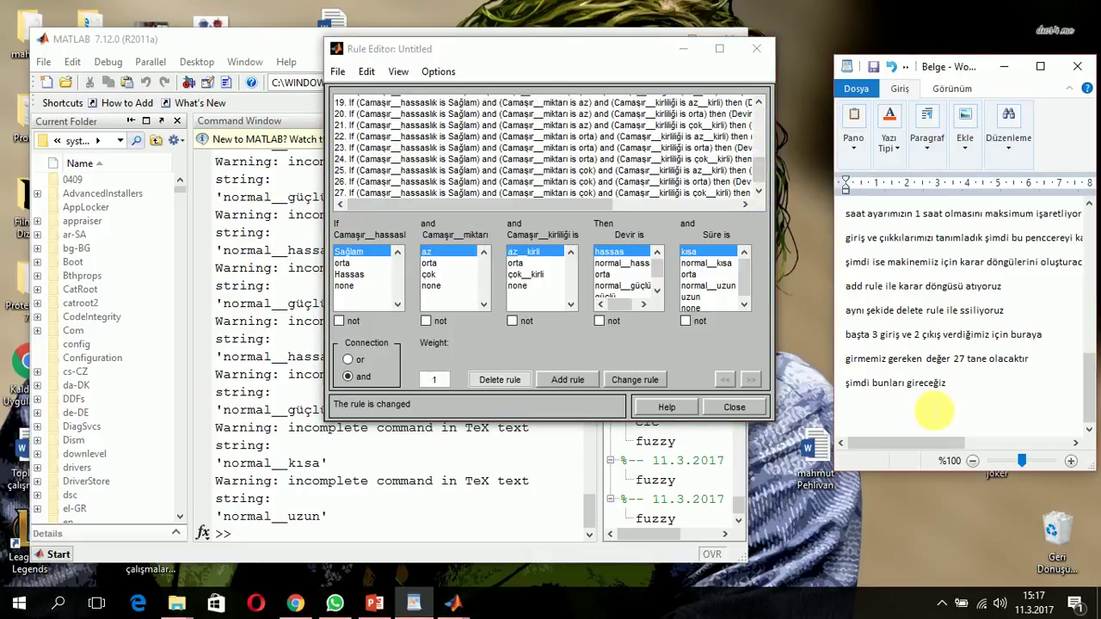
text(27b)
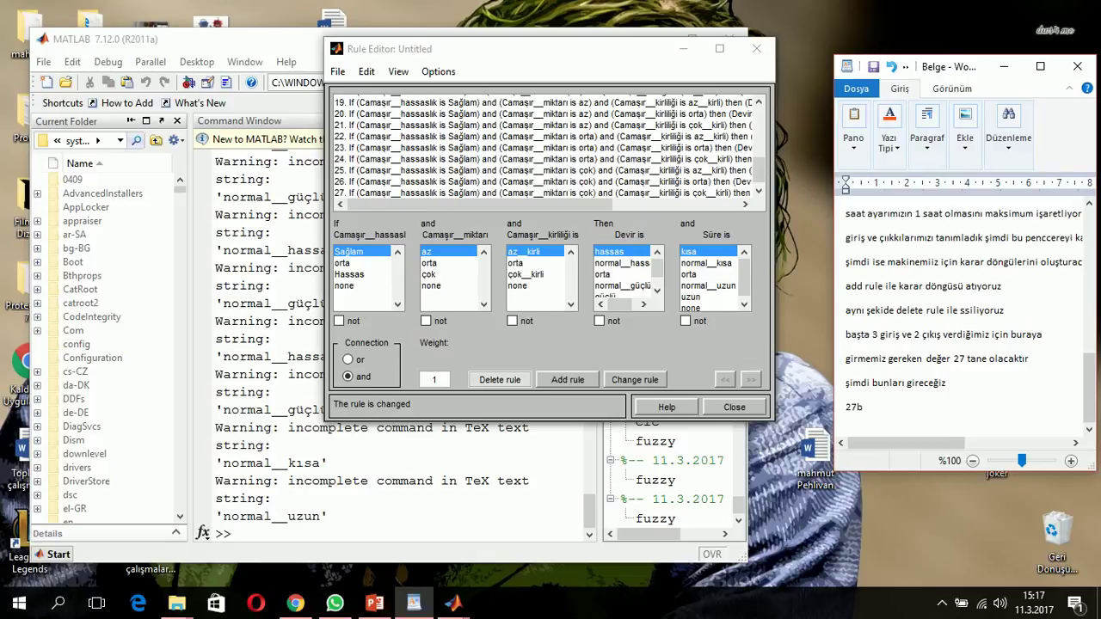
text(olasılığımızı da tanımladıktan s)
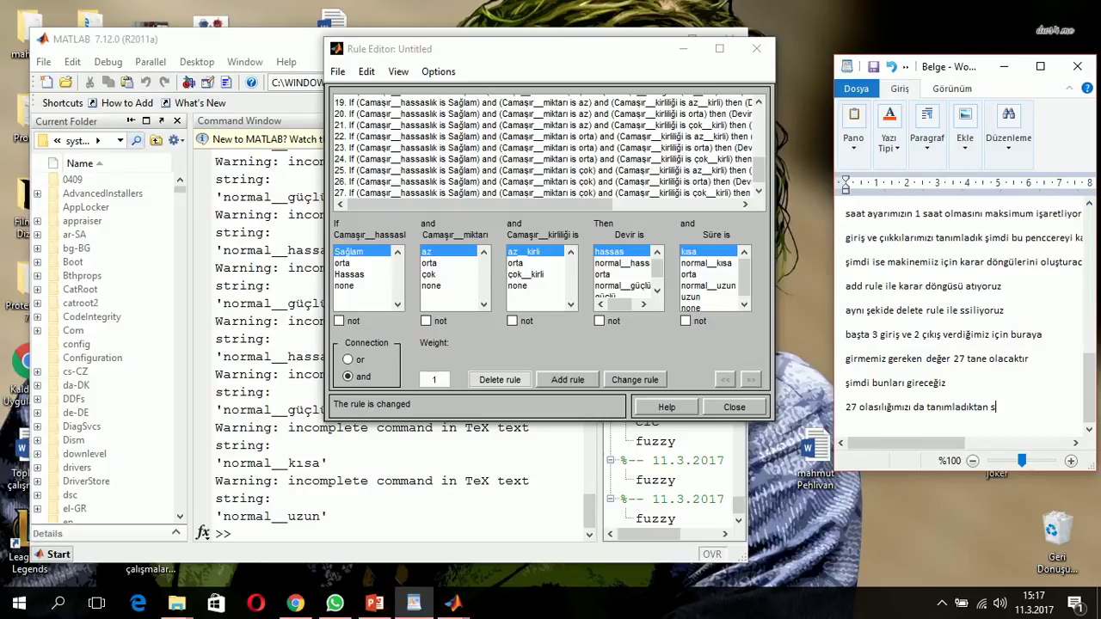
text(onra son bir kontrol y)
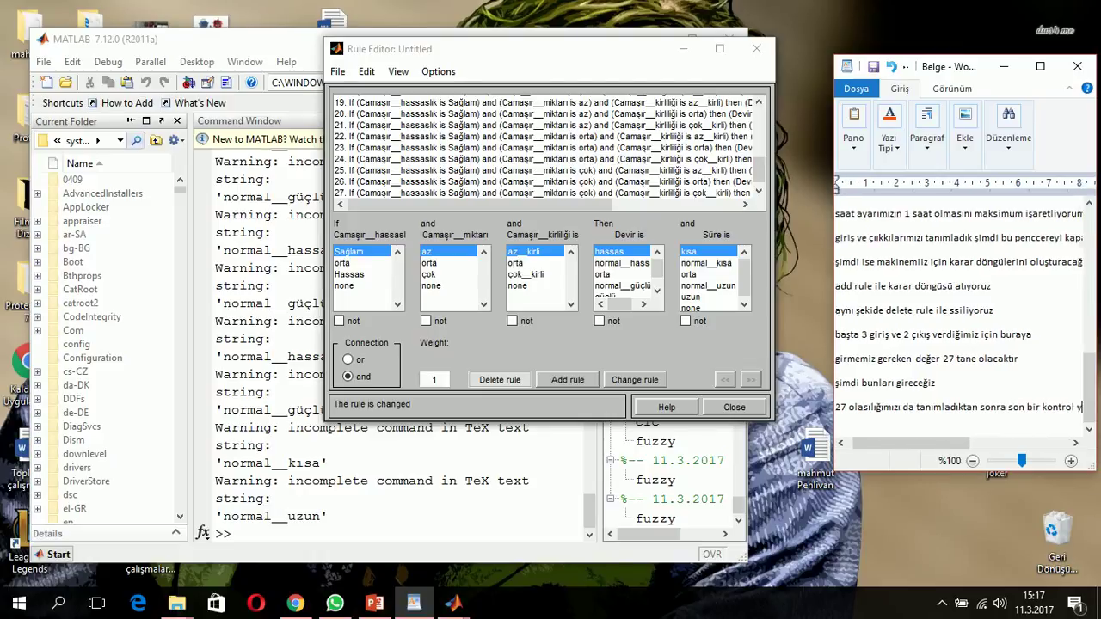
text(apıyor)
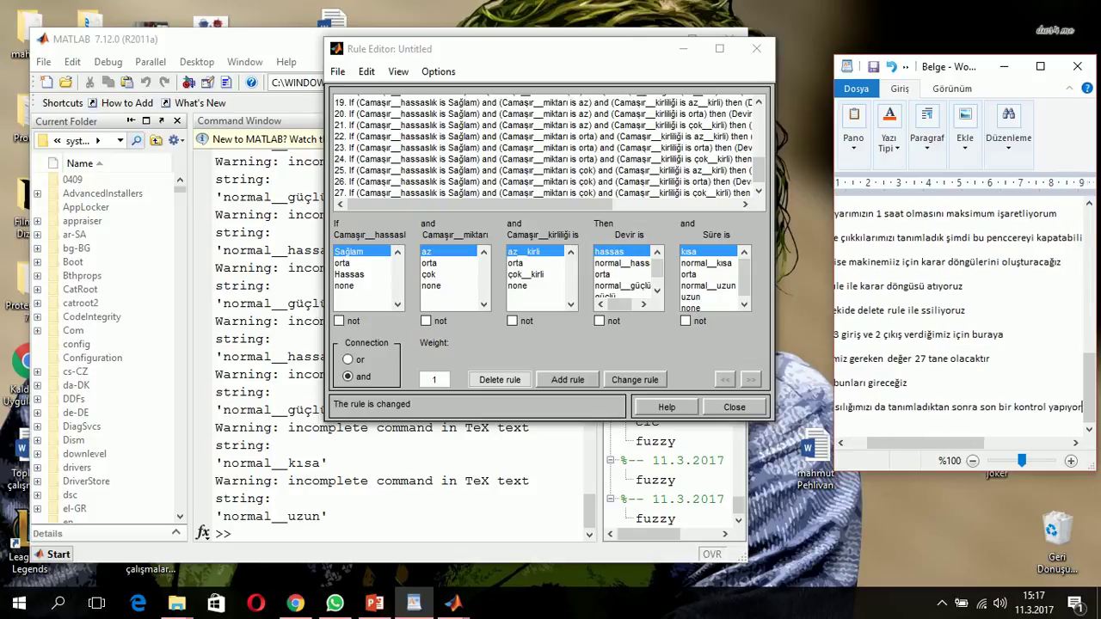
text(uz)
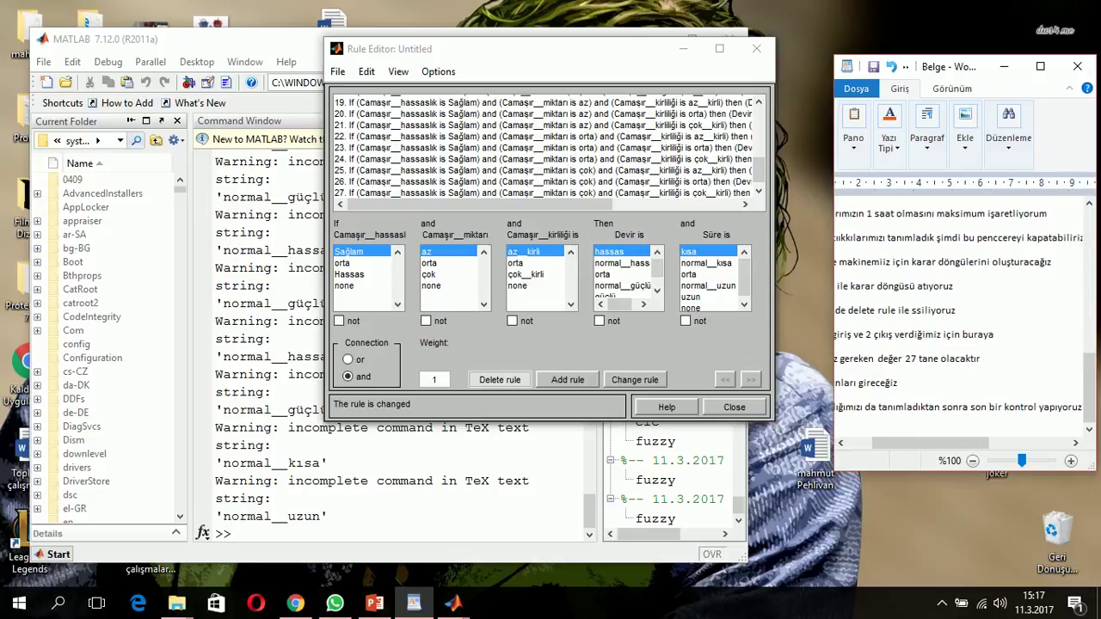
key(Return)
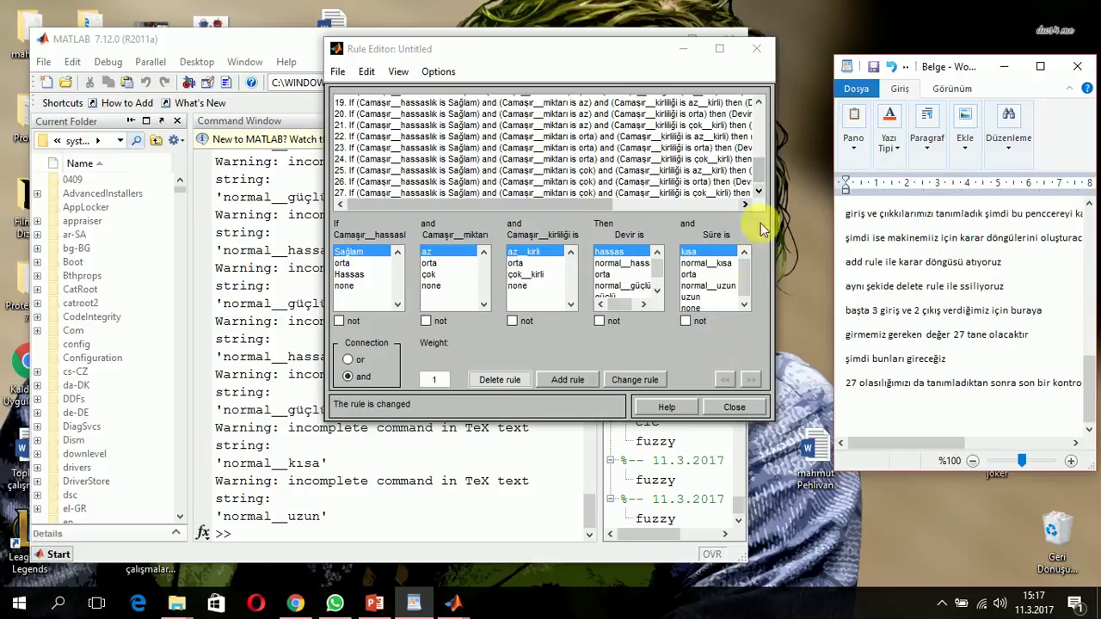
Step: Close the Rule Editor and set the range of the inputs Camaşır__hassaslık, Camaşır__miktarı and Camaşır__kirliliği to [0 100] in MATLAB's Membership Function Editor
click(741, 405)
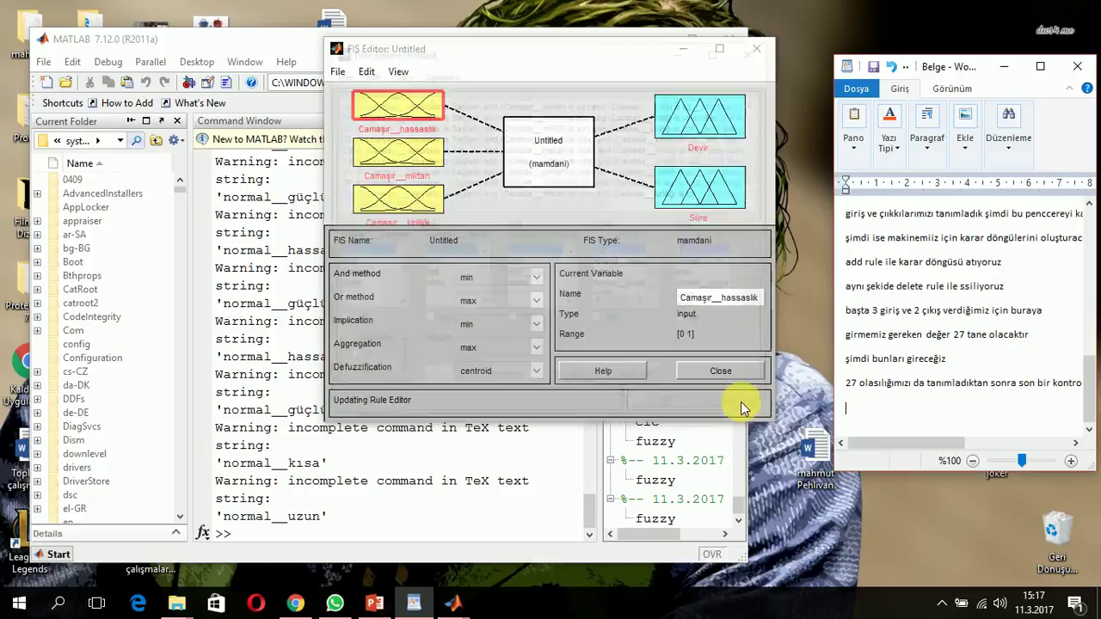
double_click(411, 111)
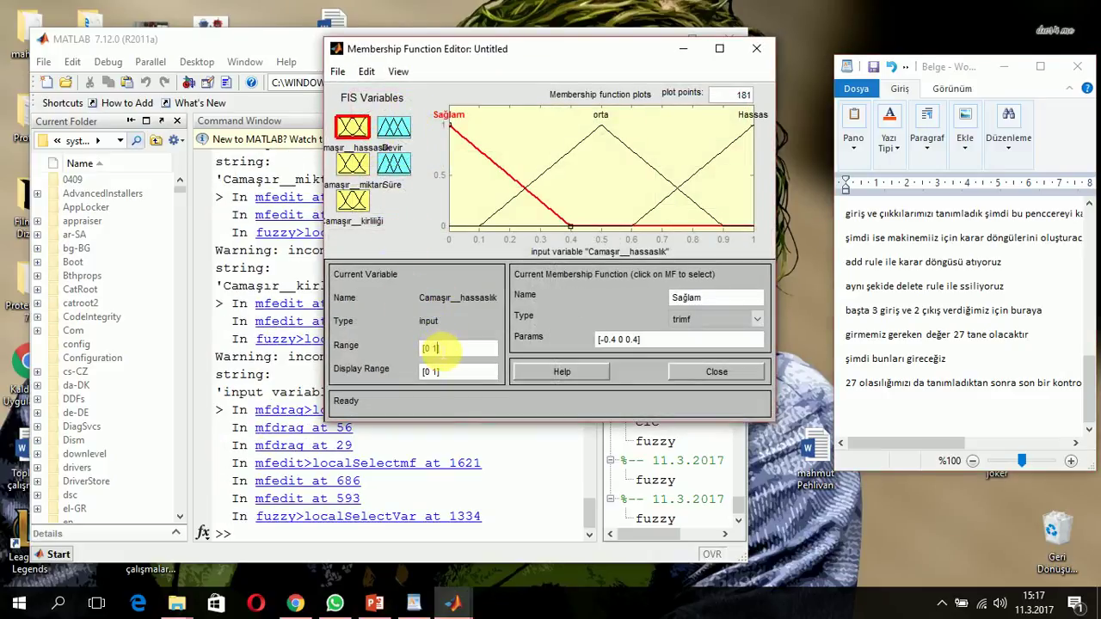
text(00)
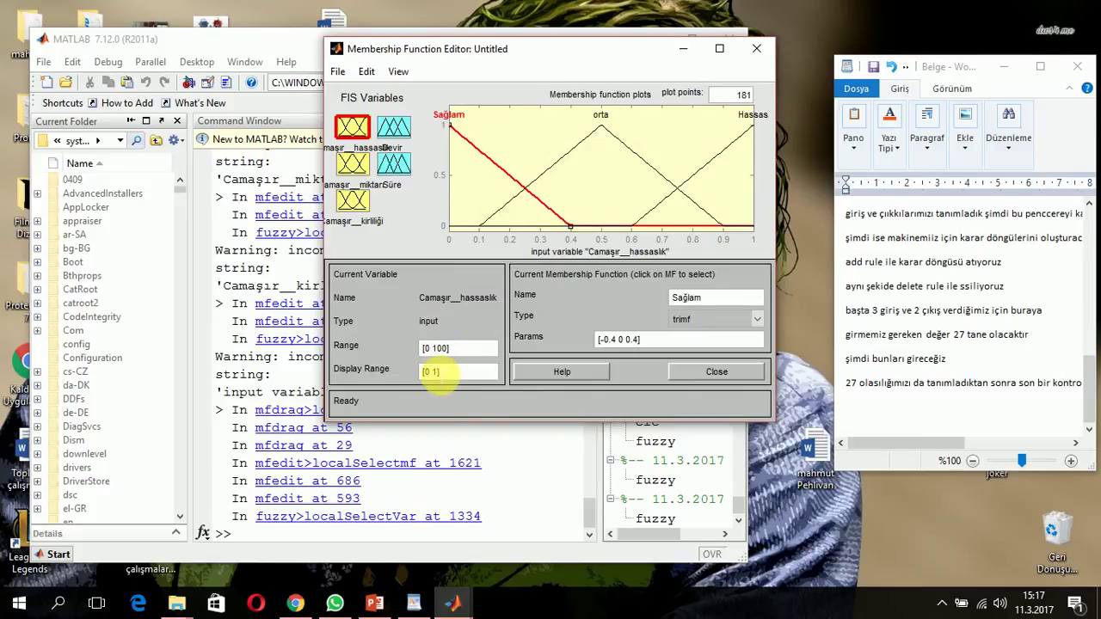
click(353, 163)
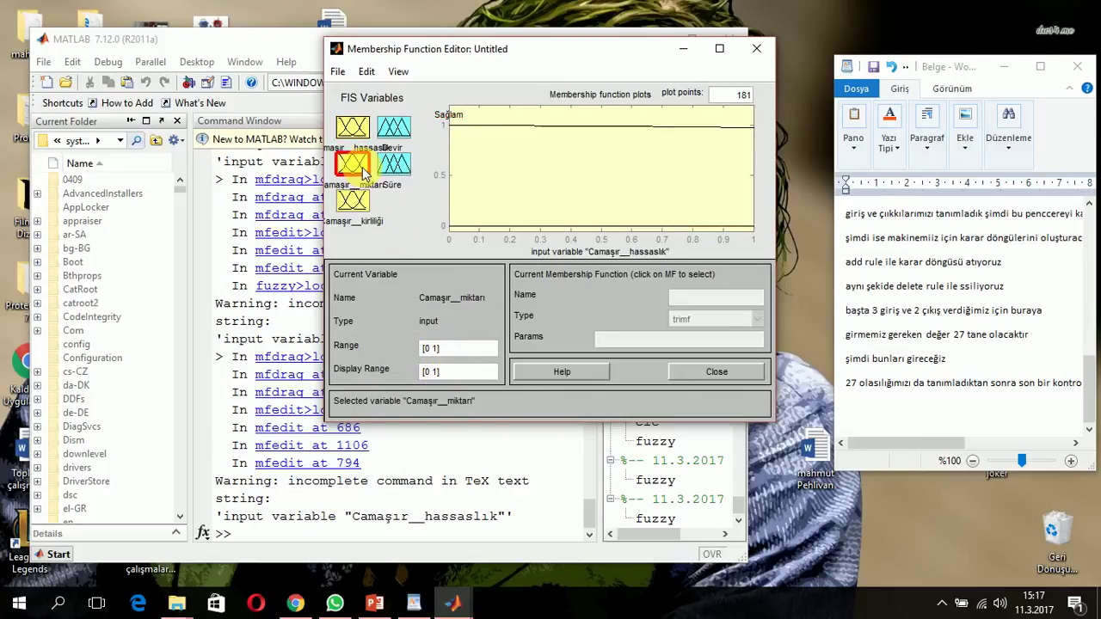
click(438, 349)
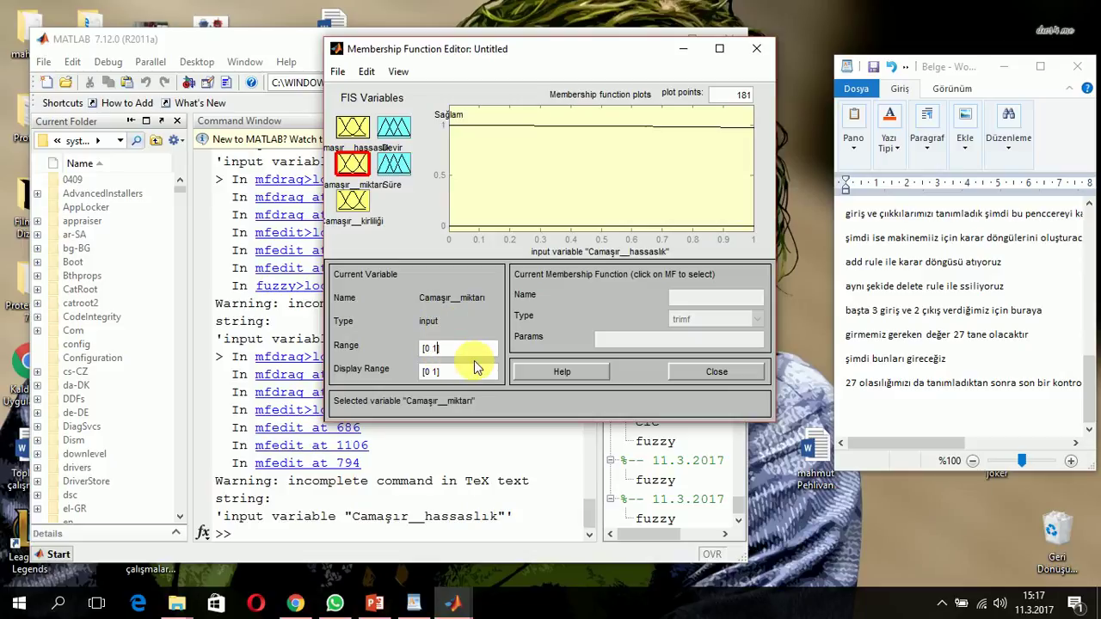
text(00)
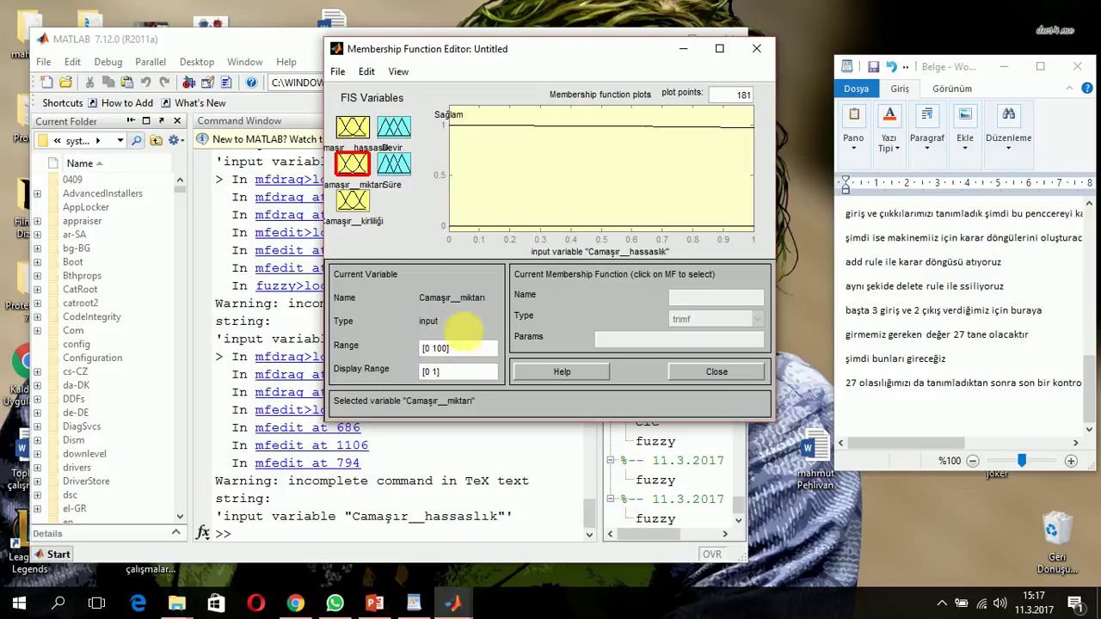
click(352, 200)
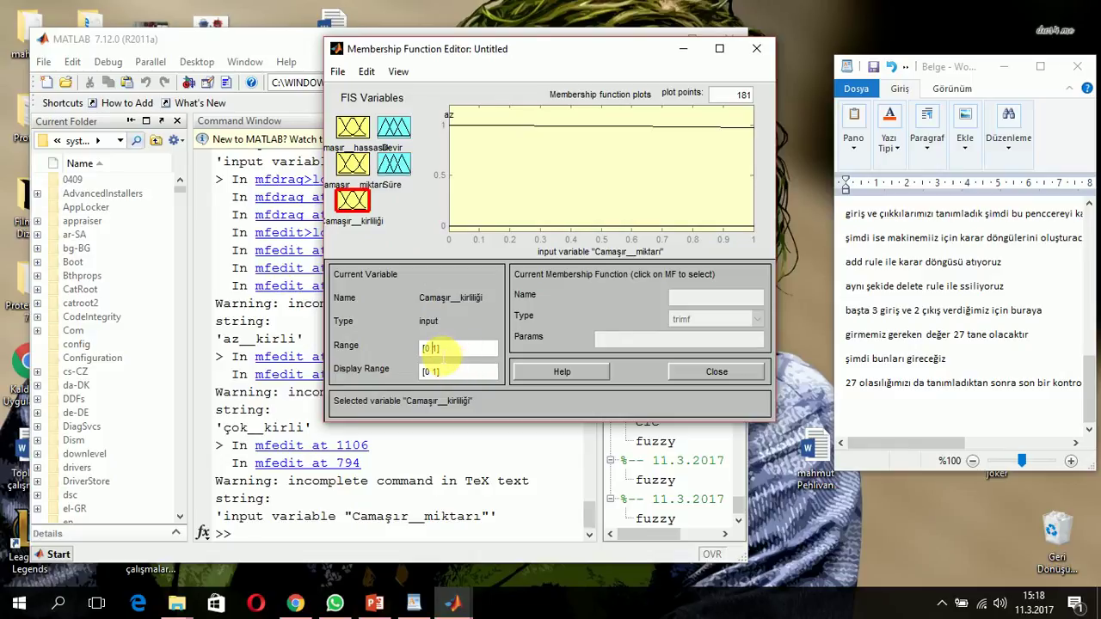
text(00)
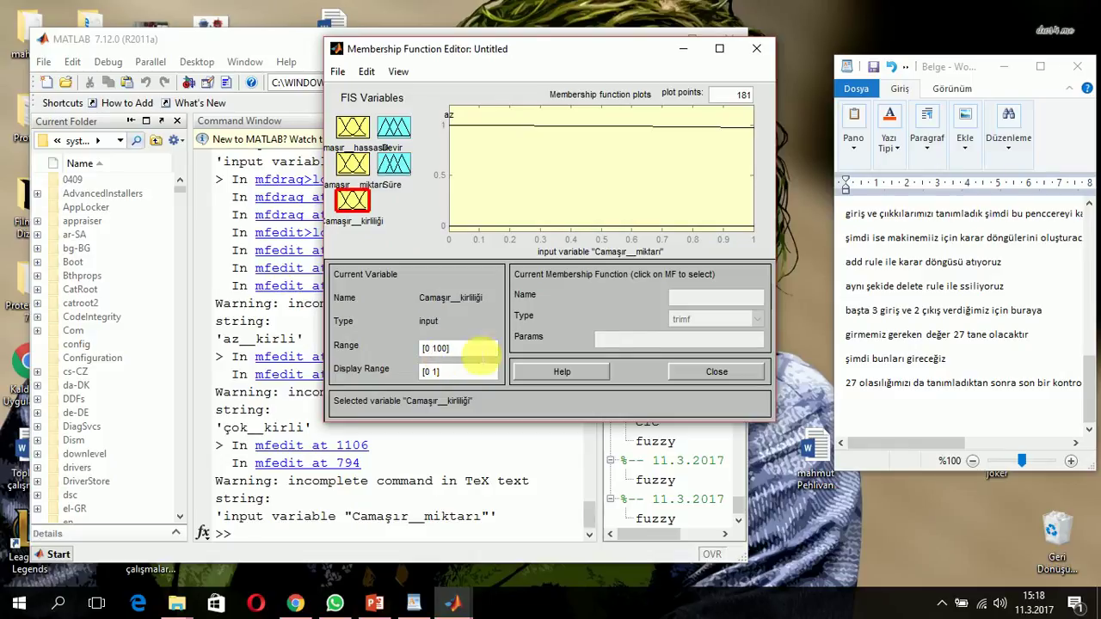
Step: Write the line "girişlerin 0-100 arası olmasını istedim" at the end of the WordPad notes
click(916, 419)
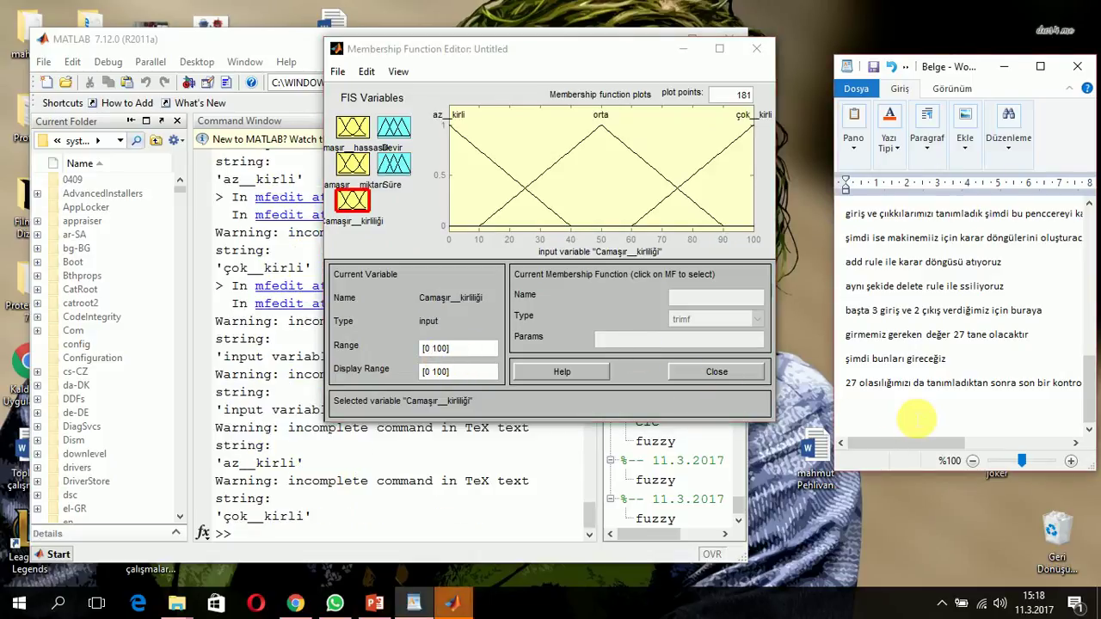
text(giriş)
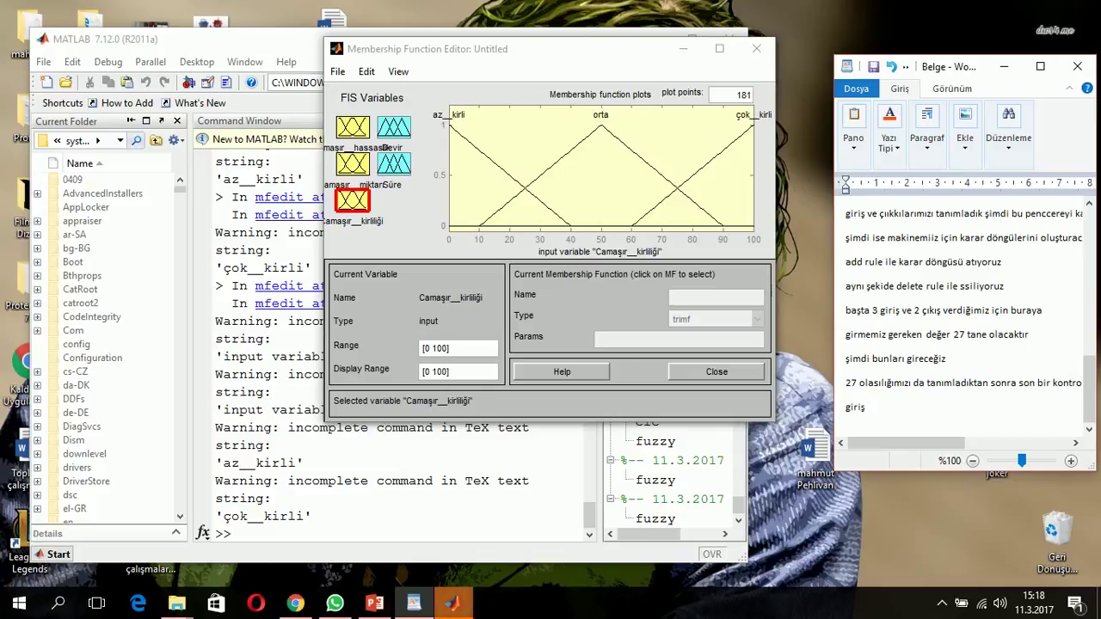
text(lerin 1)
key(BackSpace)
text(0)
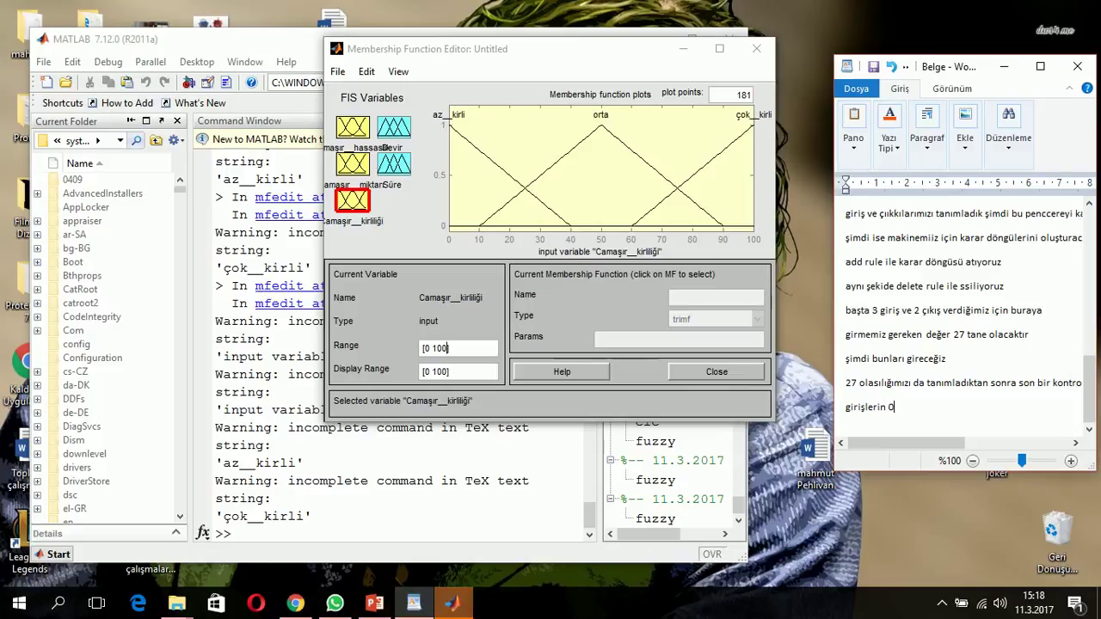
text(-100 arası ol)
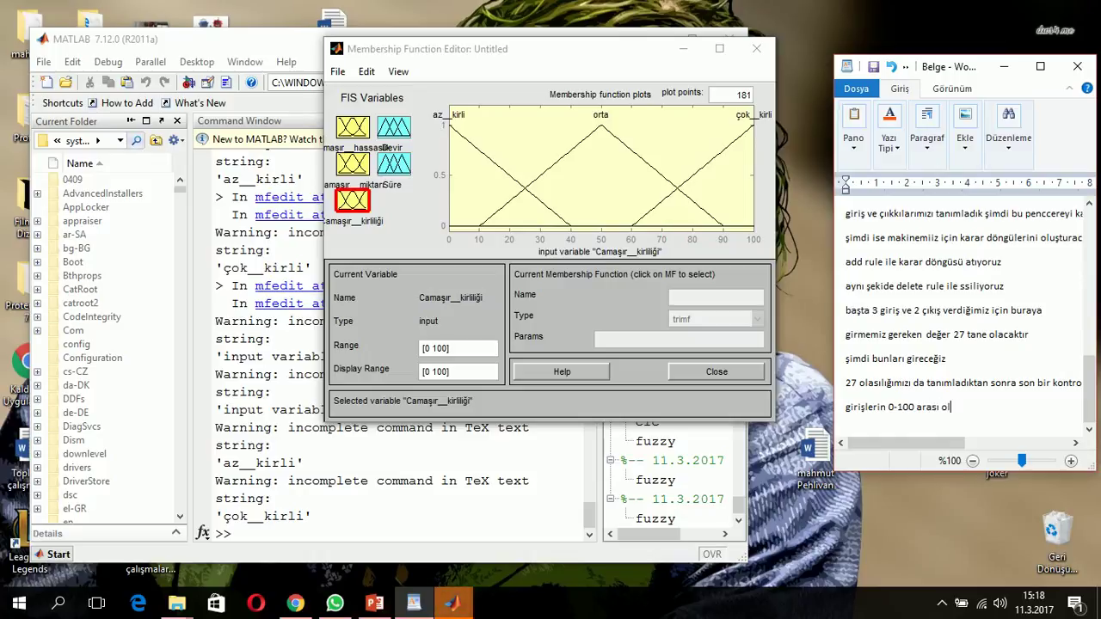
text(masını istedim)
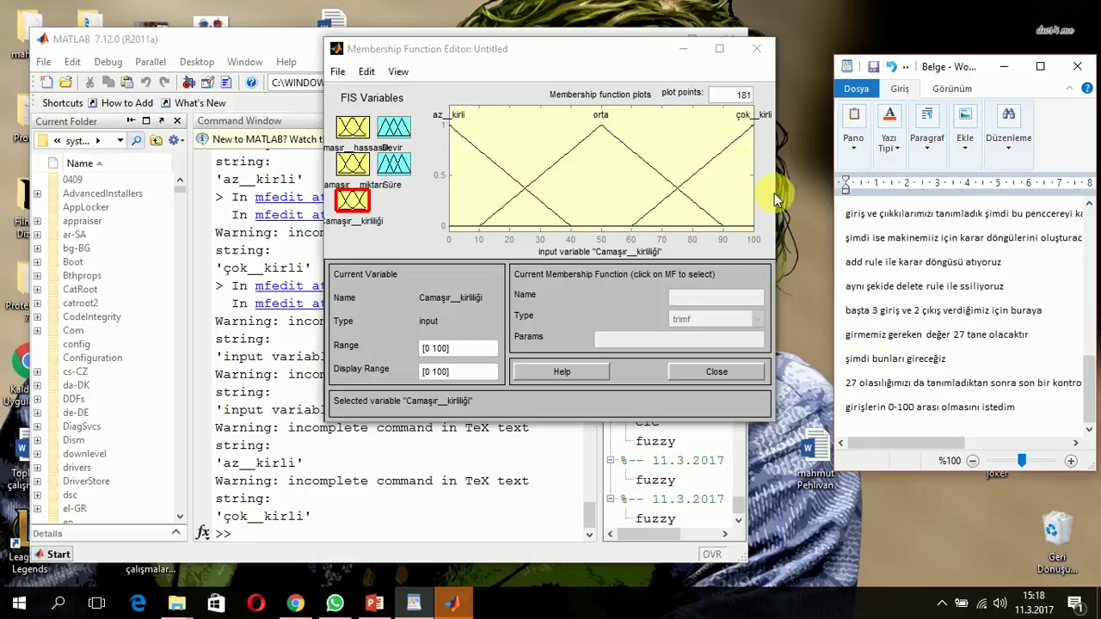
Step: Check the range of the output Devir in MATLAB and set the range of the output Süre to [0 2]
click(393, 162)
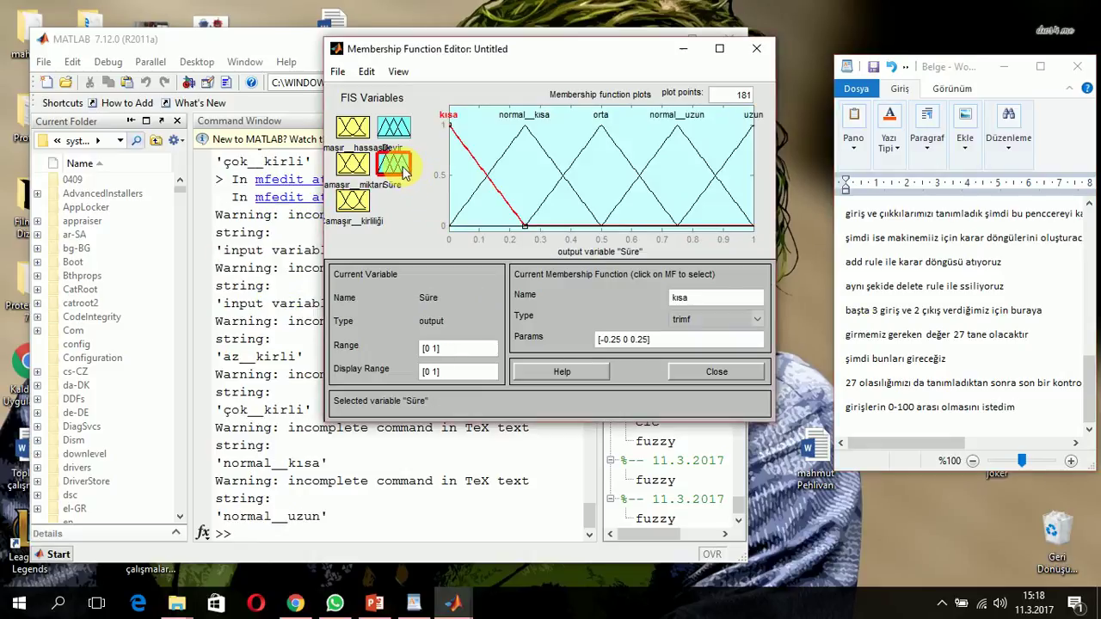
click(395, 129)
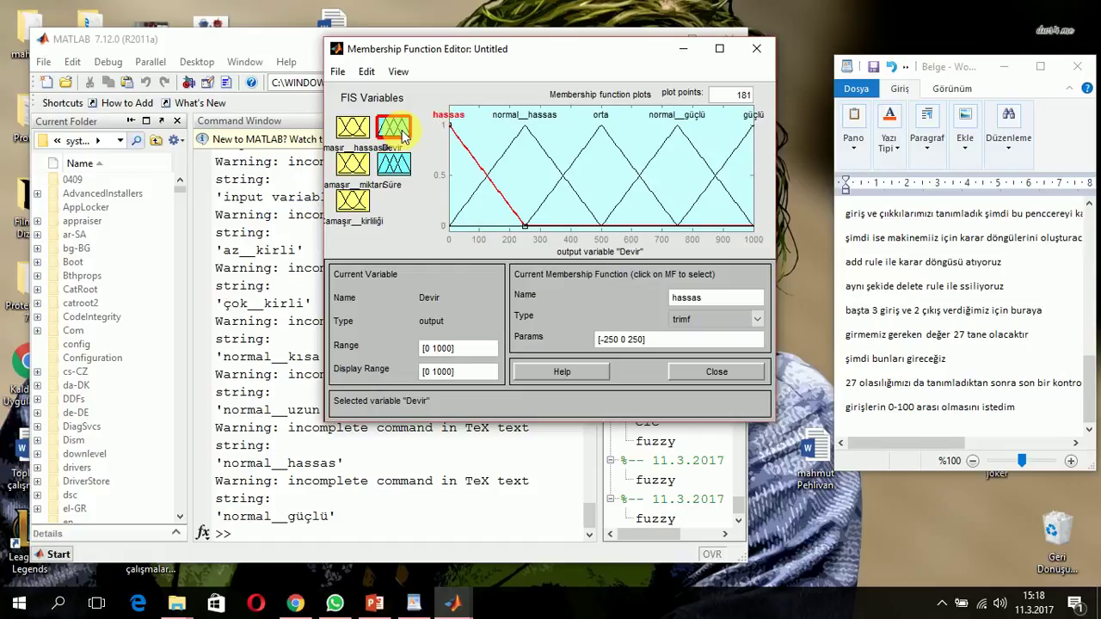
click(393, 162)
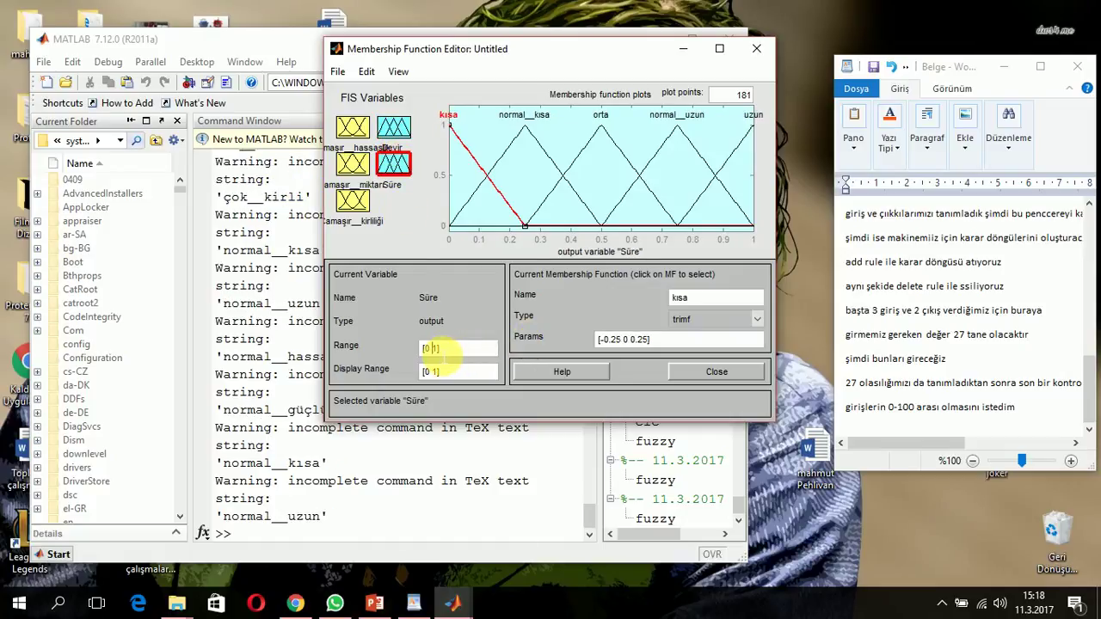
key(BackSpace)
key(BackSpace)
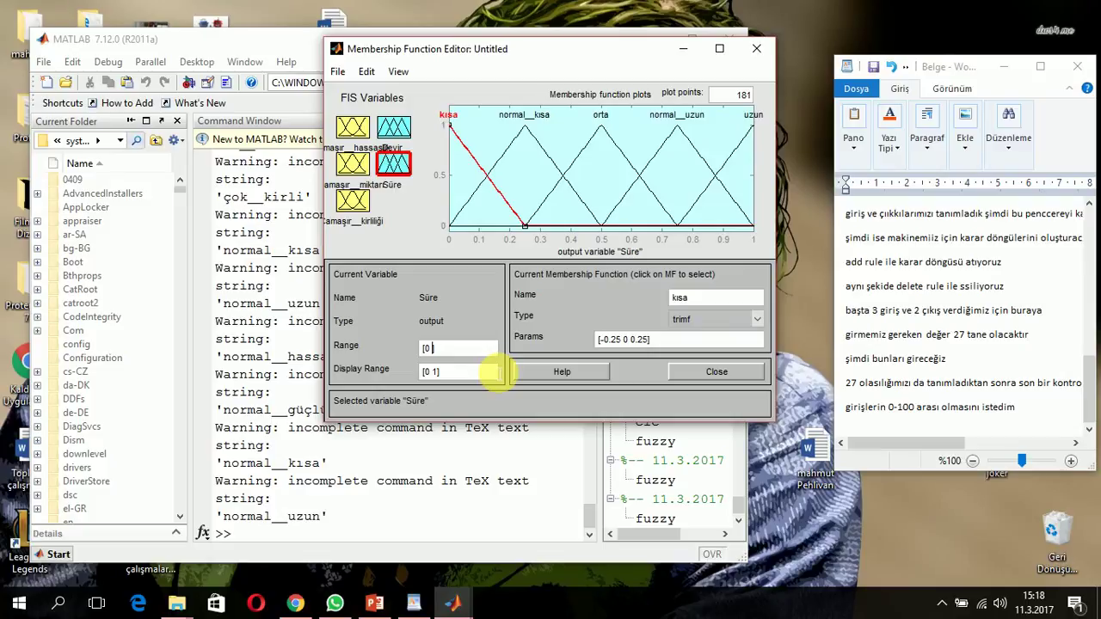
text(2)
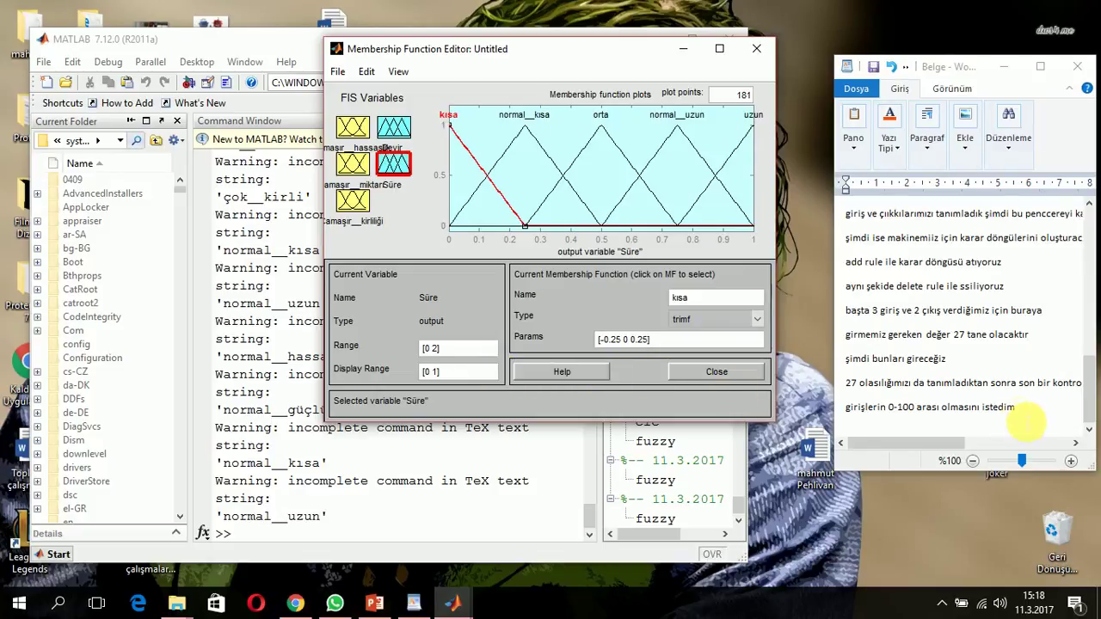
Step: Add a new line "saatide 2 olarak ayarlayalım 0-2 arası" below the last WordPad note
click(1013, 408)
key(Return)
text(saa)
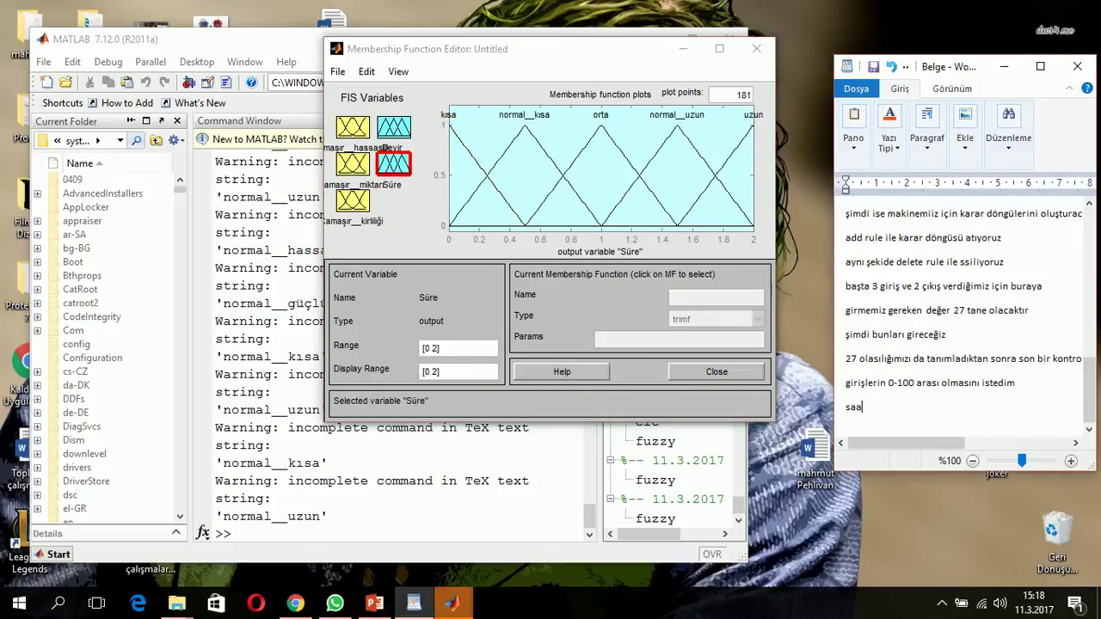
text(tide 2 olarak ayarlayal)
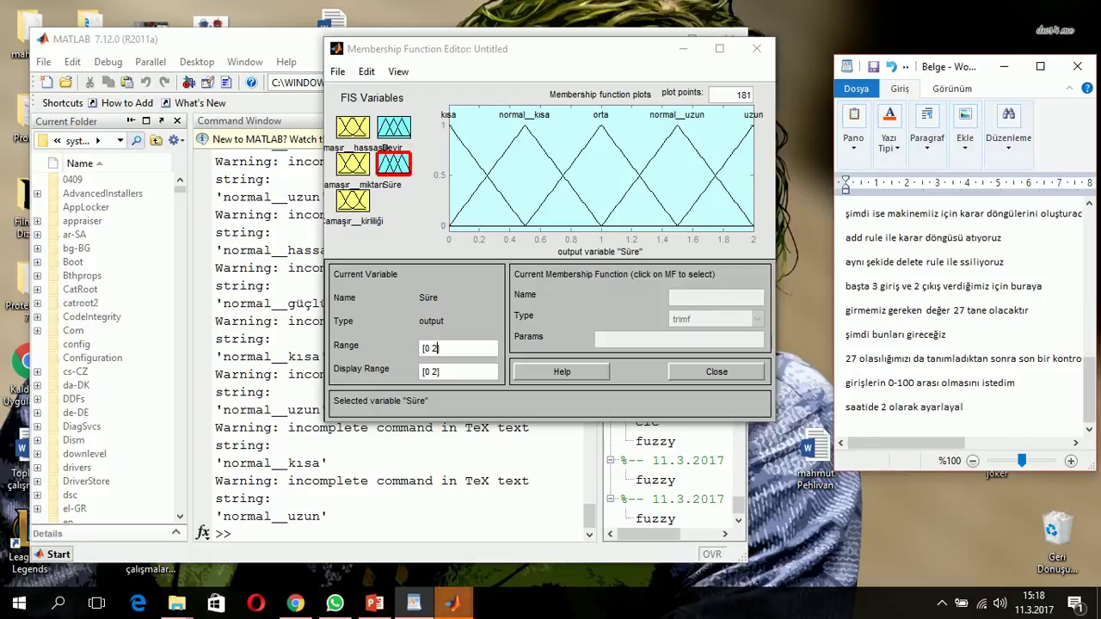
text(ım 0-2 )
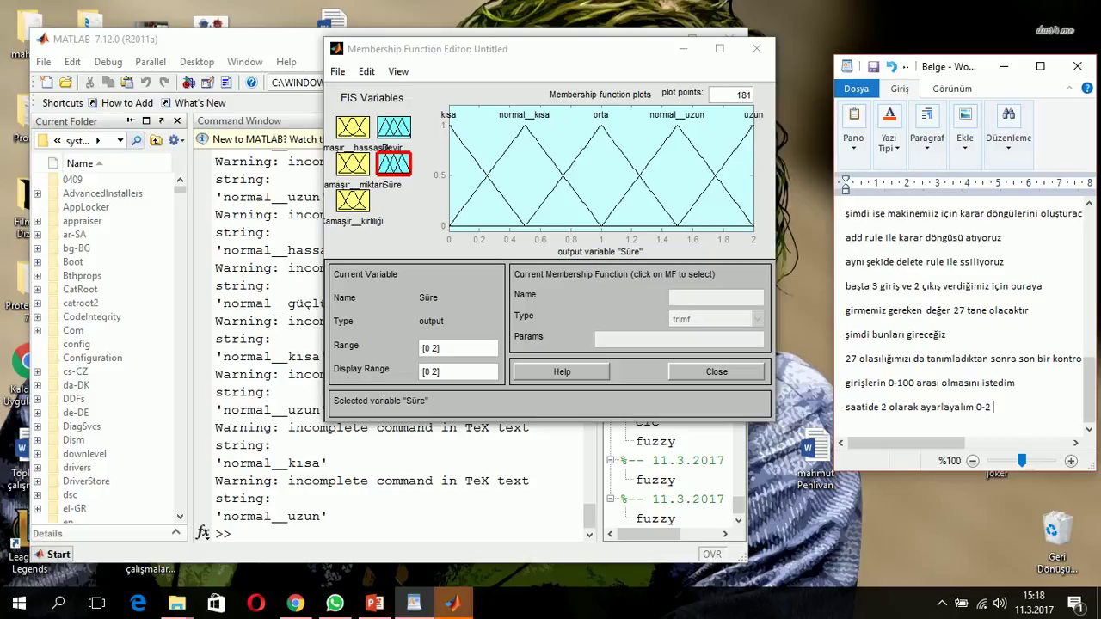
text(arsı)
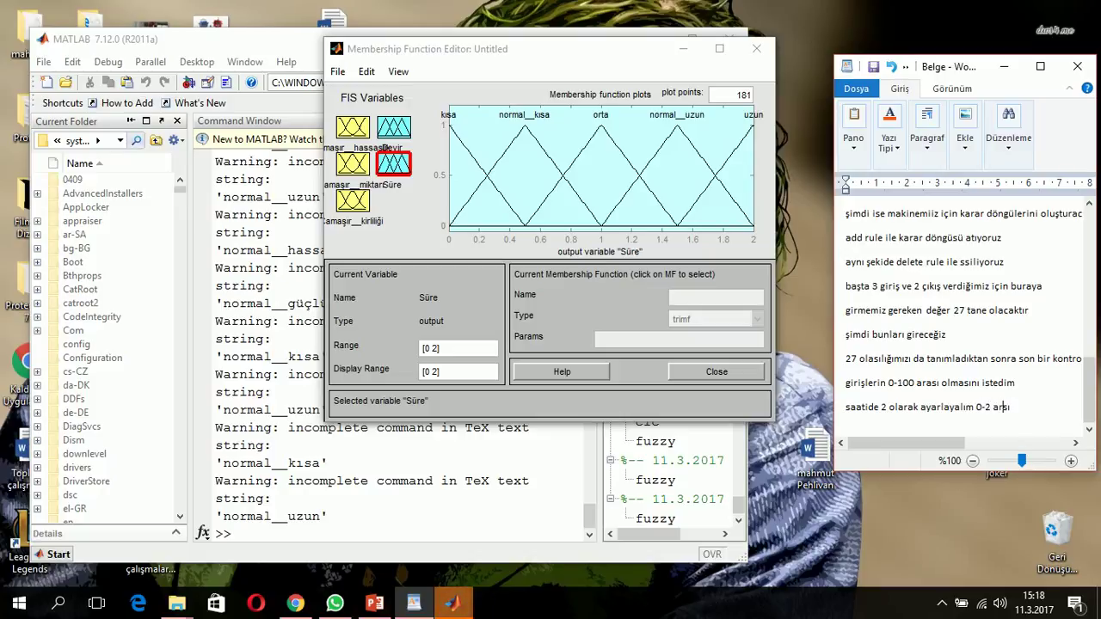
text(a)
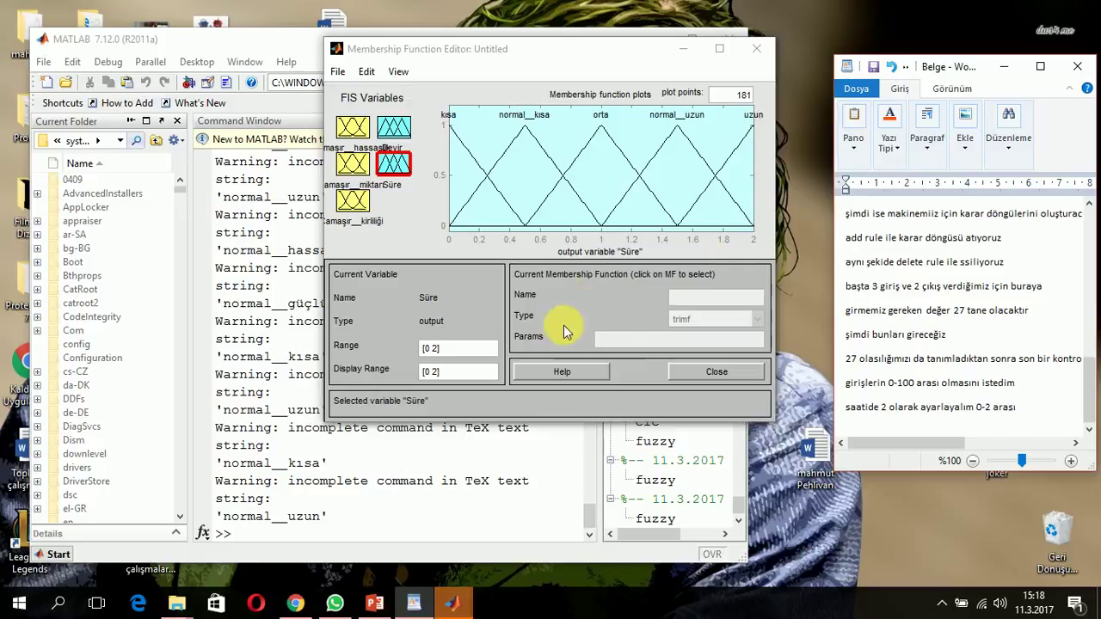
Step: Close the Membership Function Editor in MATLAB and open the Rule Viewer for the fuzzy system from the FIS Editor
click(713, 372)
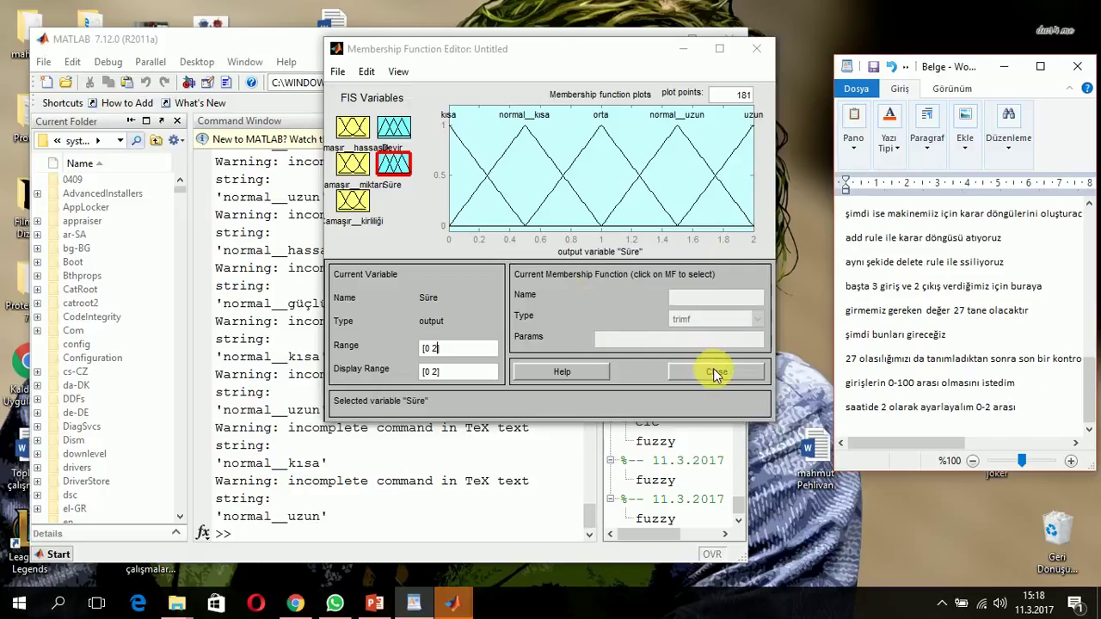
click(398, 71)
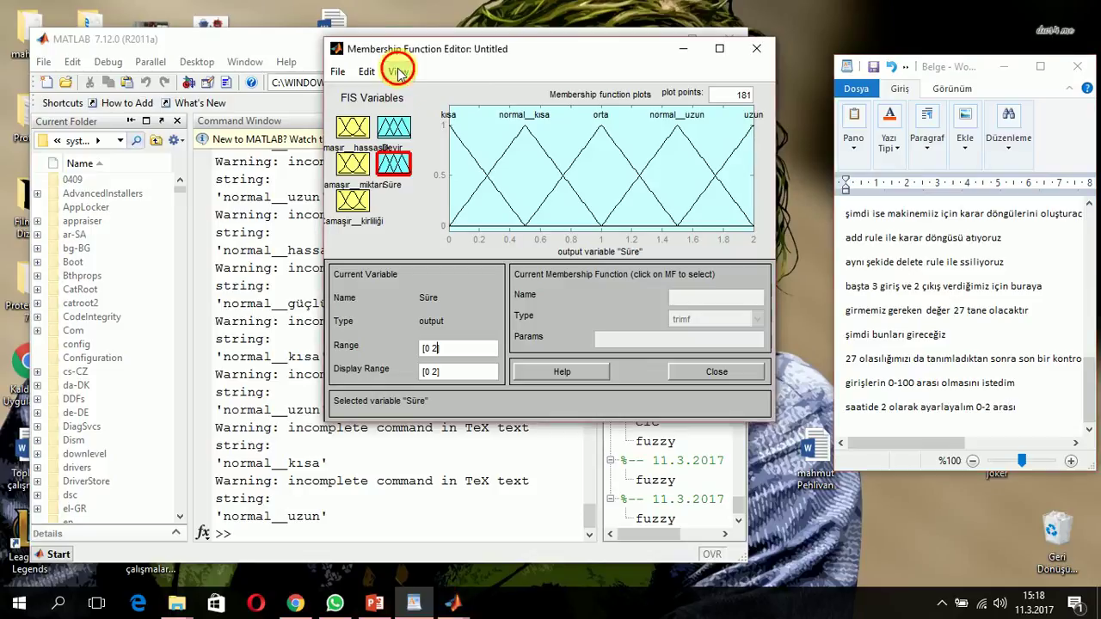
click(756, 48)
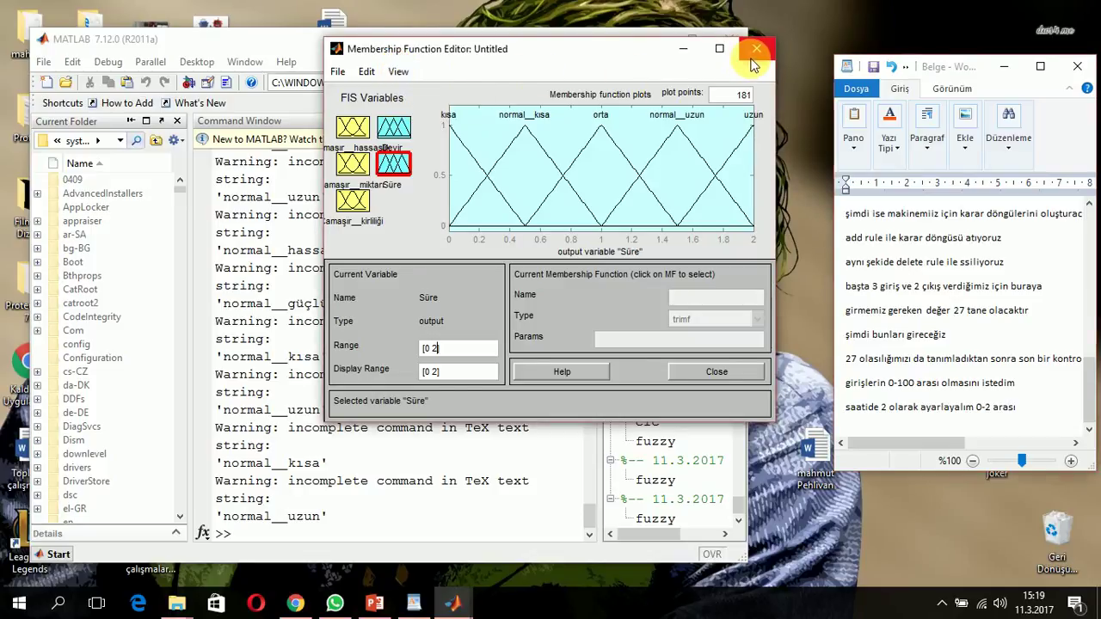
click(397, 71)
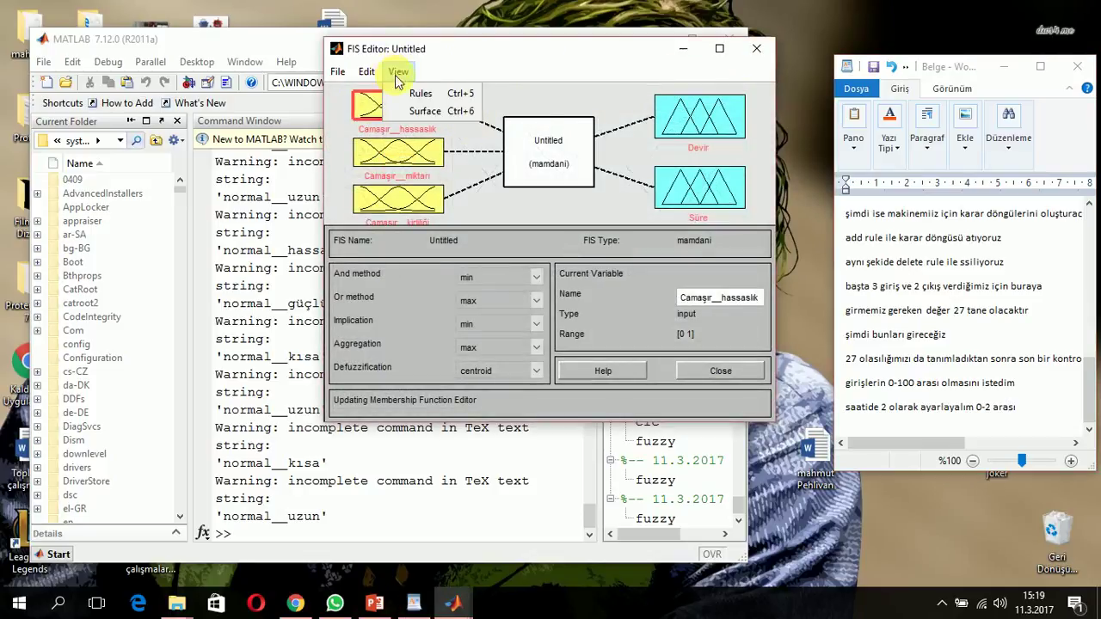
click(421, 95)
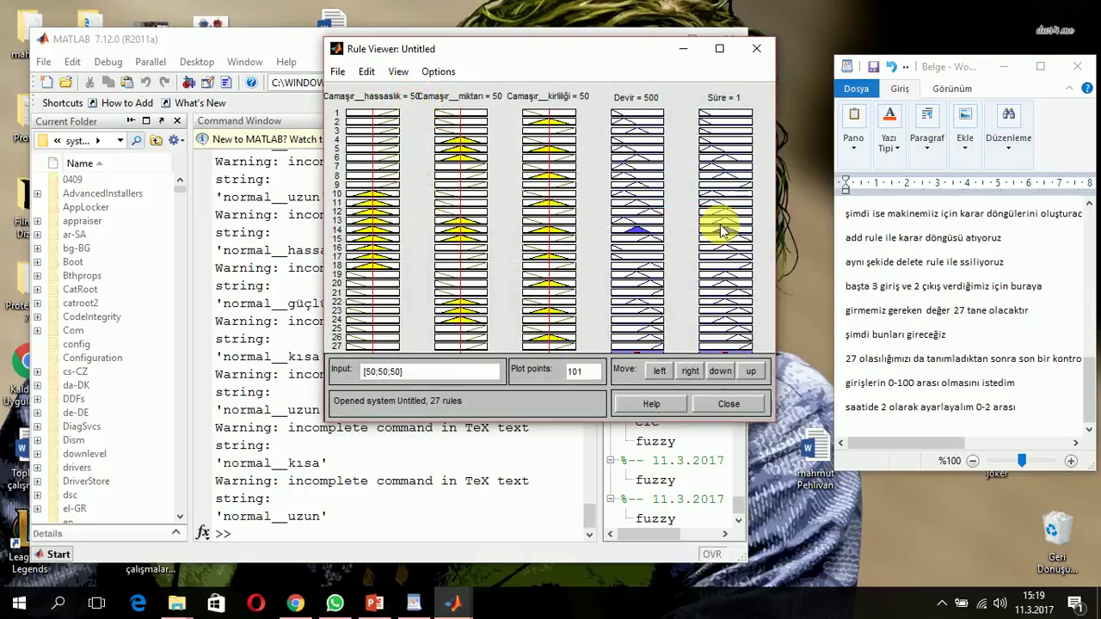
click(942, 435)
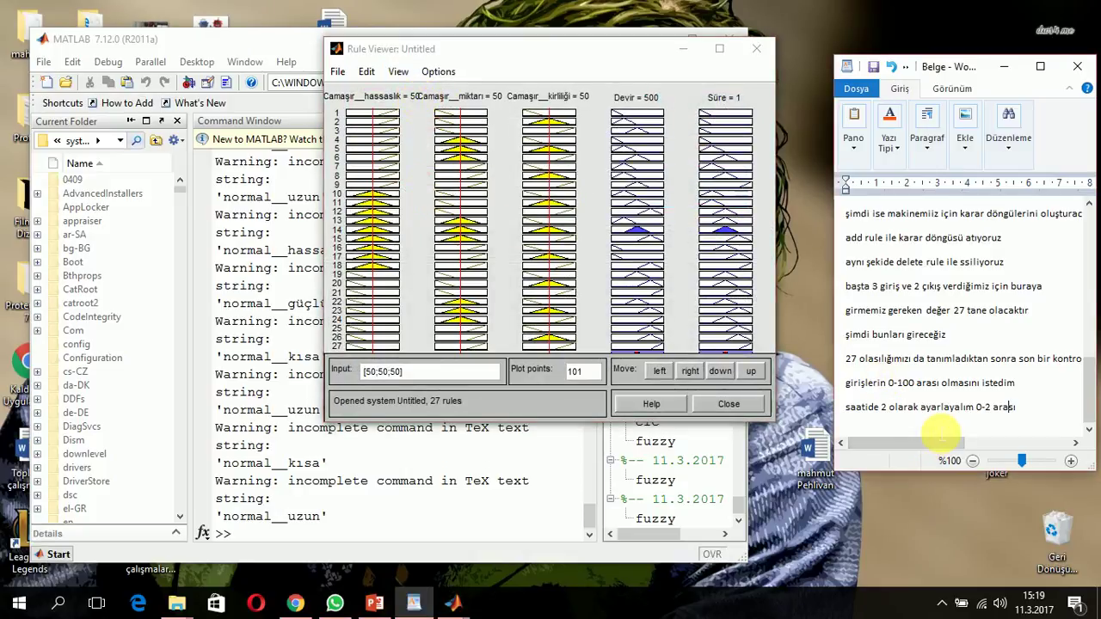
text(buradan )
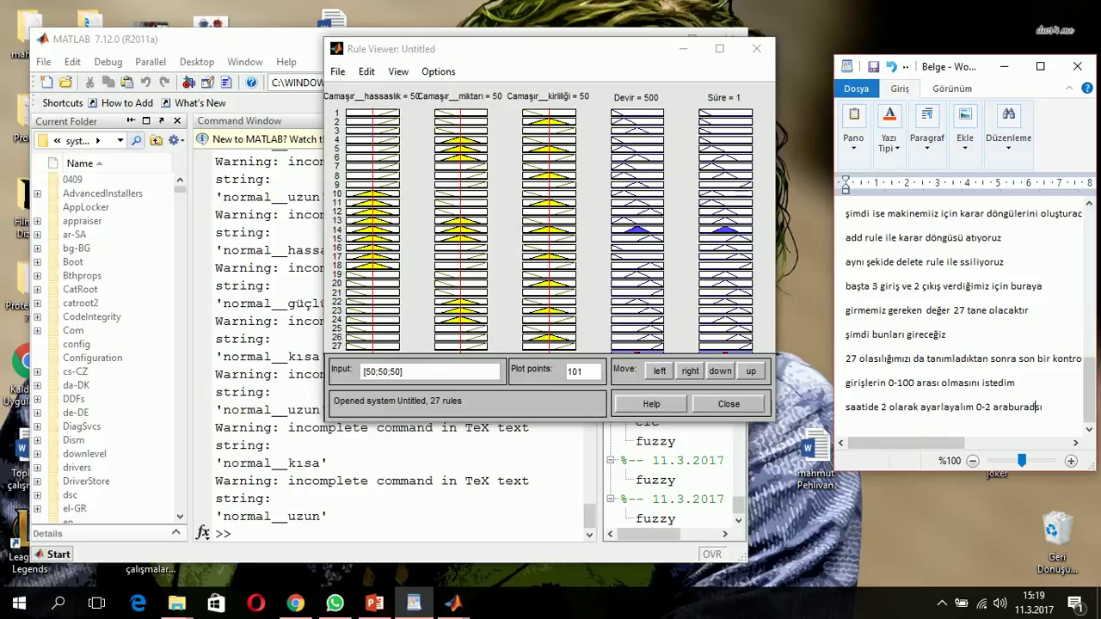
text(konto)
key(BackSpace)
key(BackSpace)
key(BackSpace)
key(BackSpace)
key(BackSpace)
key(BackSpace)
key(BackSpace)
key(BackSpace)
key(BackSpace)
key(BackSpace)
key(BackSpace)
key(BackSpace)
key(BackSpace)
Step: Add the line "buuradan sistemimizi kontrol edebiliriz" at the end of the WordPad notes
key(Return)
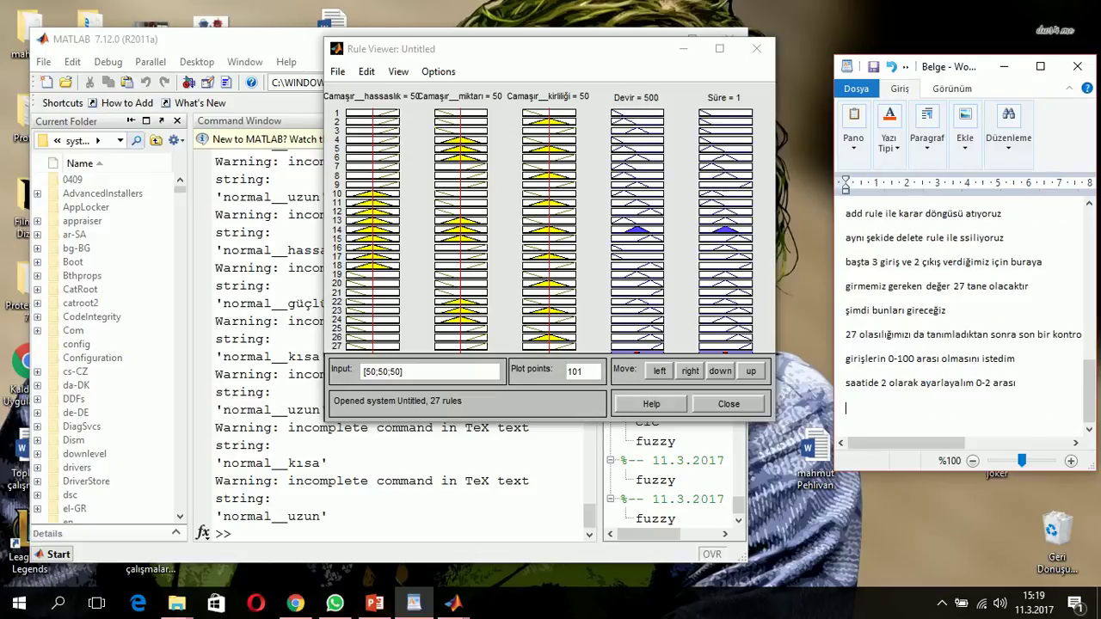
text(buuradan sistemim)
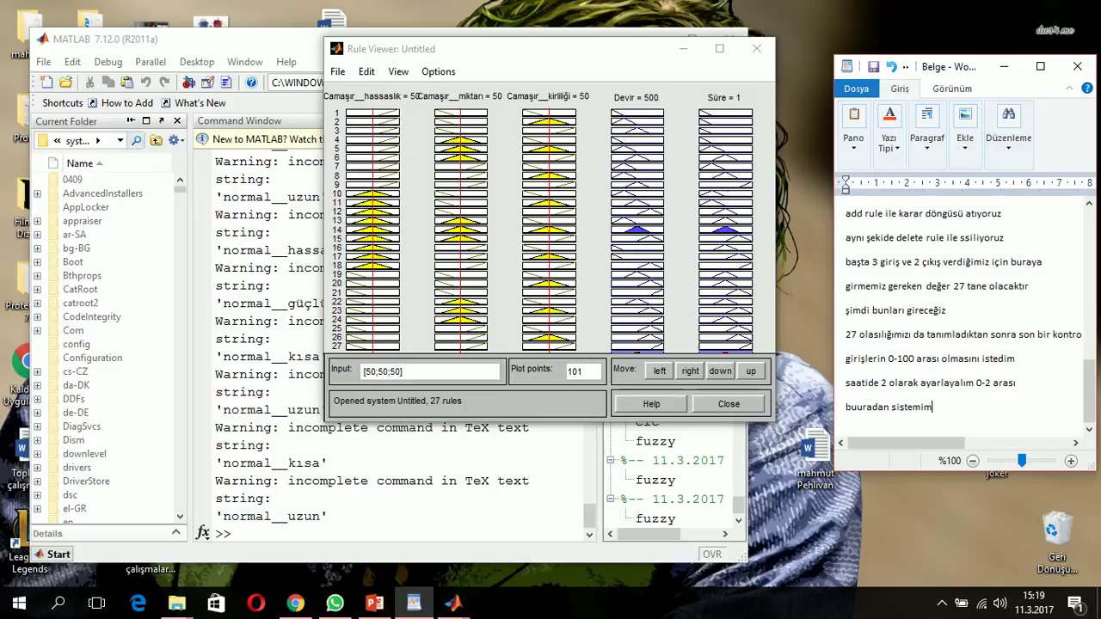
text(izi kontrol edebiliriz)
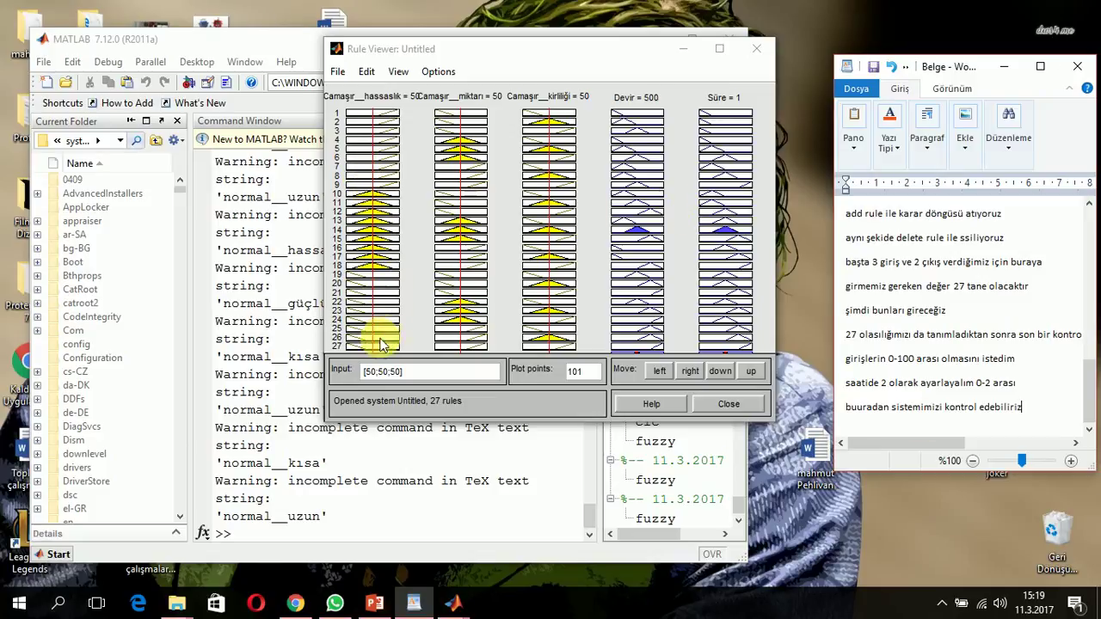
Step: Set the input values of the MATLAB Rule Viewer to [60;60;100] and apply them to the fuzzy system
click(382, 371)
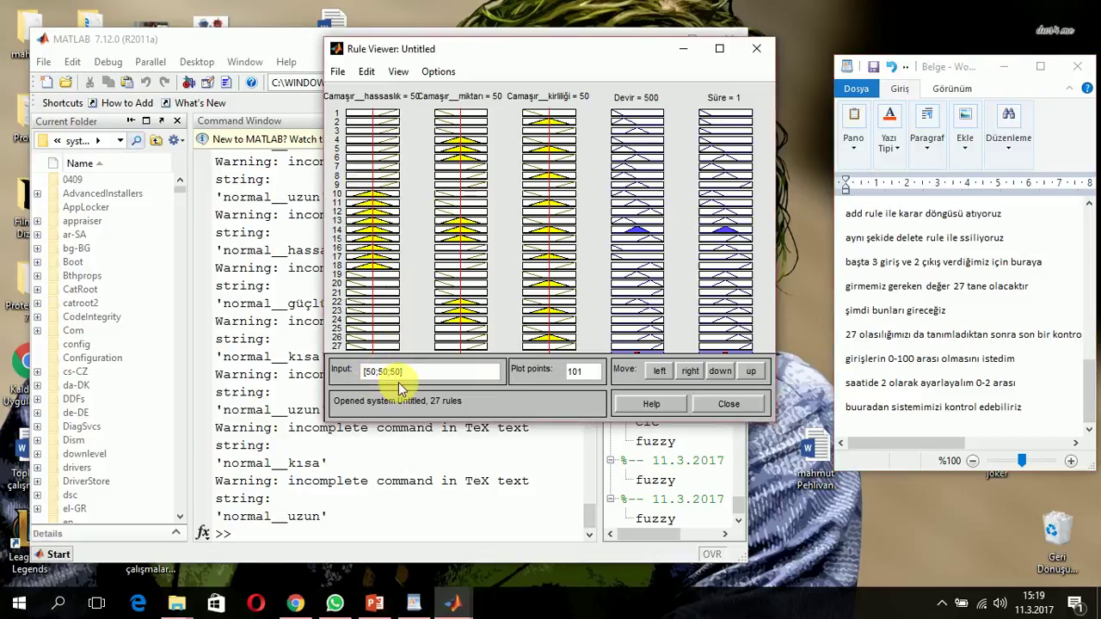
key(BackSpace)
text(6)
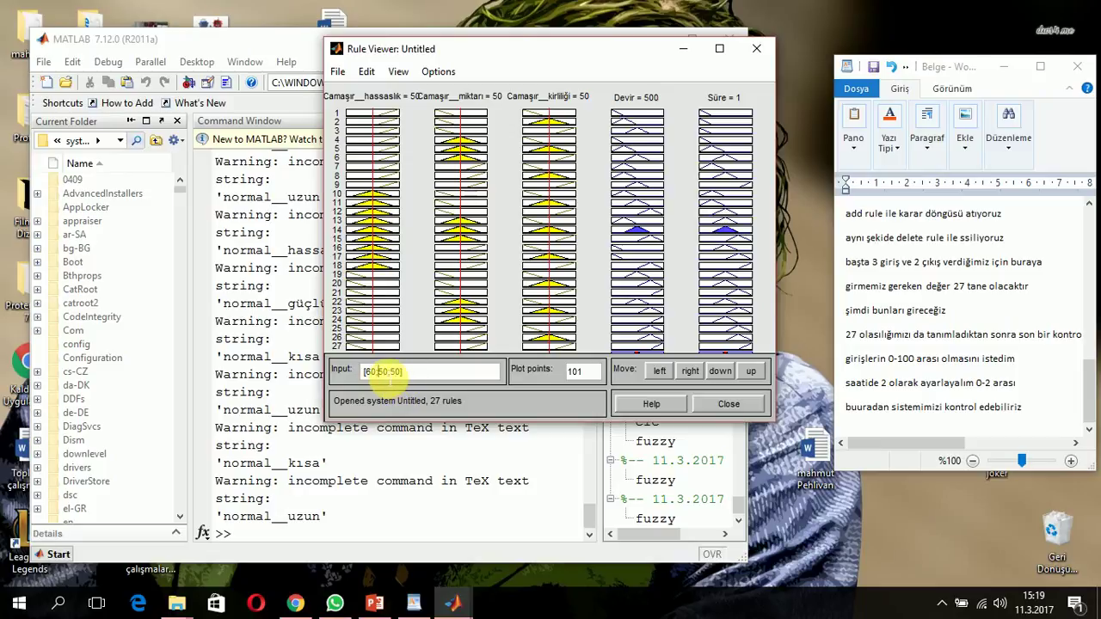
click(388, 372)
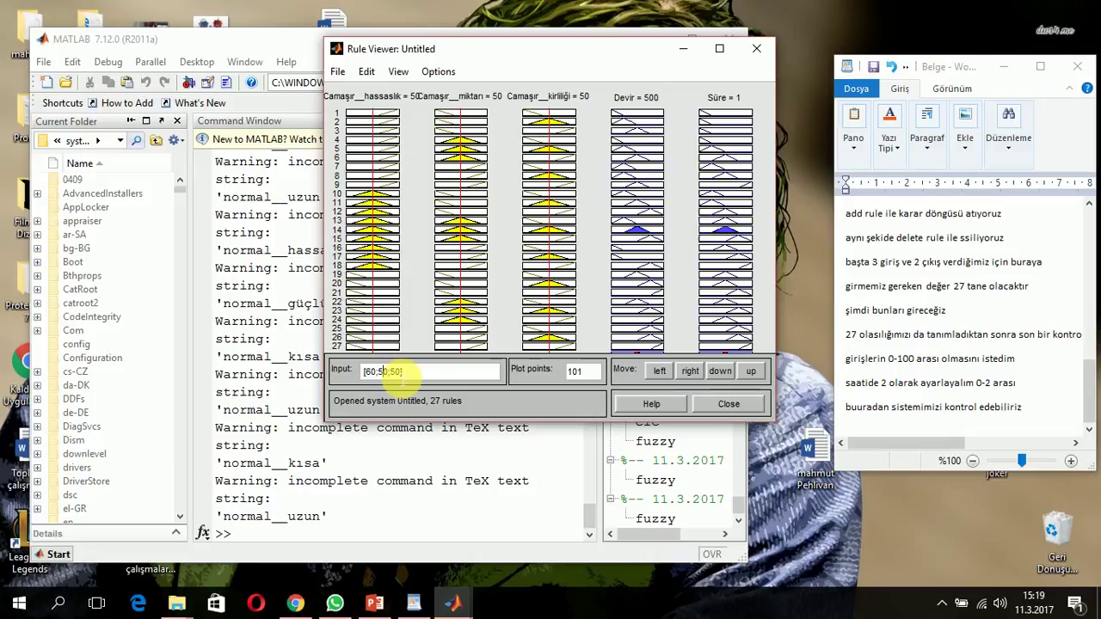
key(BackSpace)
text(6)
key(BackSpace)
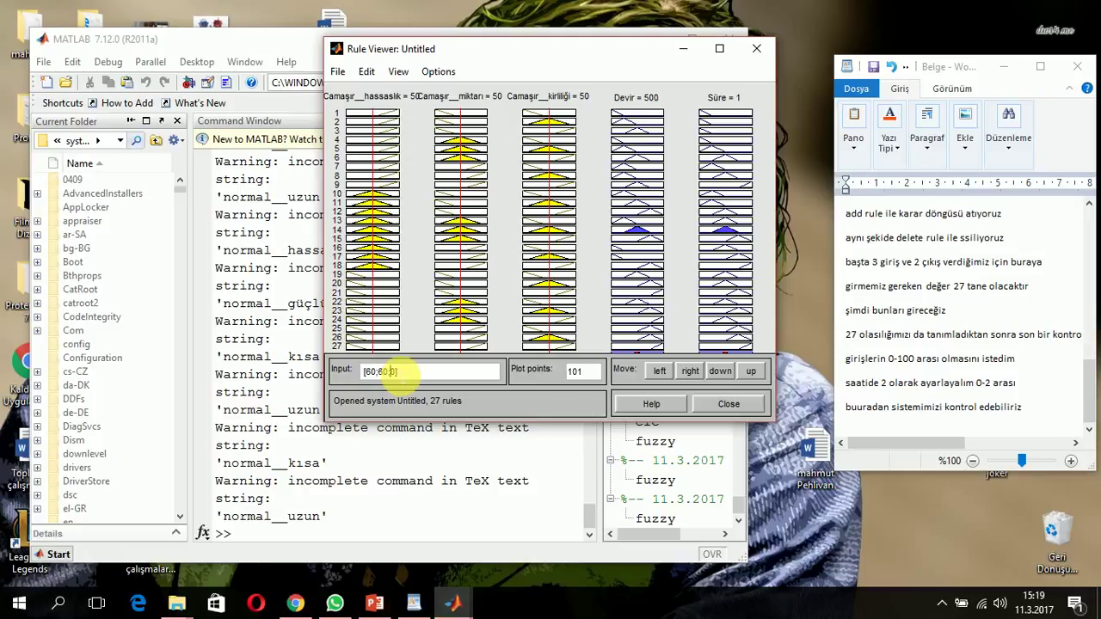
text(100)
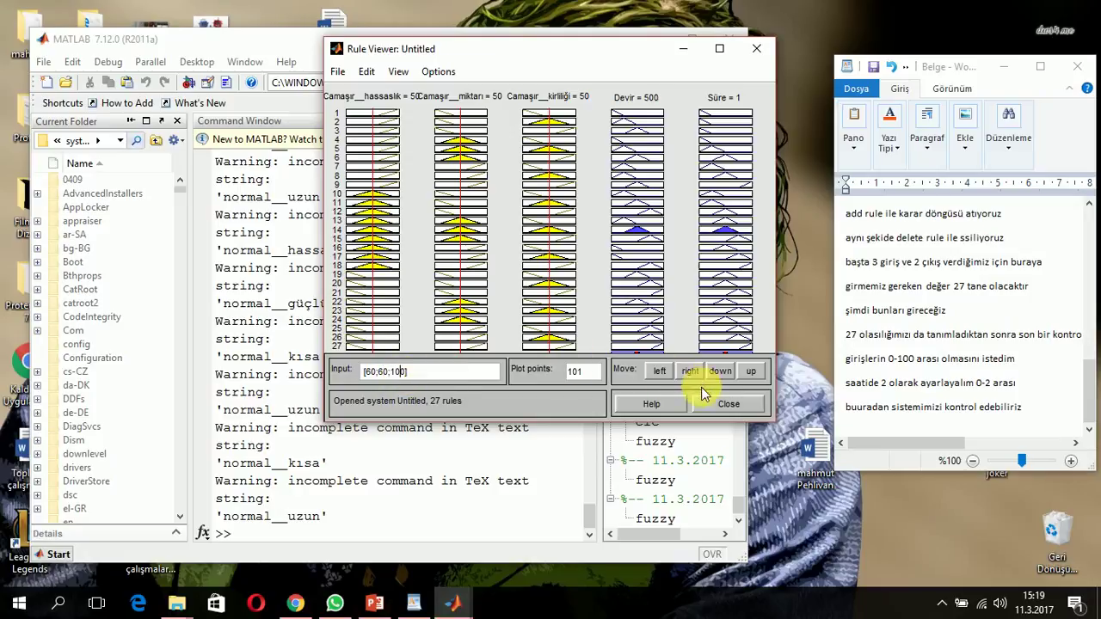
click(600, 324)
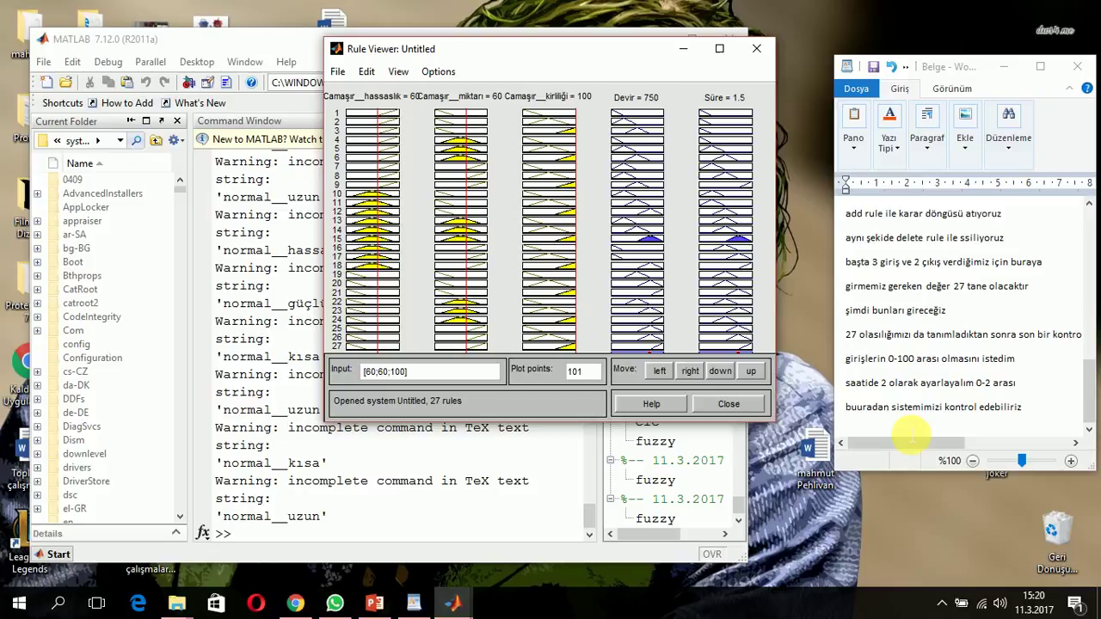
Step: Add the line "sistem girişlerimizi değiştirdiğimizde çıkışlarımızın da değiştiğini gördük" below the last WordPad note
click(1060, 420)
key(Return)
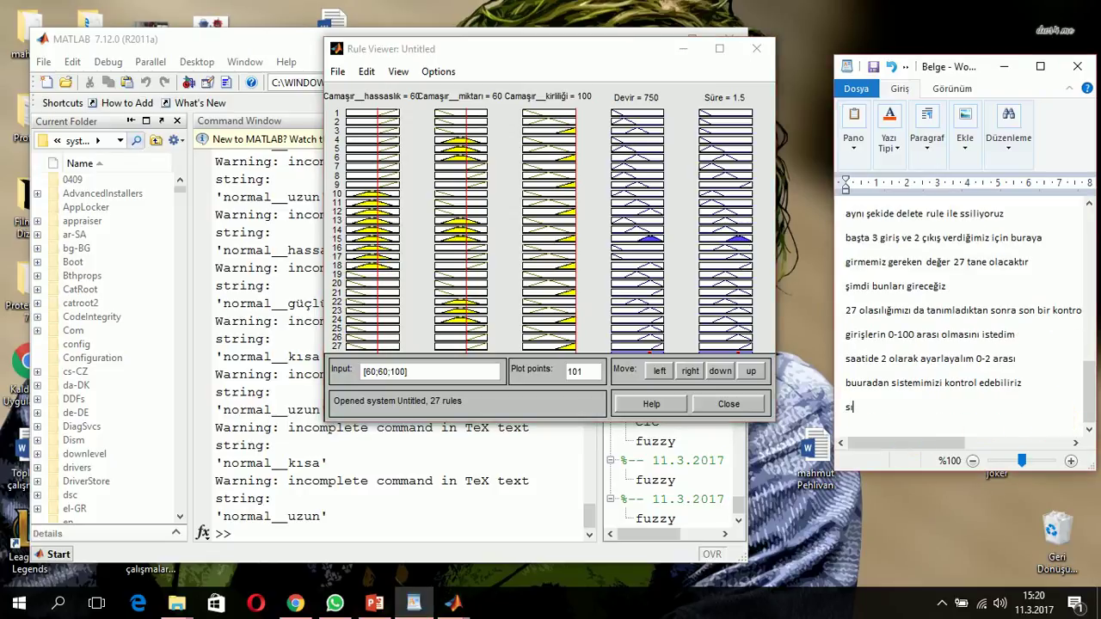
text(sistem girişl)
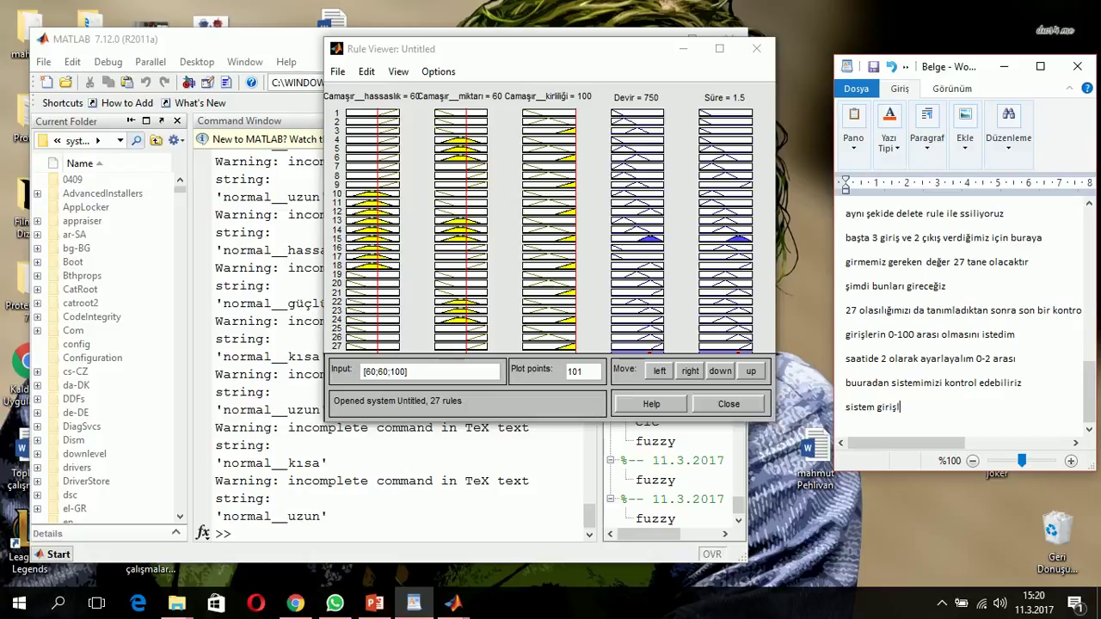
text(erimizi değiştird)
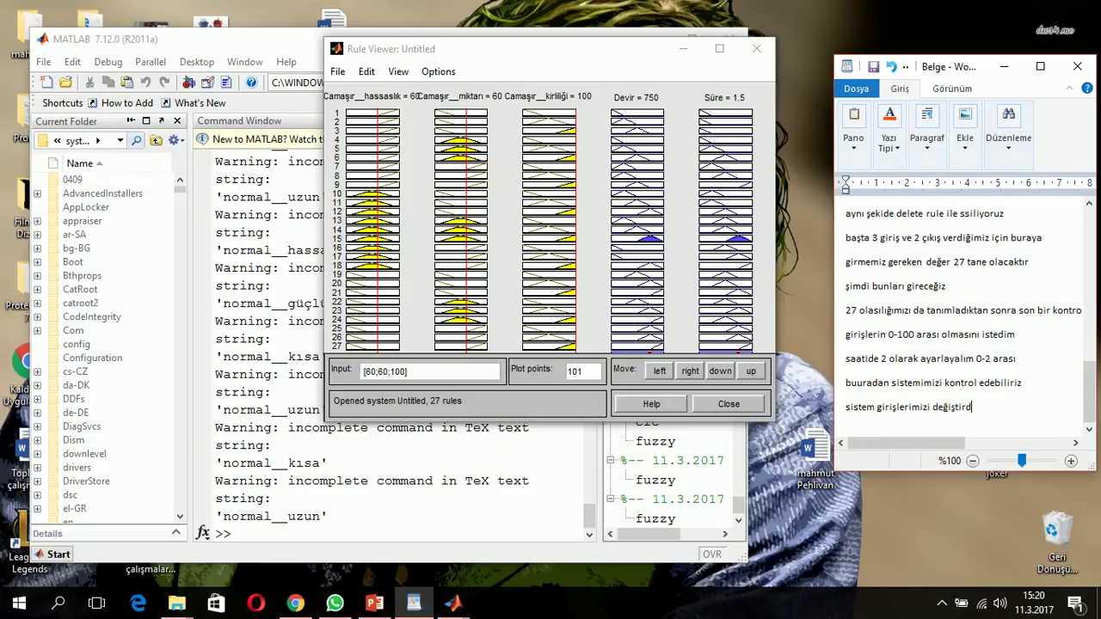
text(iğimizde çıkışlarımızın da )
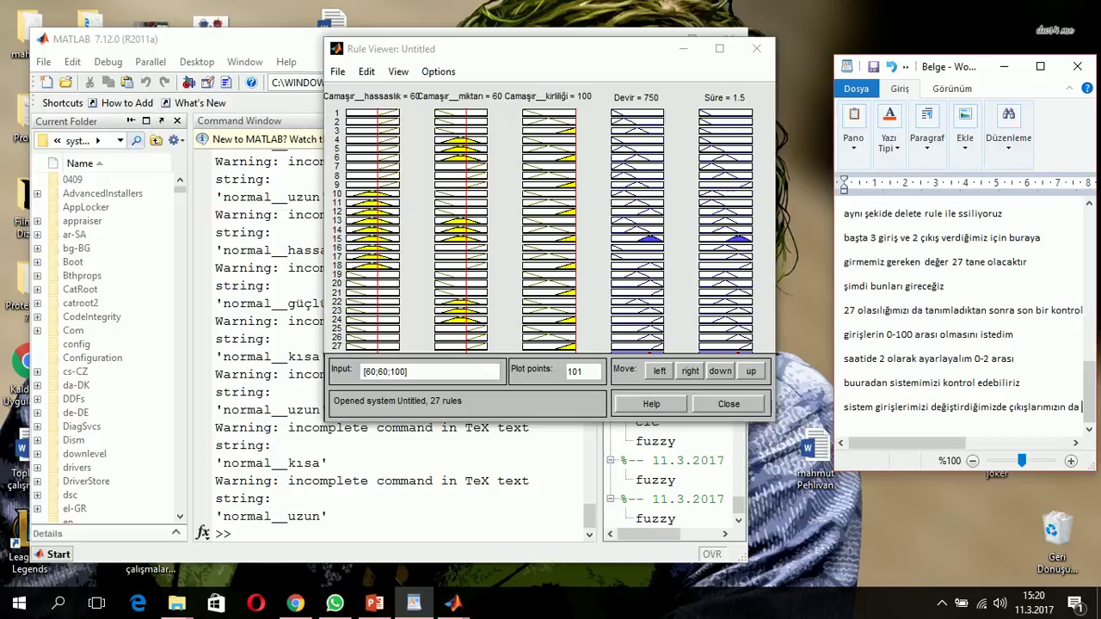
text(de)
text(ş)
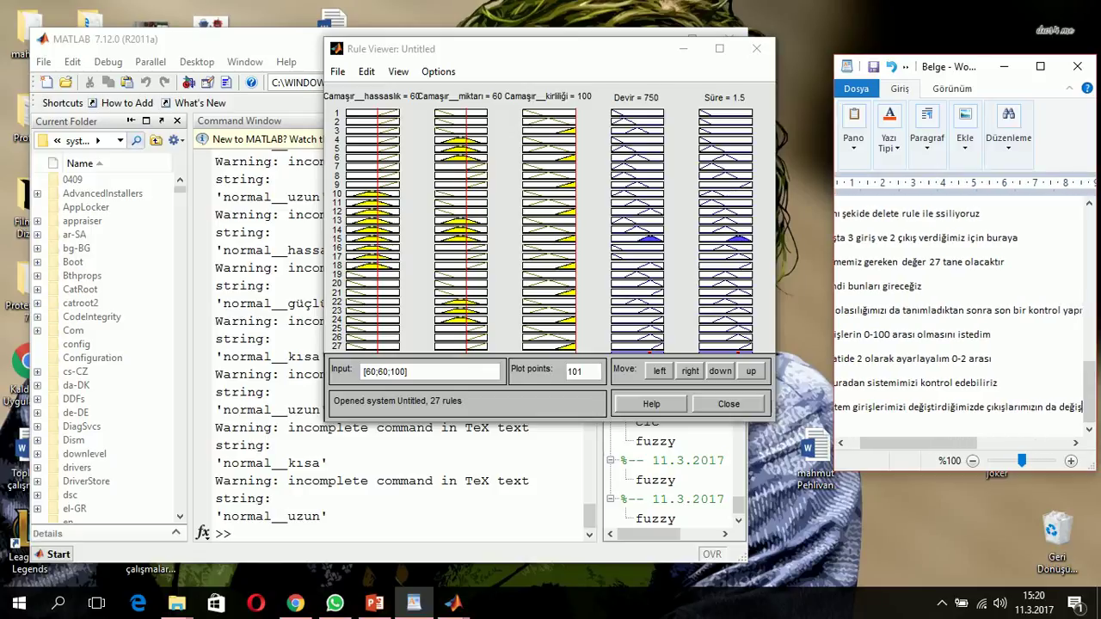
text(tiğini)
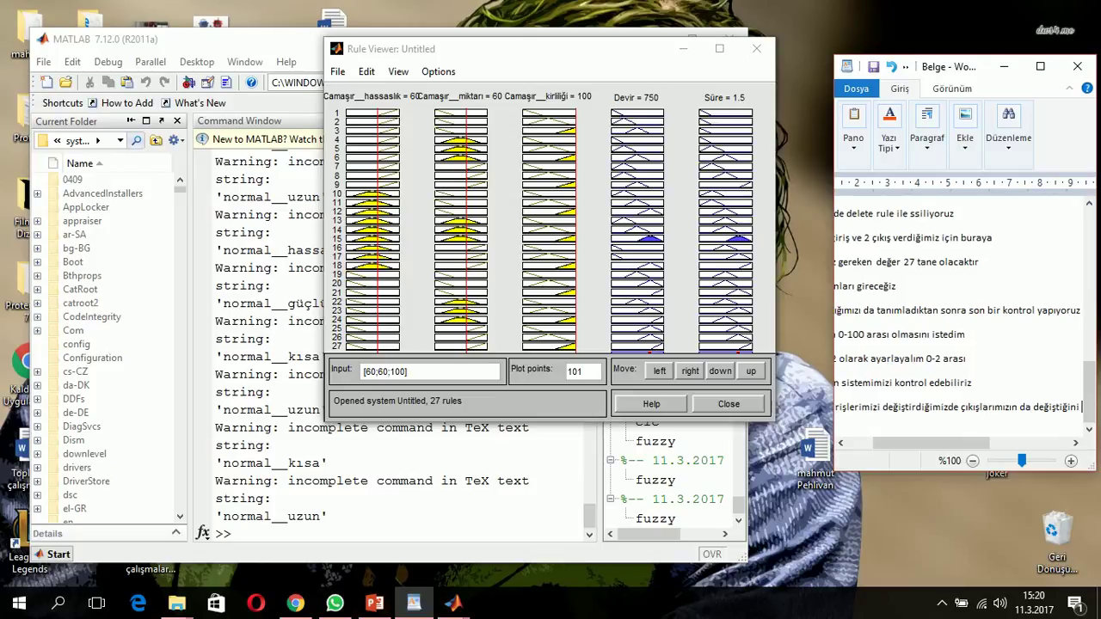
text( görd)
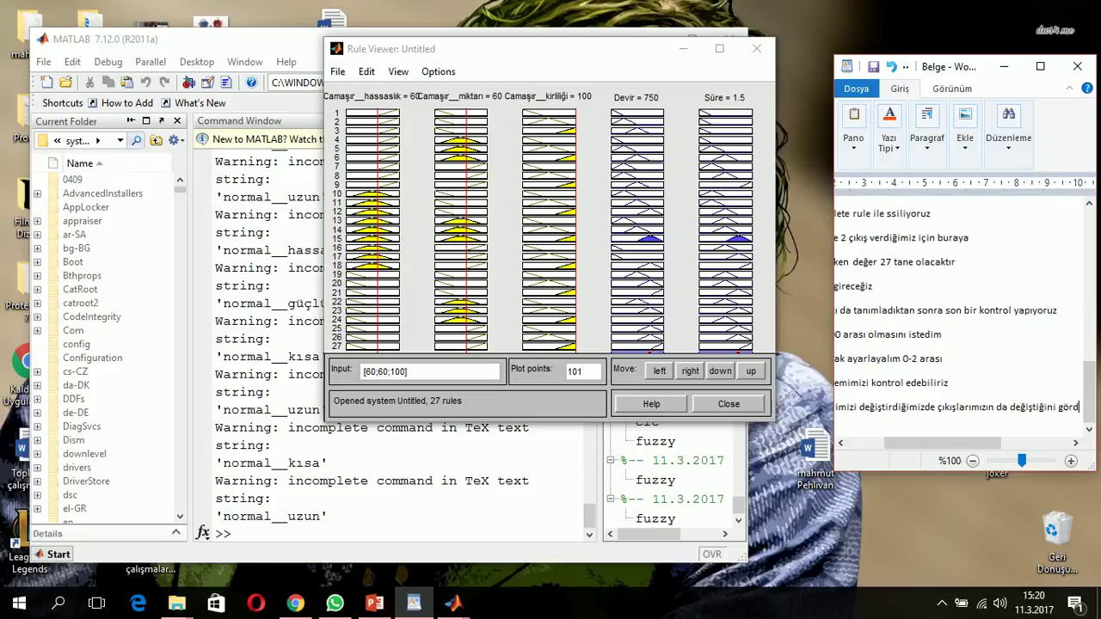
text(ük)
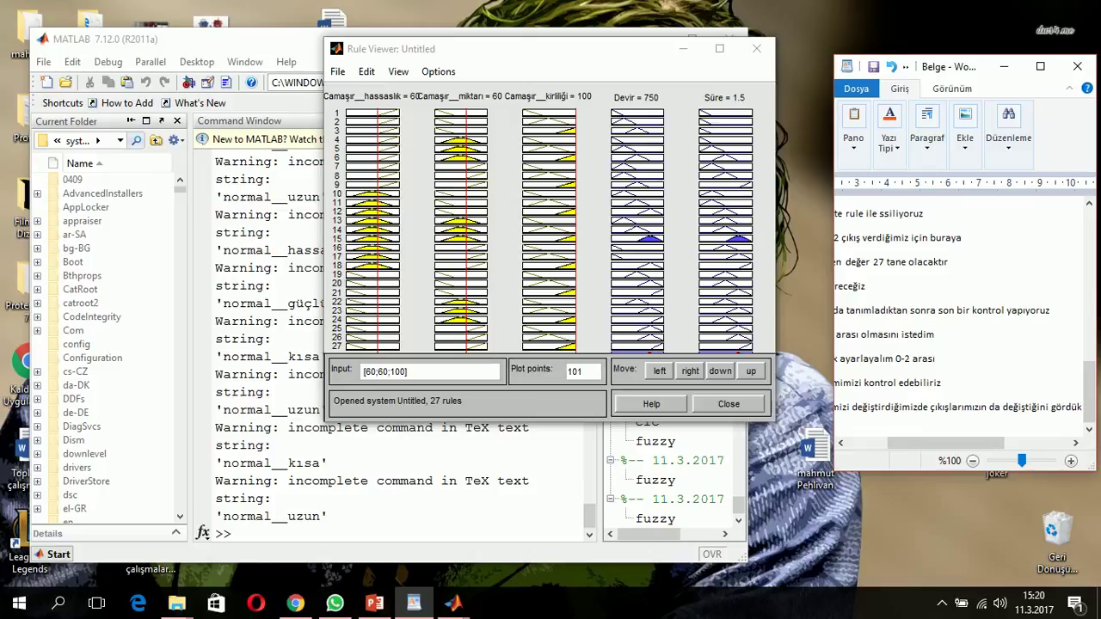
Step: Write "tekrar bakalım" on a new line of the WordPad notes and start an empty line below it
key(Return)
text(tekrar )
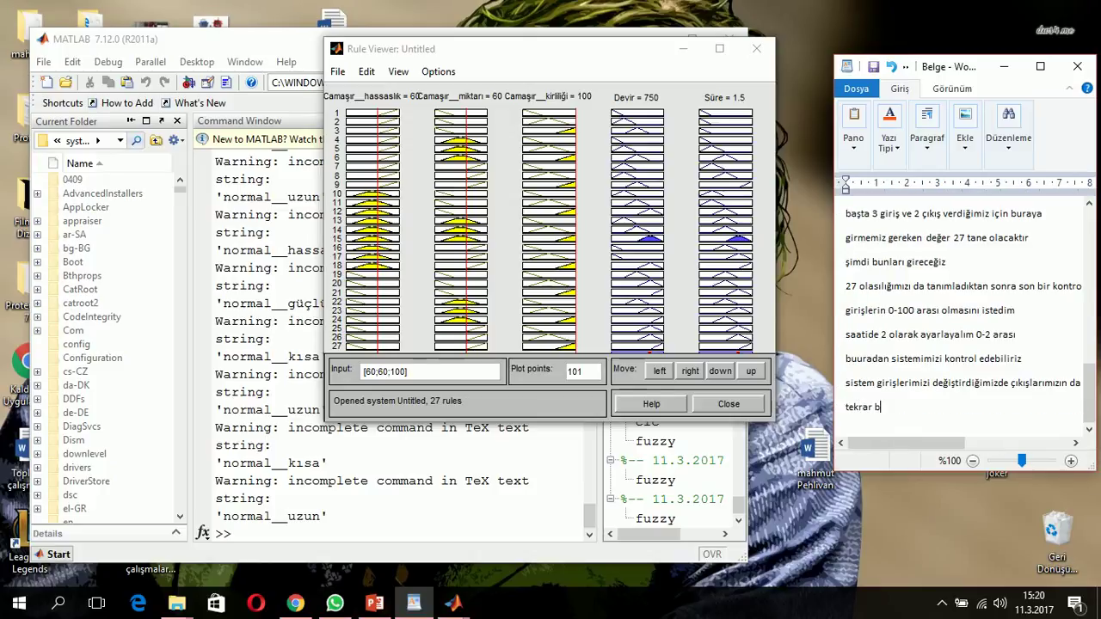
text(bakalım)
scroll(989, 421, down, 1)
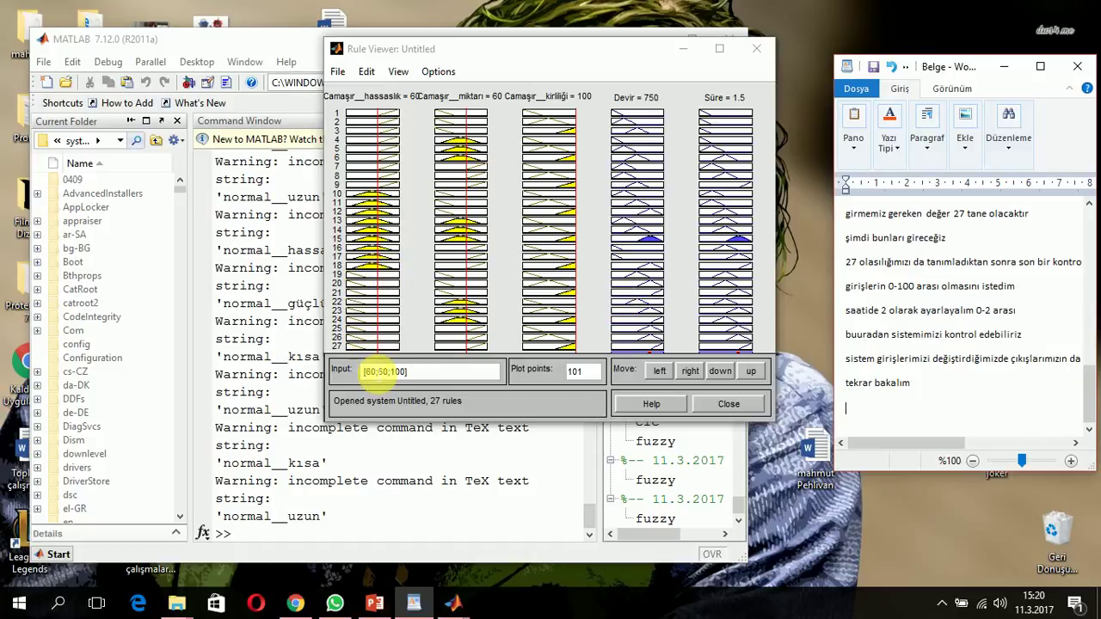
Step: Change the MATLAB Rule Viewer inputs to [20;100;100] and apply them
click(367, 375)
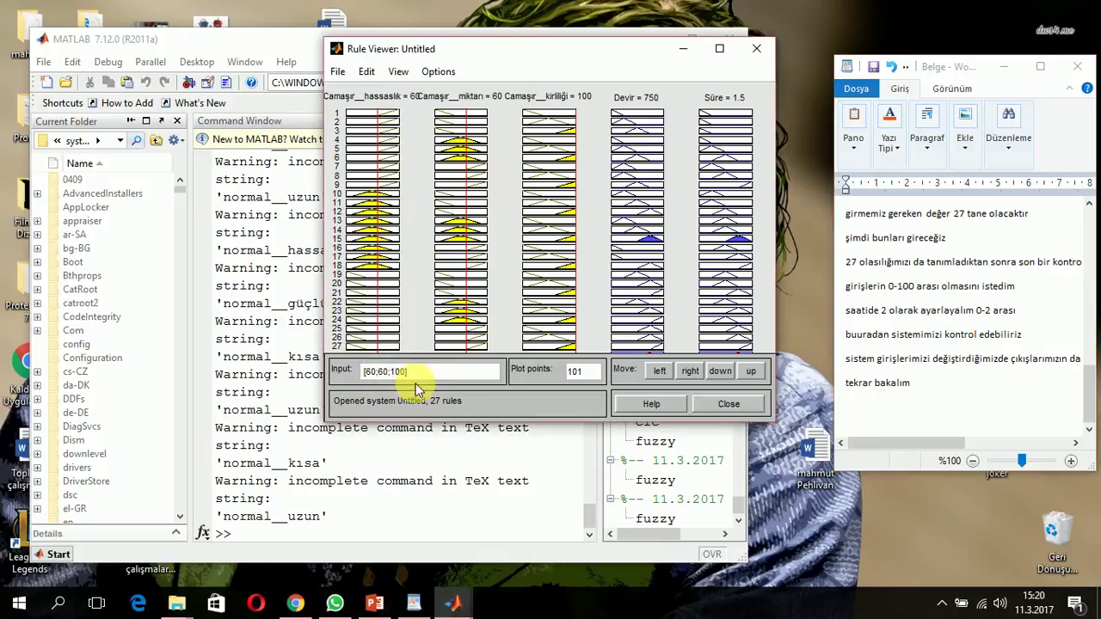
key(BackSpace)
text(2)
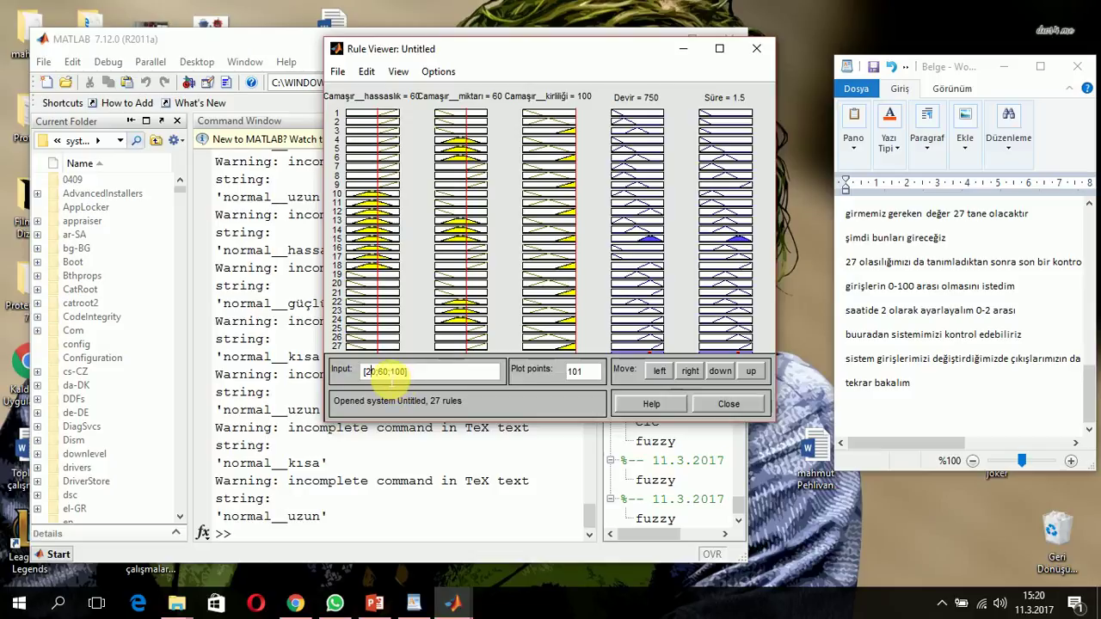
click(376, 371)
key(Delete)
key(Delete)
text(100)
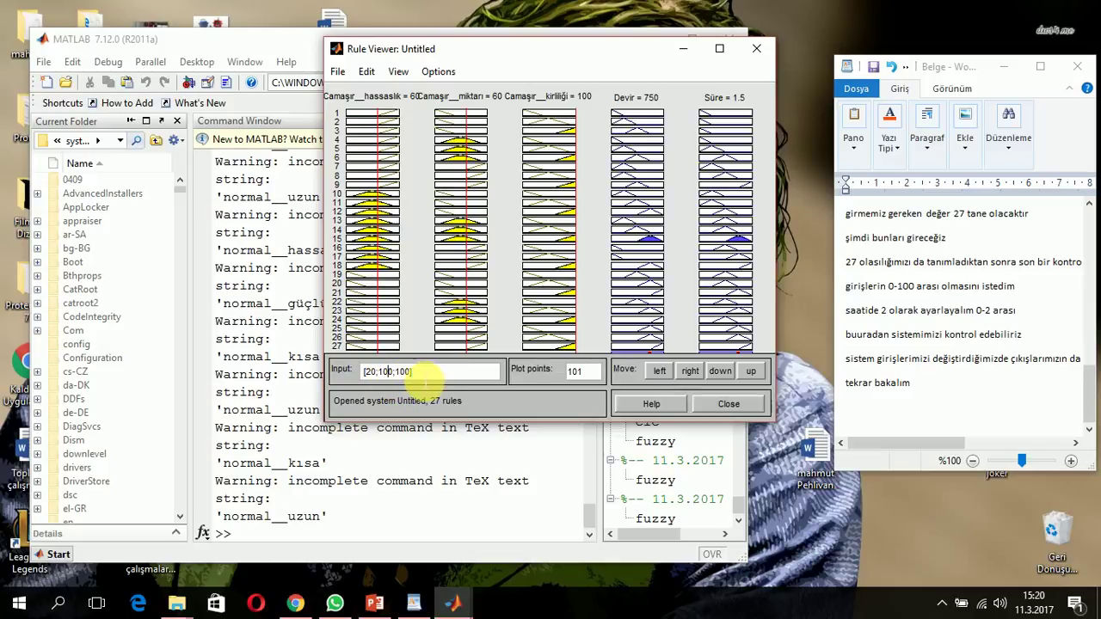
key(Return)
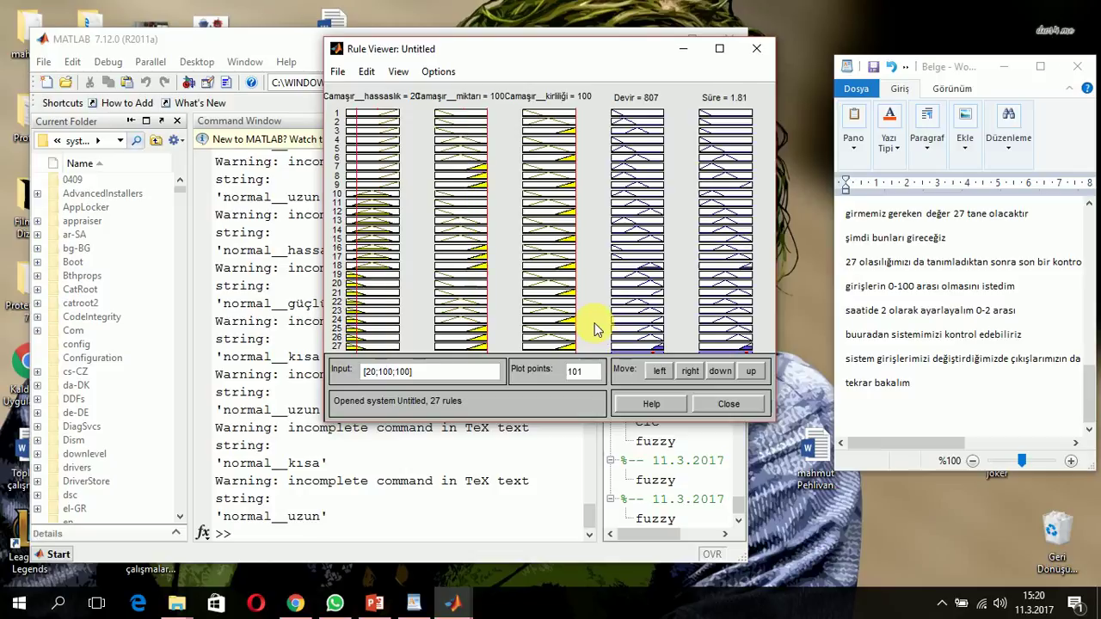
Step: Write "hassaslığı 20 miktarı 100 ve kirliliğide 100 verdiğimde" on the empty last line of the WordPad notes
click(877, 412)
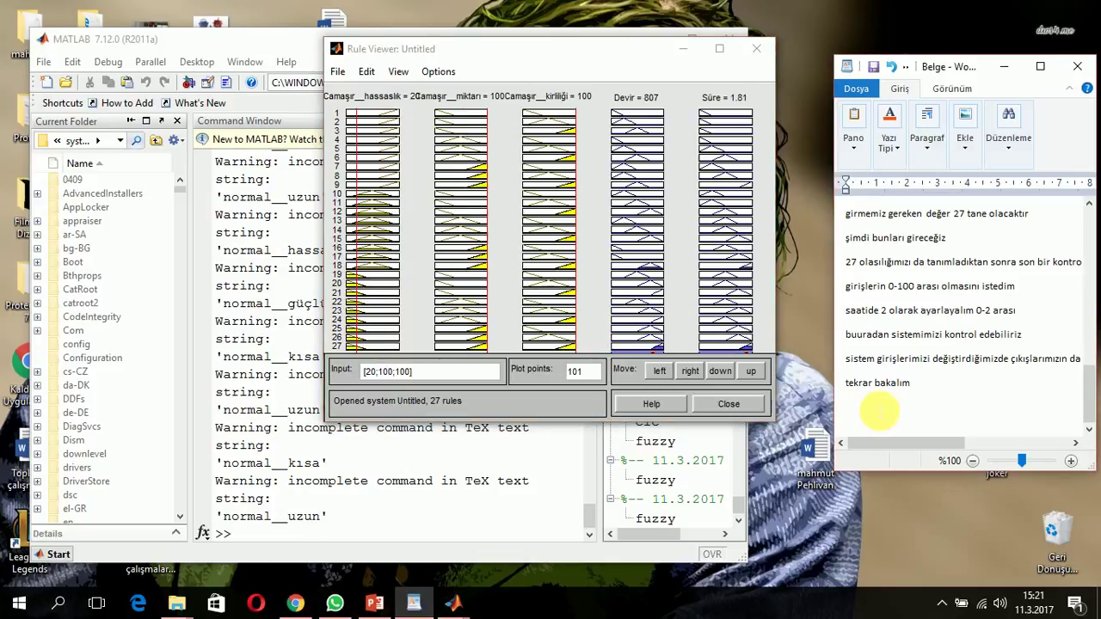
text(hass)
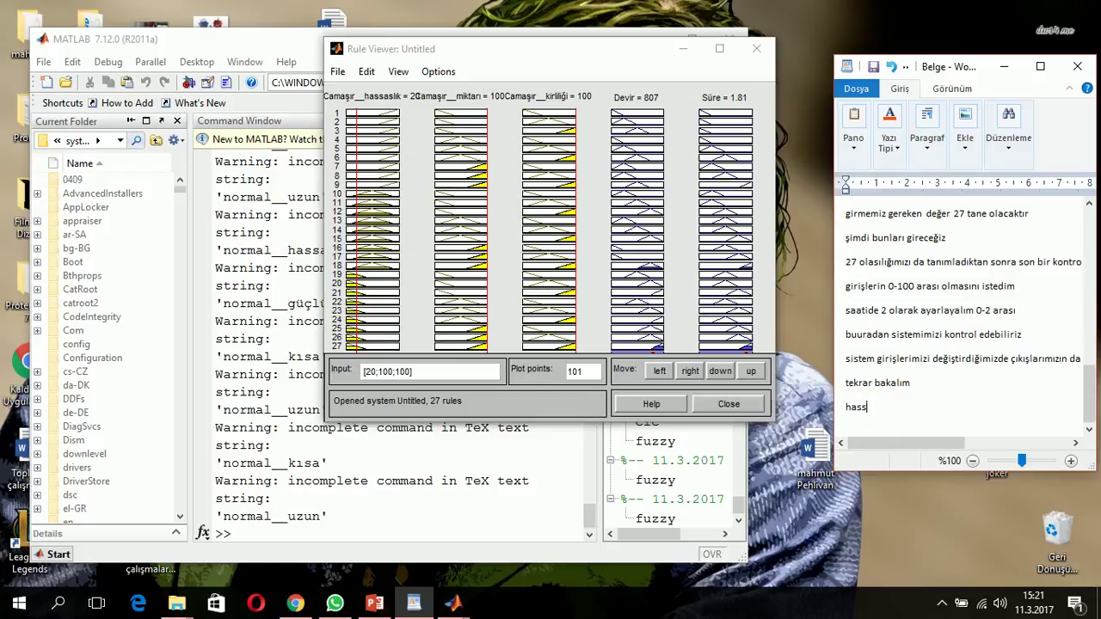
text(aslığı 20 miktarı 100)
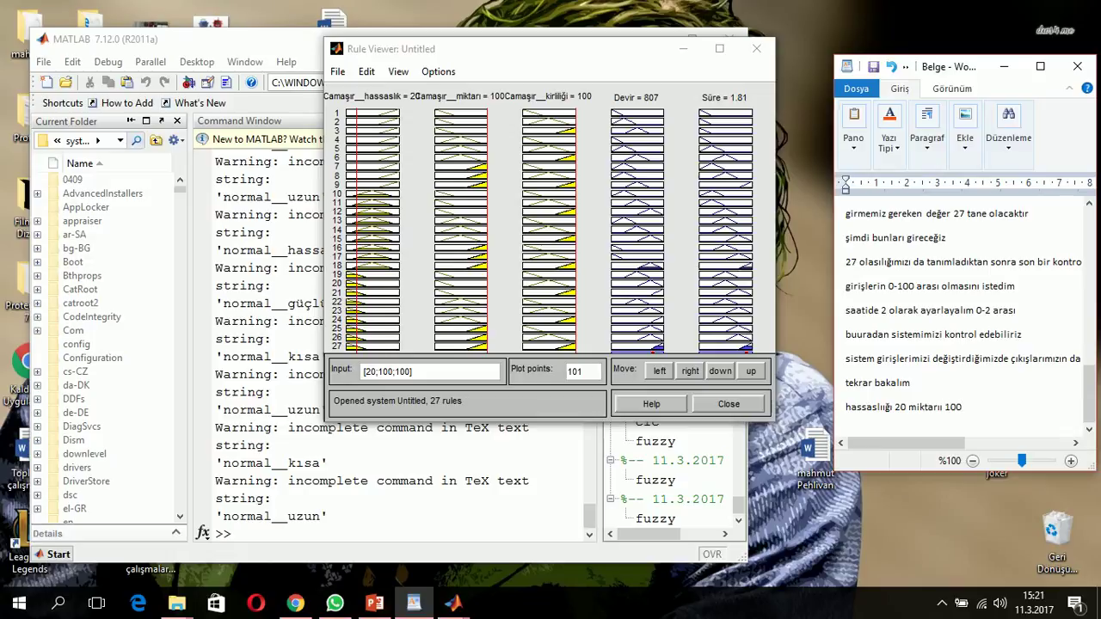
text( ve kirliliğide 100 ver)
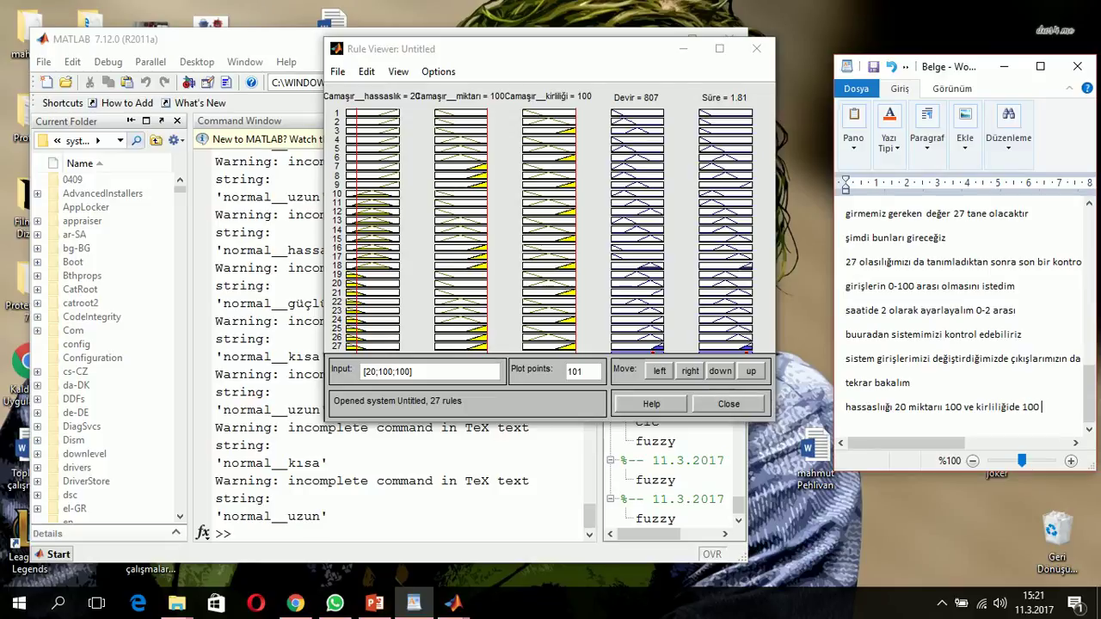
text(diğimde)
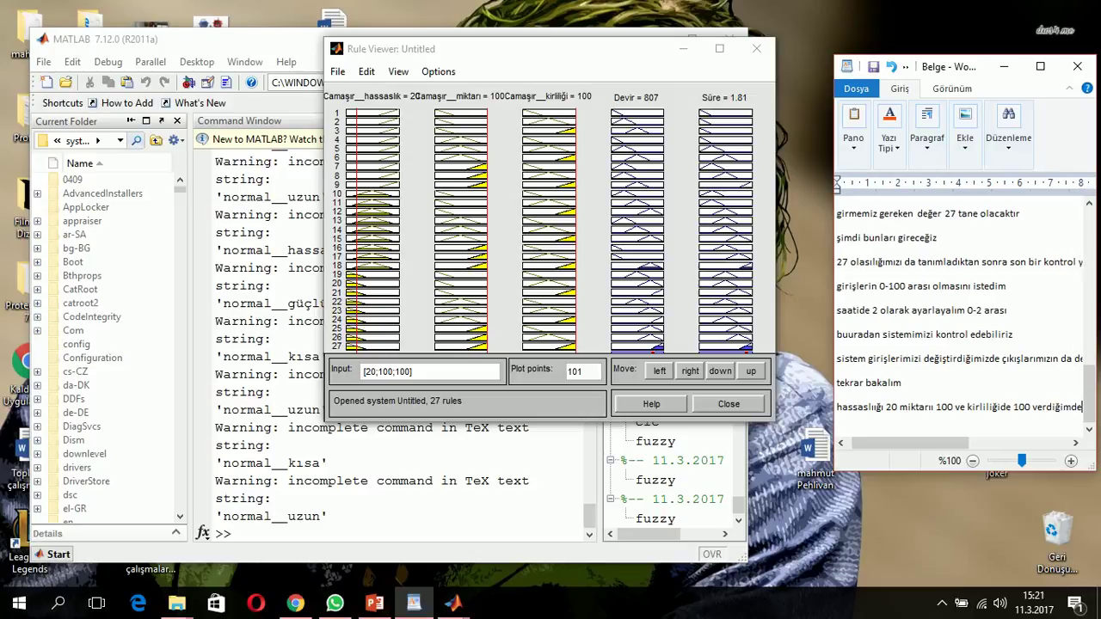
Step: Add the line "sonuçlar gözlenmekte" to the WordPad notes, followed by an empty line
key(Return)
text(sonu)
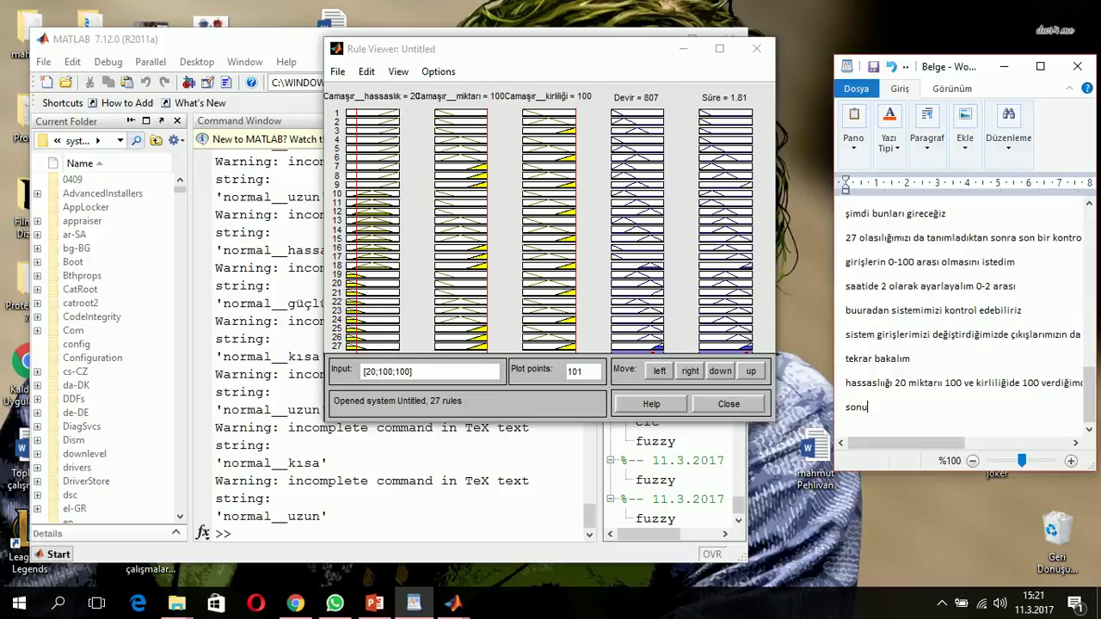
text(çlar gözlenmekte)
key(Return)
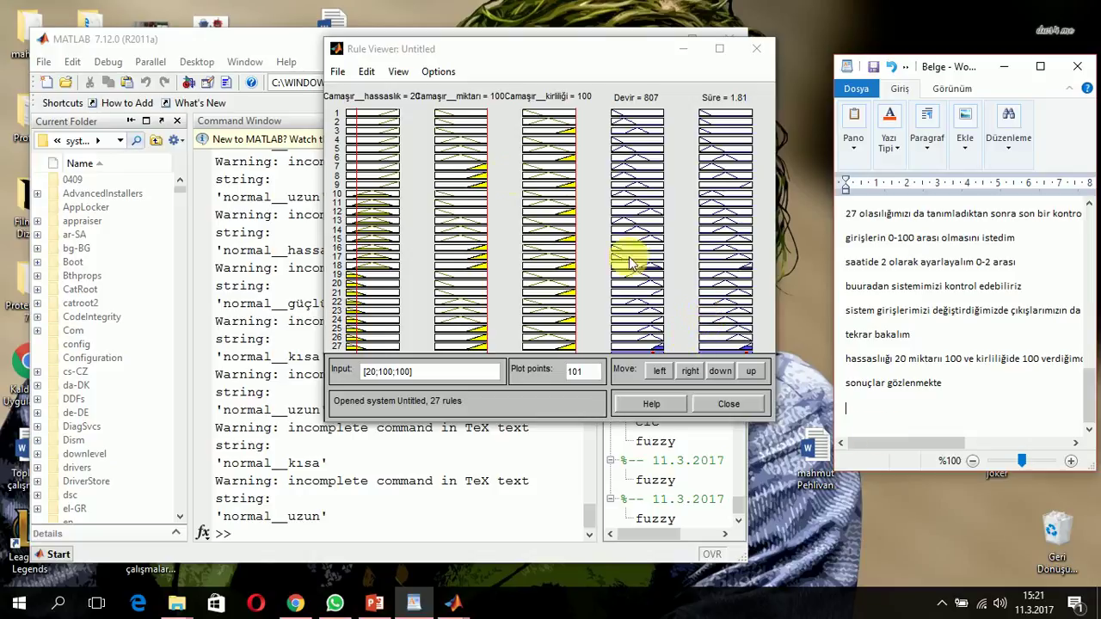
Step: Move the index lines of Camaşır__hassaslık and Camaşır__miktarı to 0 in the MATLAB Rule Viewer
drag(356, 118, 341, 120)
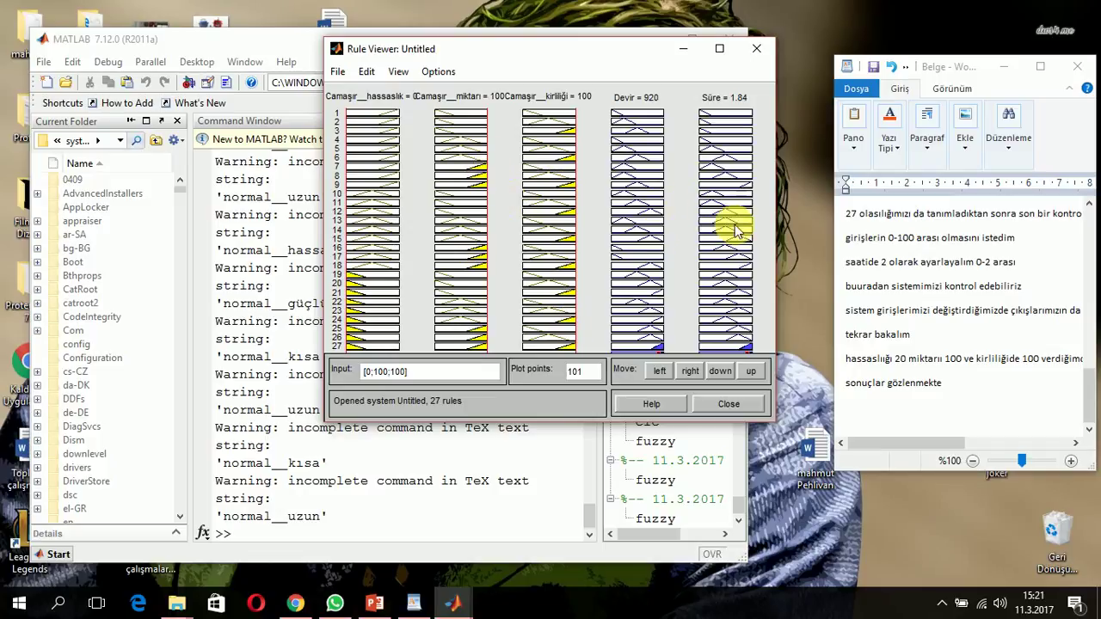
click(460, 277)
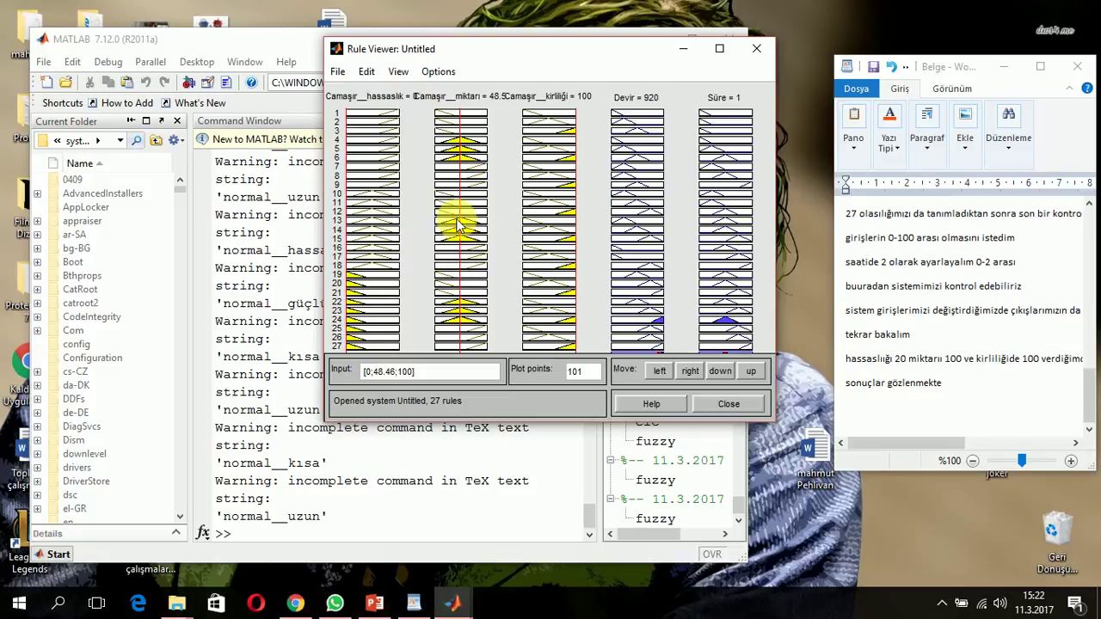
drag(458, 225, 435, 224)
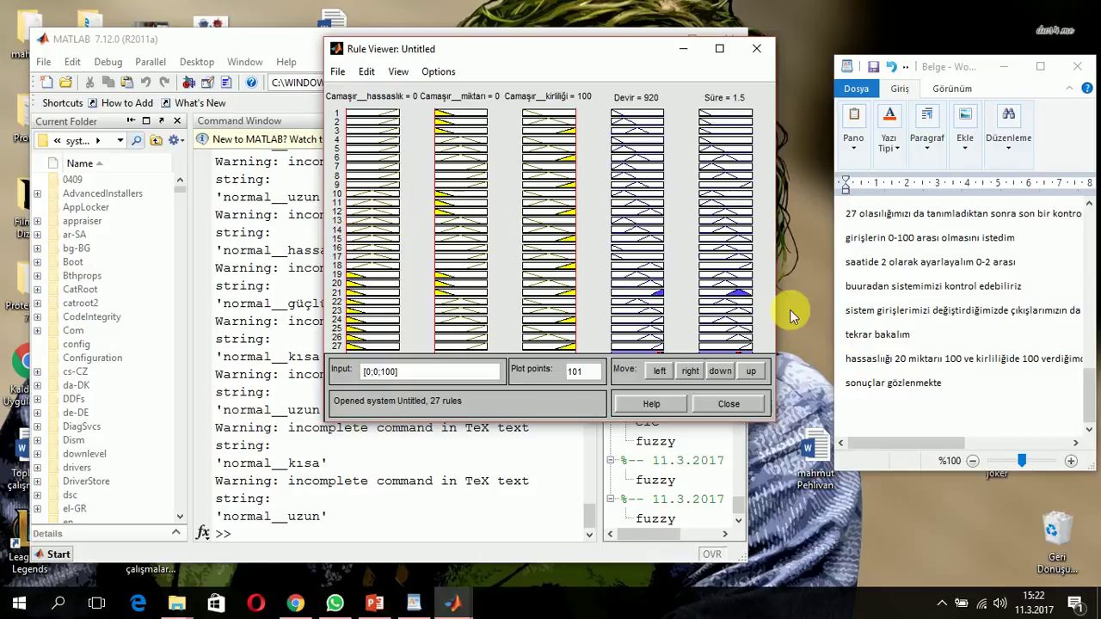
Step: Switch to the WordPad notes and place the text cursor on the empty last line
click(982, 406)
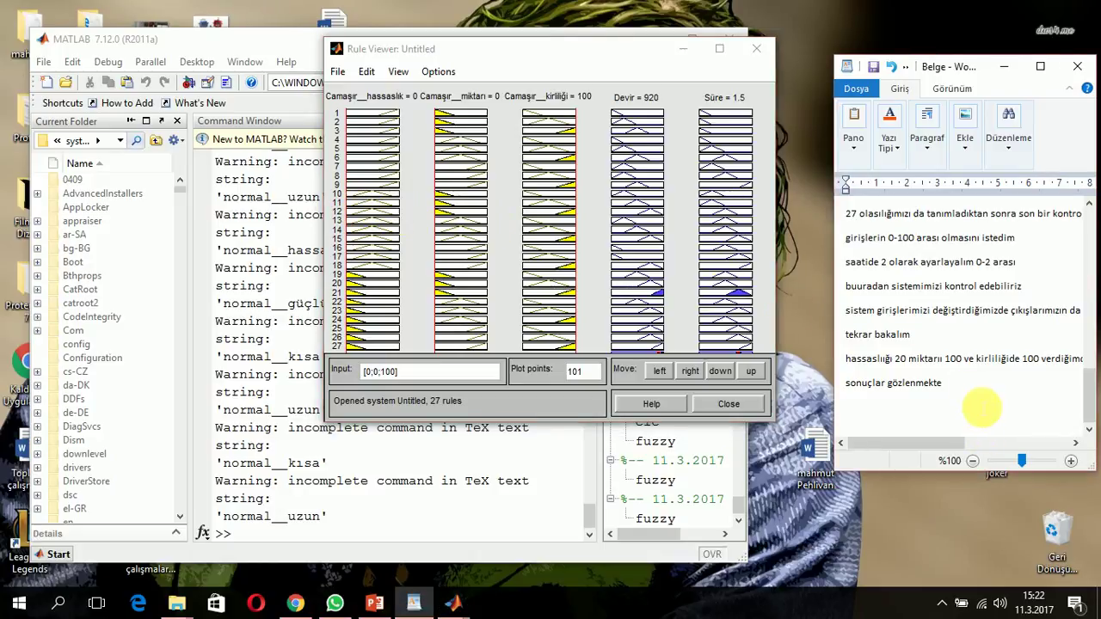
text(ben)
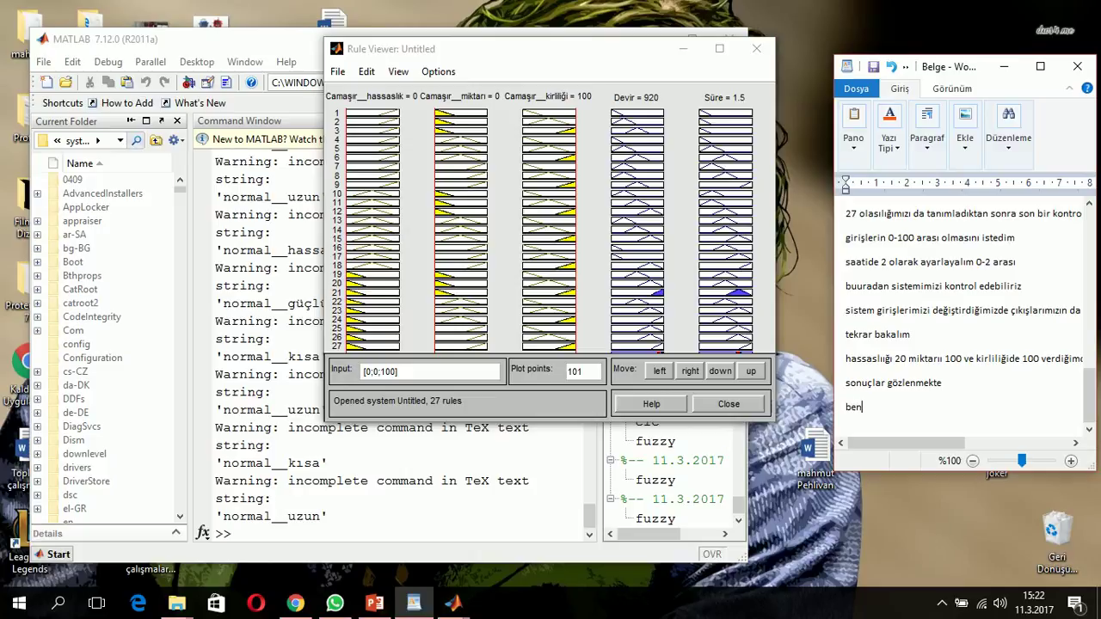
key(BackSpace)
key(BackSpace)
key(BackSpace)
key(BackSpace)
key(Return)
Step: Write the closing line "KANALIMIZA ABONE OLMAYI UNUTMAYIN" in the notes, followed by "iyi günler..." on a new line
text(KANALIMIZA )
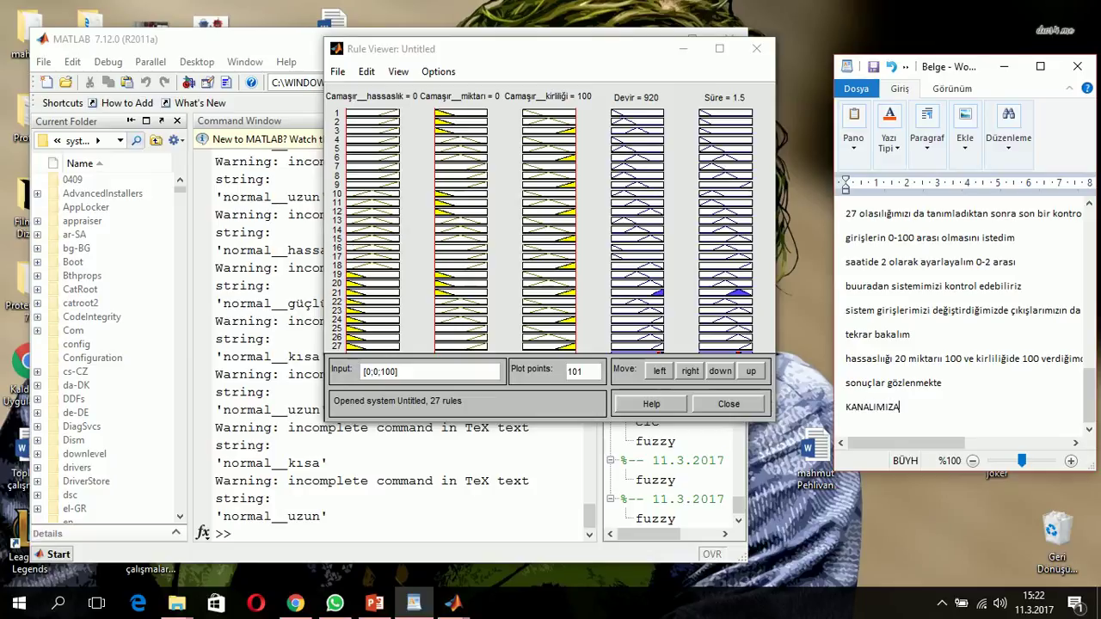
text(ABONE OLMA)
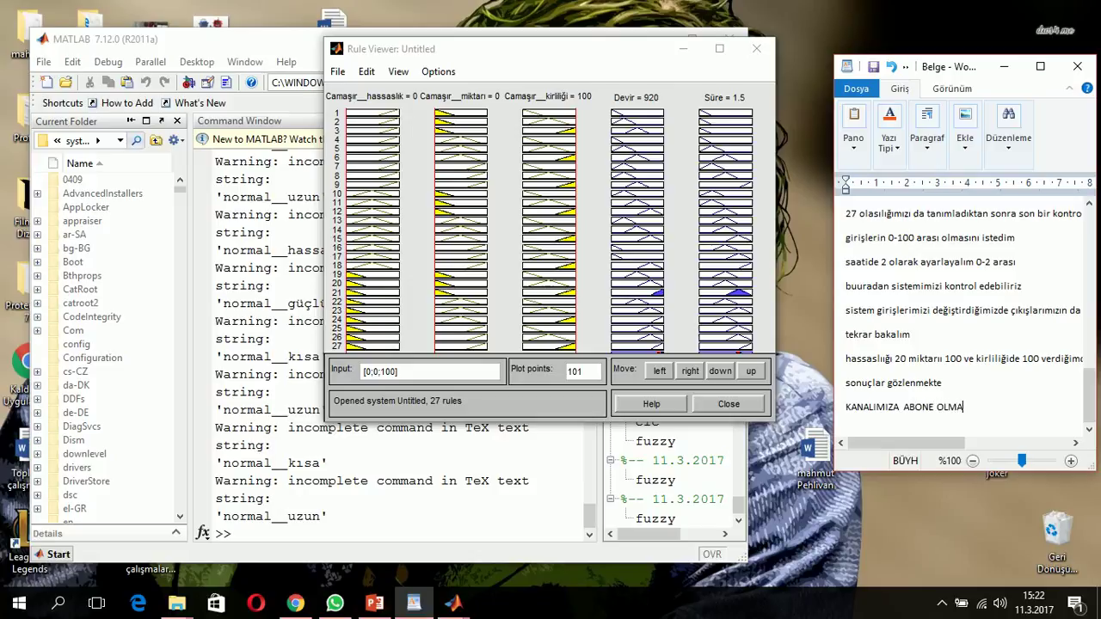
text(YI UNUTMAYIN)
key(Return)
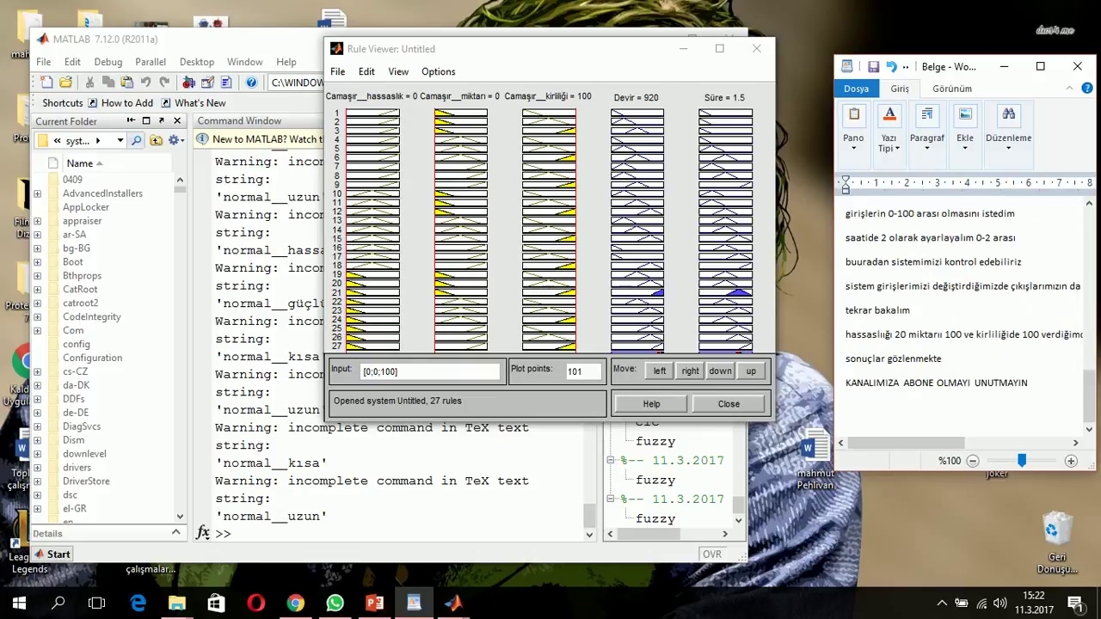
text(iyi günler...)
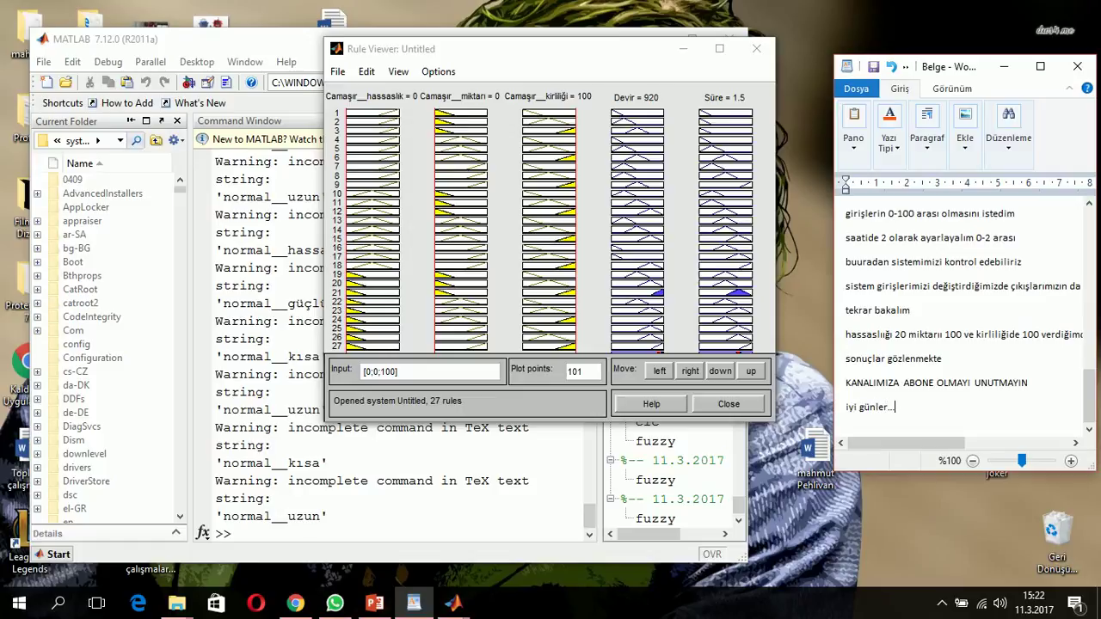